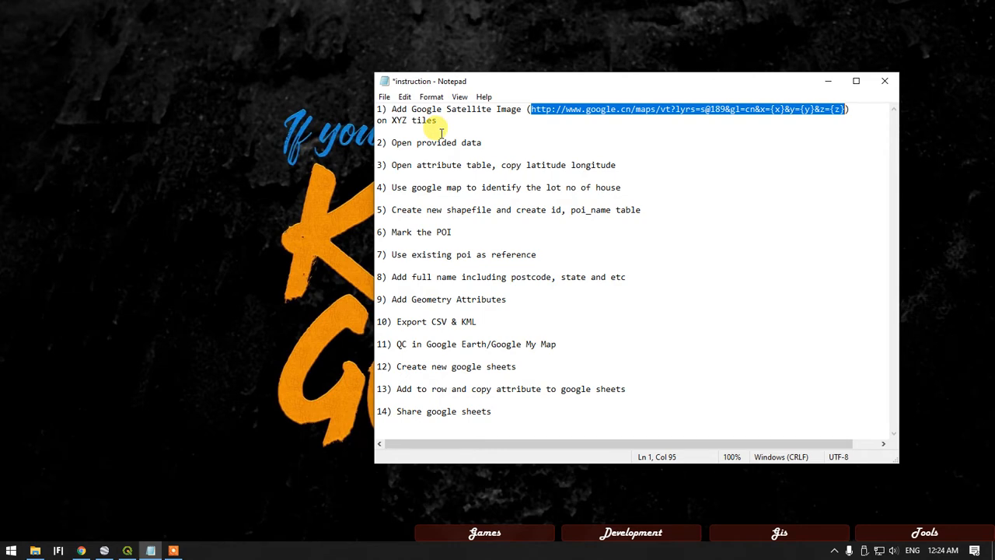
Review the first item of the instruction notes, about adding a Google satellite image on XYZ tiles
click(128, 549)
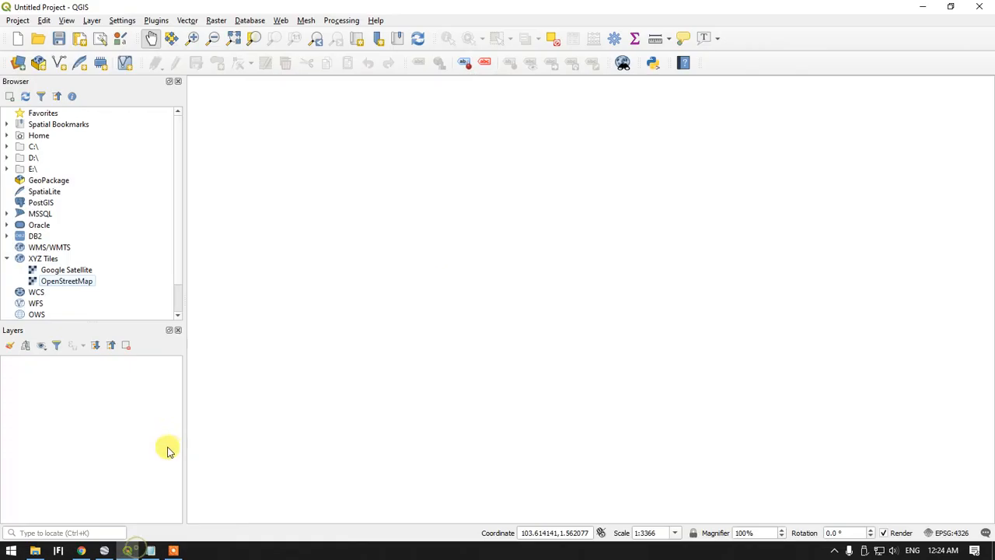
click(150, 550)
drag(438, 121, 393, 113)
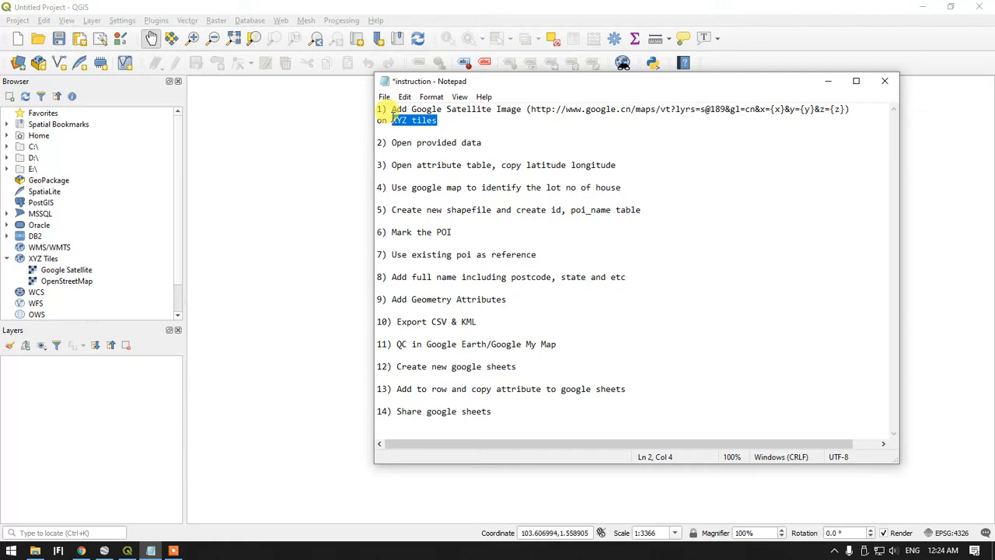
click(53, 259)
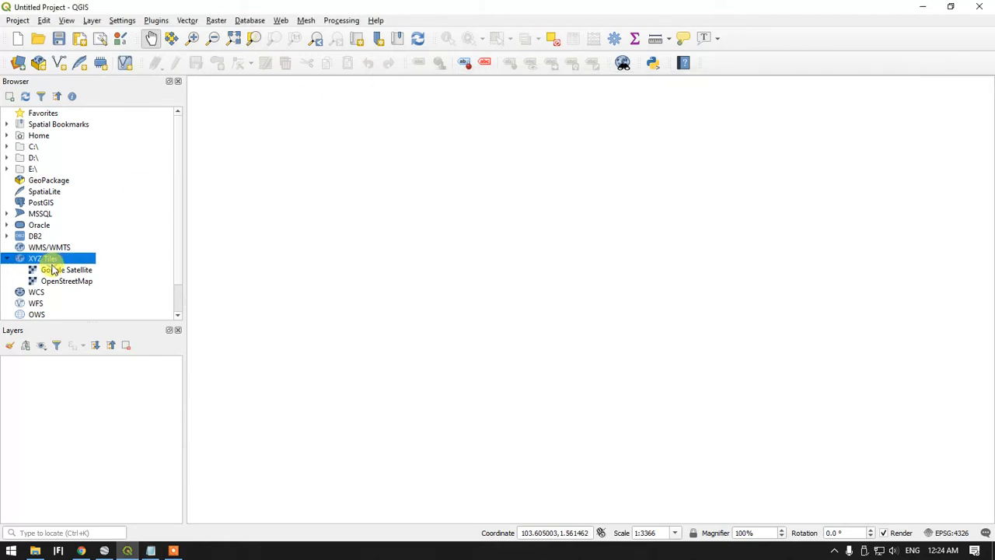
click(155, 552)
click(53, 261)
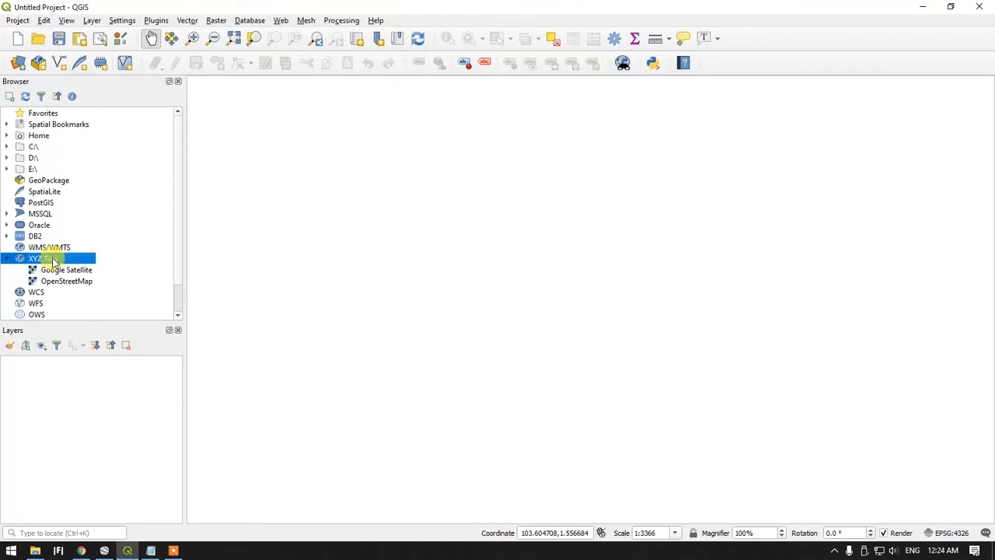
right_click(53, 260)
click(74, 263)
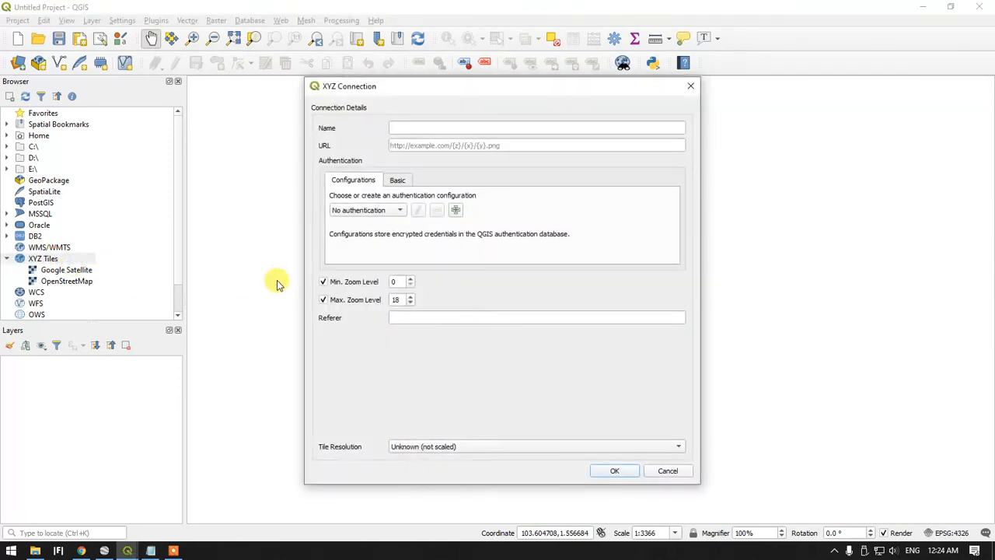
click(416, 147)
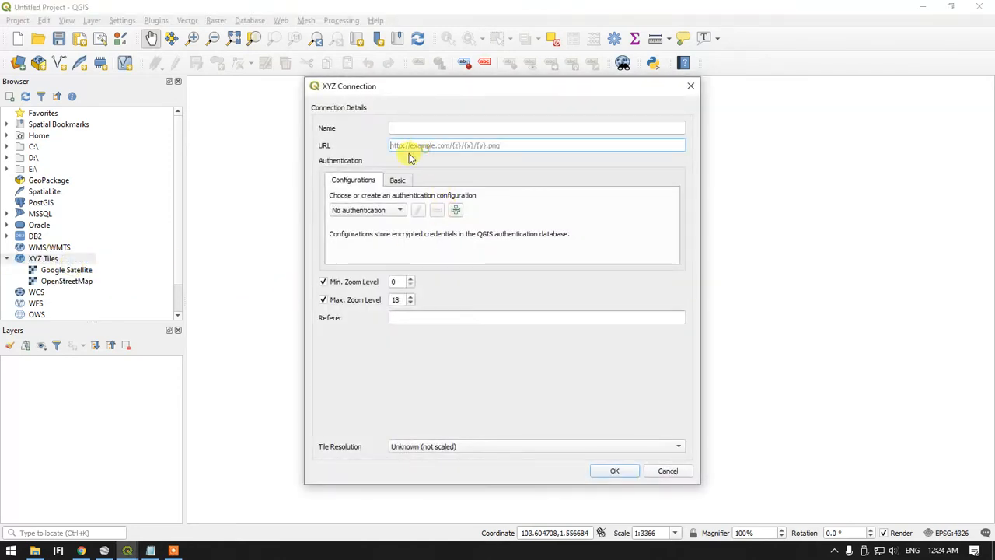
click(151, 550)
drag(575, 82, 451, 192)
drag(407, 218, 716, 218)
right_click(715, 218)
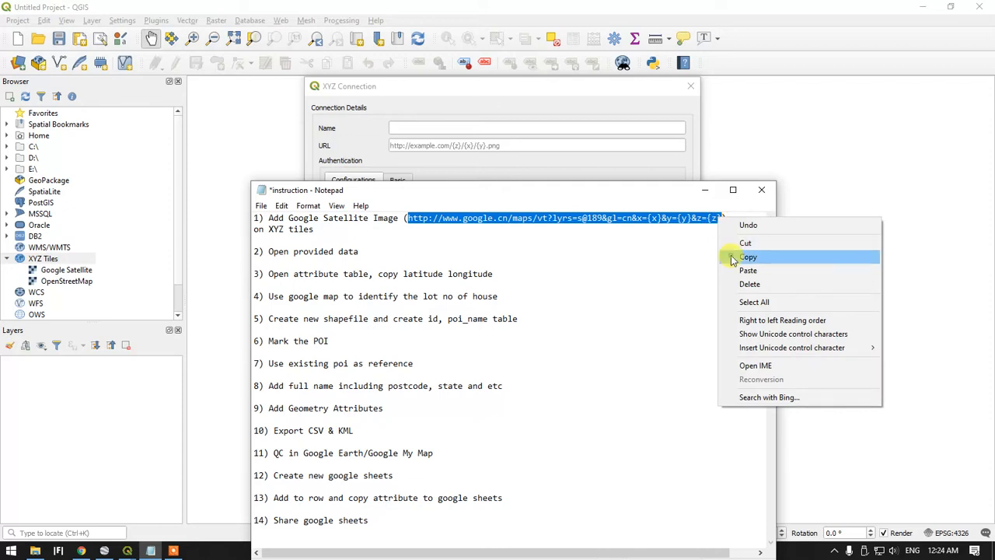
click(728, 255)
click(516, 145)
key(ctrl+v)
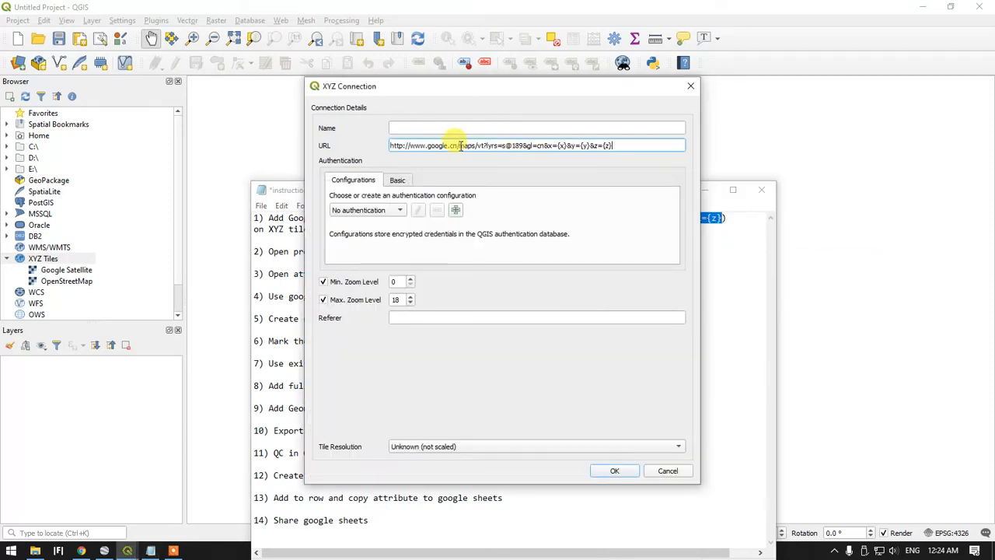
Name the XYZ connection Satellite, save it, and add it to the map as a layer
click(445, 127)
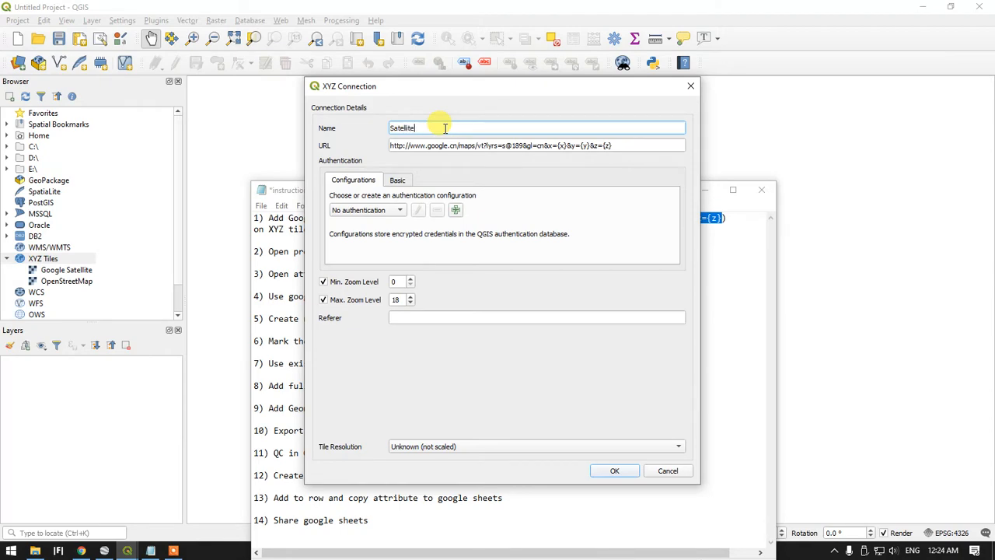
key(Return)
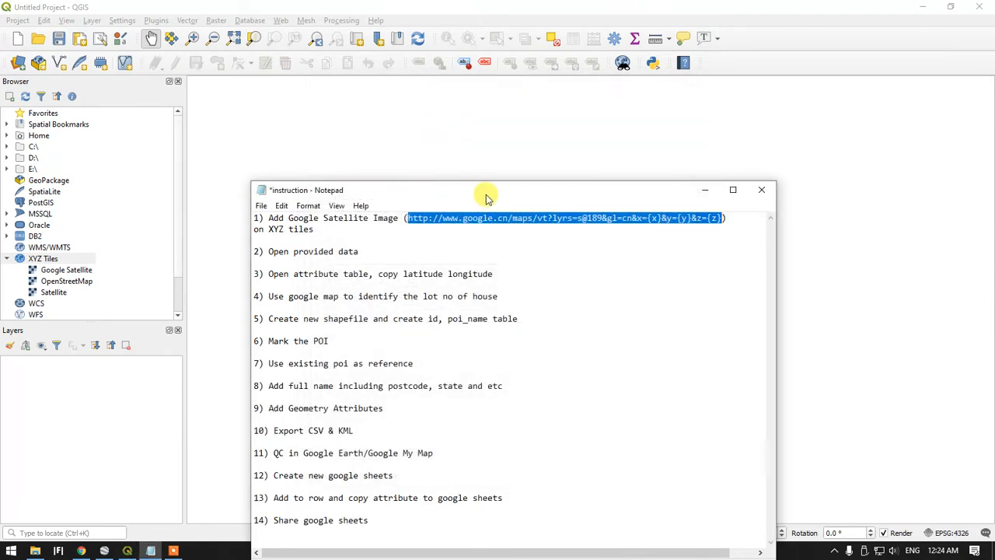
drag(485, 195, 724, 279)
double_click(62, 291)
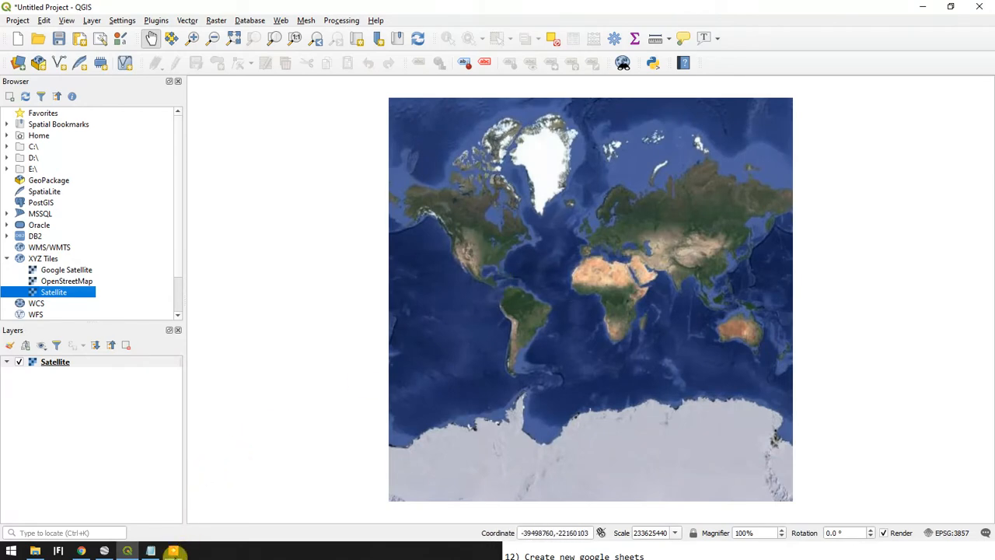
Check the instruction notes for the task that follows adding the satellite image, and return to the map
click(160, 552)
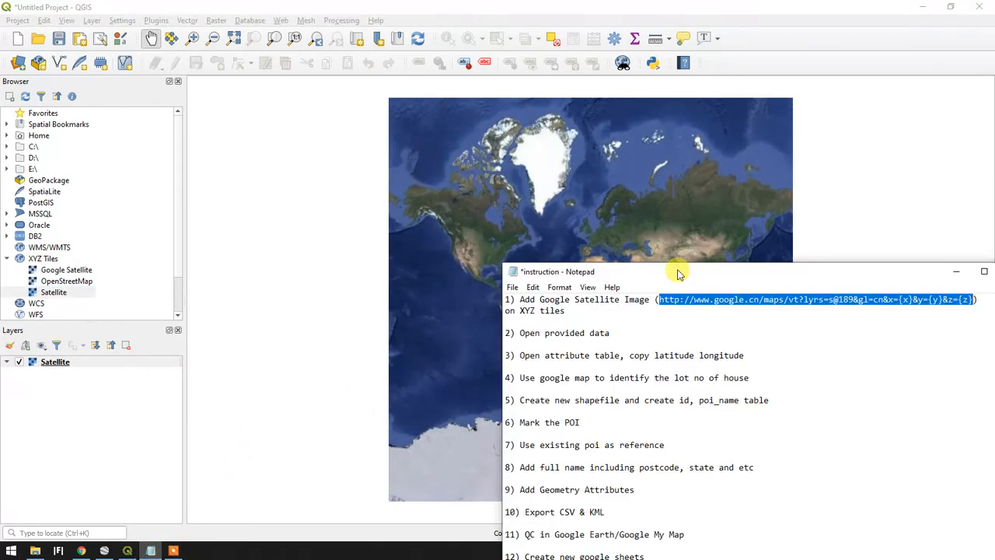
drag(682, 196, 614, 132)
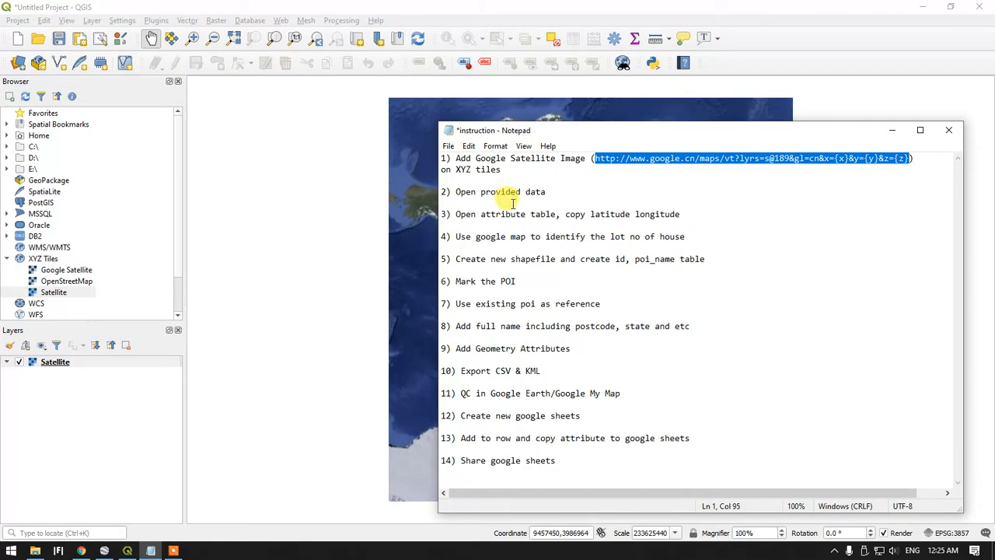
click(891, 130)
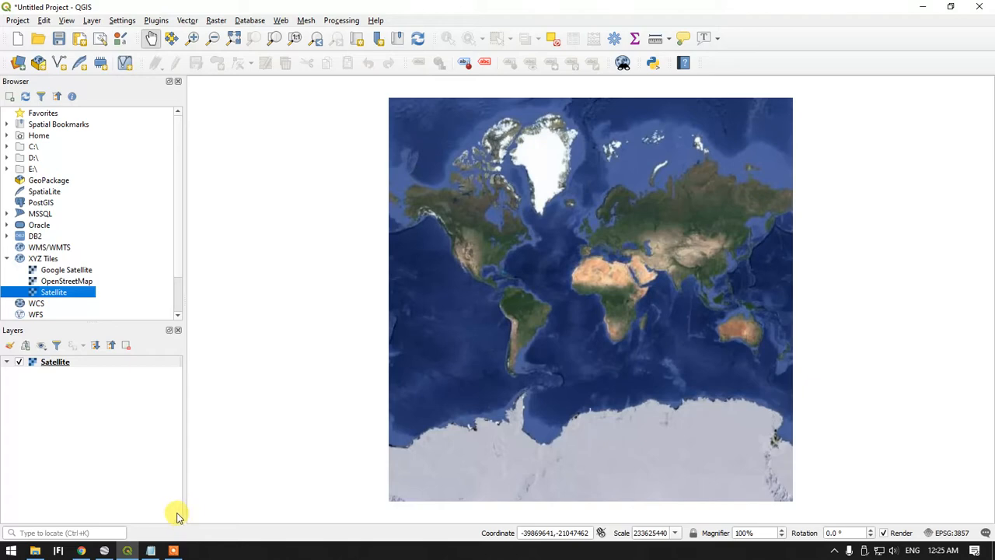
Load poiexistIka.shp and tmnsripulaiperdanaB.shp from the ika folder into the project, keeping the points above the polygon
click(35, 550)
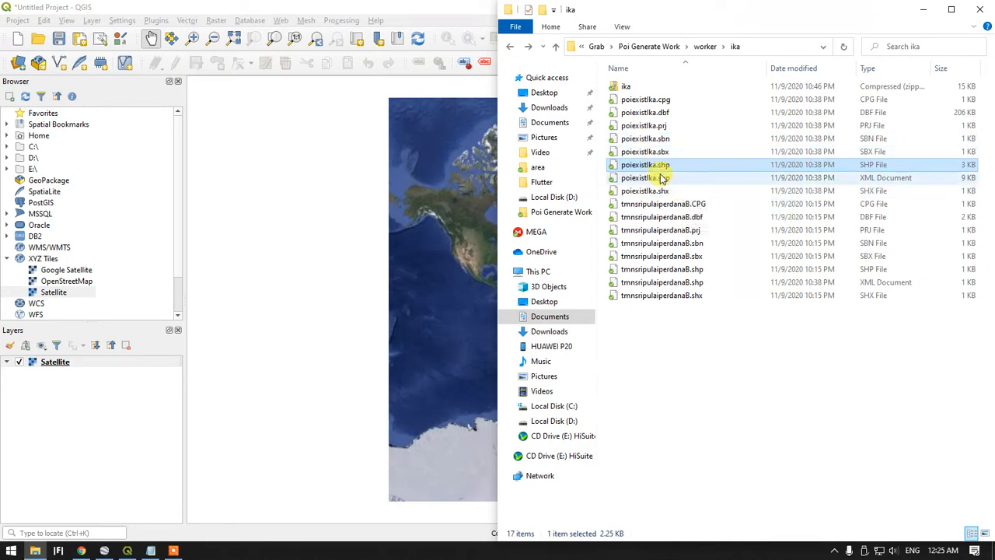
drag(659, 168, 443, 223)
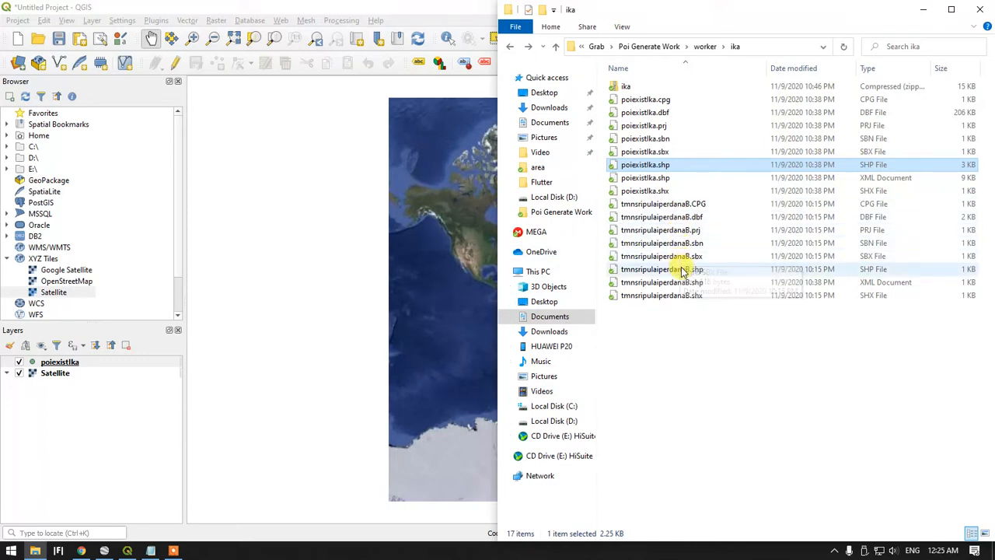
drag(672, 269, 82, 368)
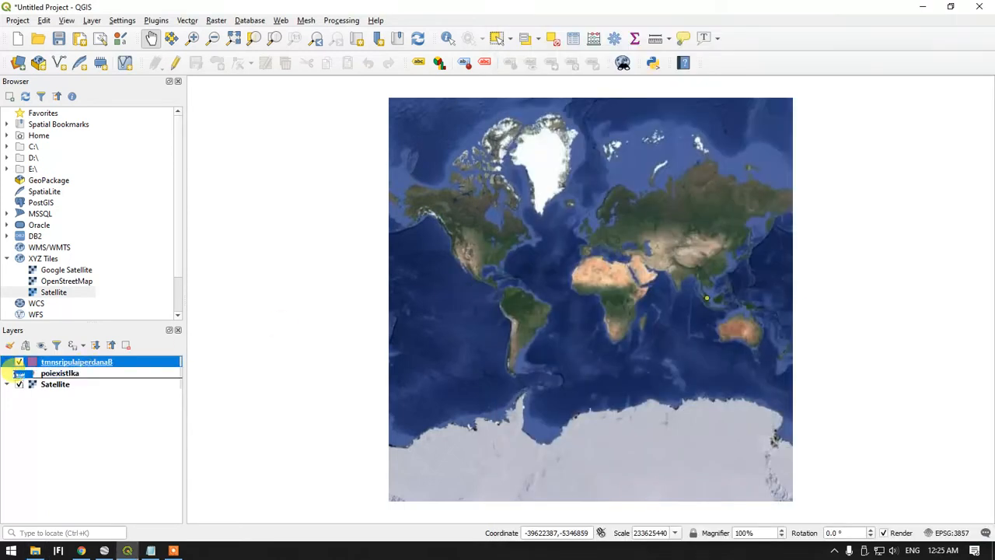
Zoom the map to the poiexistIka layer and examine how its points lie within the tmnsripulaiperdanaB polygon
right_click(59, 363)
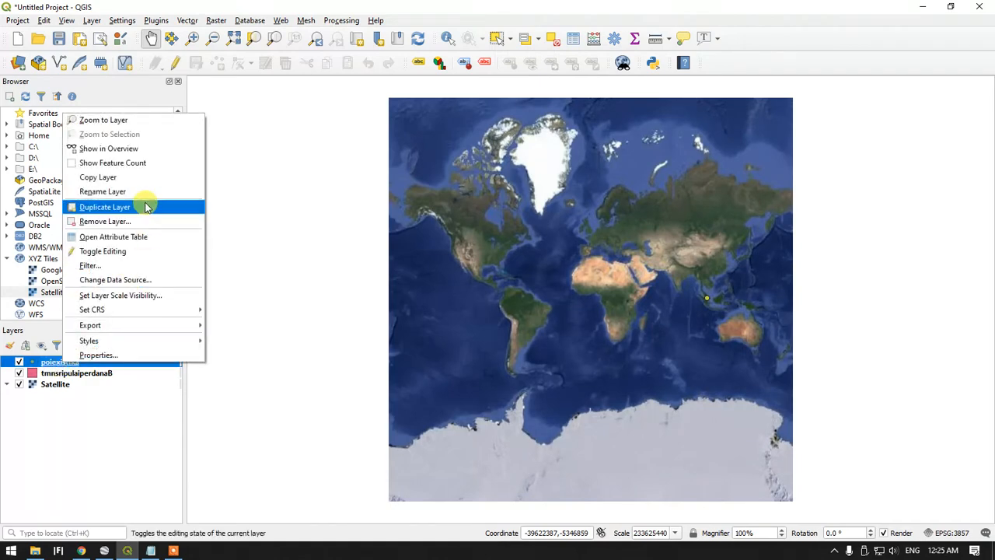
click(134, 122)
scroll(546, 282, down, 2)
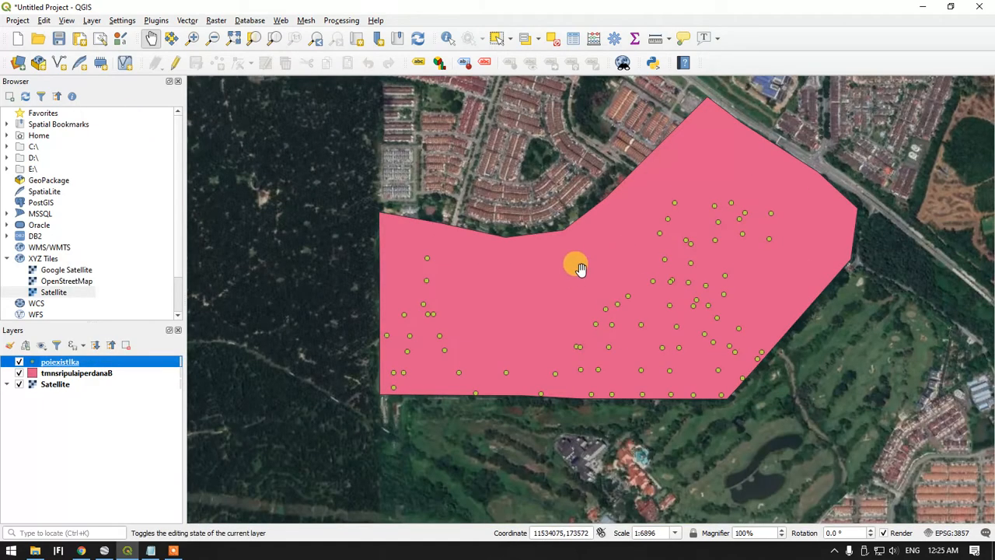
drag(573, 265, 524, 282)
scroll(516, 292, up, 2)
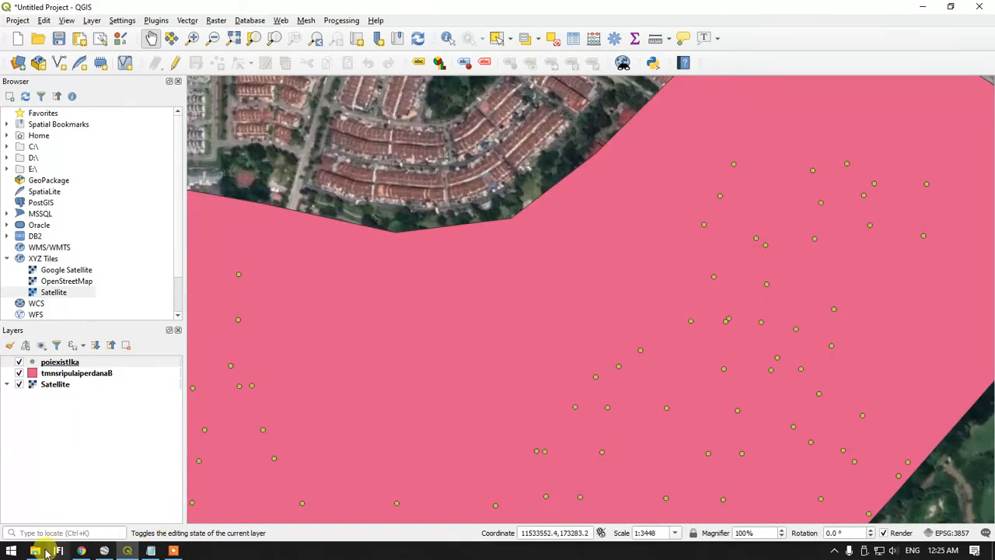
click(35, 551)
click(35, 551)
scroll(523, 360, down, 3)
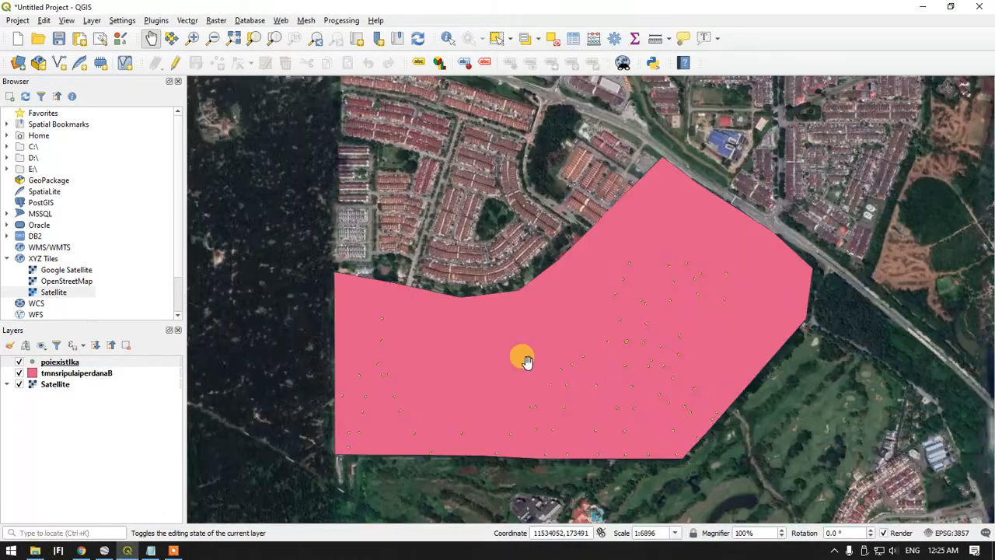
scroll(489, 338, up, 3)
scroll(486, 342, down, 1)
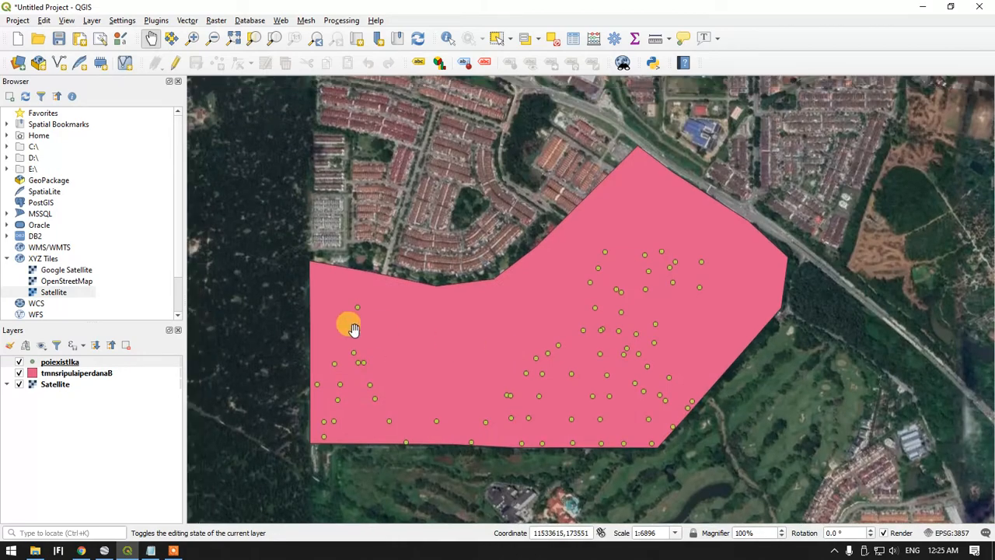
Change the tmnsripulaiperdanaB polygon's symbology to the outline blue preset
click(35, 374)
double_click(35, 375)
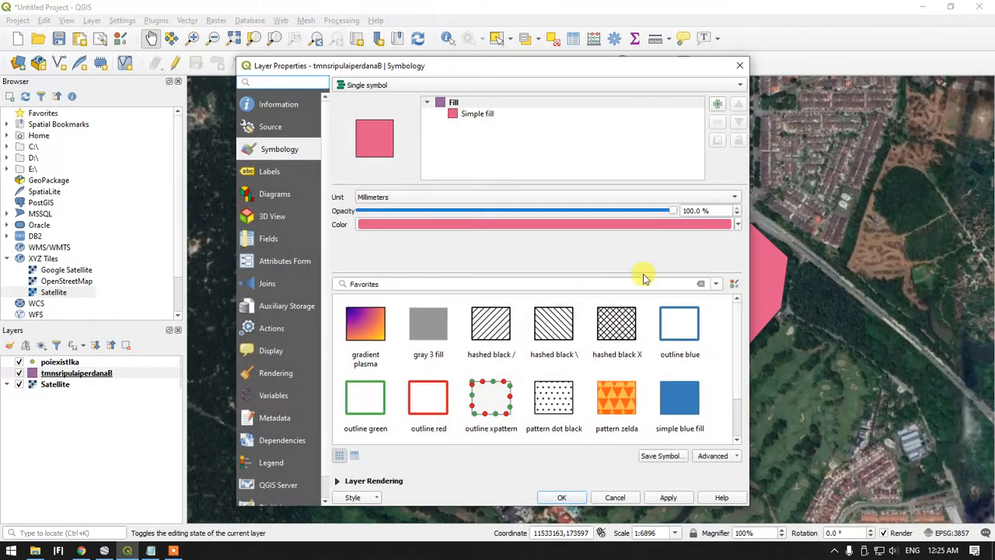
click(682, 317)
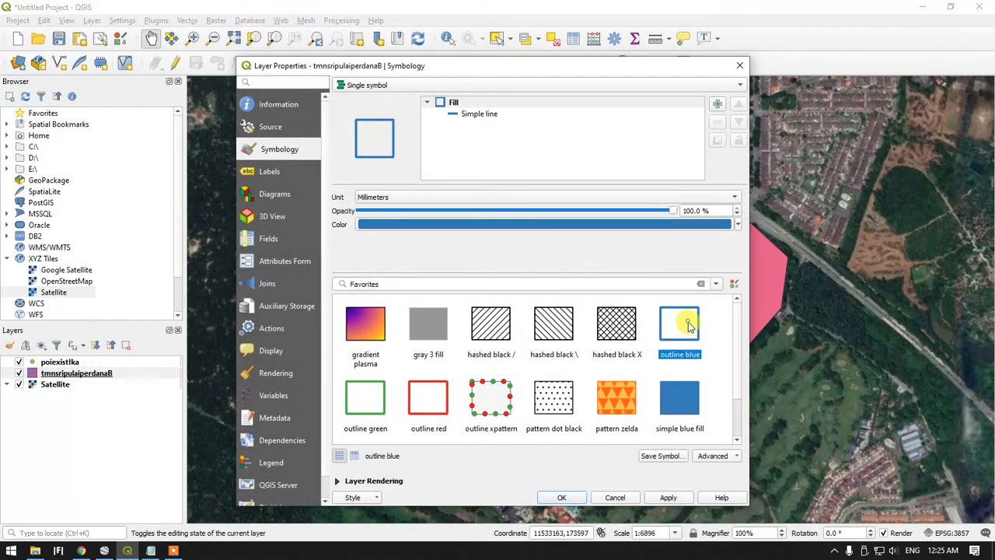
click(566, 498)
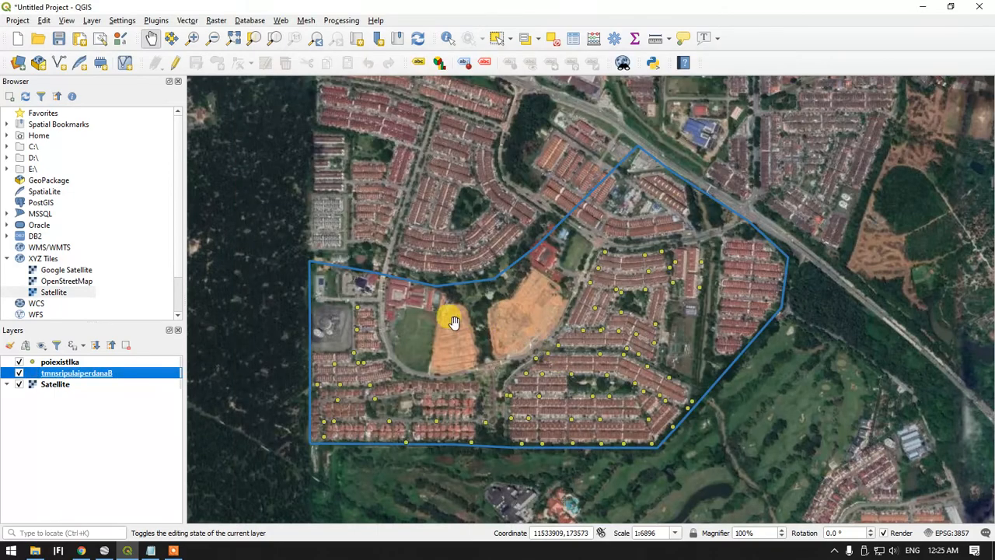
scroll(457, 340, up, 1)
scroll(457, 340, down, 1)
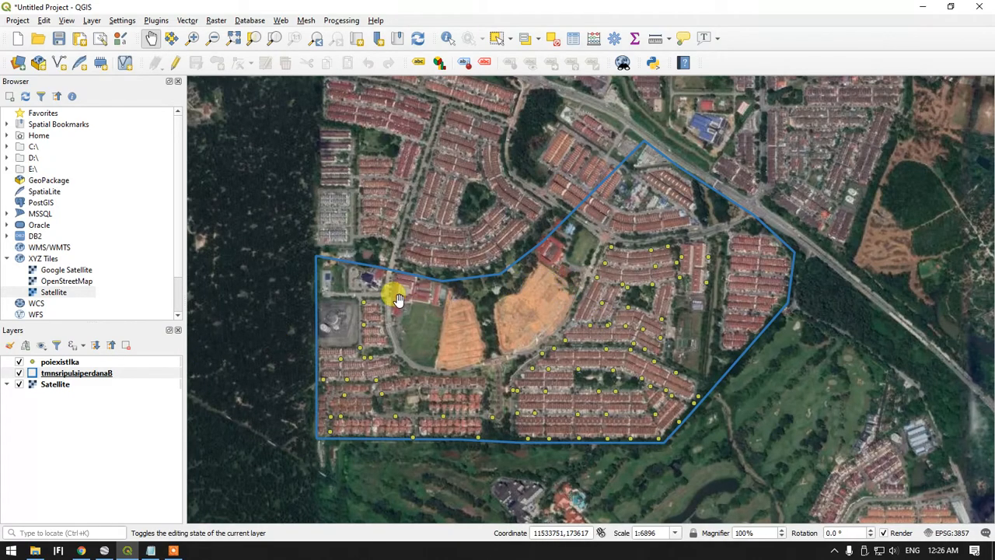
scroll(392, 307, up, 1)
scroll(392, 315, down, 1)
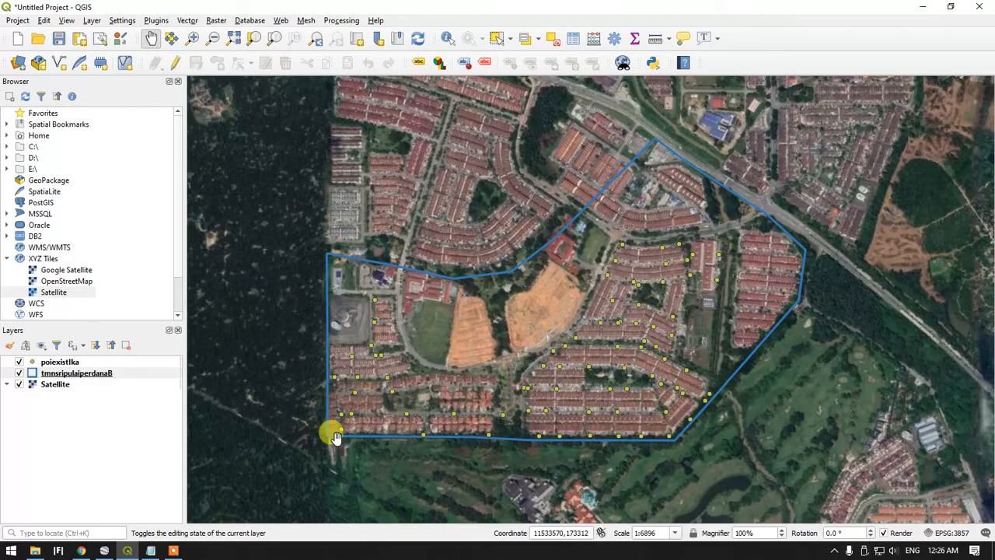
Check the instruction notes, open the poiexistIka layer's attribute table, and place it beside a close-up of the houses
click(150, 550)
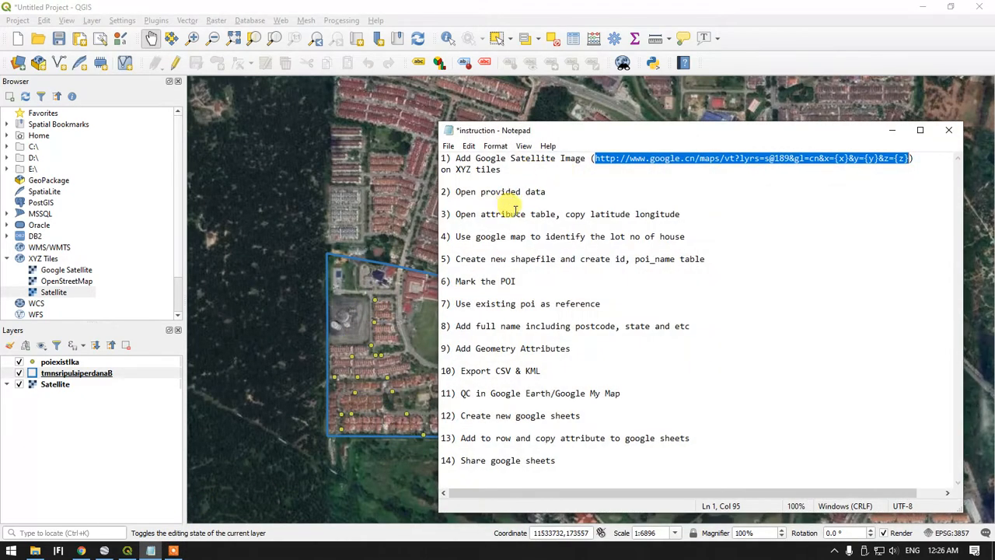
right_click(67, 362)
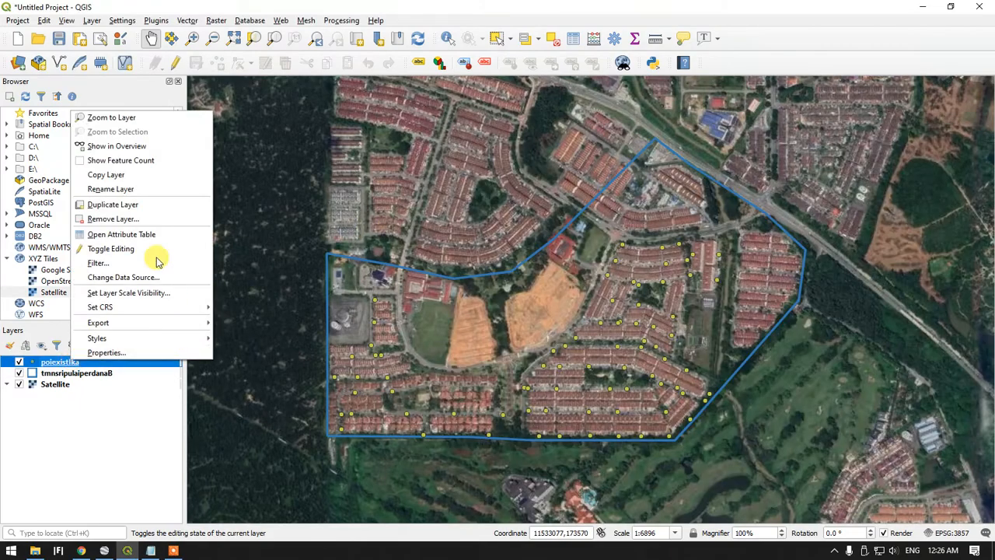
click(156, 234)
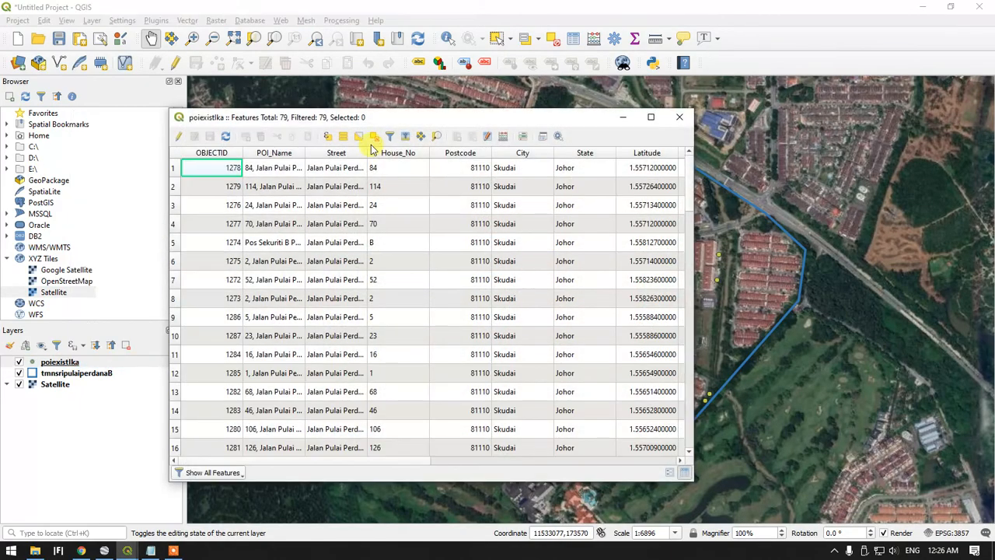
drag(370, 128, 719, 134)
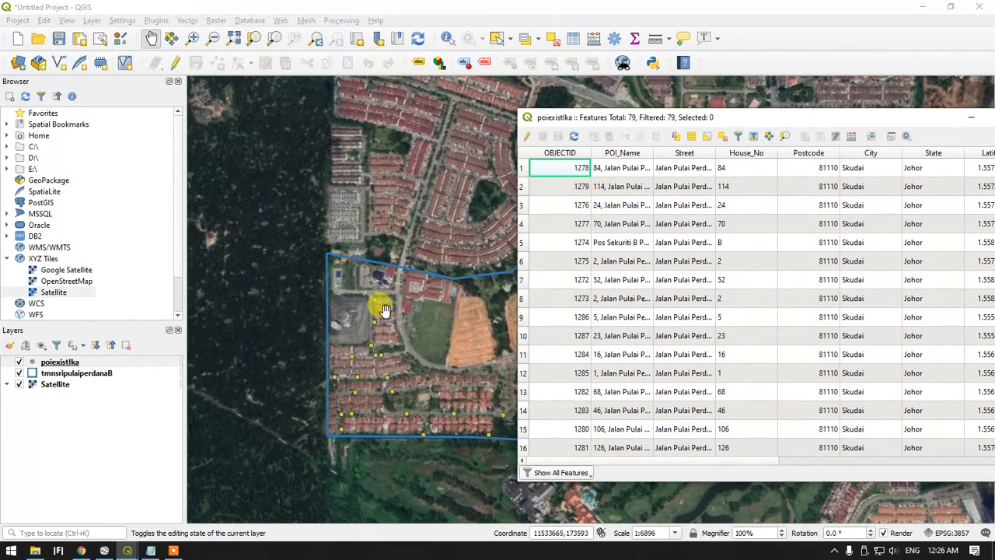
scroll(380, 306, up, 3)
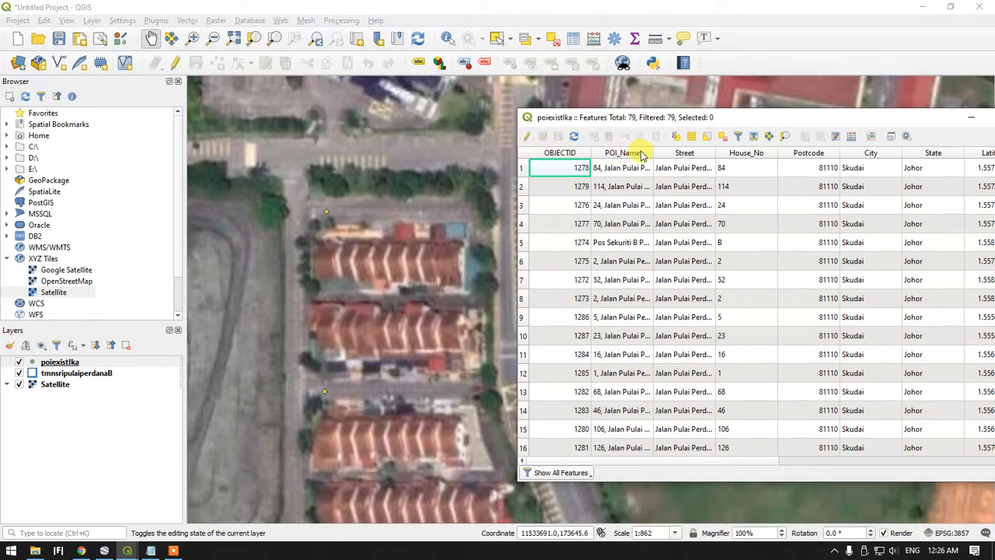
Widen the attribute table's POI_Name column to show full addresses and sort the records by POI_Name in descending order
drag(652, 154, 829, 153)
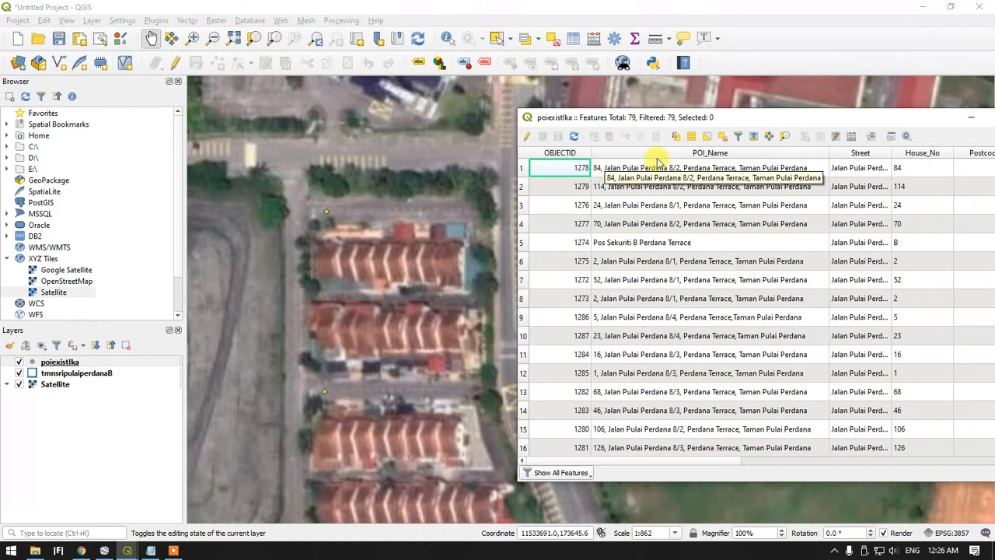
click(556, 152)
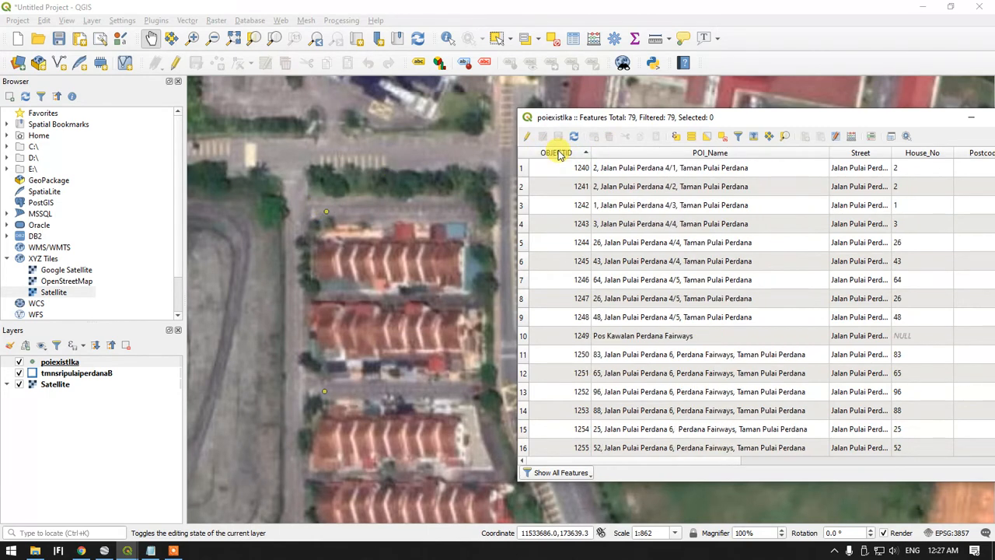
click(626, 155)
click(624, 158)
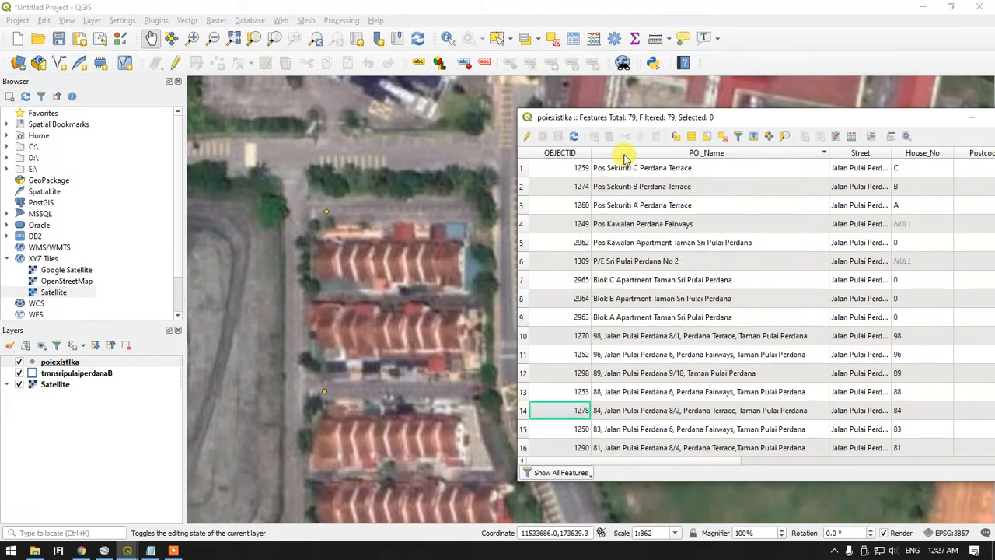
Sort the attribute table by POI_Name in ascending order and select the record with OBJECTID 1240
click(622, 158)
click(622, 158)
click(622, 158)
scroll(626, 276, down, 5)
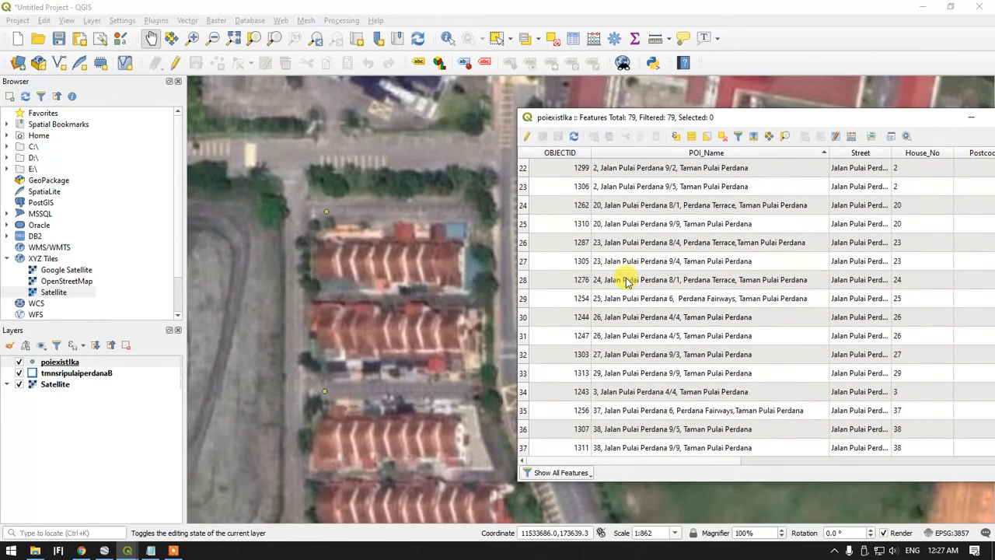
click(627, 203)
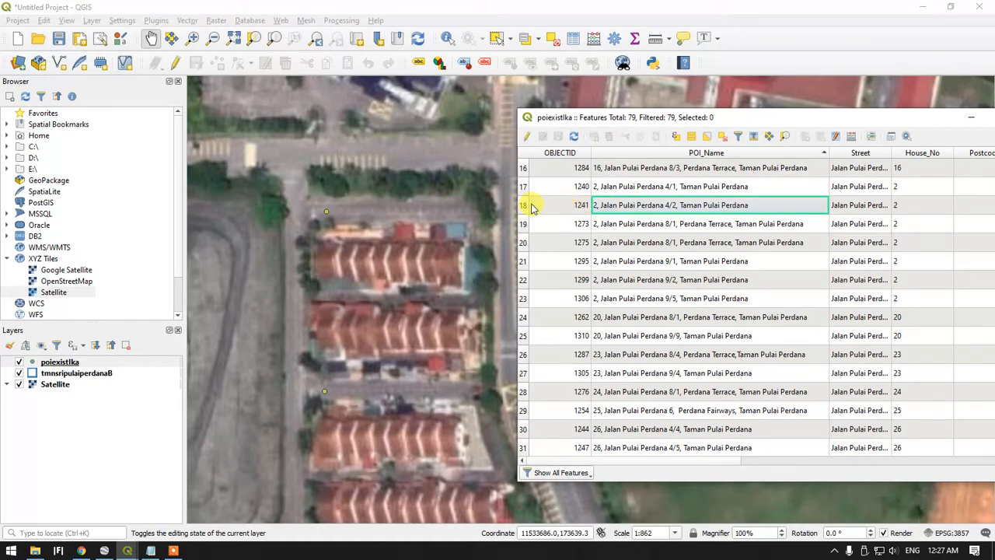
click(524, 189)
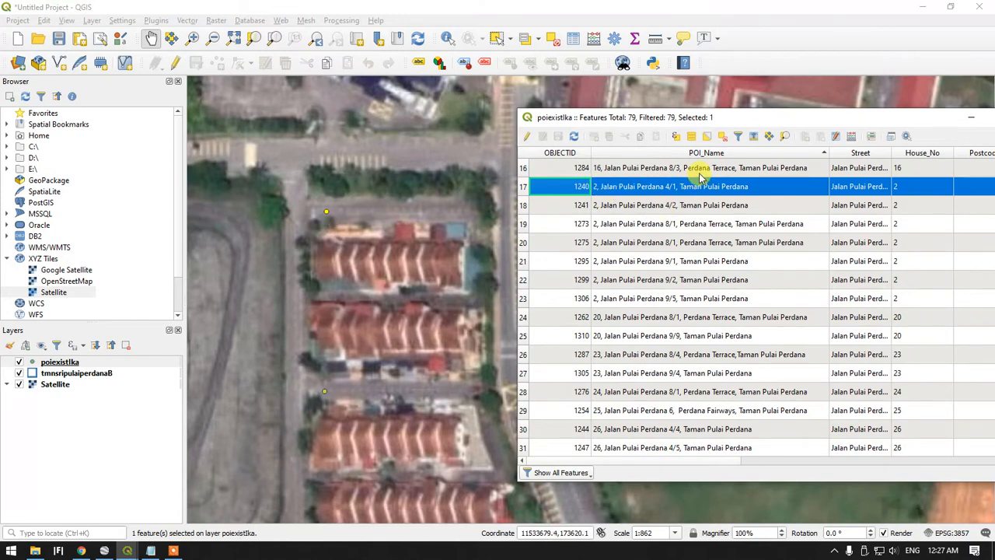
Check the instruction notes for the coordinate-copying and lot-number steps, and examine the selected point beside the terrace houses
drag(435, 196, 400, 213)
click(152, 550)
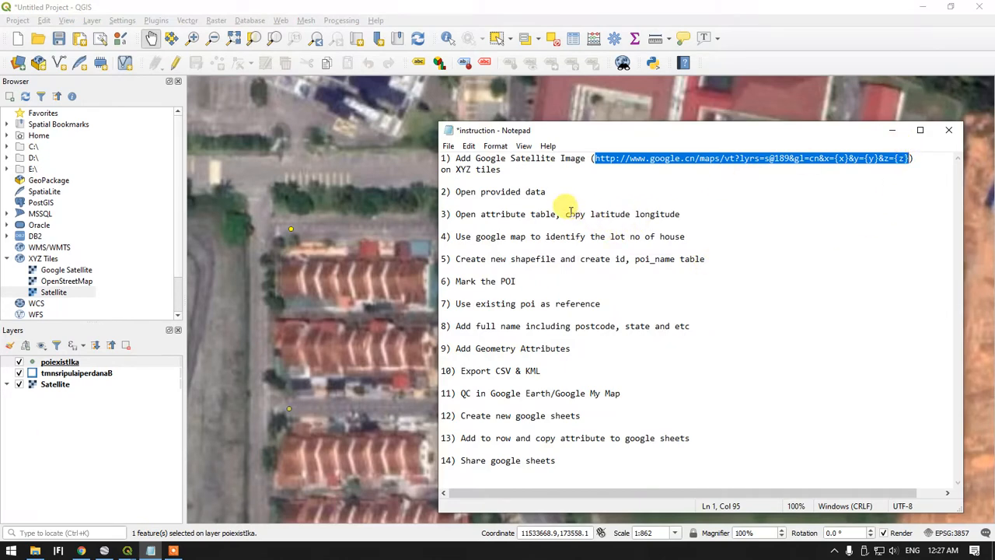
click(892, 130)
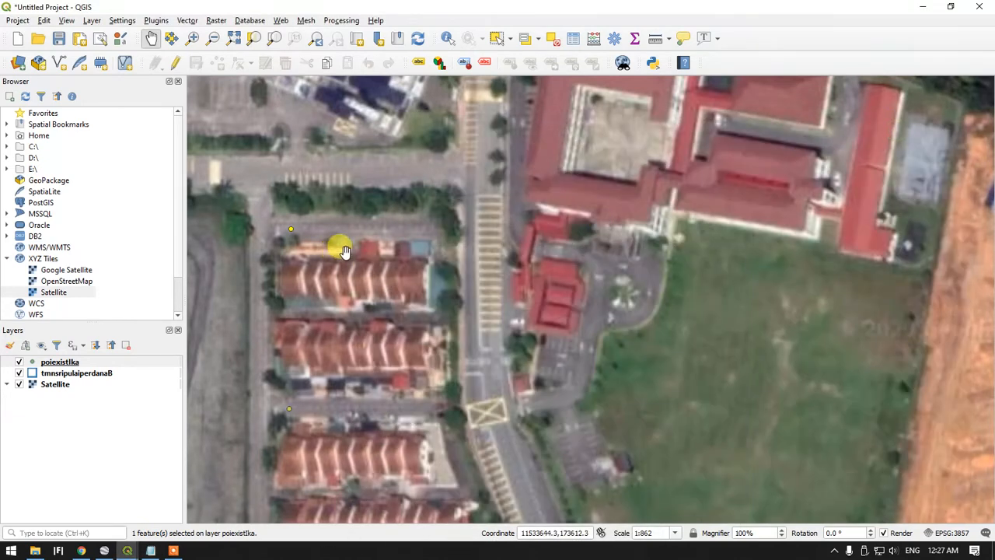
scroll(297, 218, up, 1)
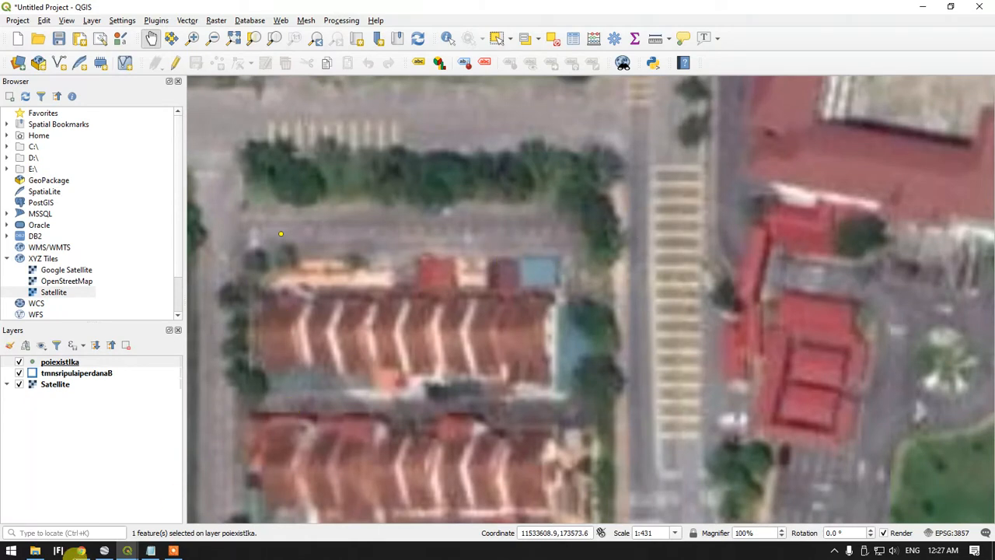
click(150, 550)
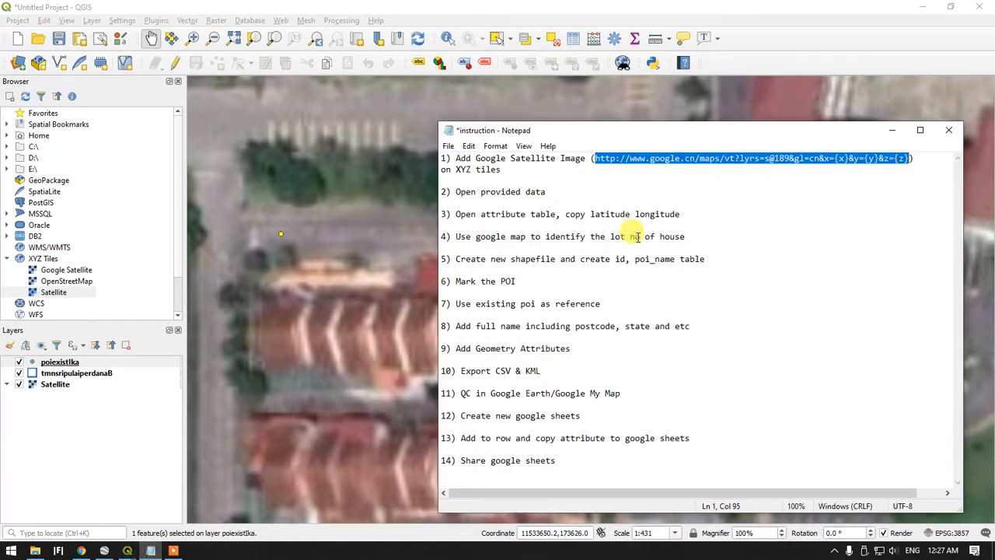
click(892, 131)
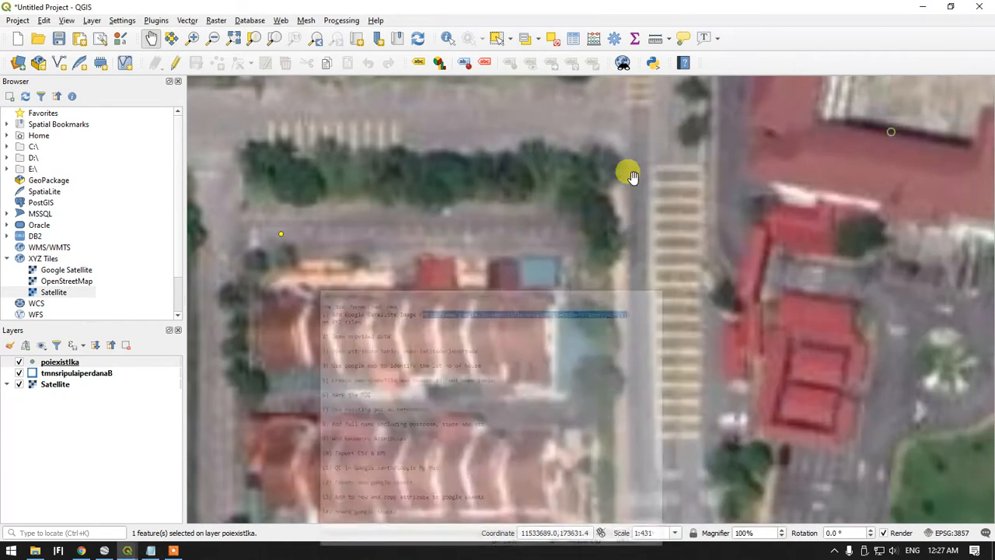
click(447, 39)
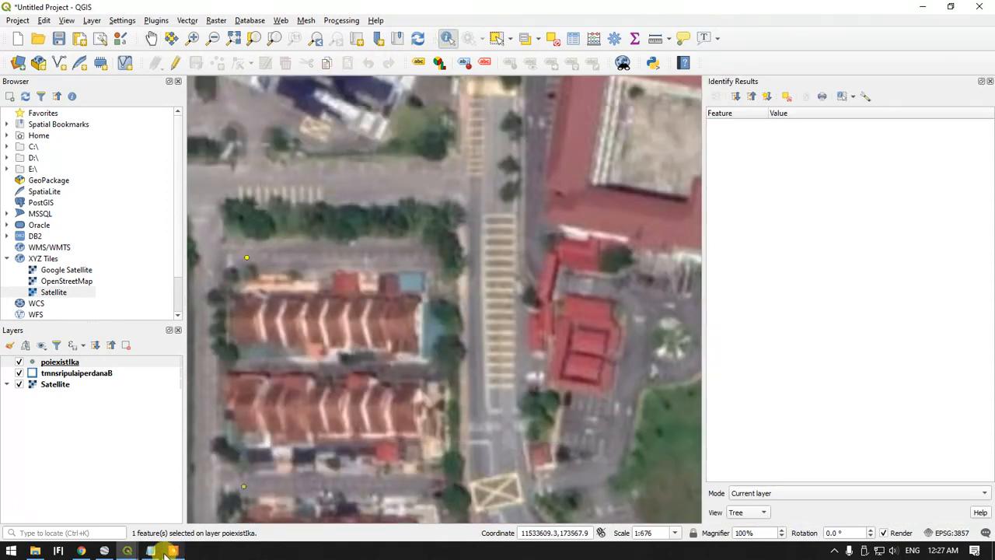
Bring the poiexistIka attribute table back into view and copy the Latitude value of the selected record
mouse_move(150, 552)
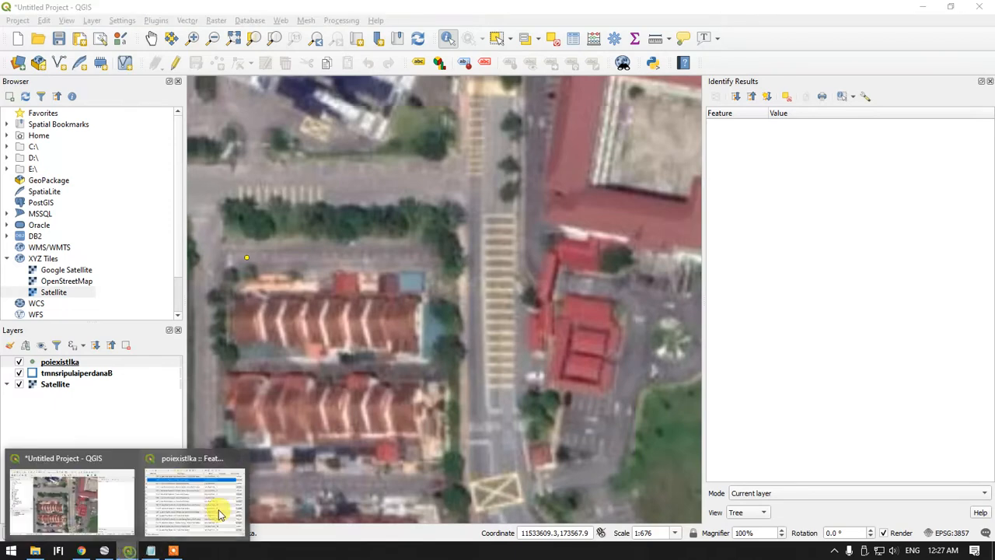
click(222, 503)
drag(673, 129, 384, 90)
drag(765, 216, 836, 221)
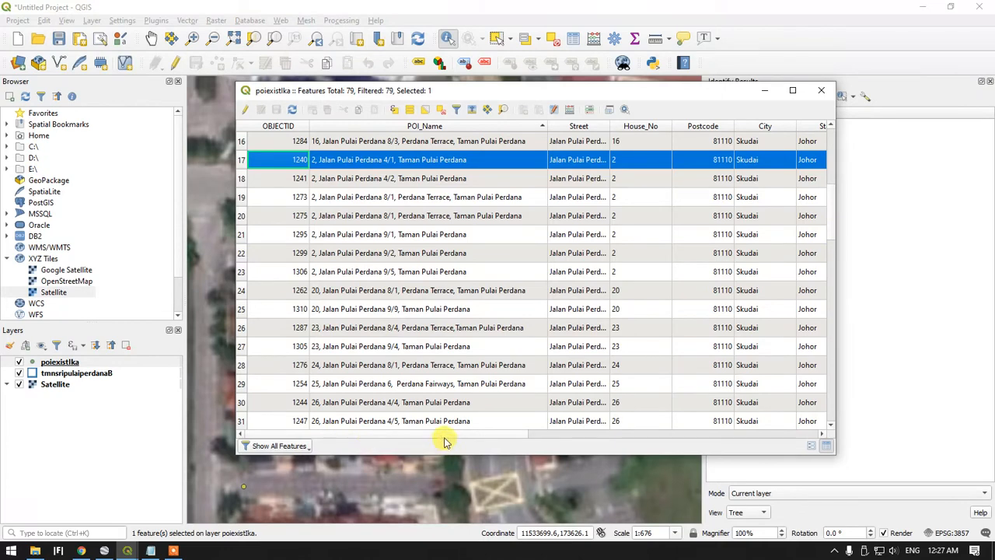
drag(445, 437, 641, 430)
click(480, 165)
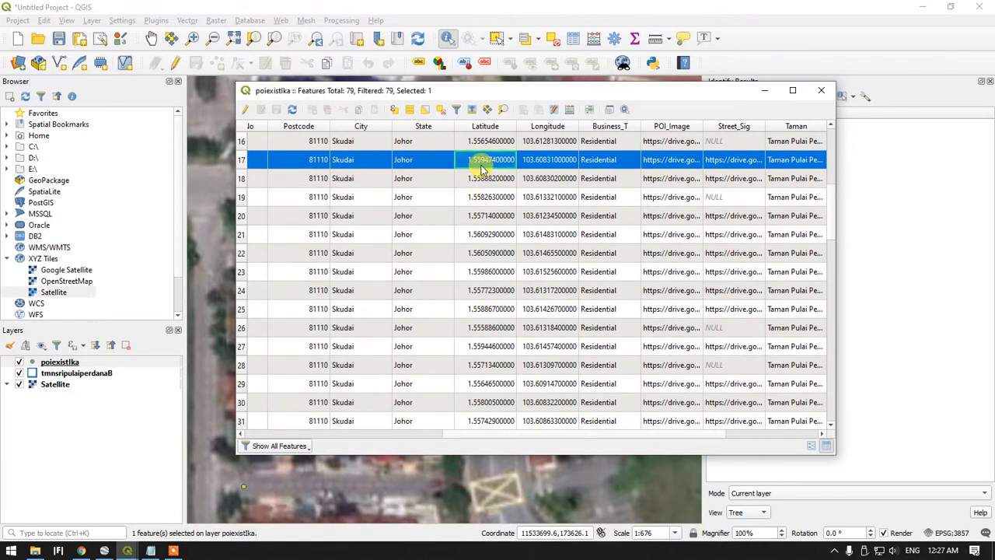
right_click(480, 166)
click(521, 181)
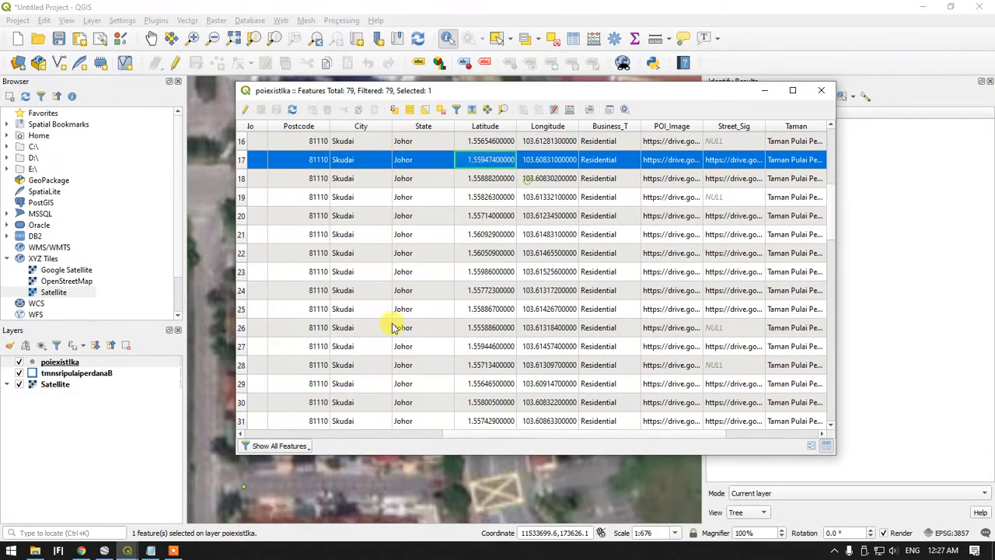
Switch to Chrome, find Google Maps in a new tab, and enter the copied latitude 1.55947400000 with a comma as the search text
click(91, 546)
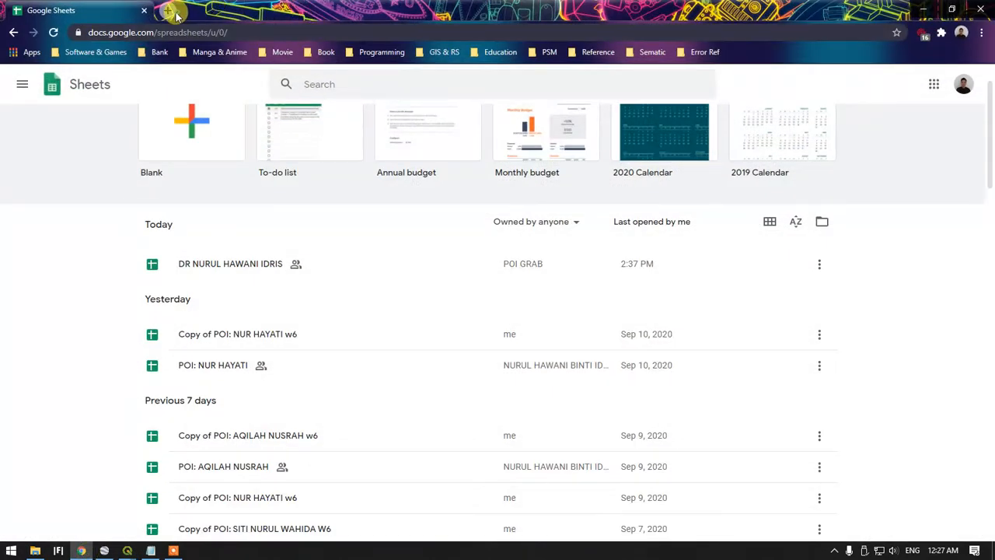
click(166, 10)
text(goog)
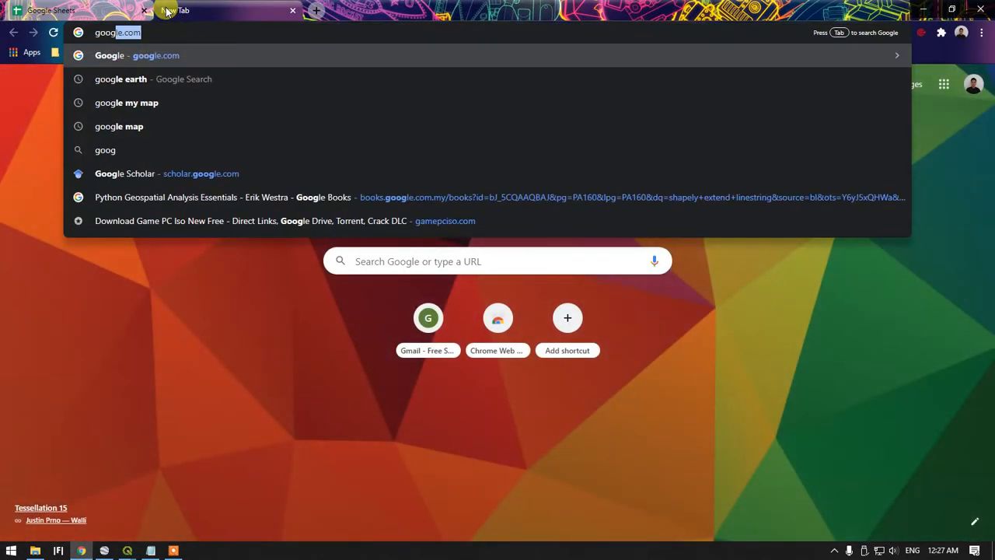
text(le map)
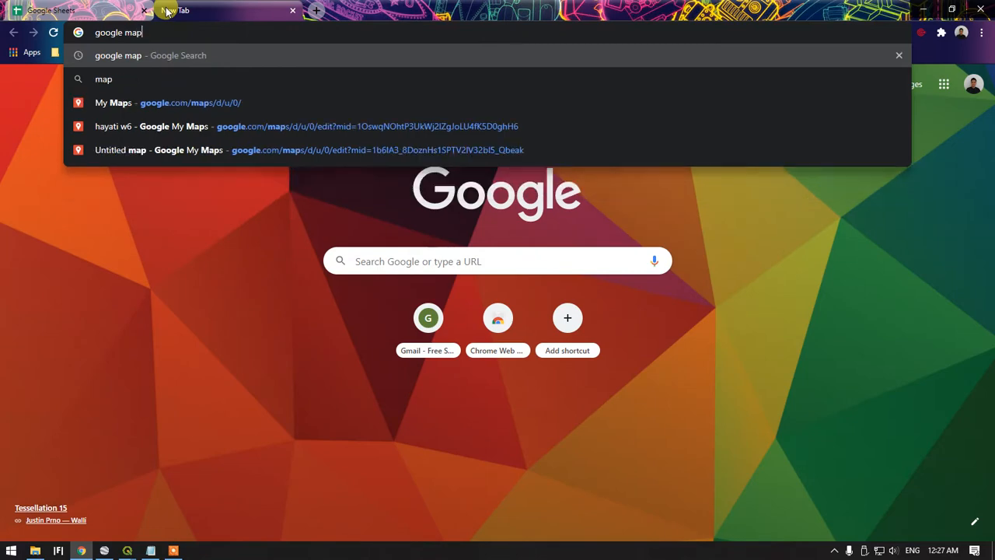
key(Return)
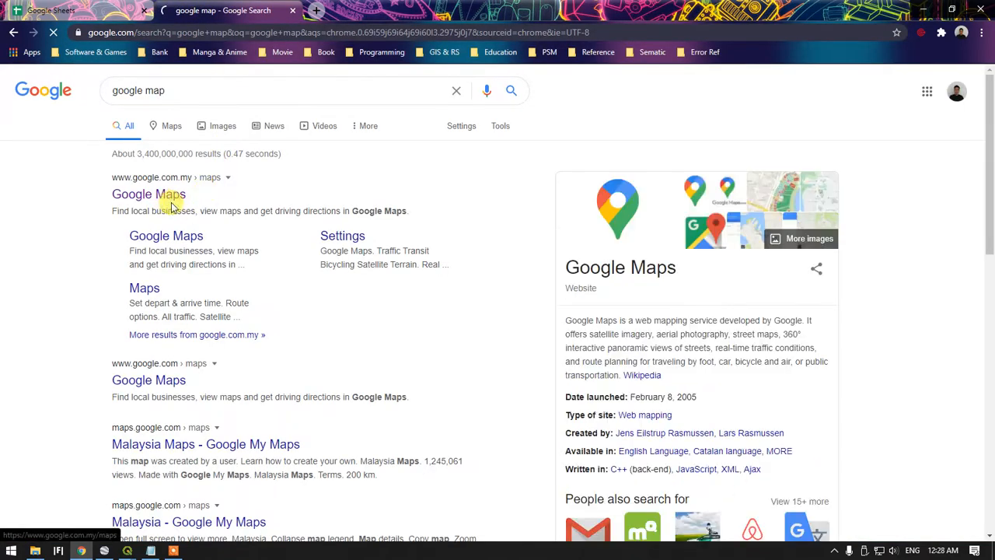
click(164, 194)
key(ctrl+v)
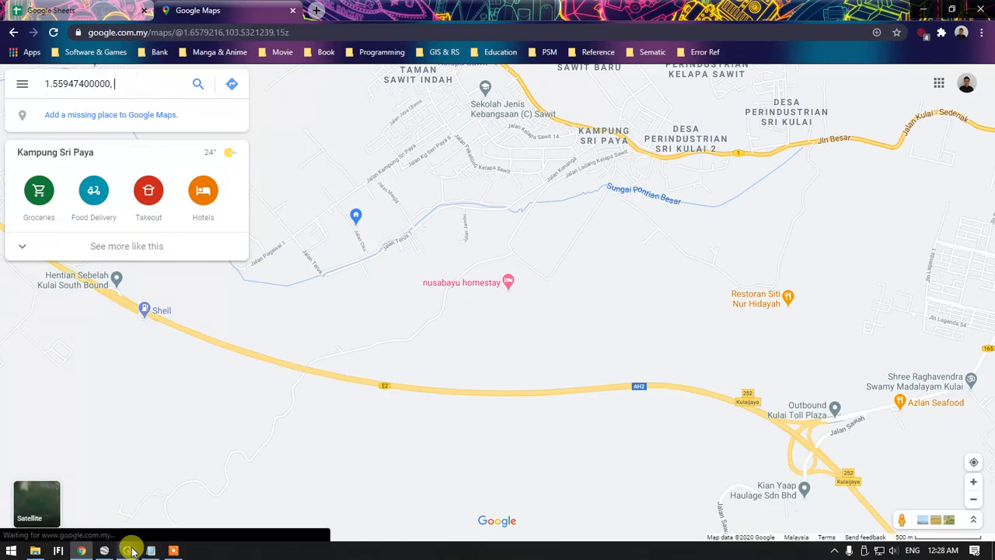
mouse_move(127, 549)
click(205, 513)
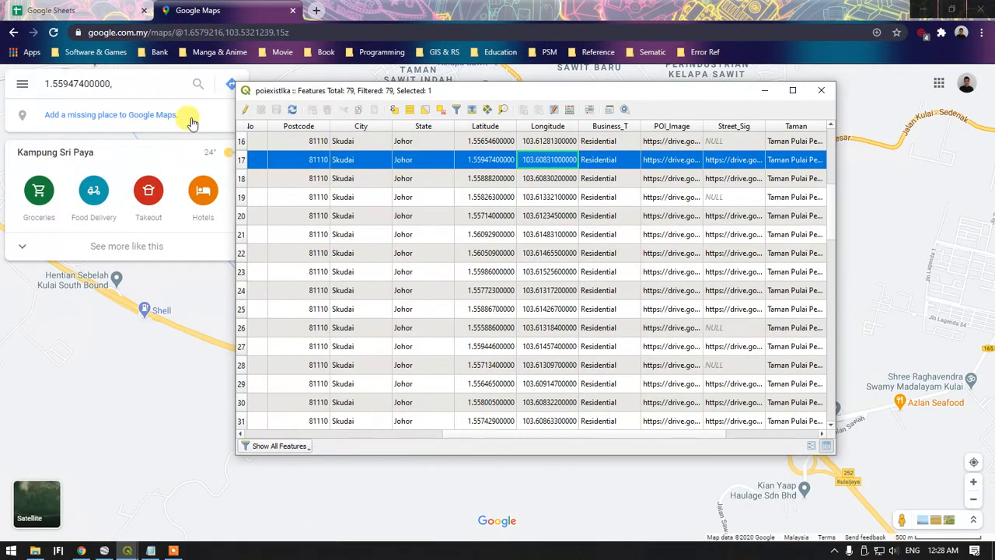
click(163, 83)
key(ctrl+v)
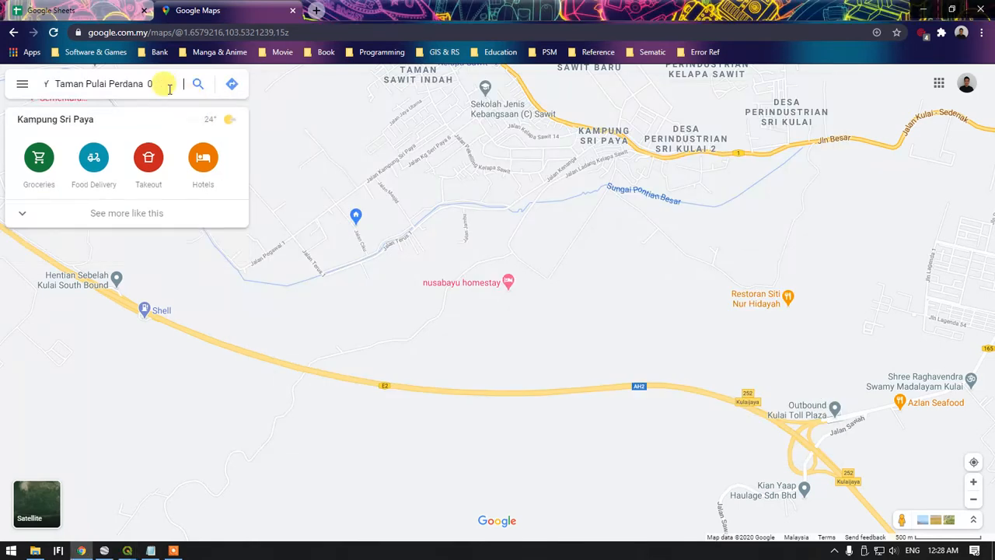
key(ctrl+z)
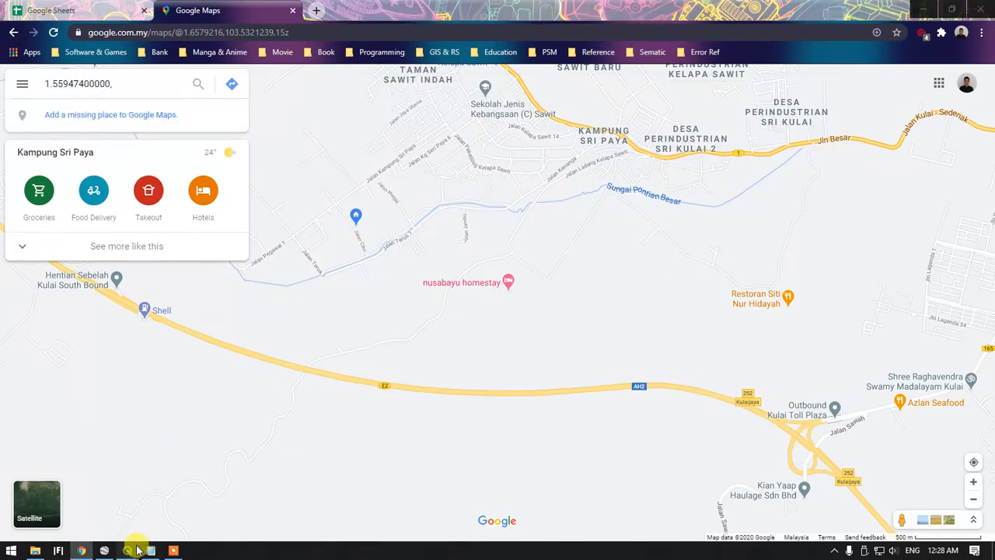
Copy the selected record's Longitude from the QGIS attribute table, append it to the latitude in Google Maps, and search for the coordinates
mouse_move(127, 548)
click(188, 506)
right_click(548, 160)
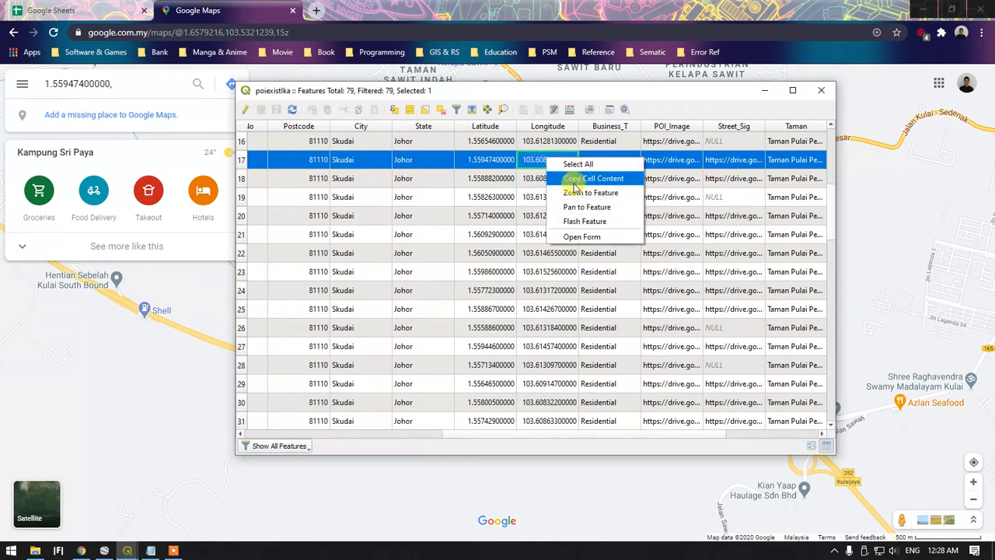
click(581, 183)
click(164, 84)
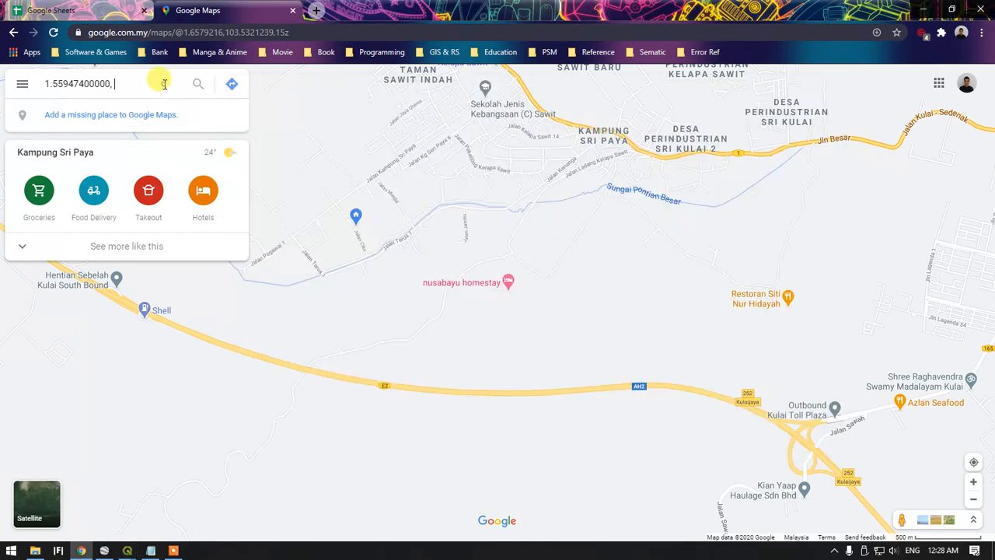
key(ctrl+v)
click(197, 84)
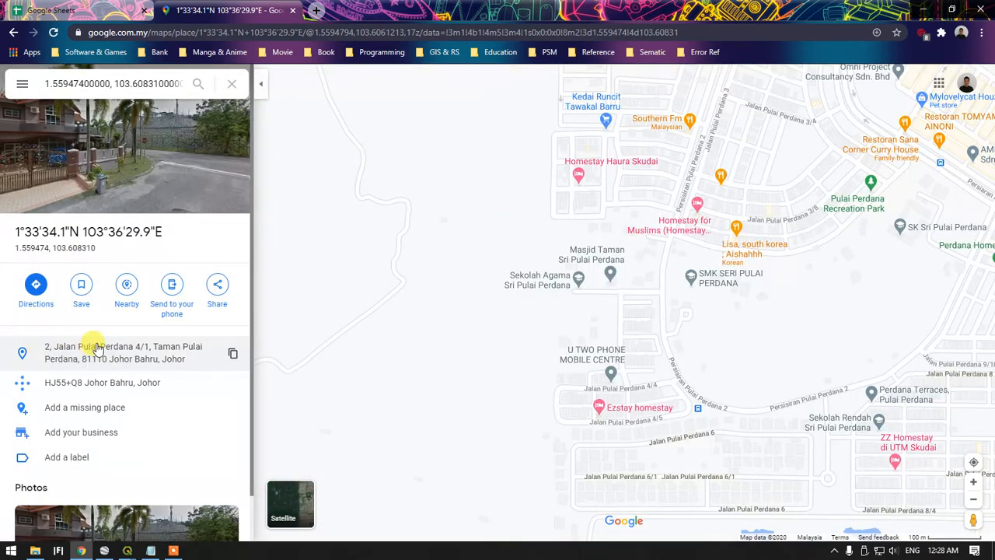
Enter Street View at the pinned point on Jalan Pulai Perdana 4/1, examine the corner houses, and return to the map
click(127, 284)
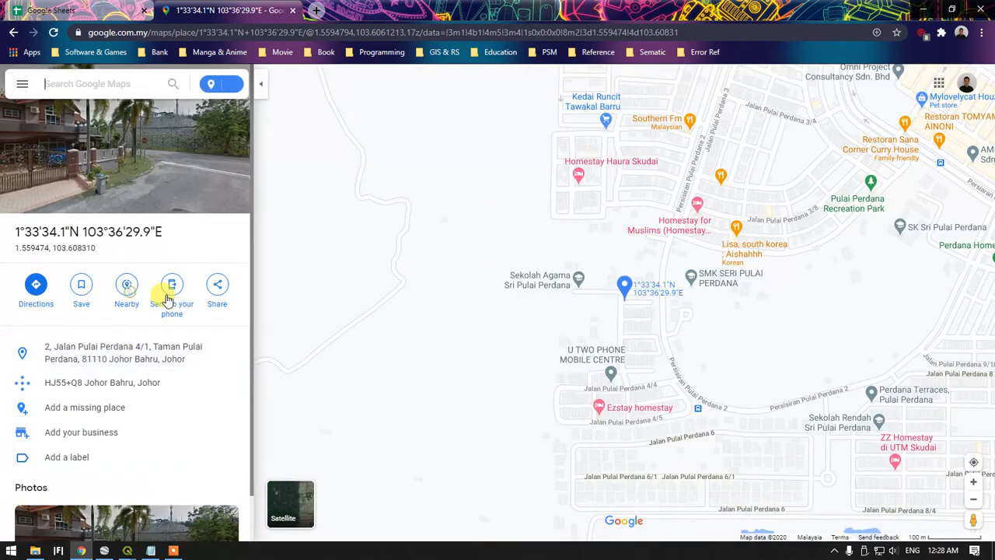
scroll(599, 307, up, 2)
scroll(600, 318, up, 5)
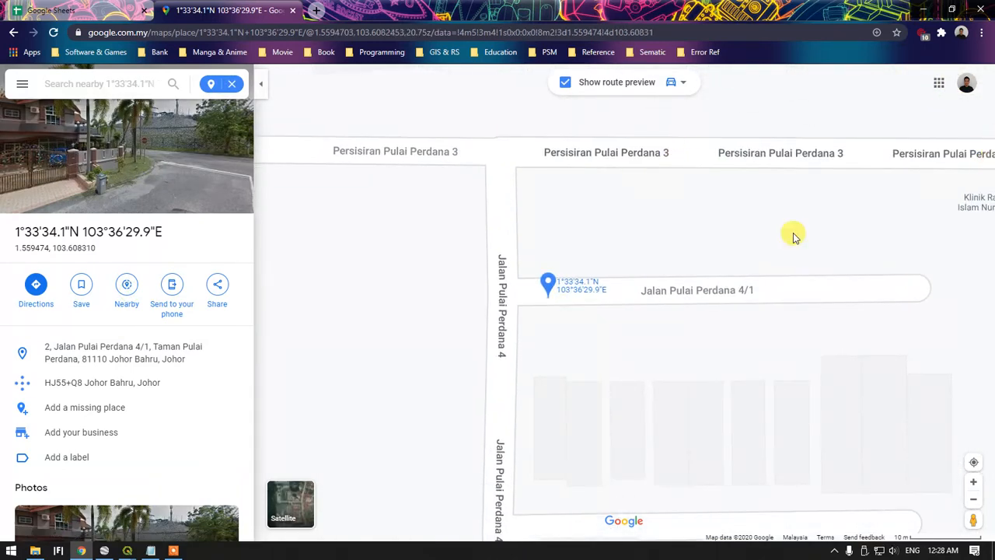
drag(970, 516, 548, 256)
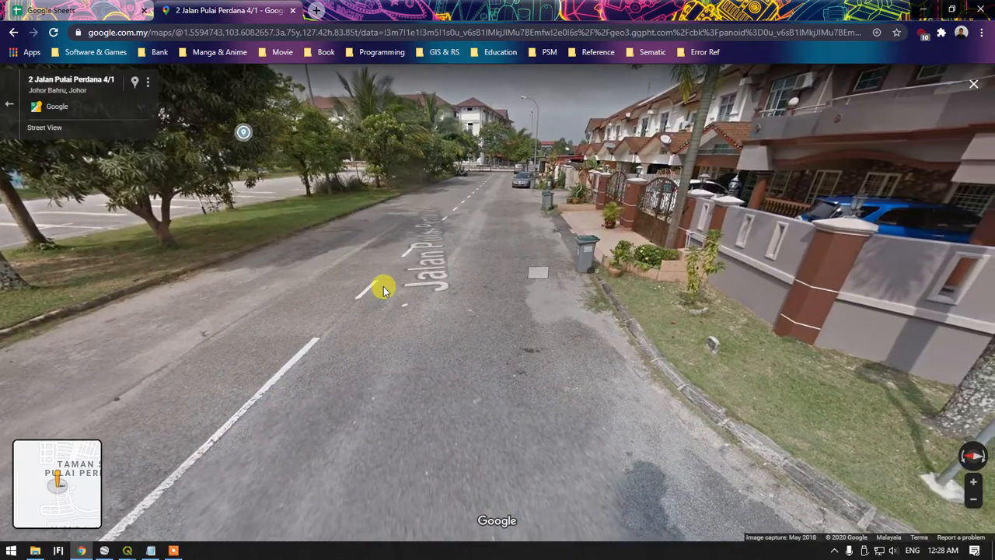
click(375, 295)
click(517, 276)
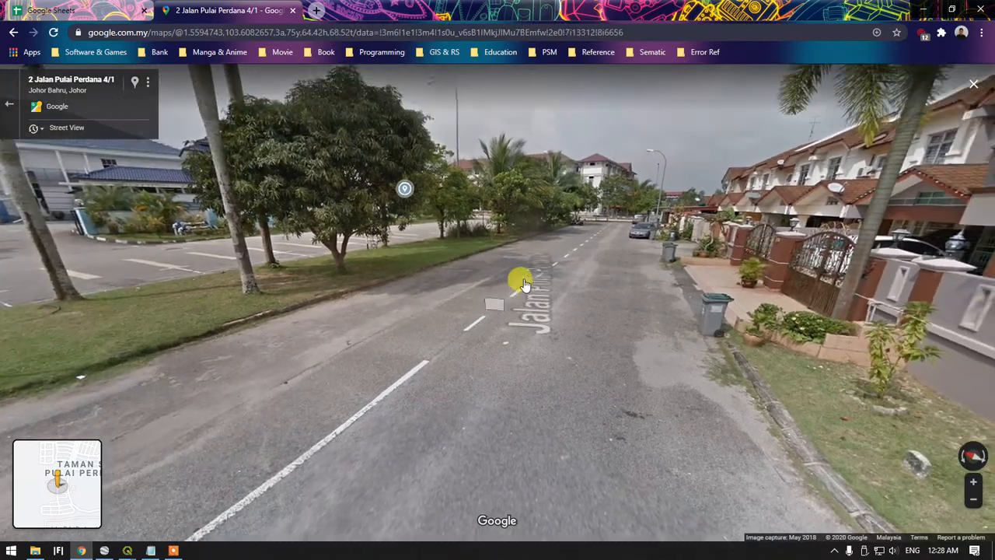
click(422, 377)
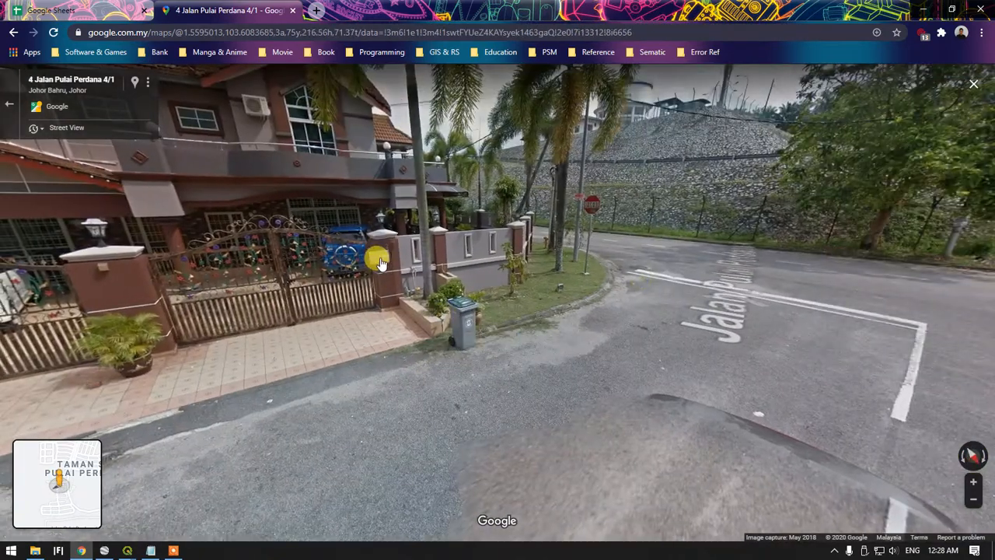
click(9, 104)
Query several house footprints along Jalan Pulai Perdana 4/1 on the map to identify their lot numbers
scroll(459, 340, up, 2)
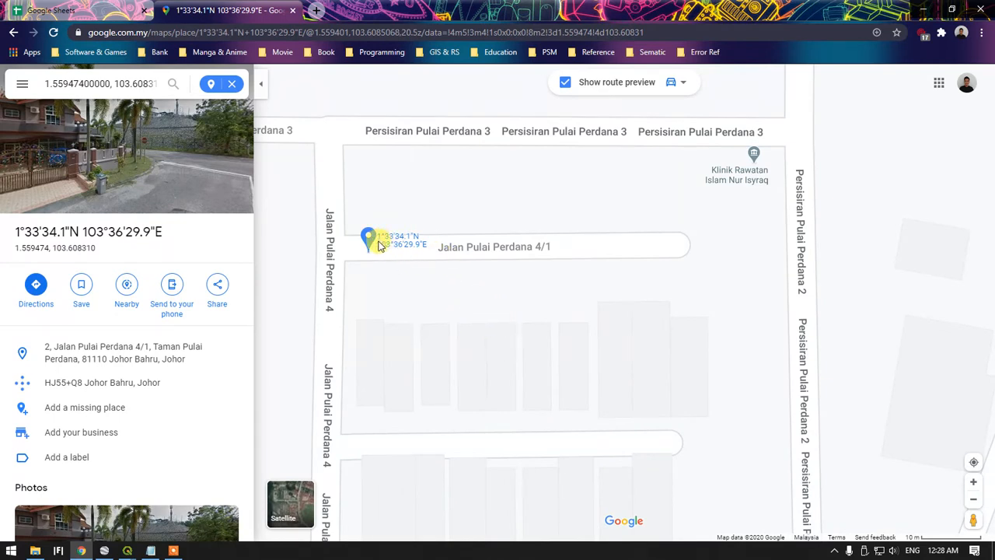
click(397, 337)
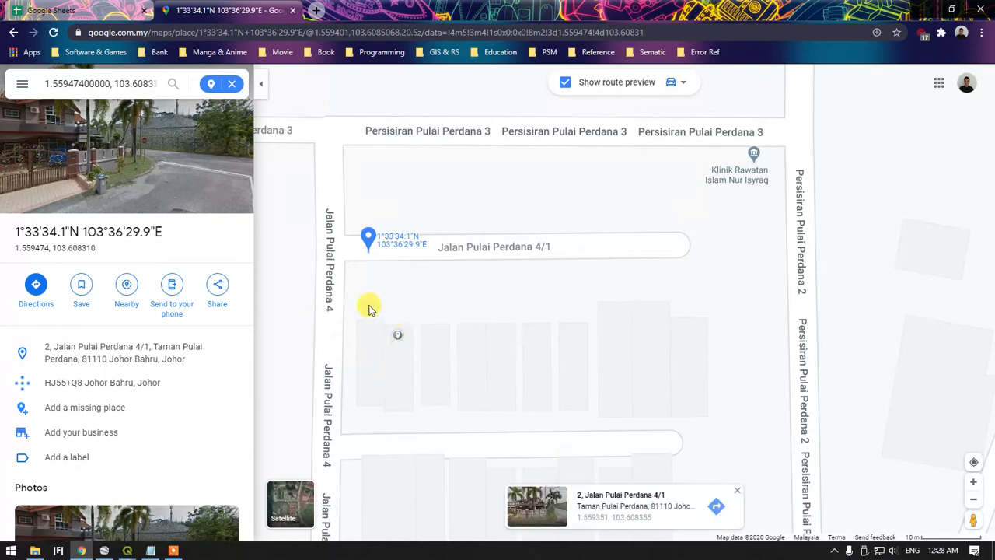
click(436, 337)
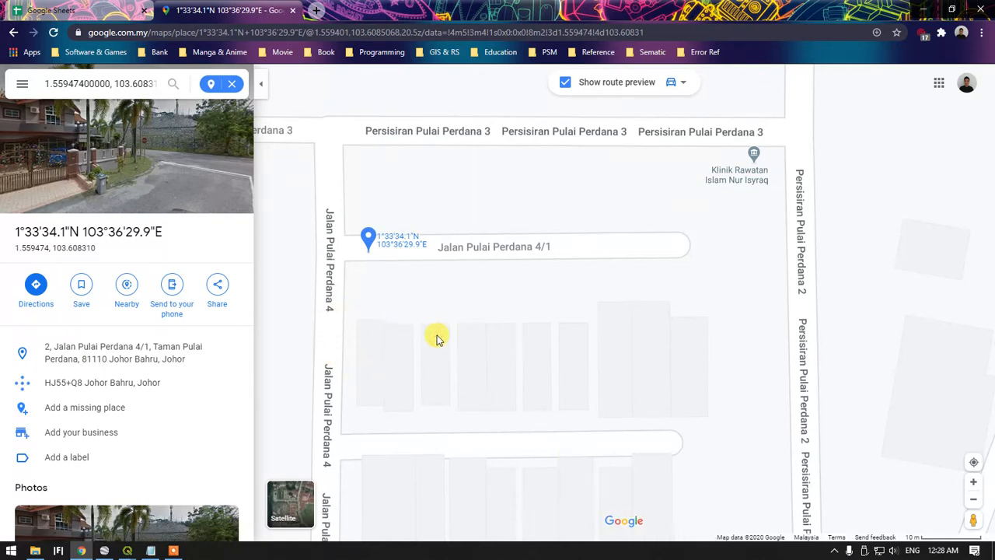
click(436, 336)
click(494, 336)
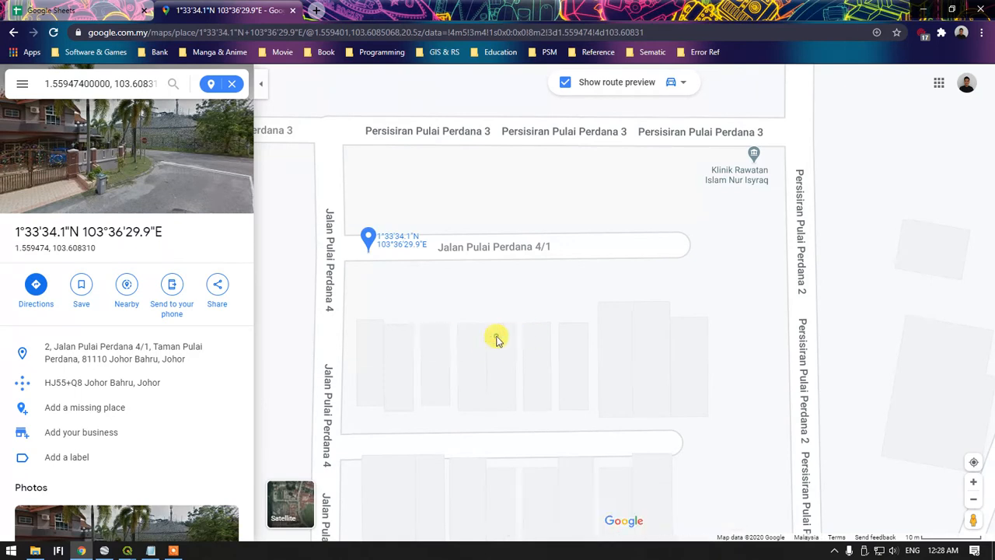
click(677, 329)
click(681, 330)
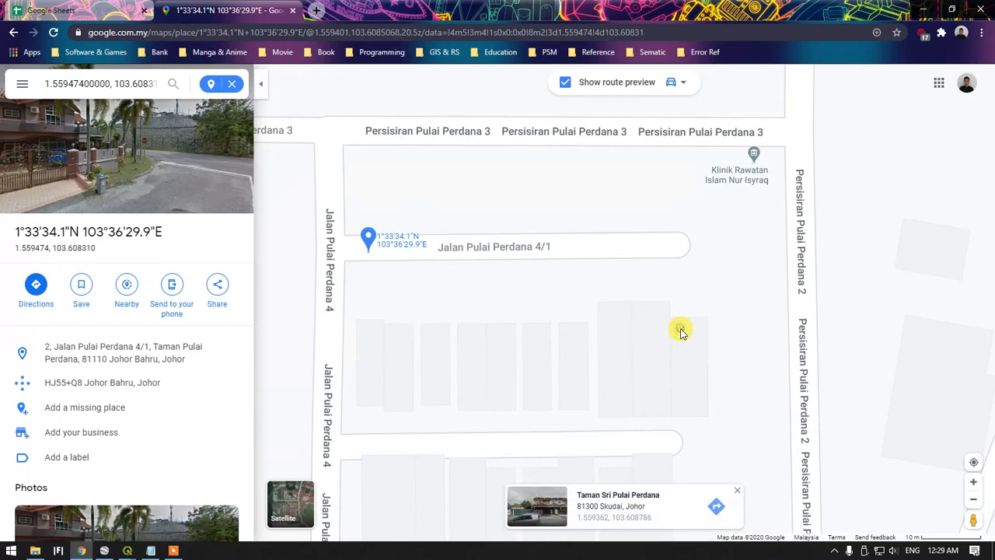
click(648, 312)
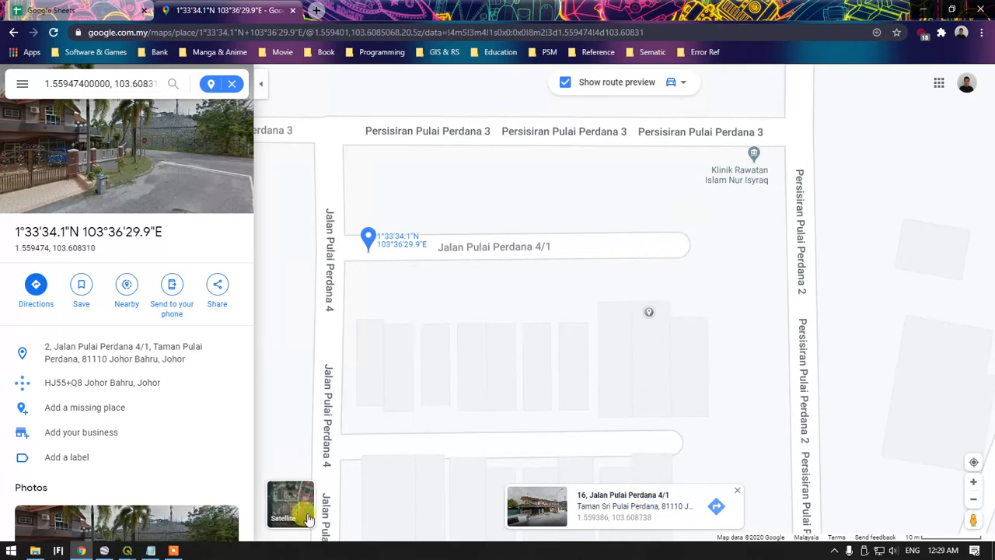
Switch to QGIS to check the house row in the satellite imagery, and return to Google Maps in Chrome
mouse_move(120, 551)
click(117, 488)
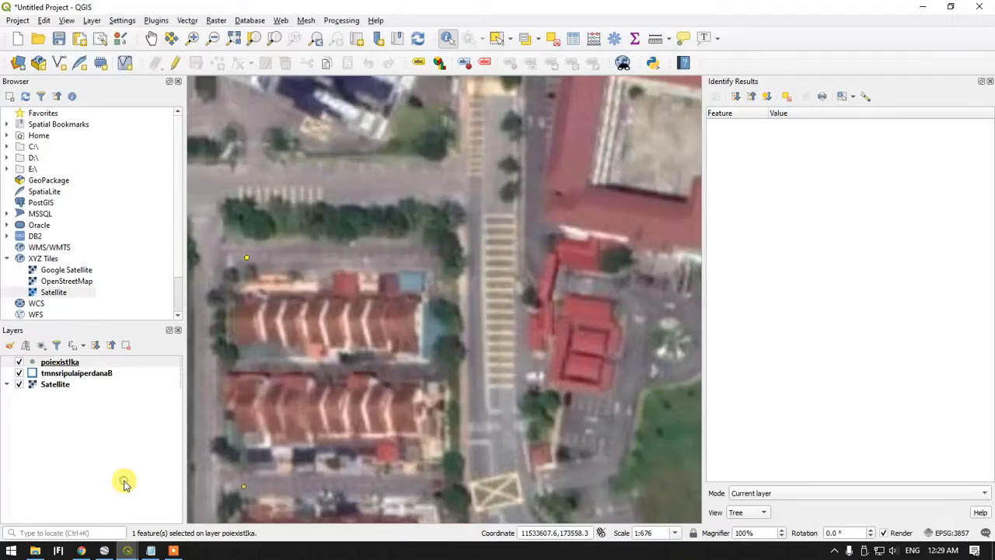
click(923, 7)
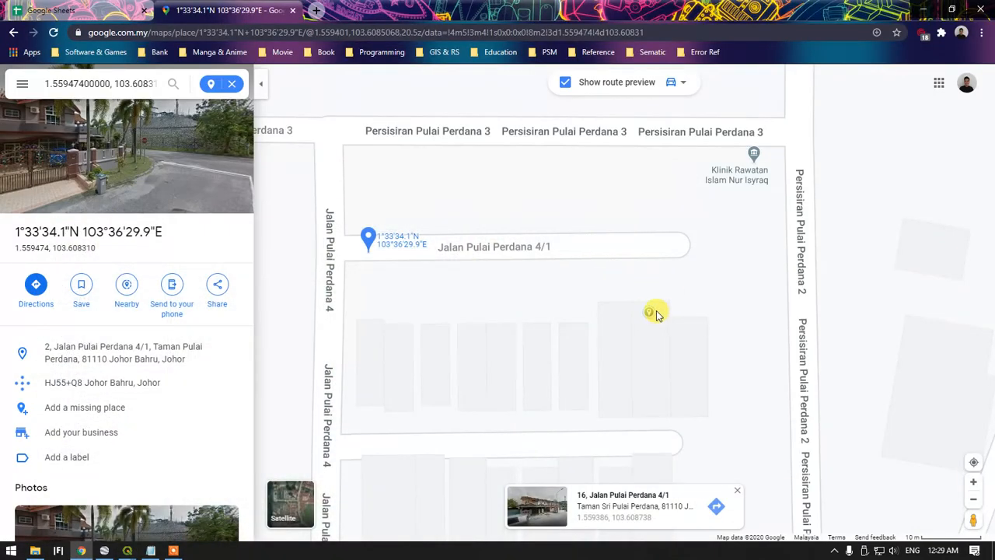
Enter Street View at the closed end of Jalan Pulai Perdana 4/1, examine the corner house, and return to the map
drag(973, 519, 682, 212)
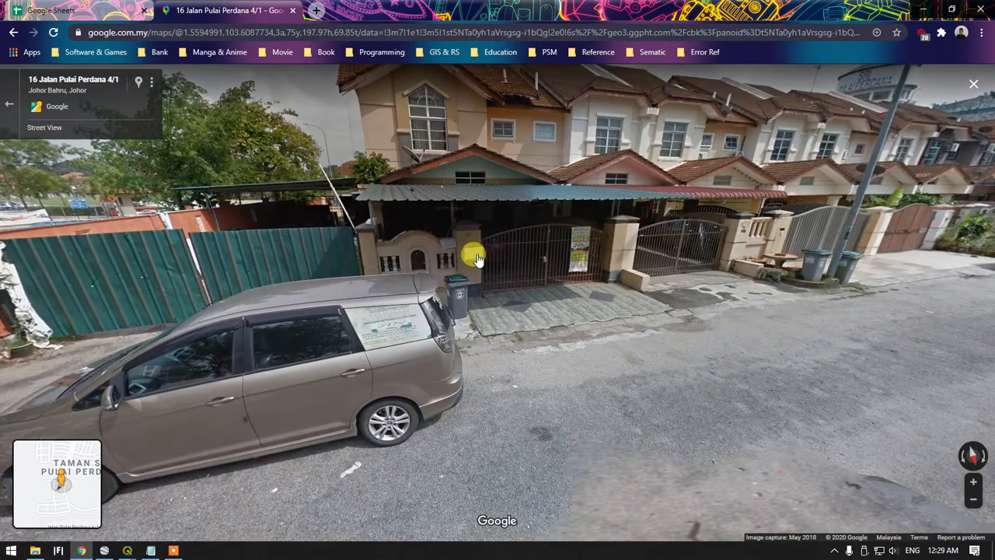
click(474, 249)
scroll(466, 206, down, 3)
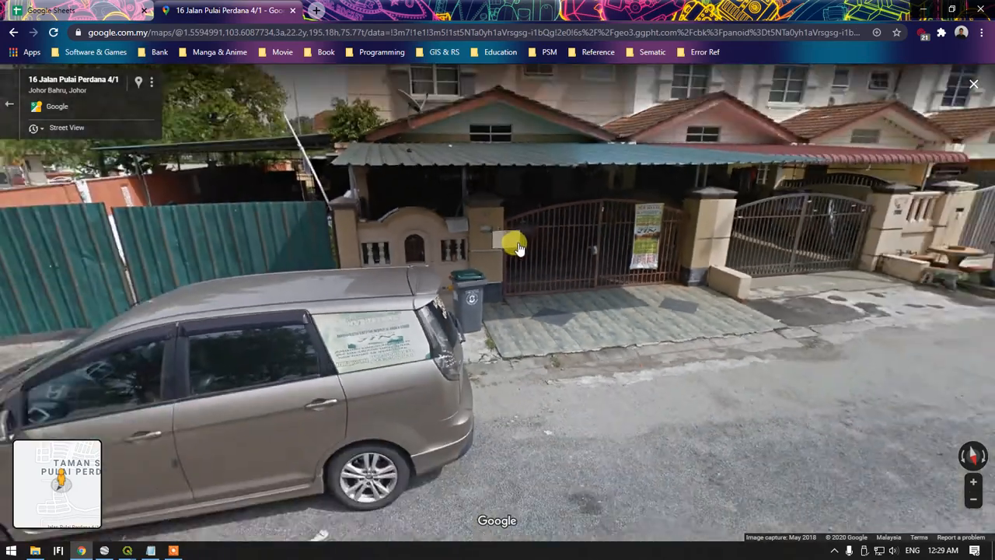
click(539, 252)
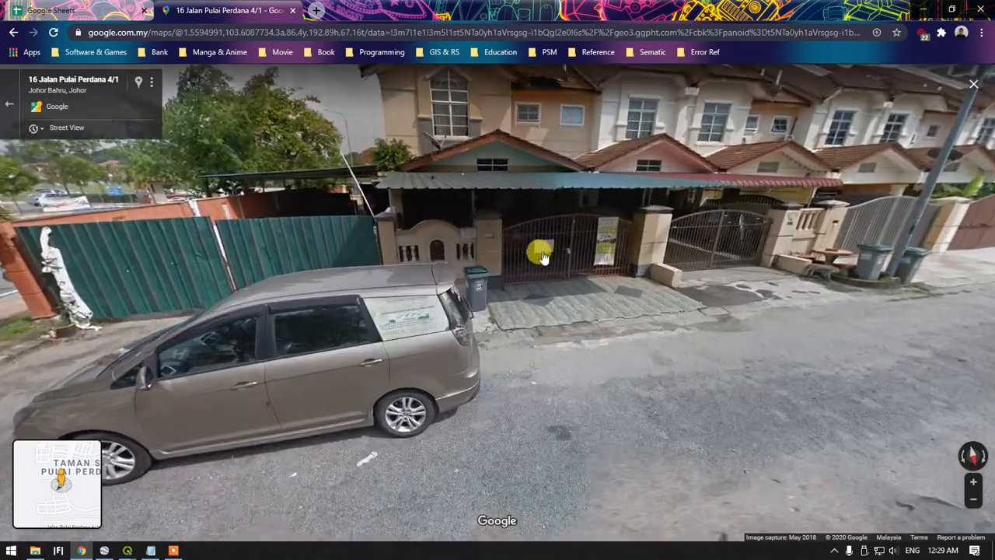
scroll(470, 206, down, 3)
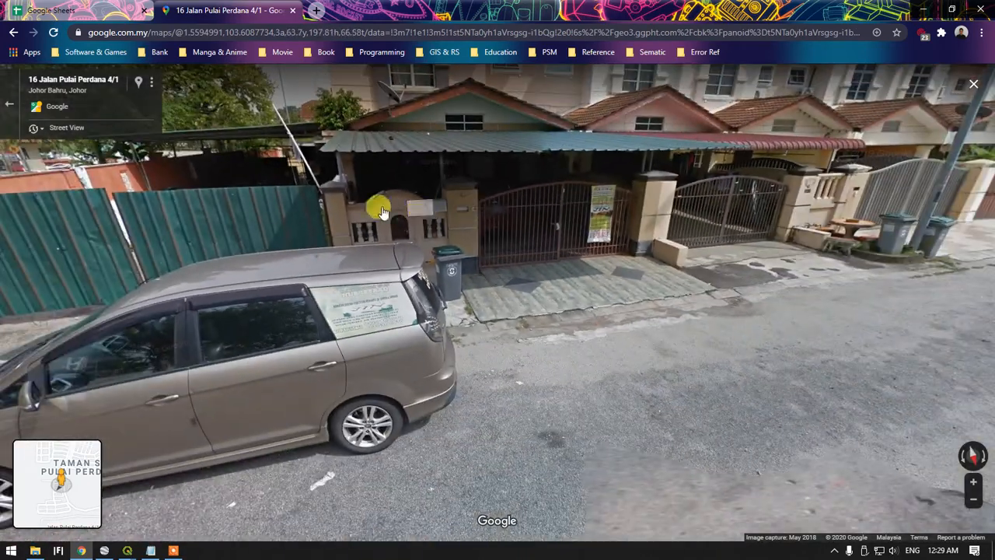
click(9, 104)
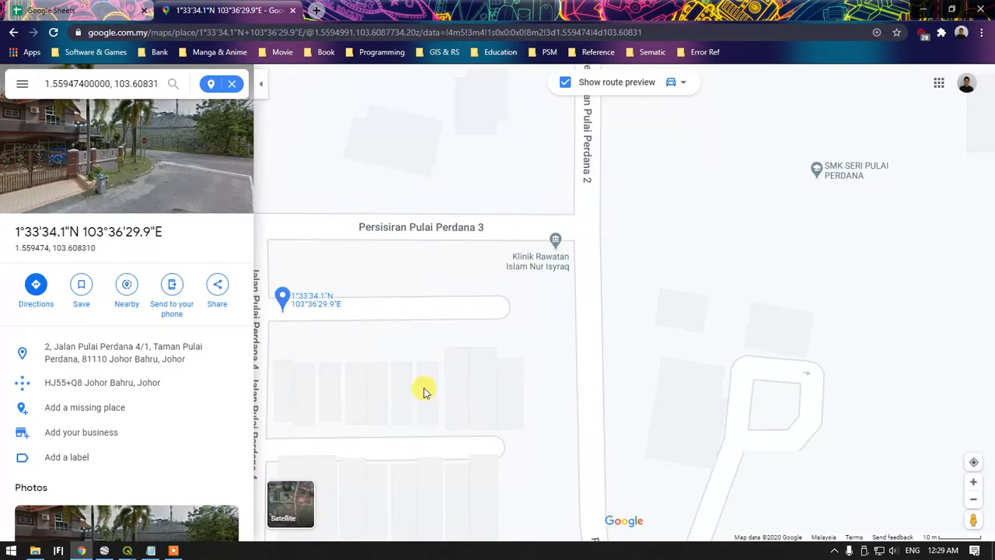
Switch back to the QGIS project and review the instruction list in Notepad before hiding it again
mouse_move(127, 547)
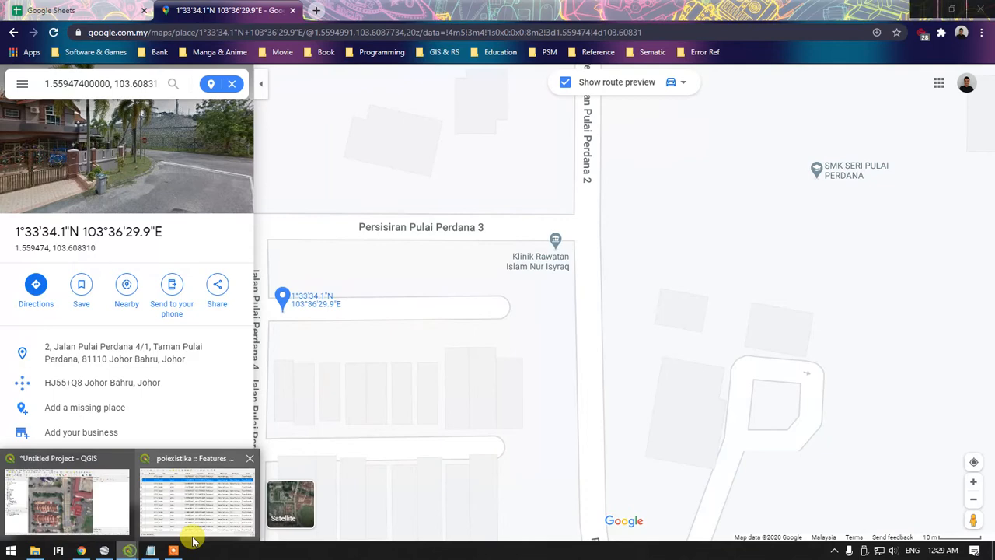
click(66, 497)
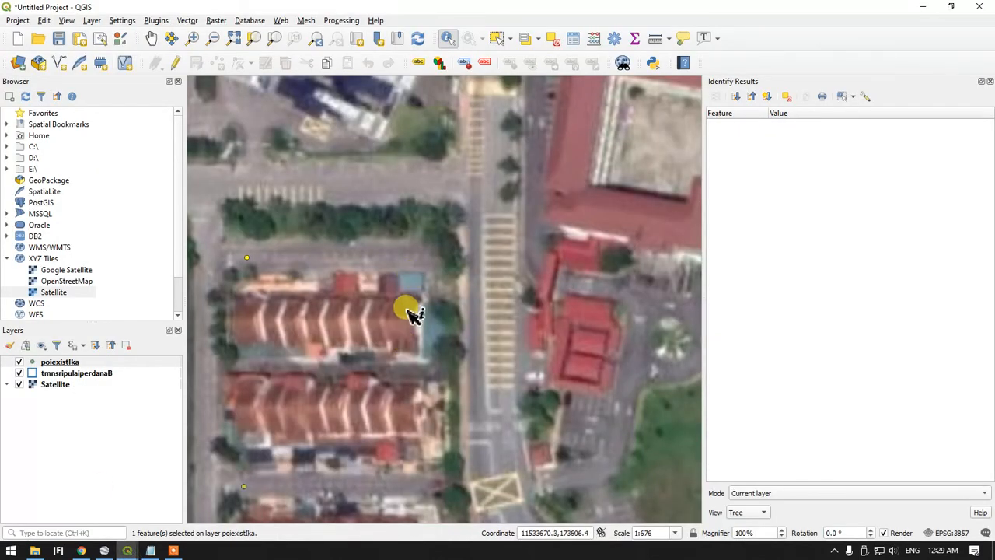
click(149, 551)
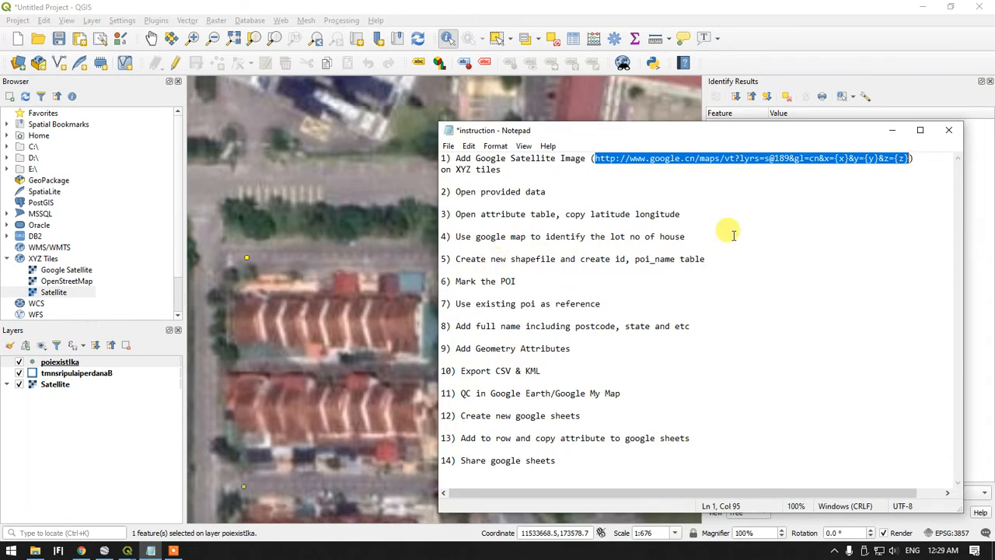
click(892, 130)
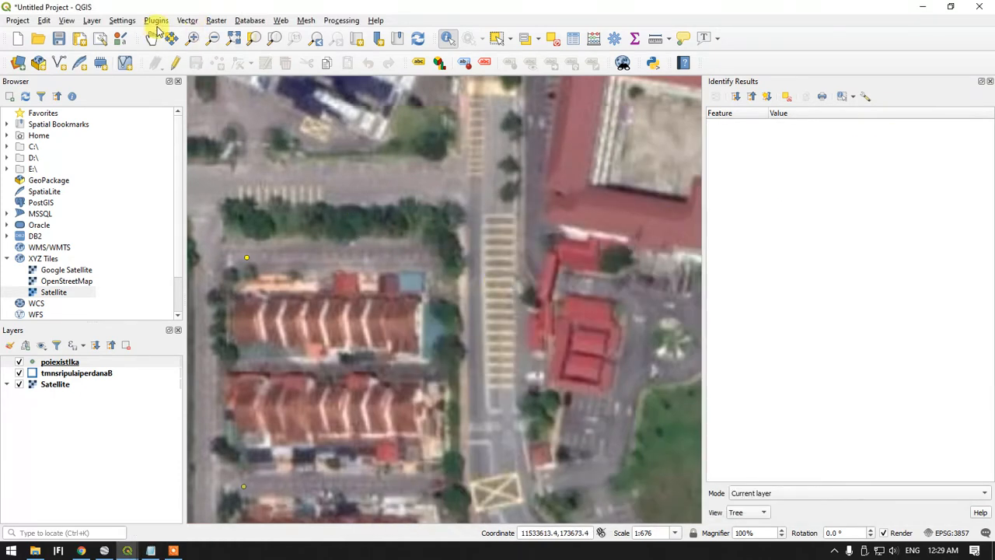
Start a new shapefile layer and set its file to test in the Documents folder
click(196, 21)
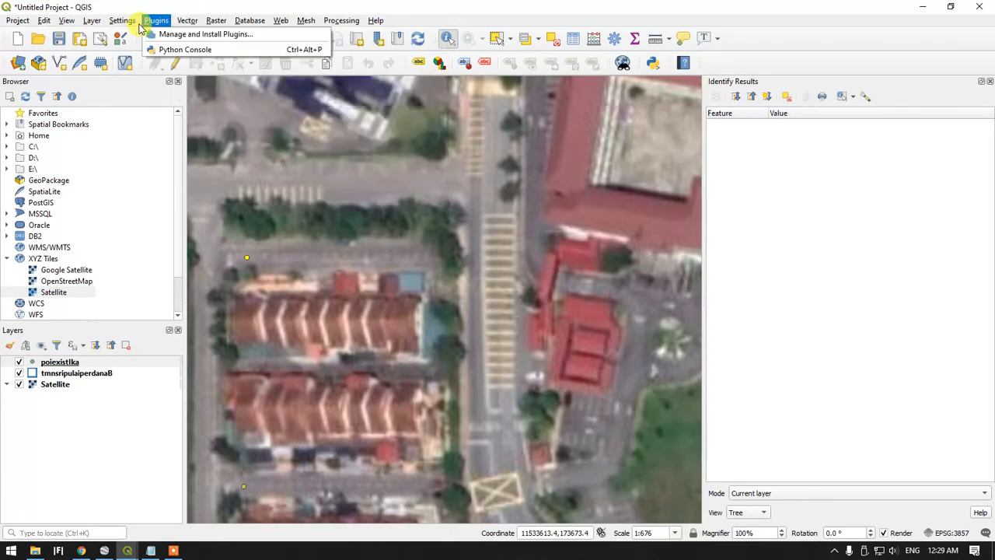
mouse_move(92, 20)
mouse_move(116, 48)
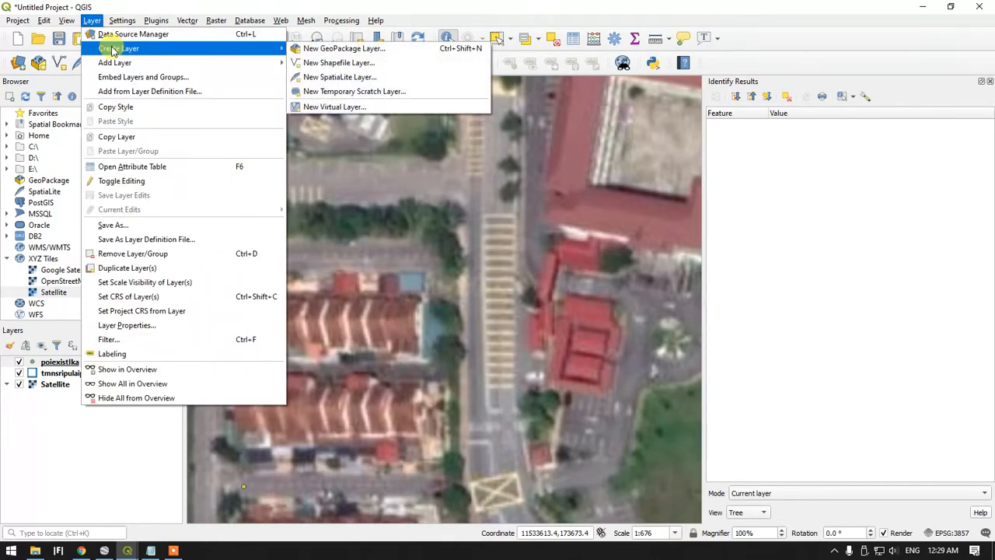
click(318, 60)
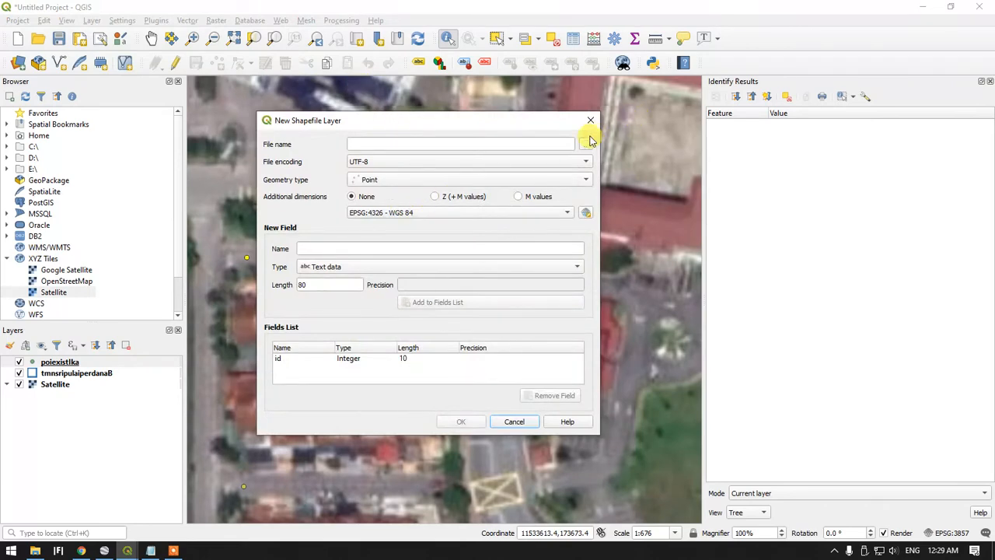
click(582, 144)
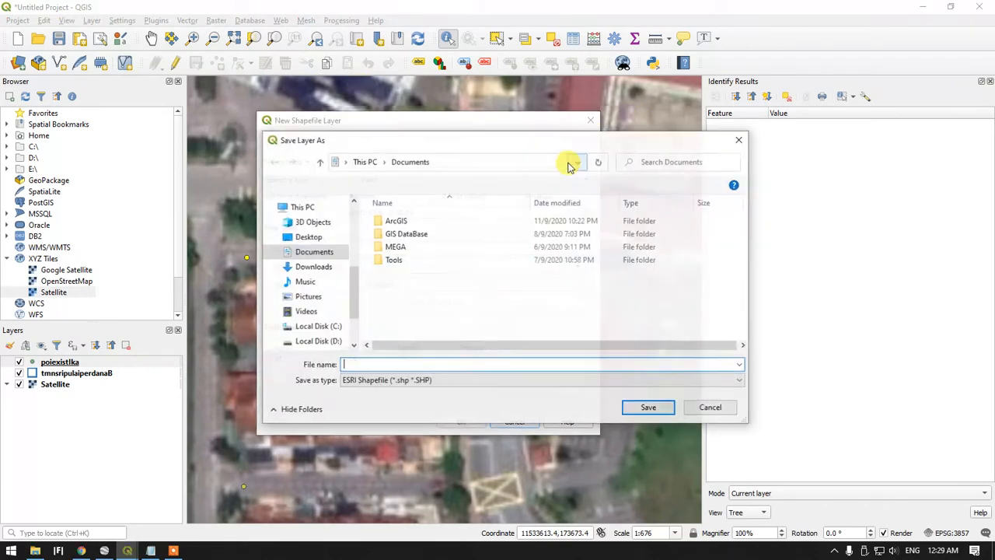
click(429, 362)
text(test)
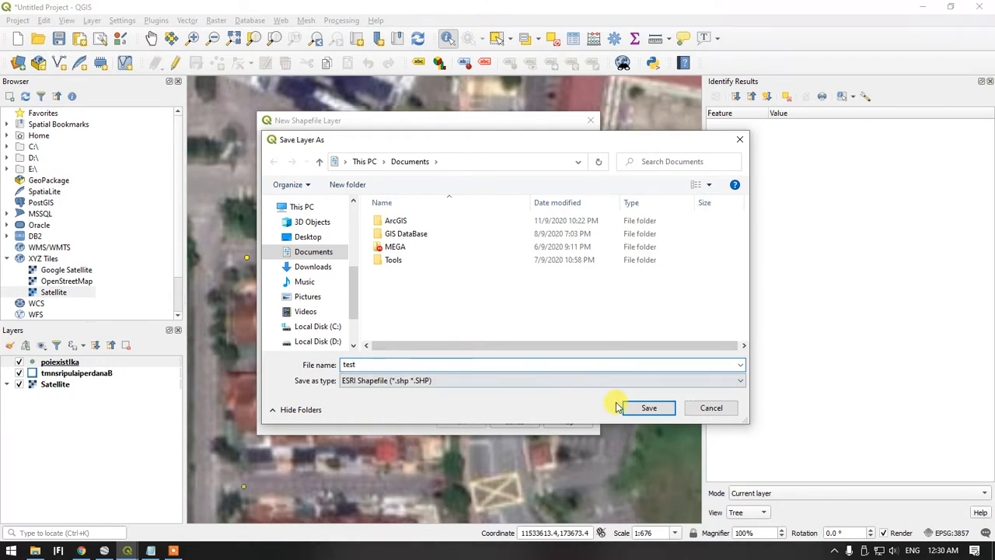
click(625, 407)
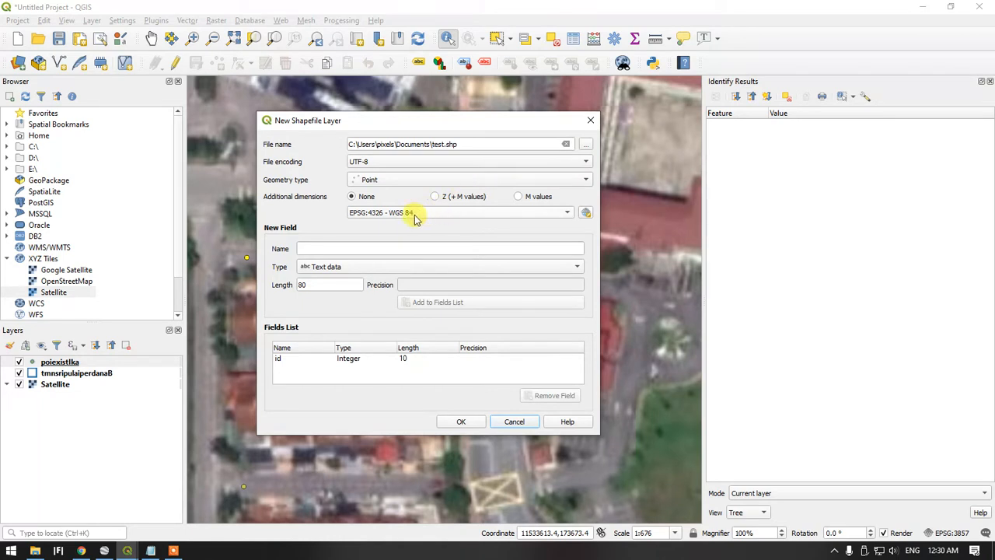
Enter a new text field named poi_name with length 150 and create the point shapefile in EPSG:4326 - WGS 84
click(346, 248)
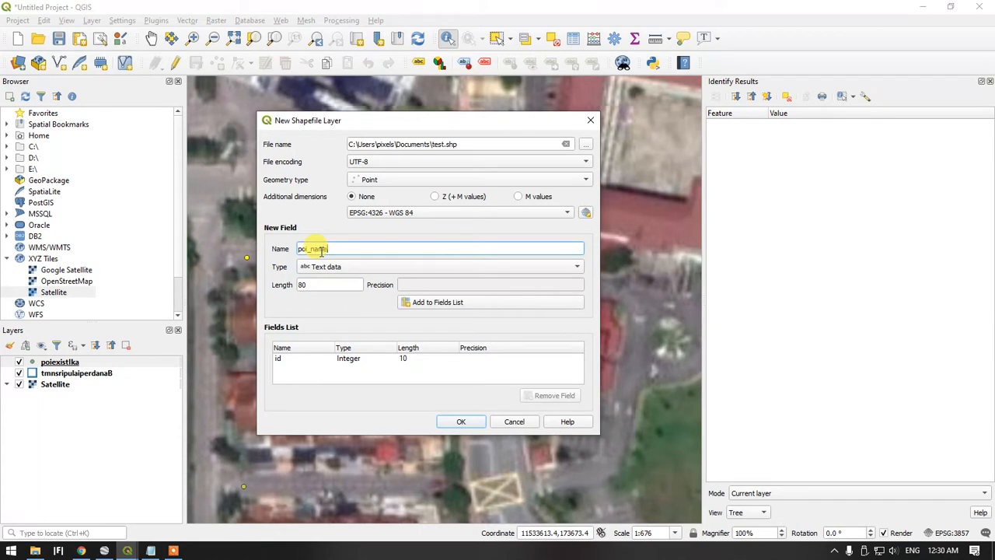
double_click(339, 286)
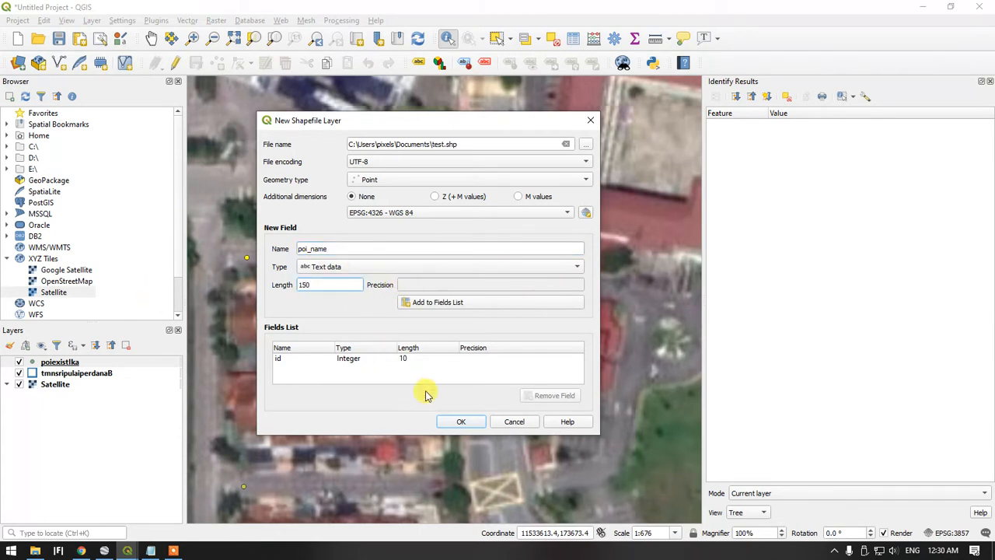
click(461, 426)
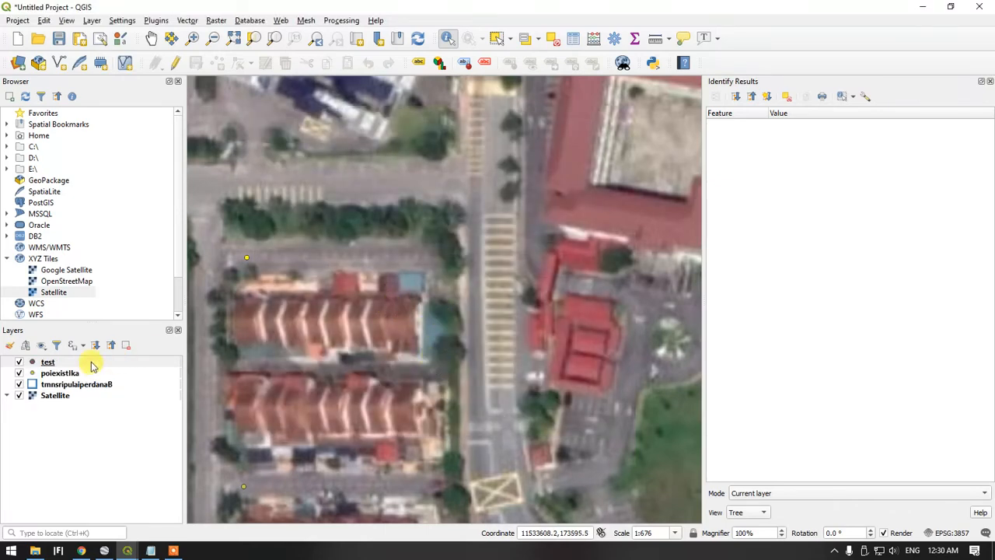
Enable editing on the test layer and activate the tool for adding point features
click(49, 362)
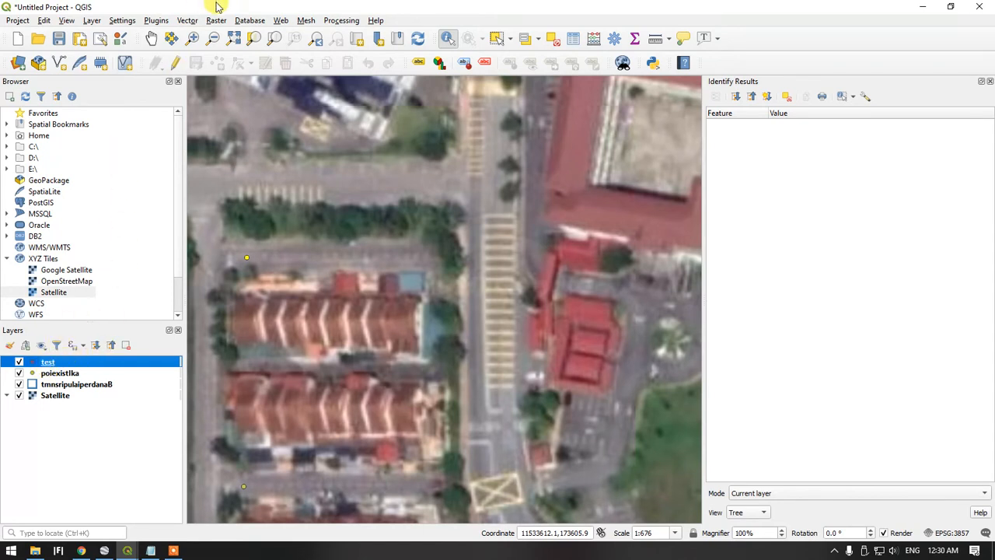
click(177, 66)
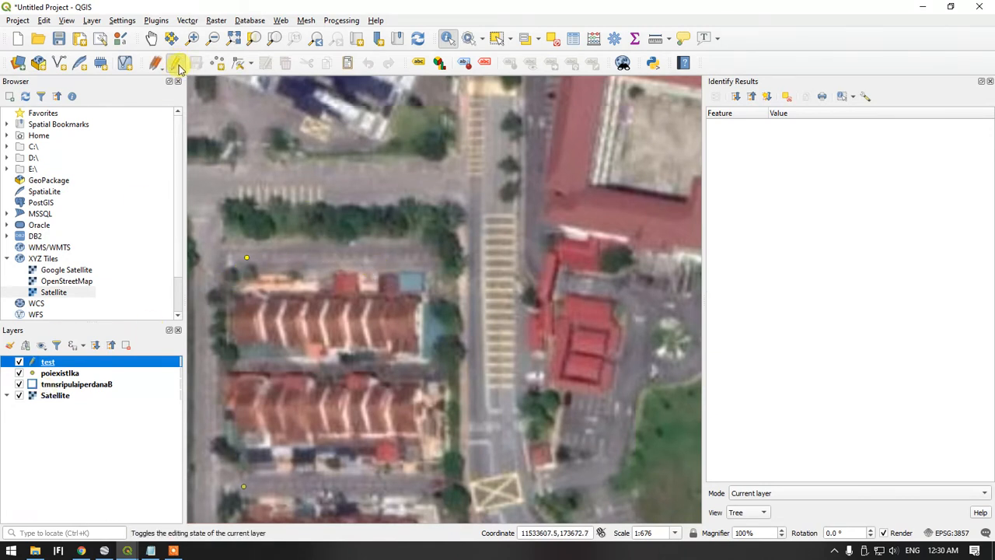
click(218, 63)
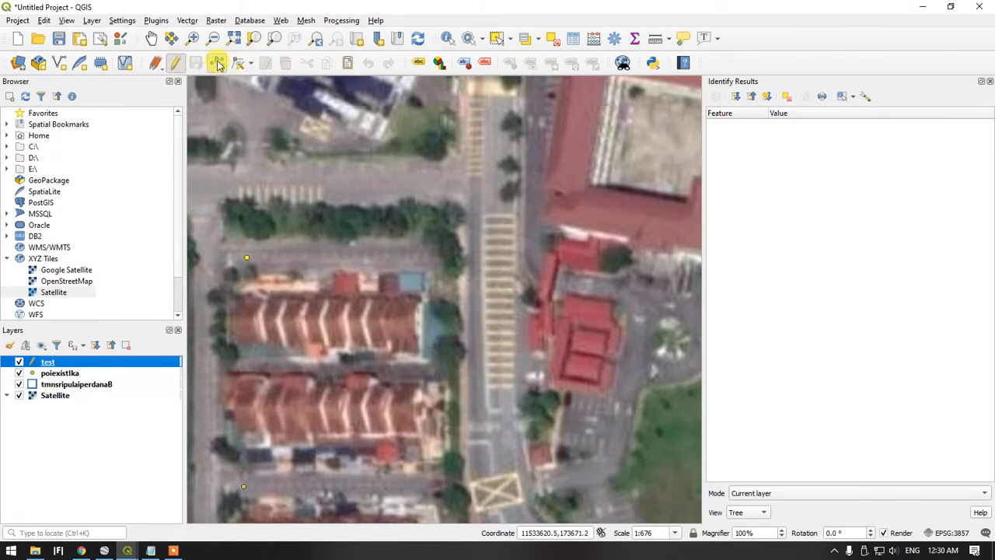
scroll(395, 278, up, 1)
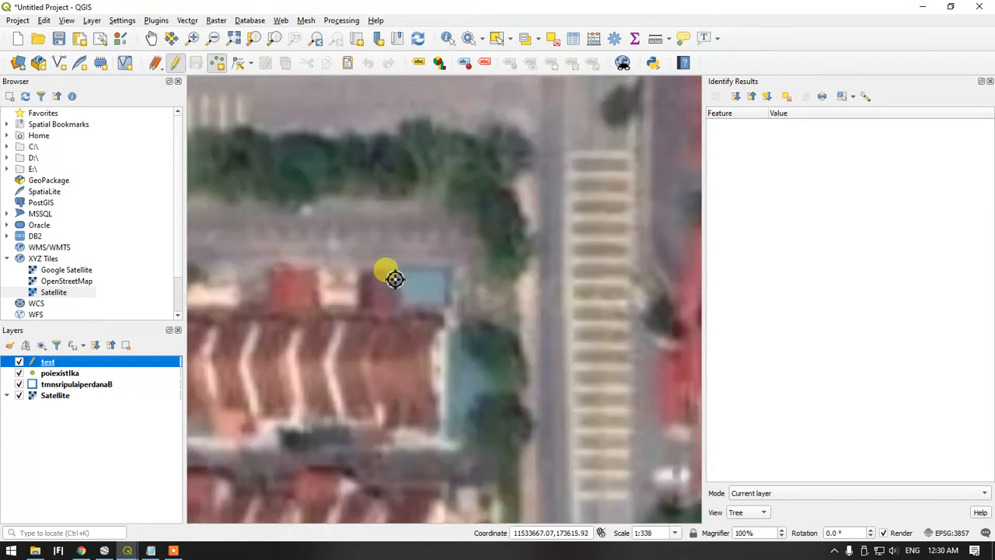
scroll(395, 279, down, 1)
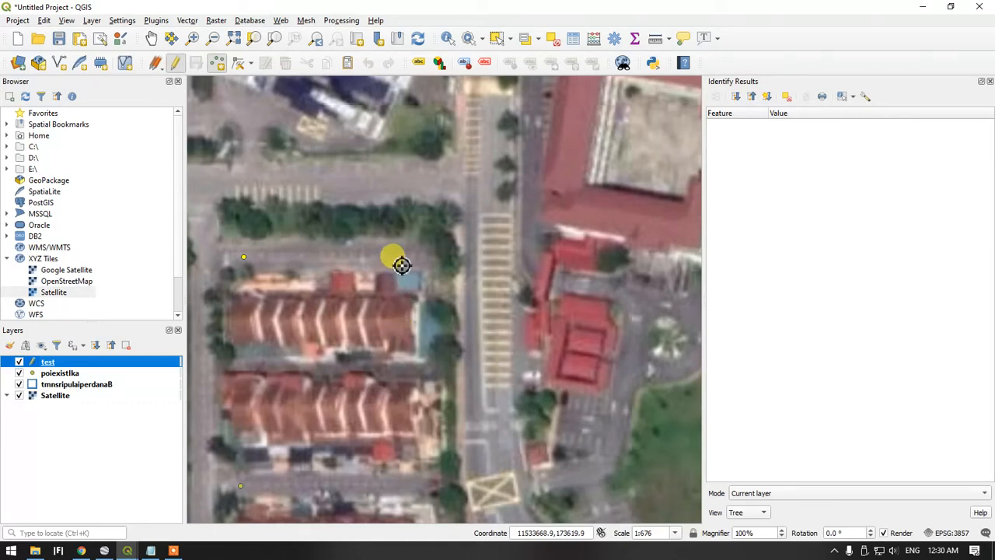
scroll(402, 264, up, 1)
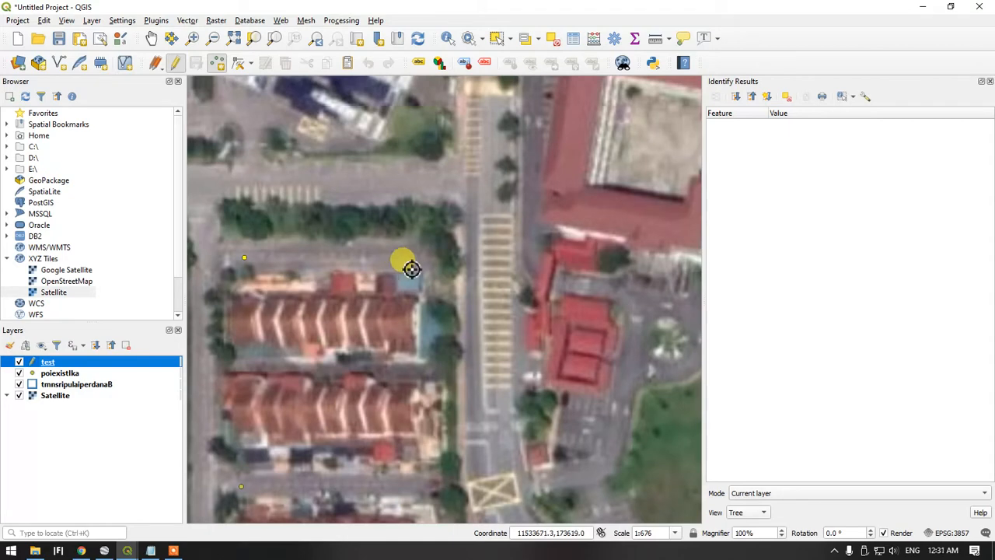
scroll(411, 264, up, 1)
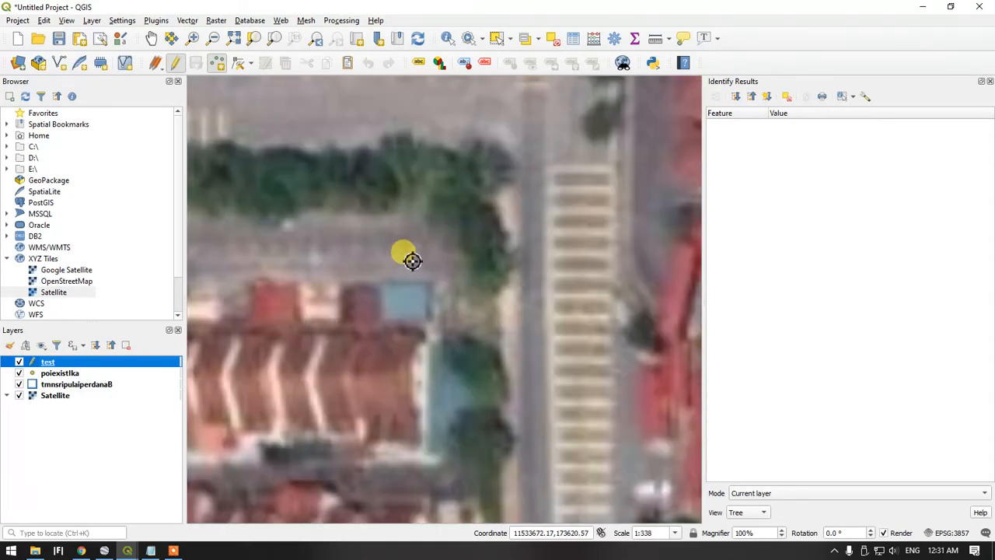
scroll(415, 265, down, 1)
scroll(416, 264, up, 1)
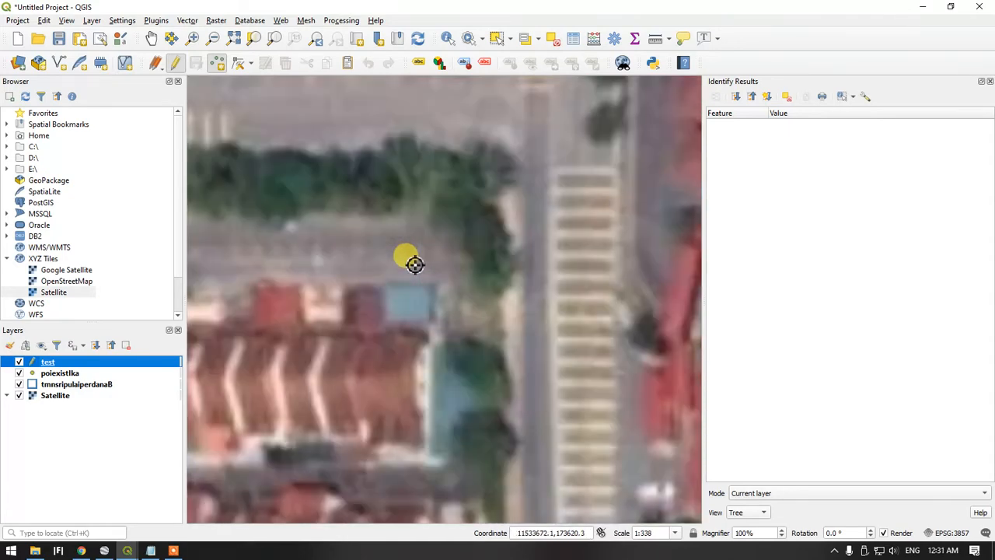
click(415, 262)
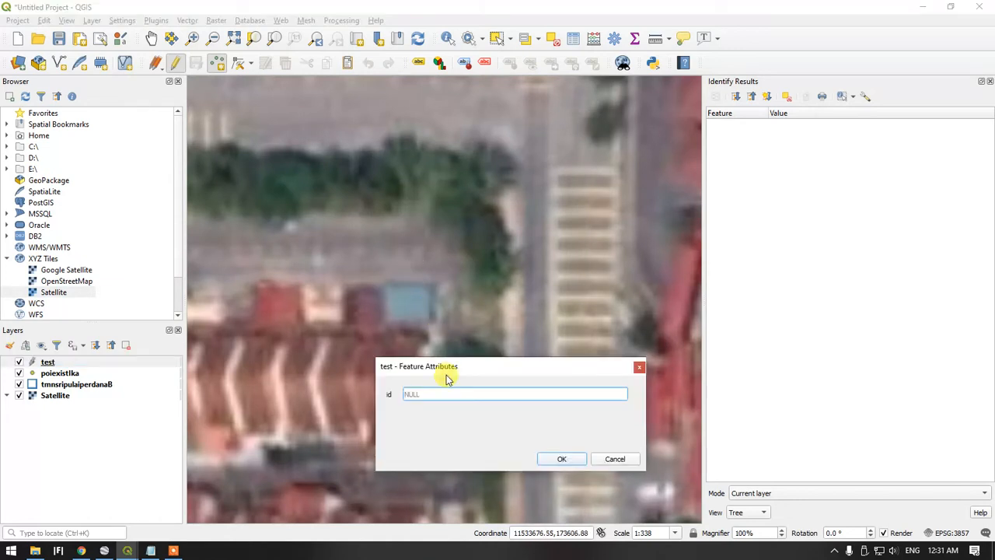
click(600, 459)
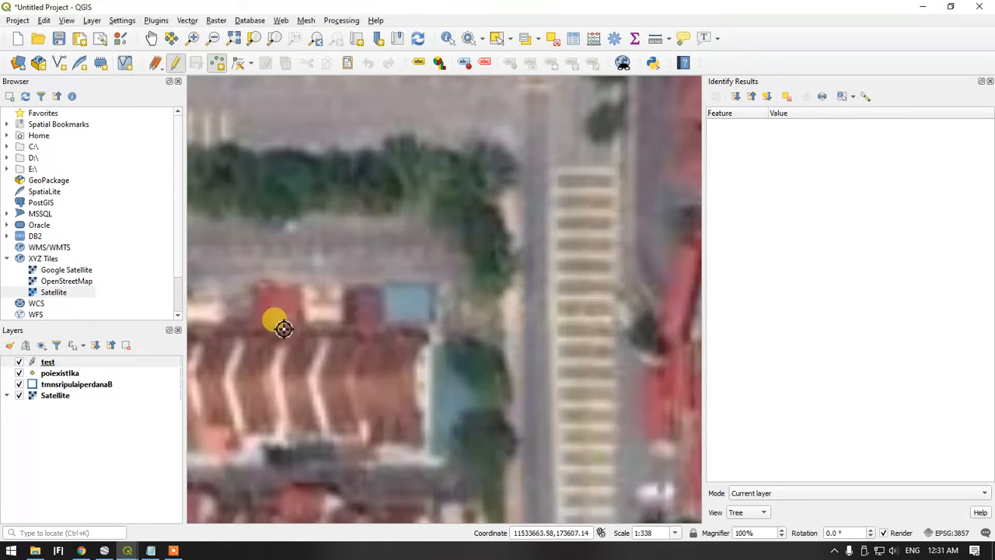
Open the attribute table of the test layer and move its window clear of the layer list
click(66, 373)
click(47, 362)
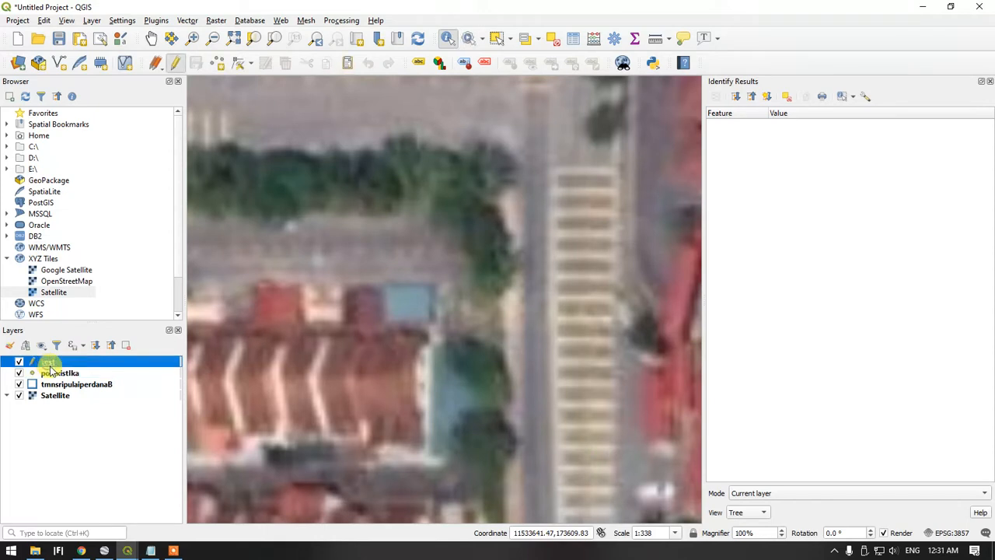
right_click(49, 363)
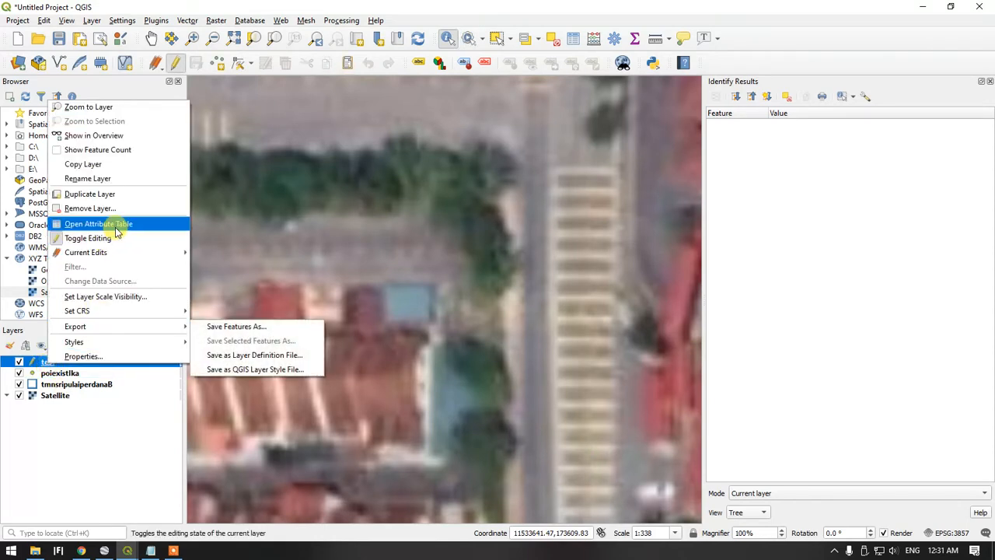
click(105, 224)
drag(435, 127, 526, 139)
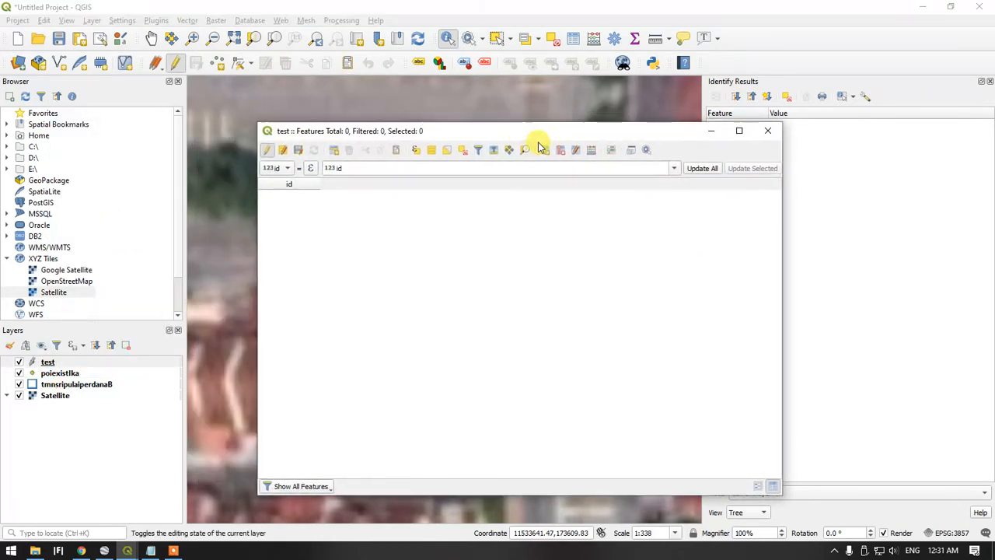
Add a text (string) field named poi_name to the test layer and close its attribute table
click(546, 151)
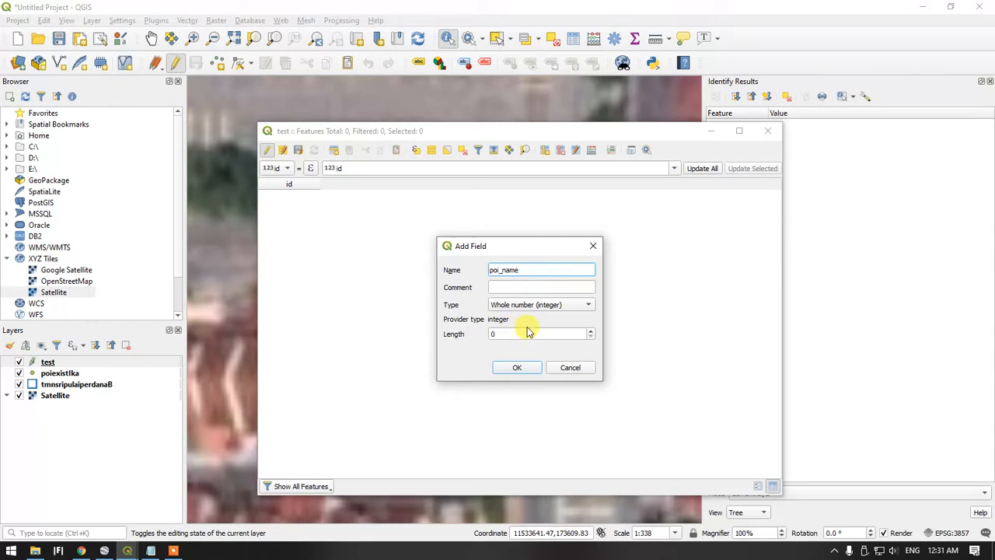
click(533, 304)
click(513, 344)
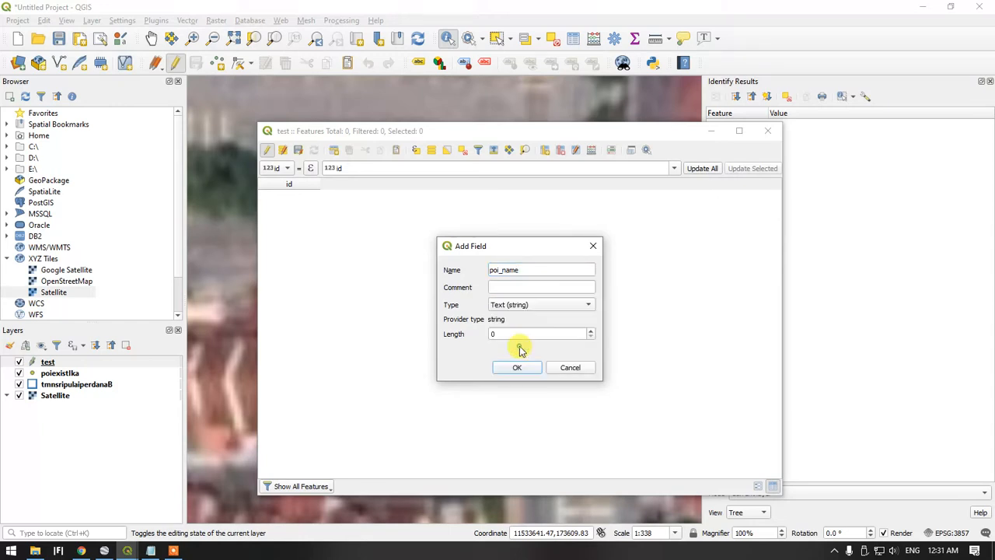
double_click(520, 334)
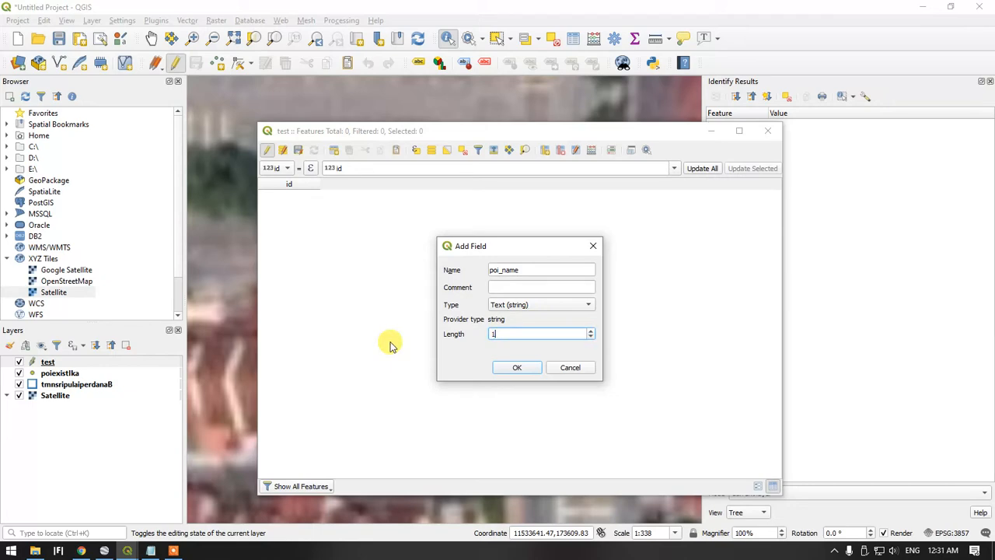
click(516, 367)
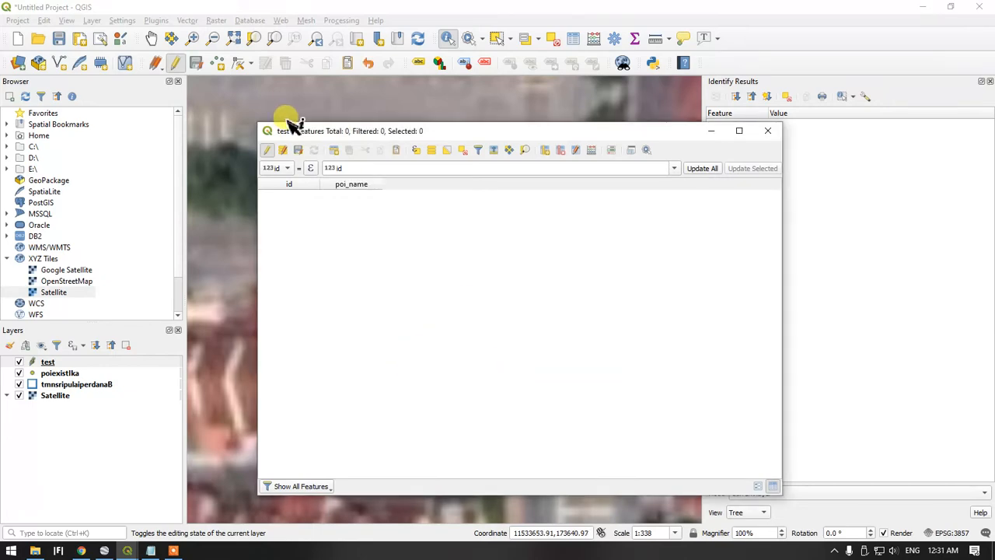
click(768, 130)
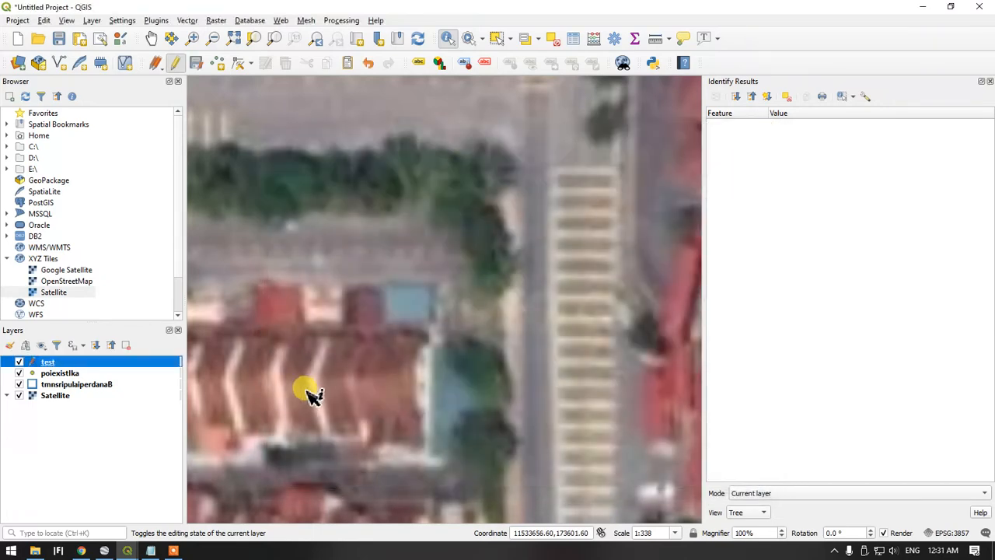
click(47, 373)
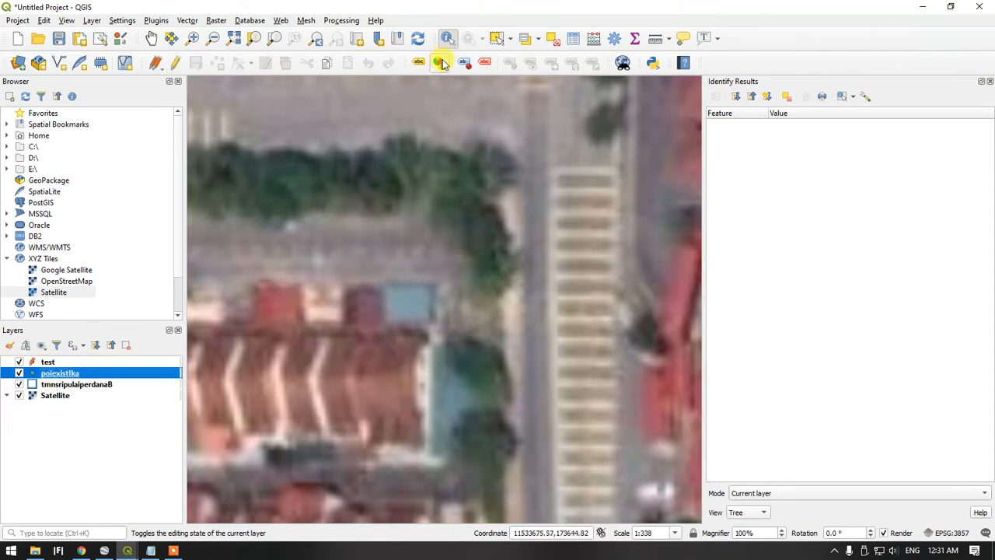
click(56, 362)
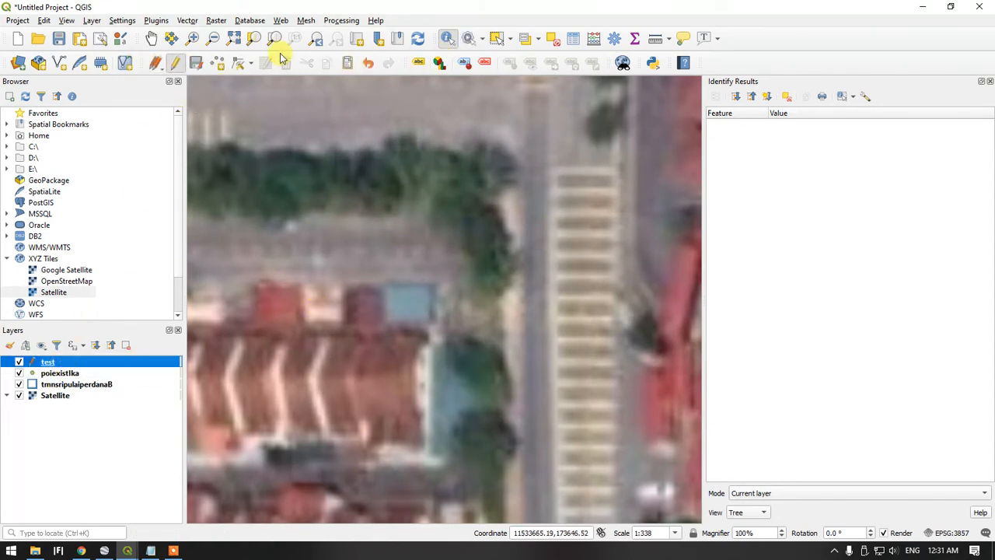
click(220, 64)
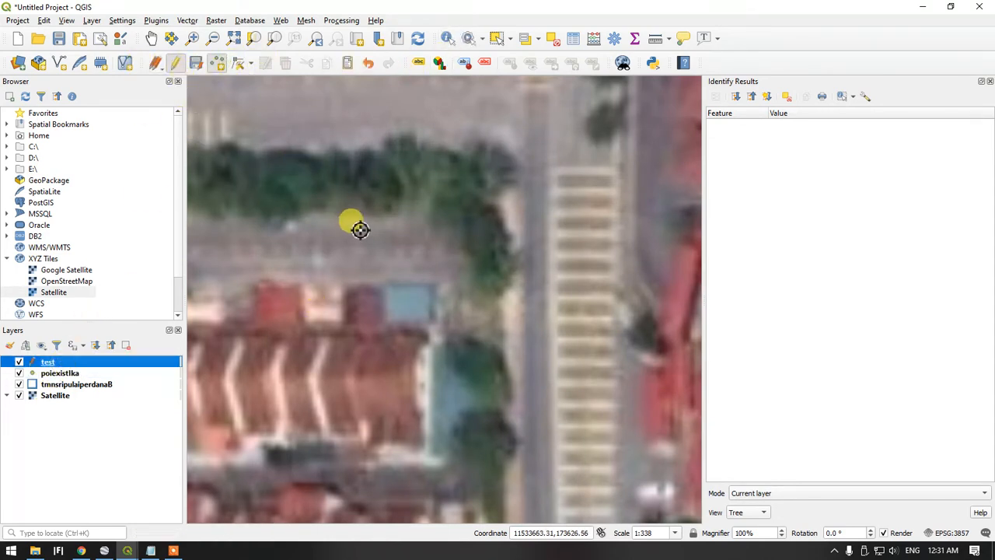
click(413, 265)
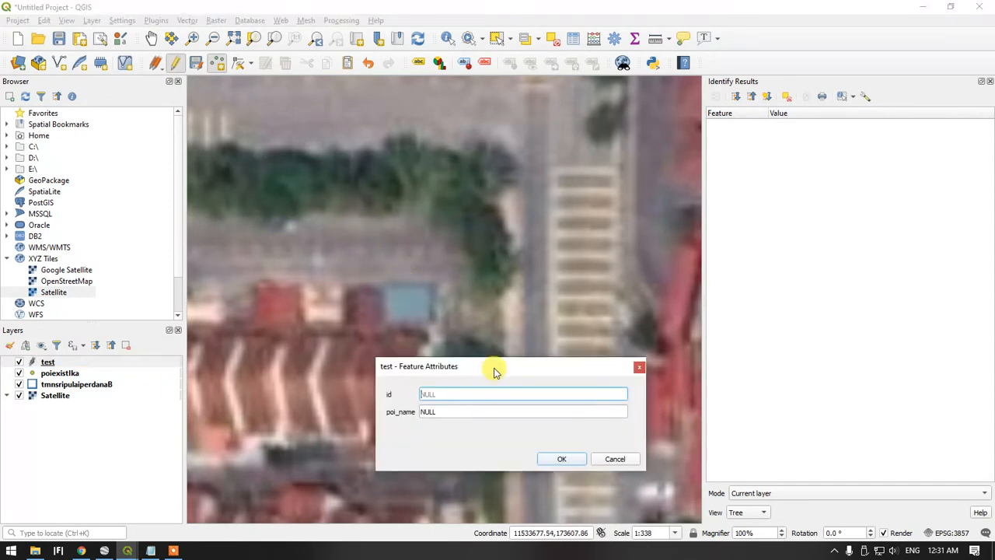
text(1)
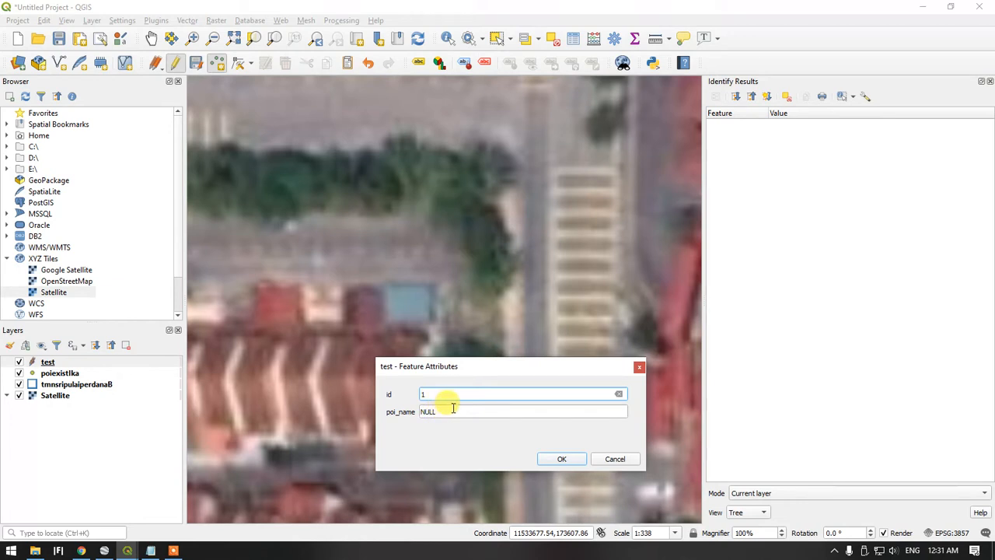
key(Tab)
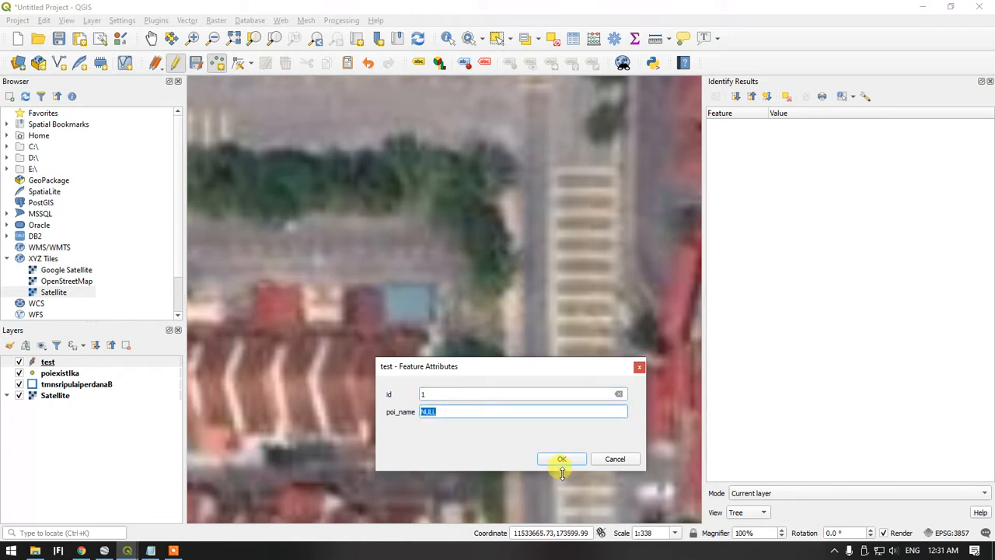
click(608, 458)
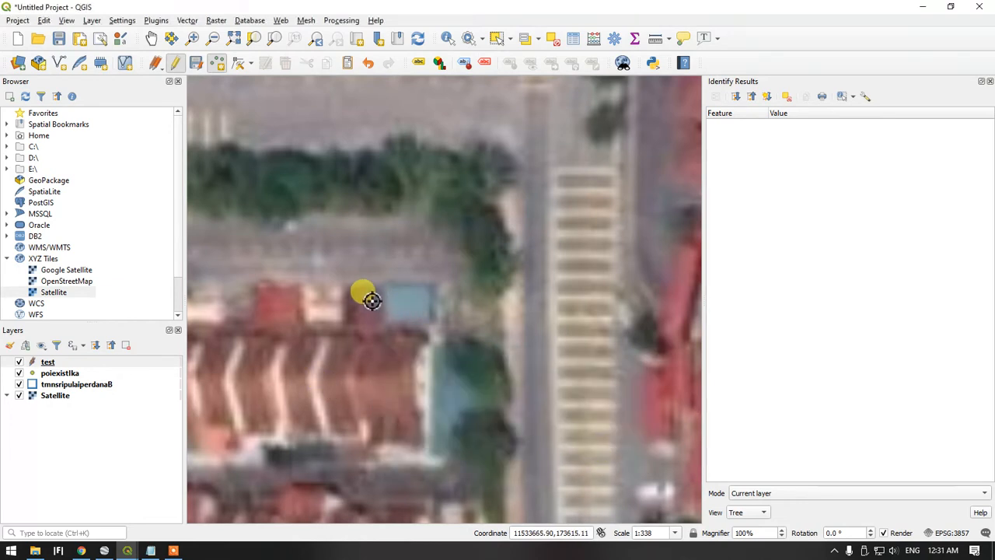
Identify the existing poiexistlka point on the road beside the terrace row to read its address attributes
click(155, 40)
drag(327, 165, 477, 184)
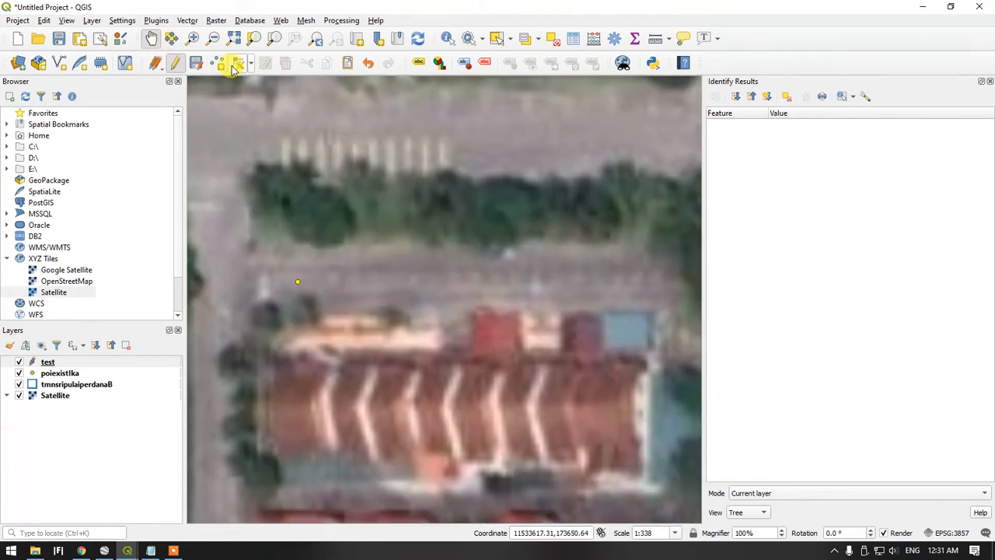
click(67, 373)
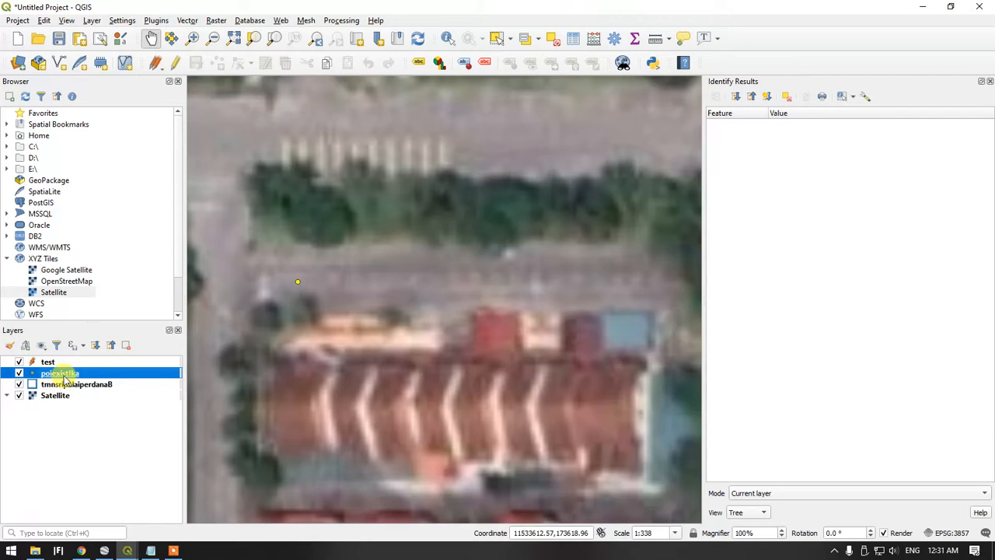
click(447, 40)
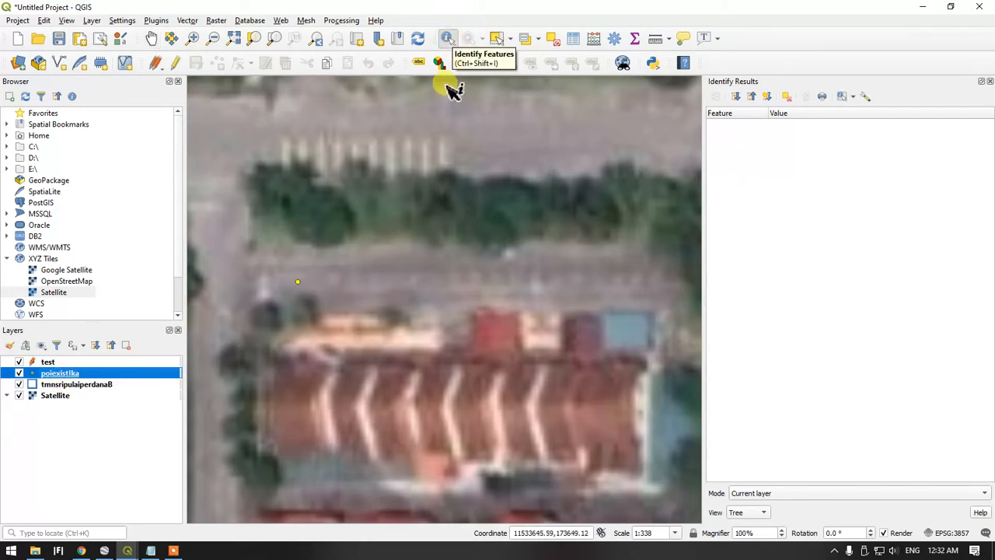
click(298, 282)
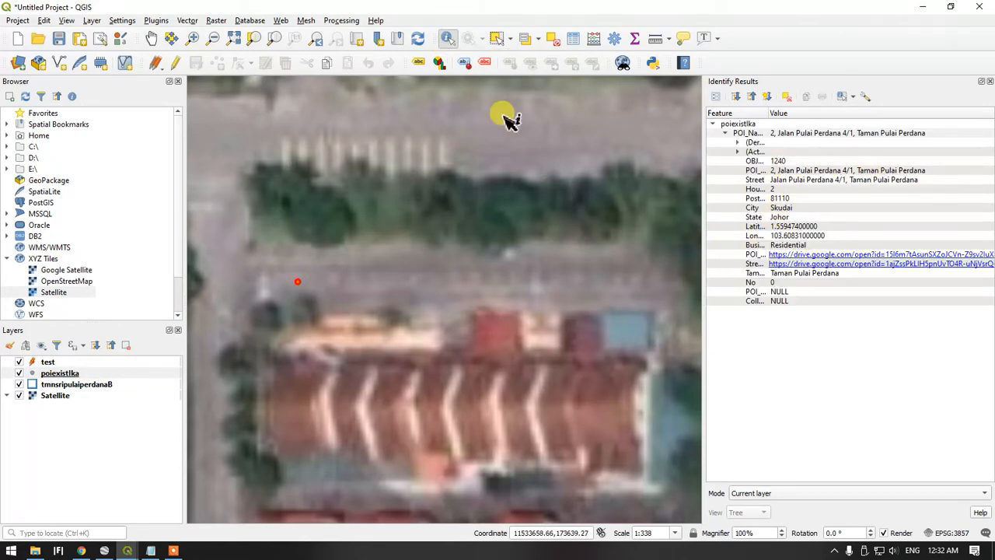
Add a point to the test layer on the road just above the blue-roofed end house, with id 1
click(152, 38)
drag(470, 213, 402, 231)
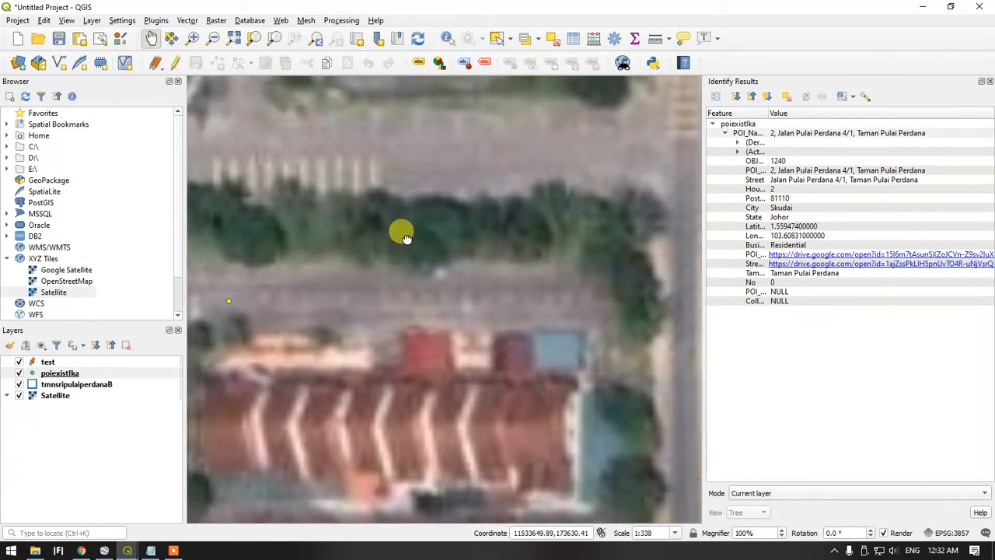
click(48, 362)
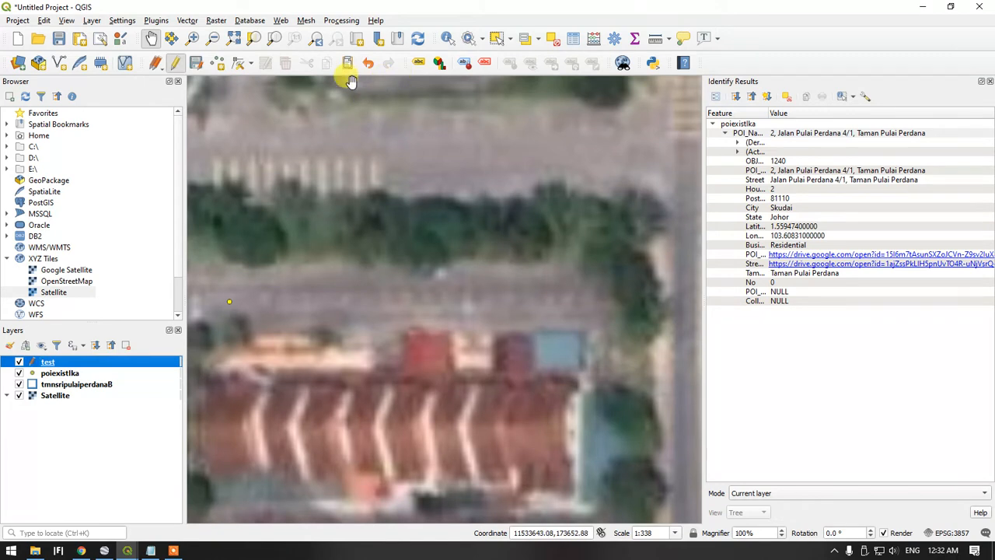
click(216, 63)
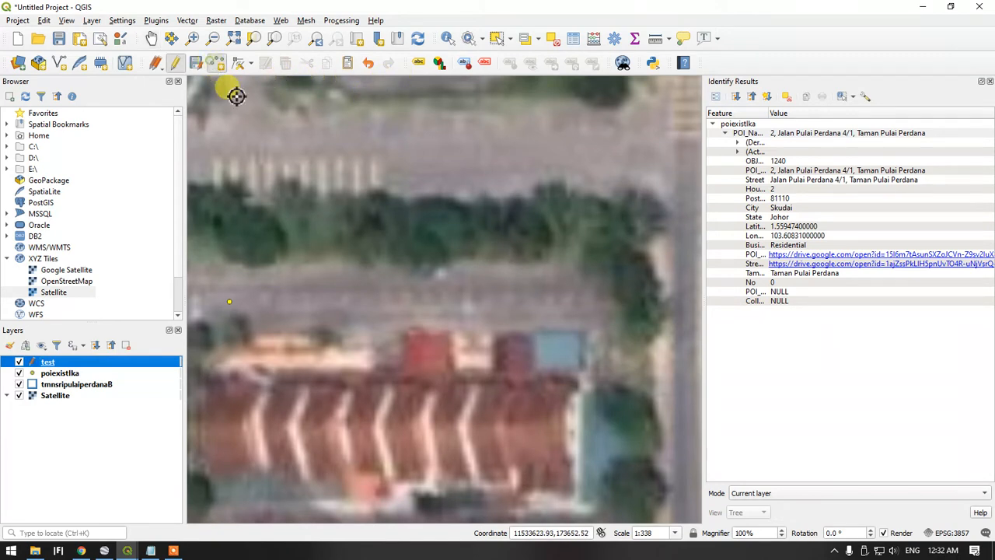
click(563, 314)
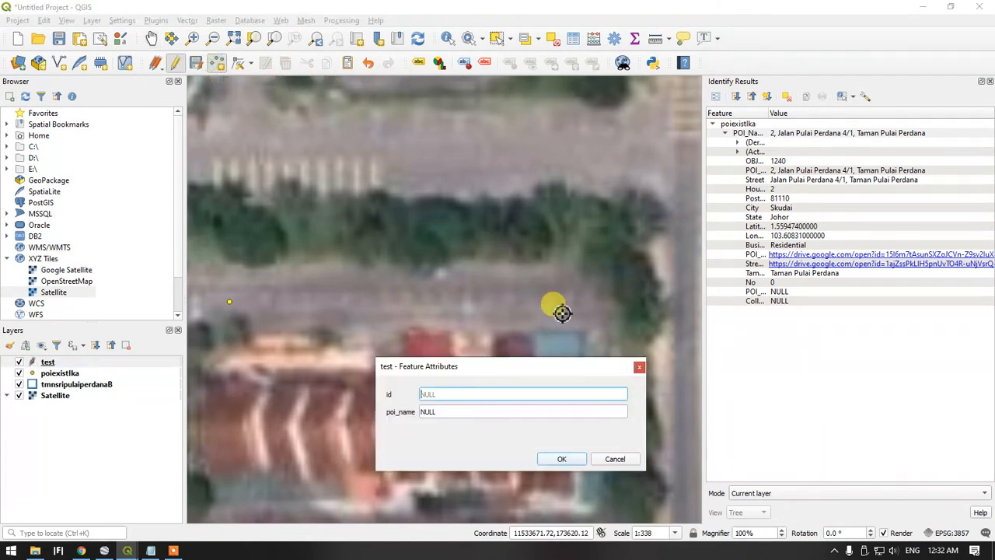
text(1)
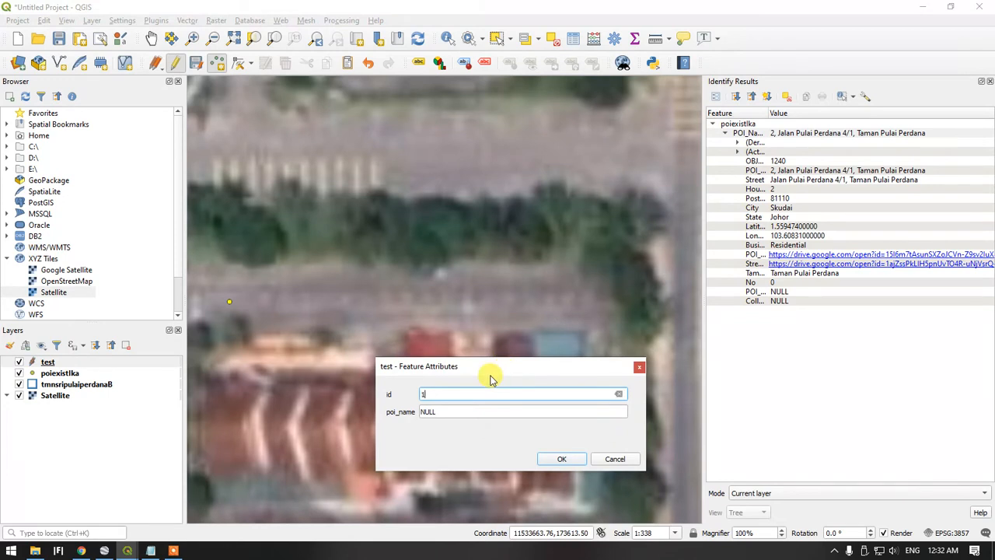
Enter the house's full address, including postcode, city and state, as the new point's poi_name and accept the attributes
click(456, 411)
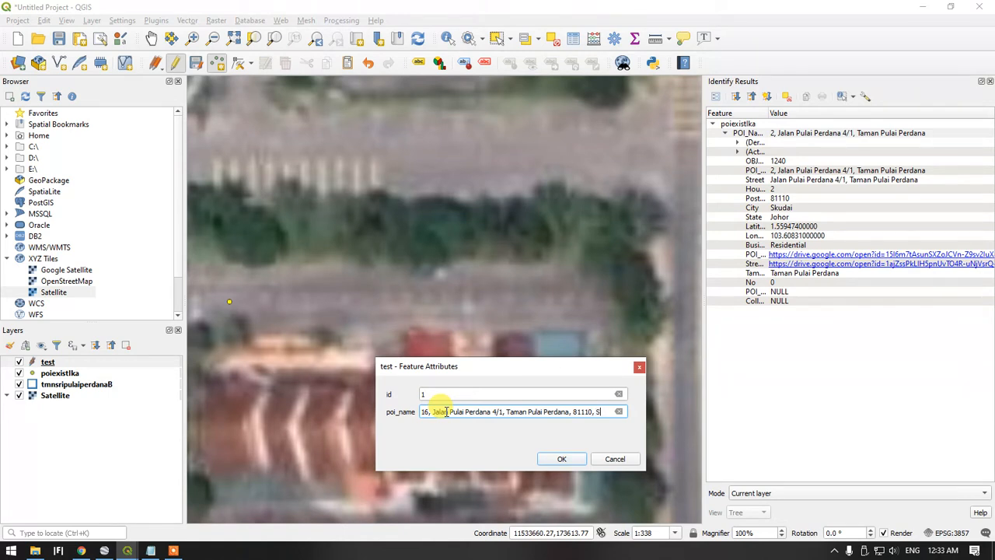
text(dai)
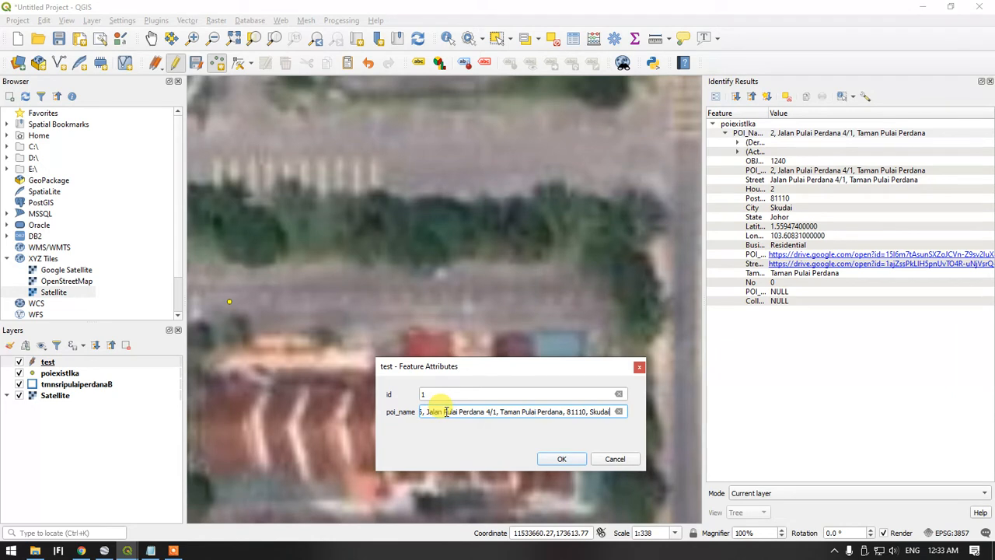
text(, )
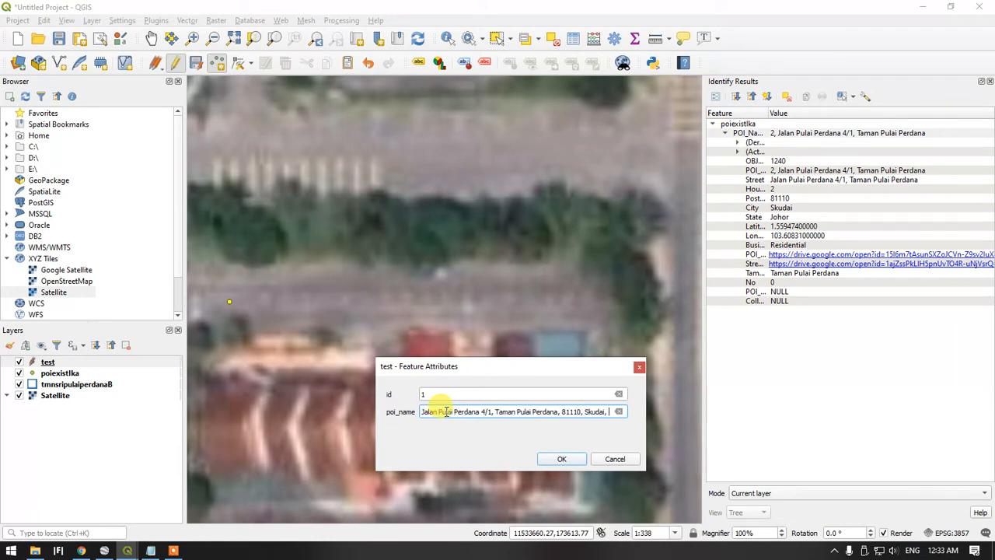
text(Joho)
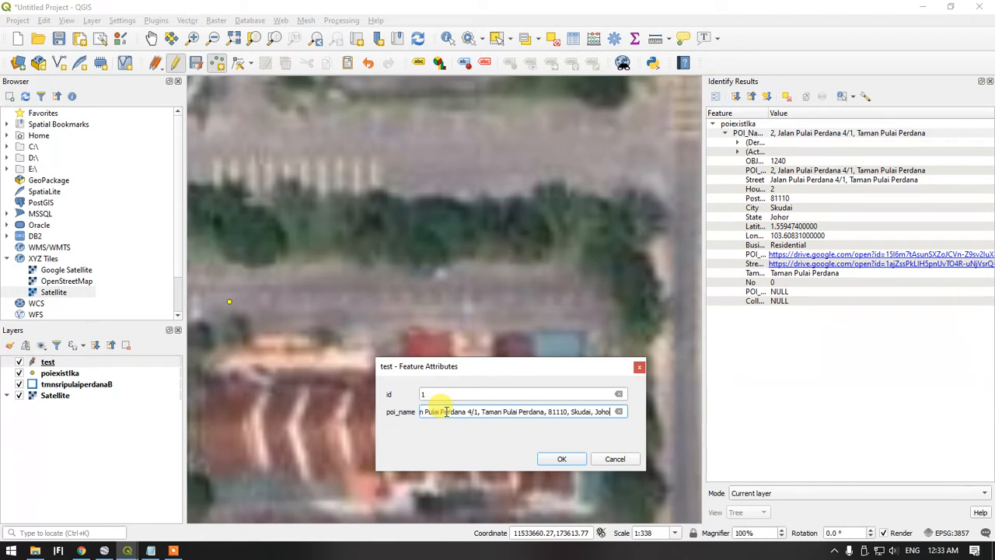
text(r)
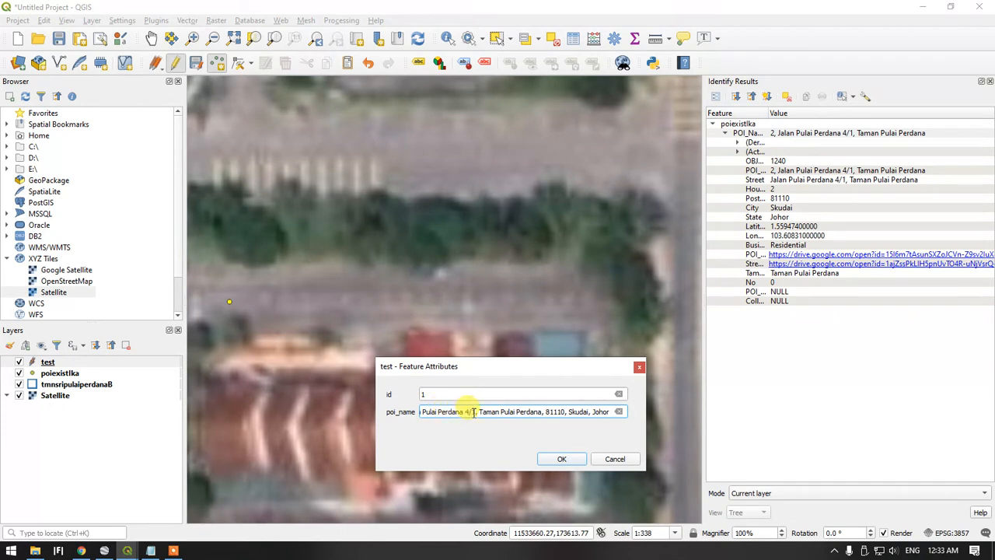
click(475, 394)
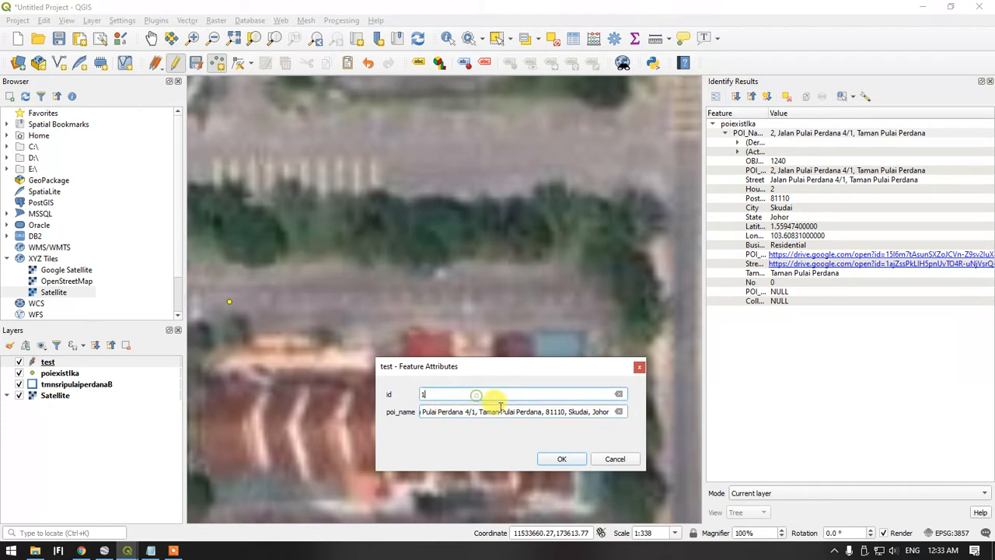
click(558, 458)
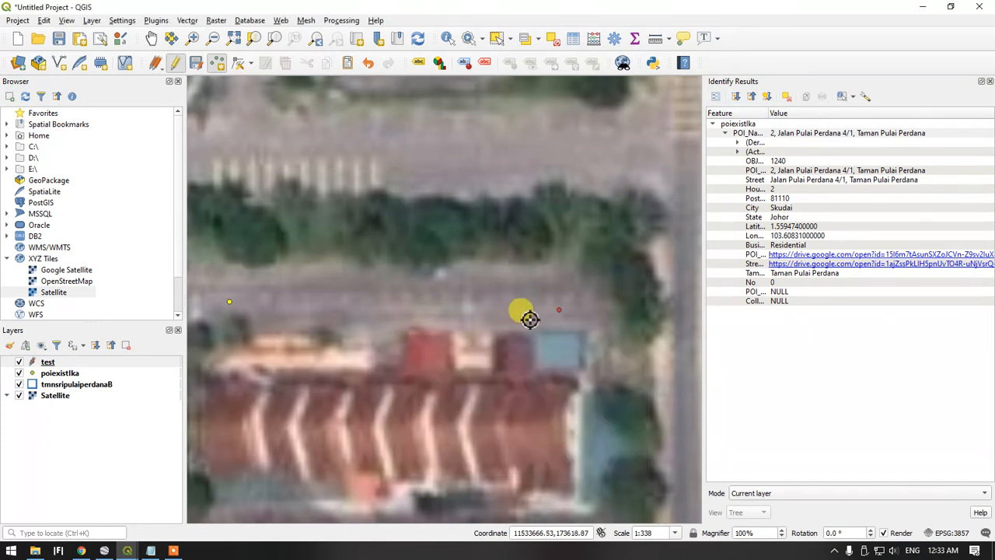
Bring up the poiexistlka attribute table that is still open and close it
right_click(47, 364)
click(128, 550)
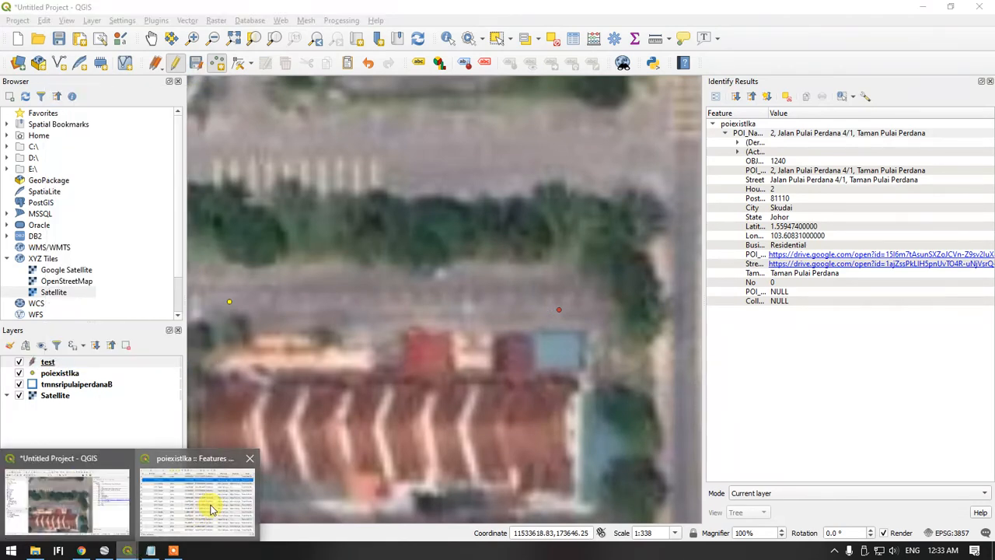
click(210, 507)
click(821, 90)
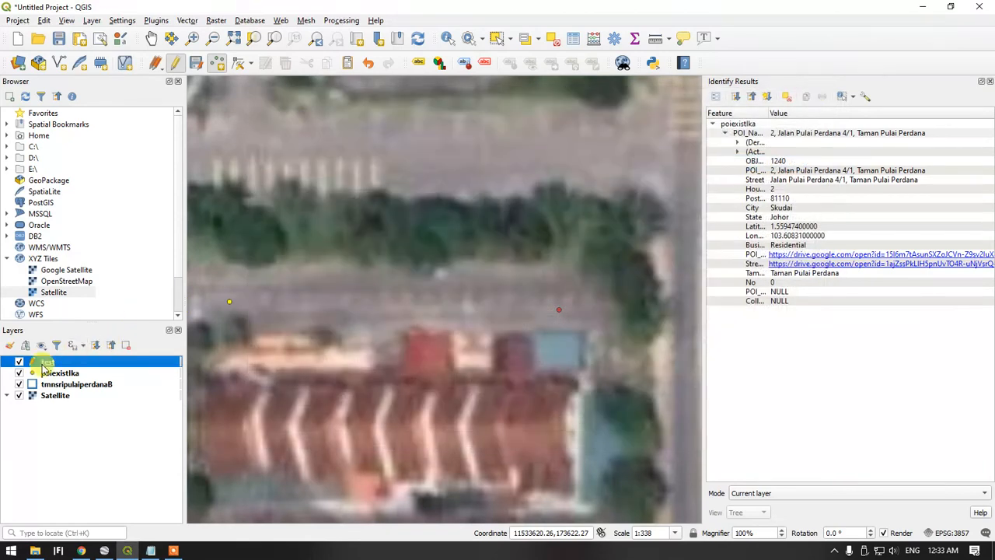
Check the new record in the test layer's attribute table with the poi_name column widened, and save the layer edits
right_click(46, 362)
click(92, 210)
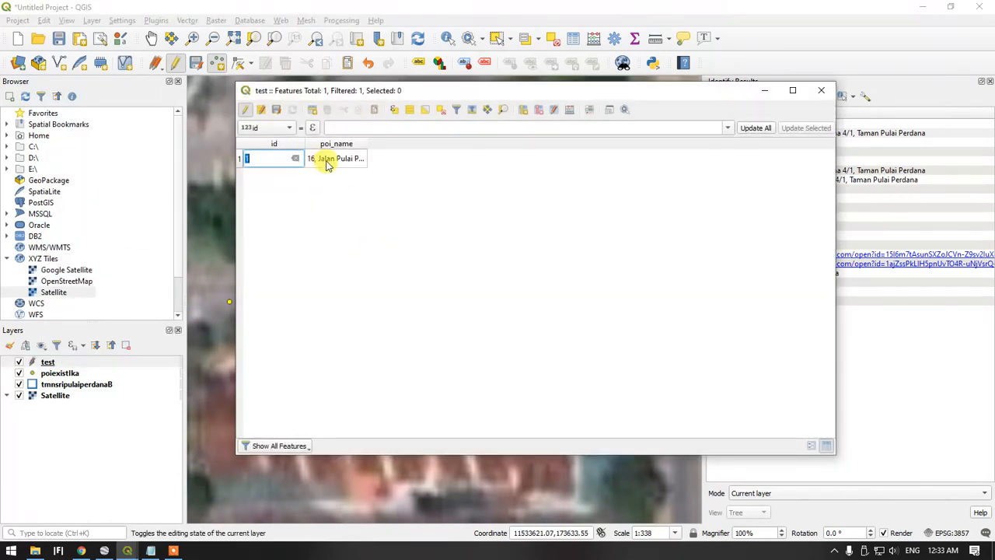
drag(364, 143, 545, 157)
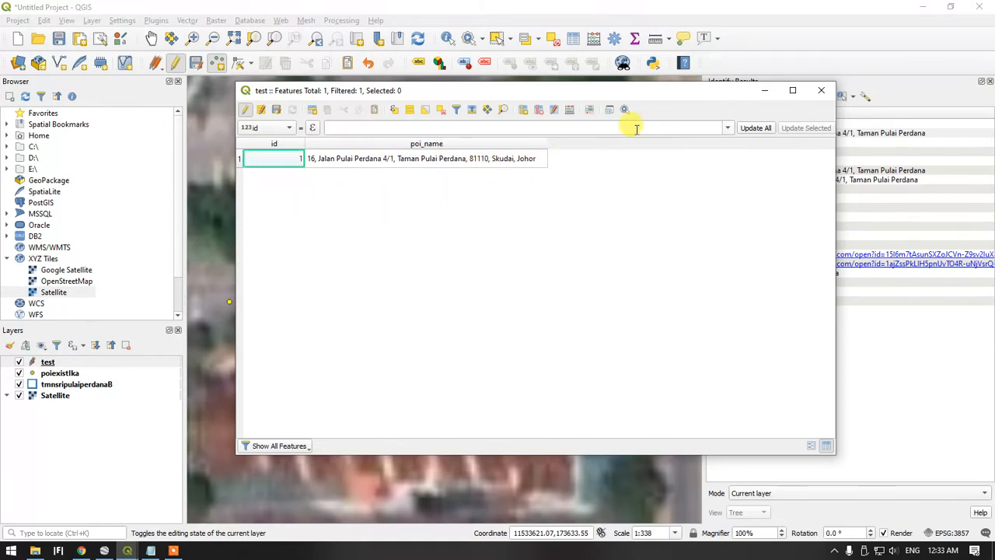
click(826, 95)
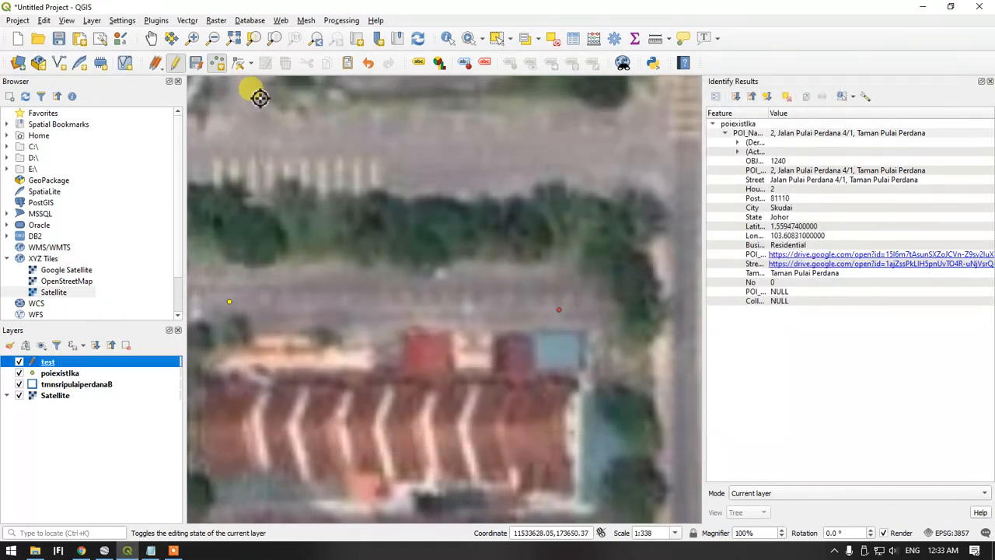
click(197, 69)
Switch to the instruction notes in Notepad and review the items on marking the POI and using existing POIs as reference
click(150, 551)
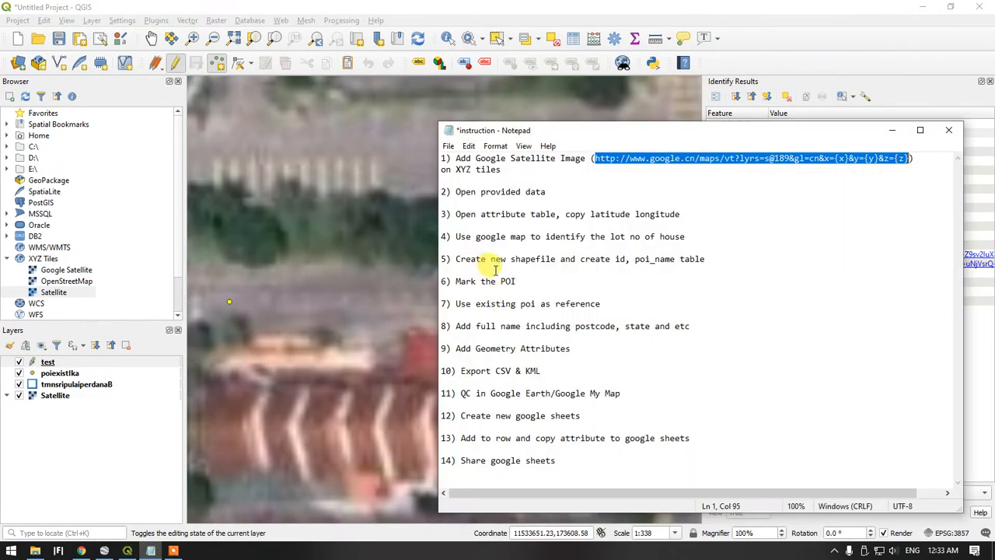
drag(517, 282, 487, 280)
click(510, 302)
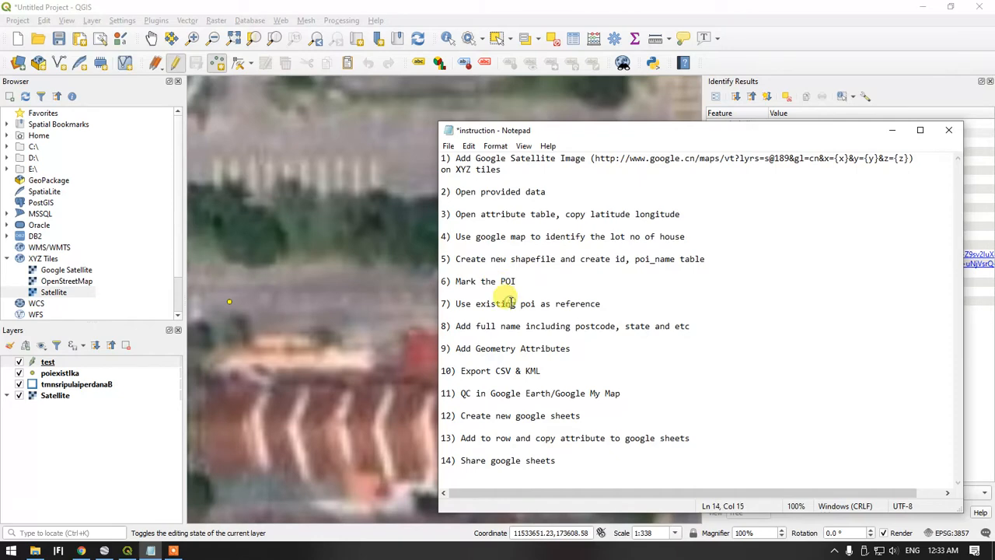
Put away the notes and run Add Geometry Attributes on the test layer, using the layer CRS and a temporary output layer
click(521, 337)
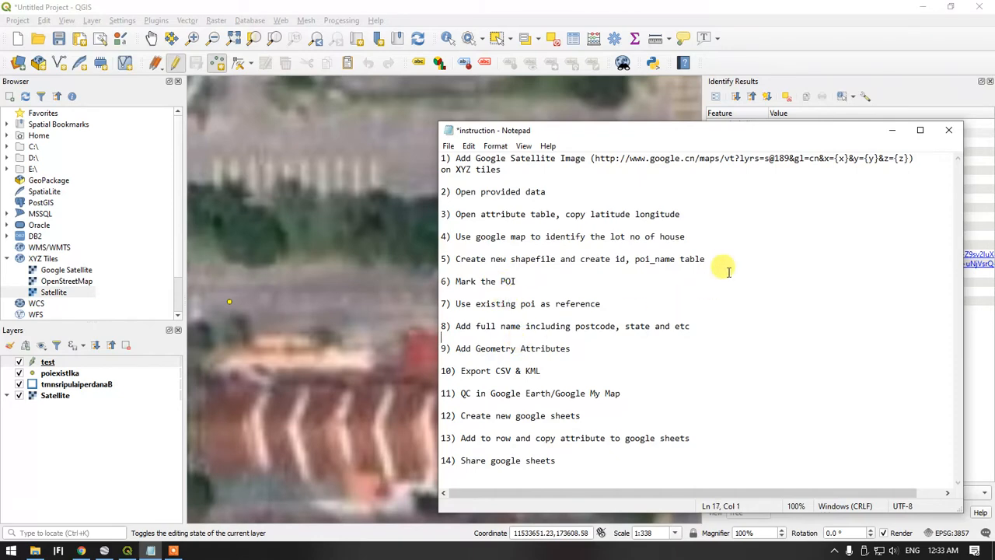
click(891, 130)
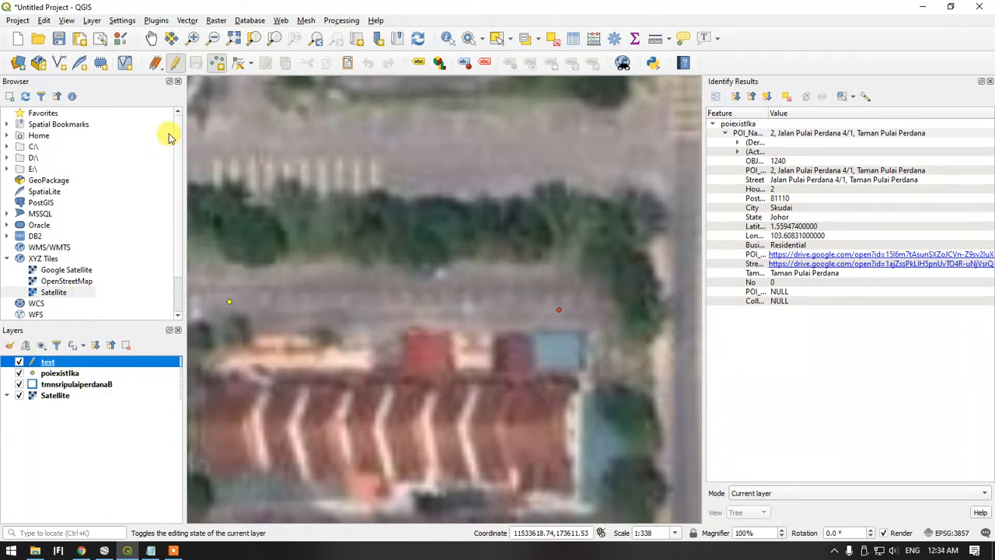
click(189, 21)
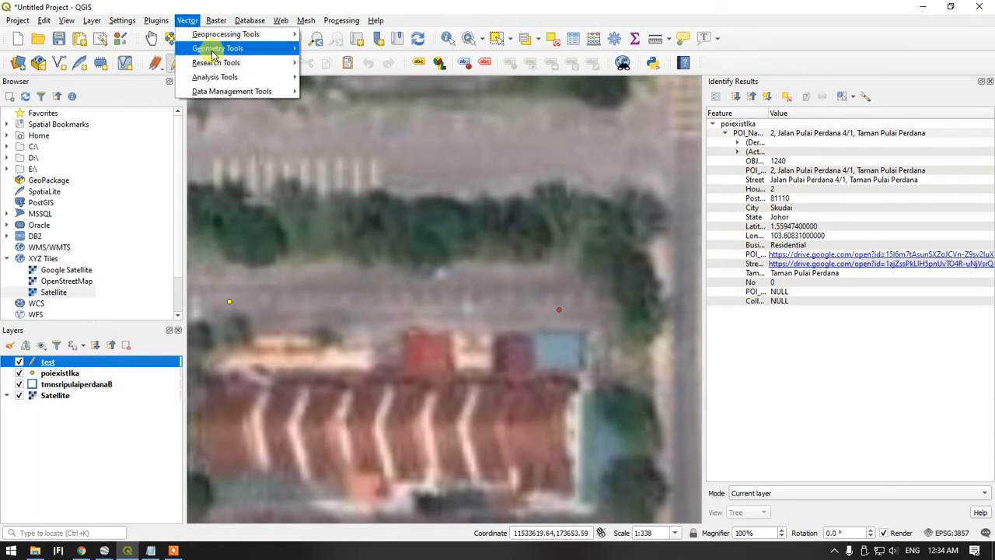
mouse_move(213, 53)
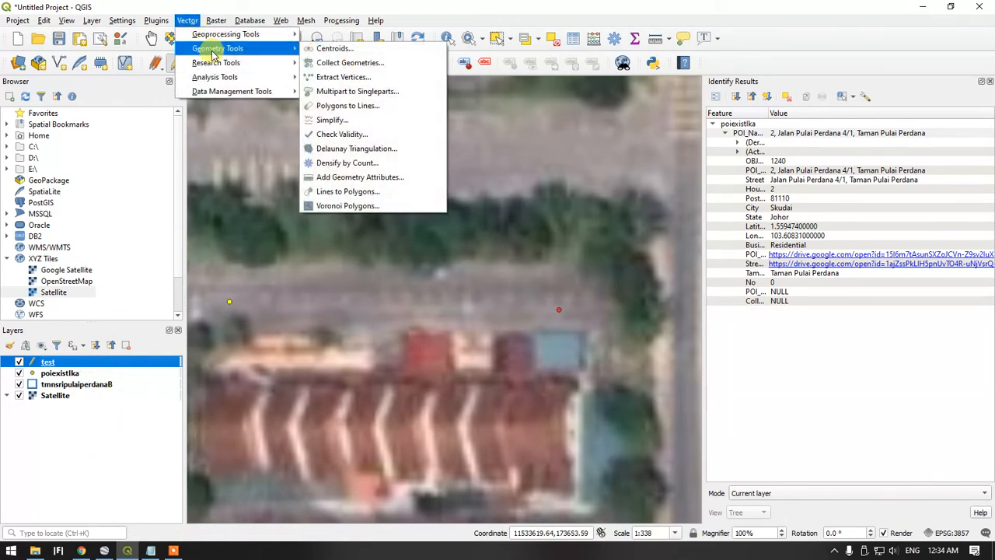
click(383, 182)
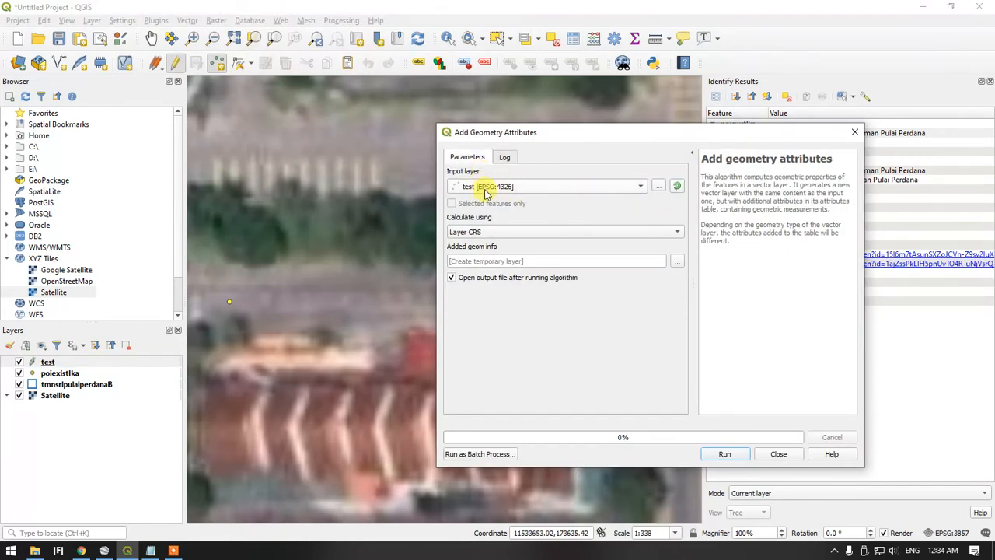
click(719, 444)
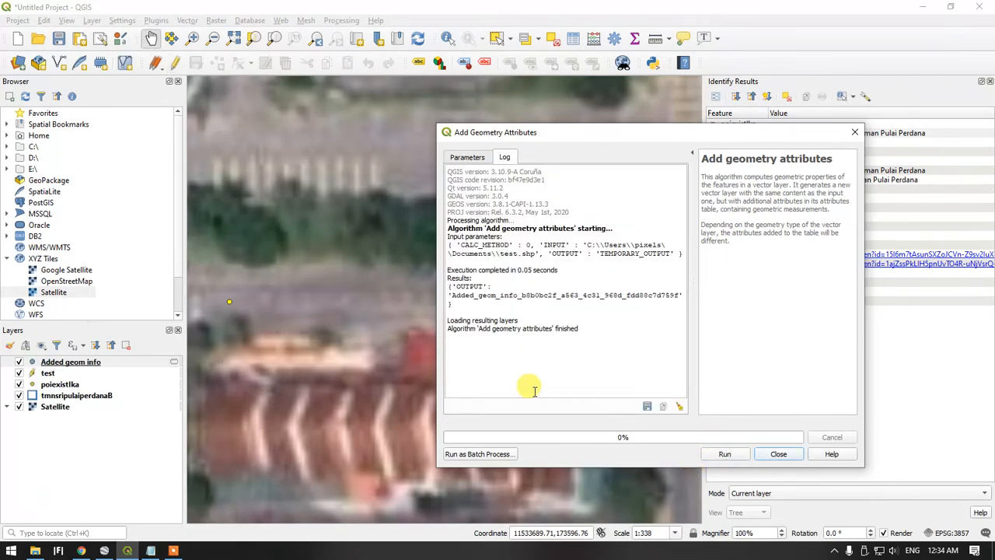
click(801, 457)
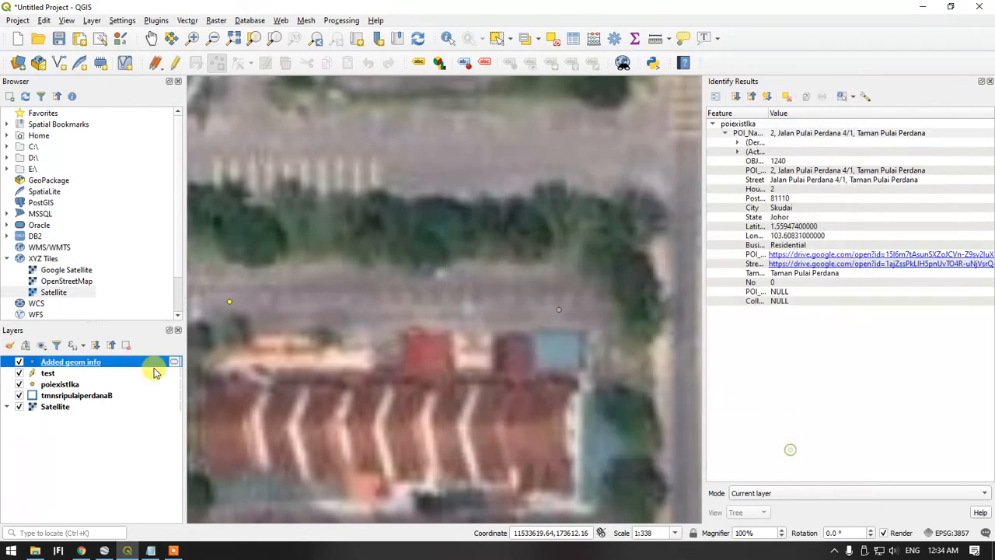
Check the Added geom info layer's attribute table for coordinate fields with the poi_name column widened, and close the table
right_click(66, 364)
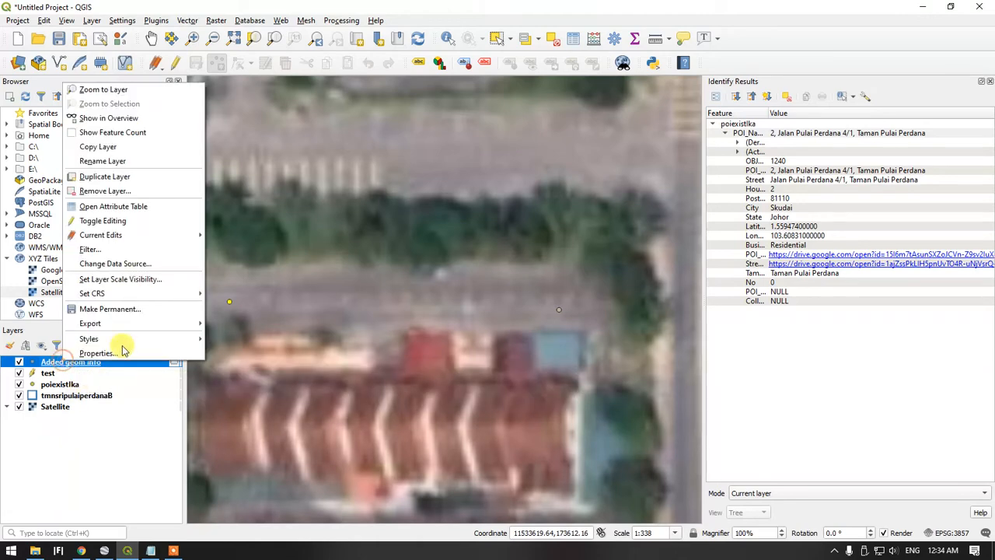
click(132, 206)
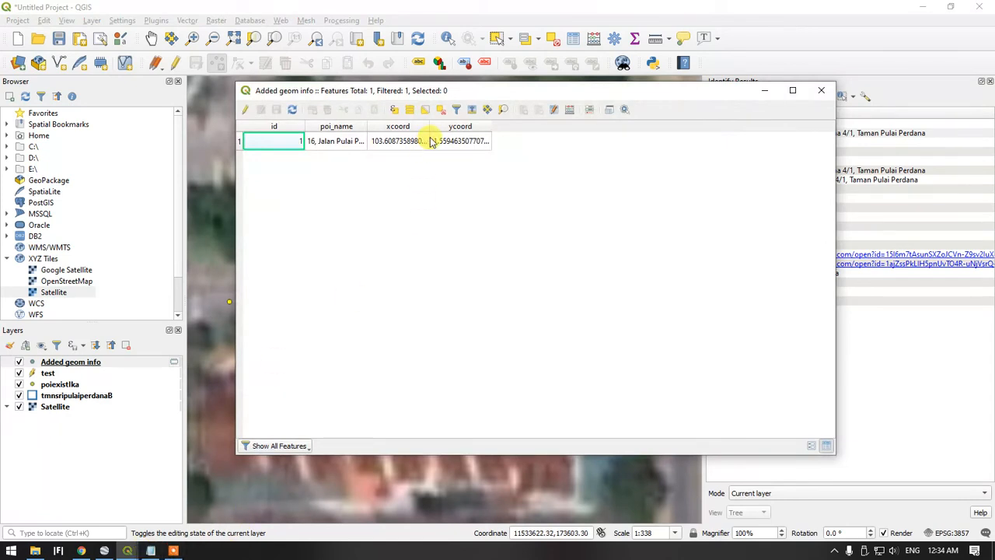
drag(368, 131, 455, 132)
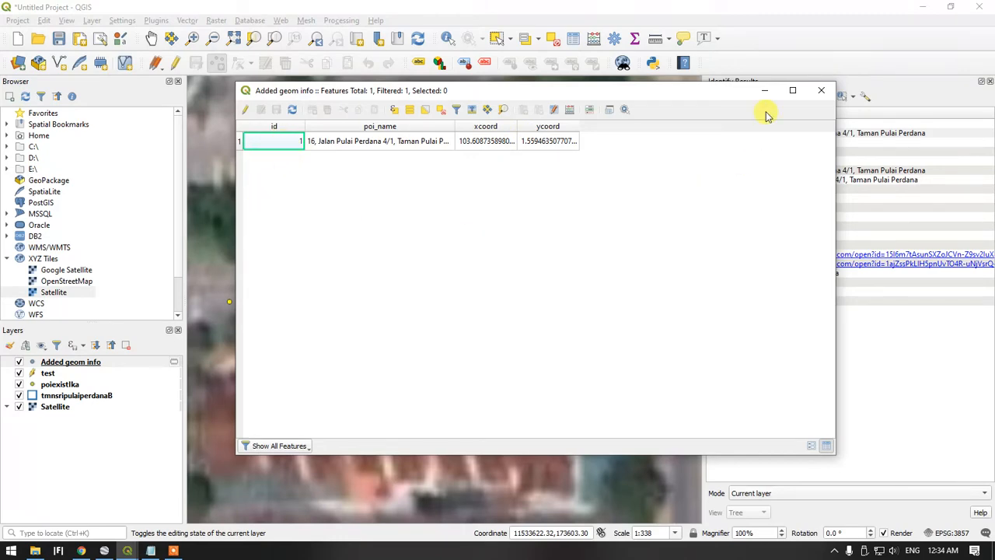
click(821, 91)
right_click(70, 368)
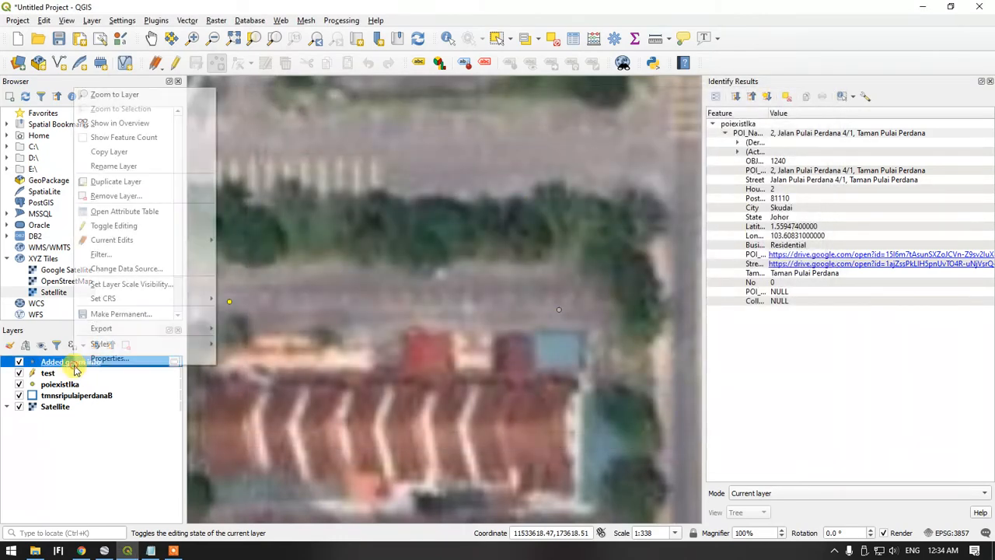
Return to the instruction notes in Notepad, review the item on exporting CSV and KML, and put the notes away
click(150, 552)
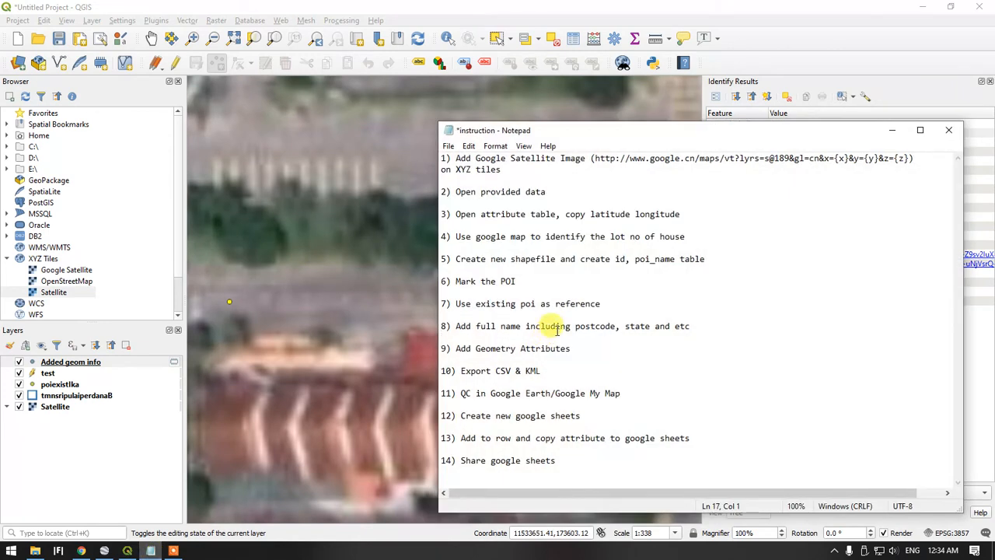
click(505, 372)
click(537, 372)
drag(539, 372, 500, 374)
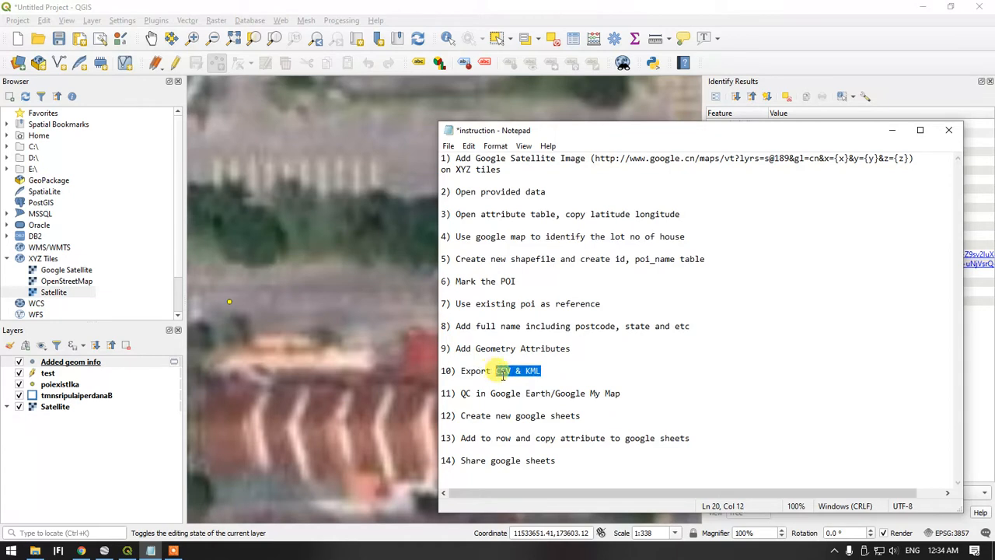
click(531, 384)
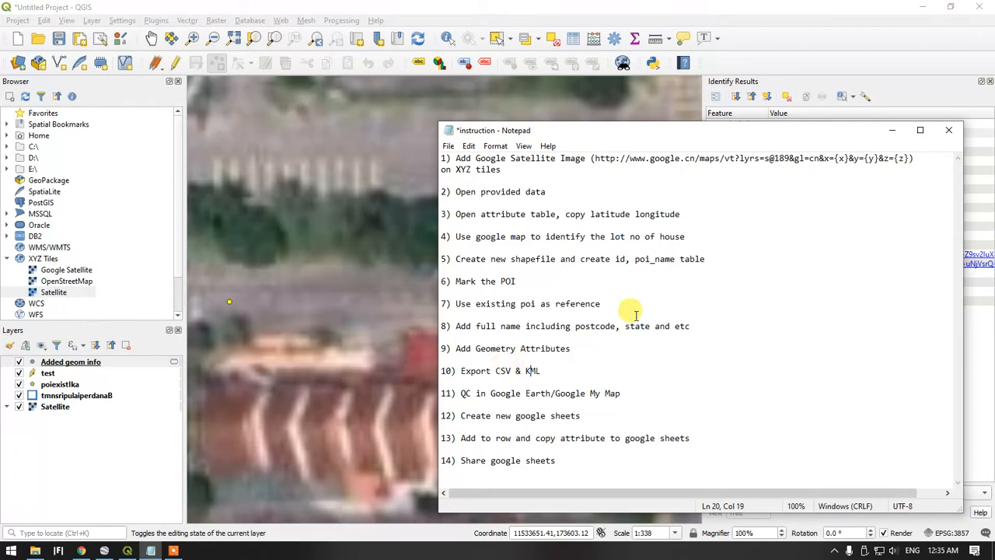
click(891, 130)
Start exporting the features of the Added geom info layer with Comma Separated Value [CSV] as the format
right_click(53, 361)
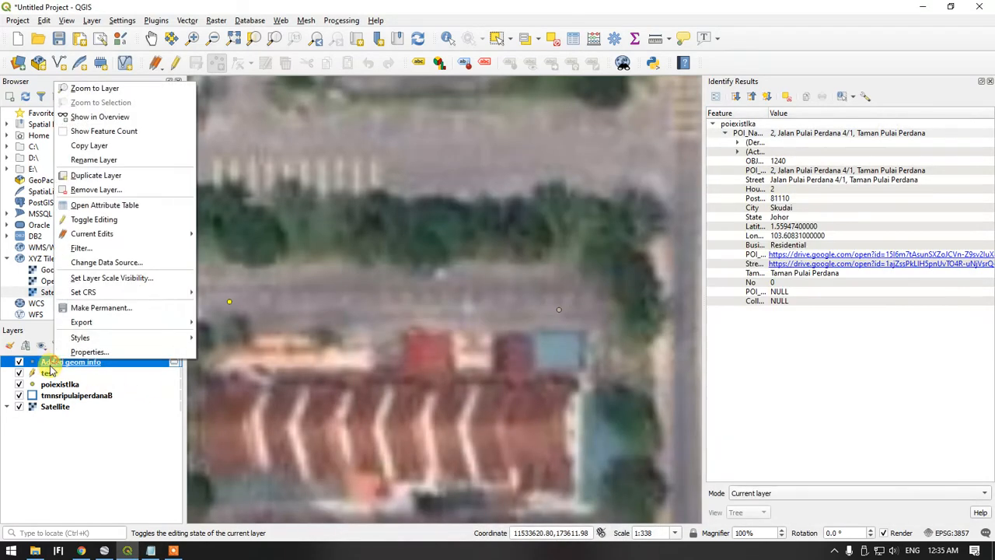
mouse_move(85, 322)
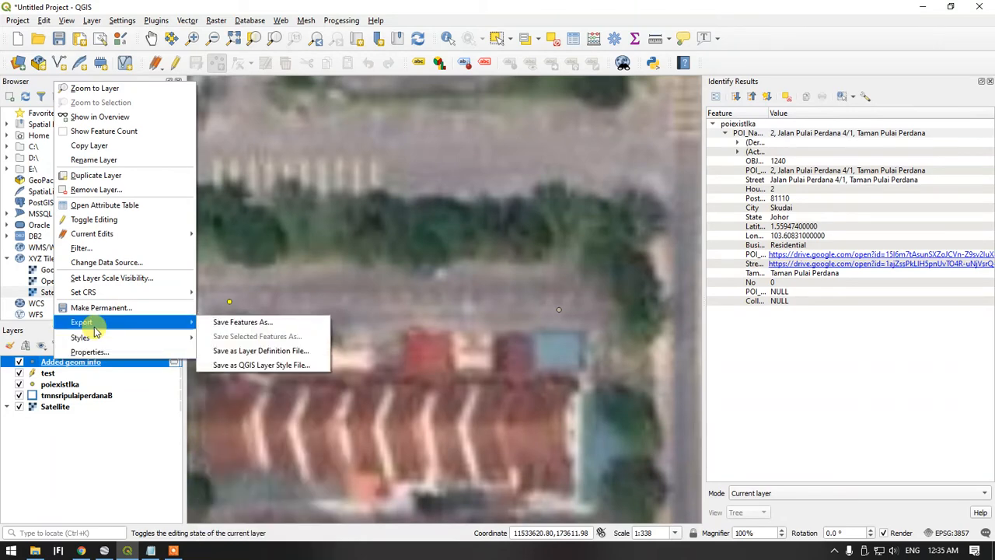
click(249, 323)
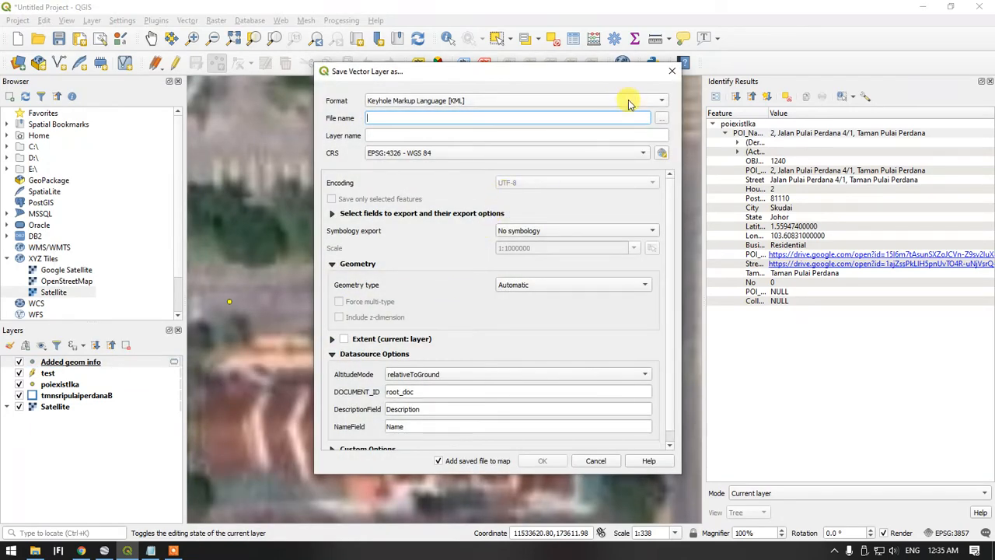
click(600, 100)
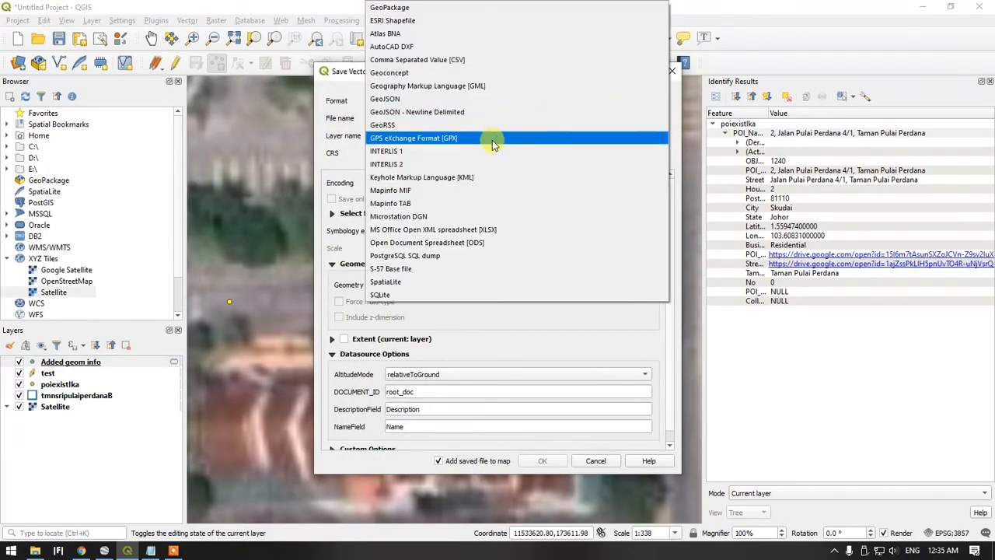
click(421, 177)
click(437, 107)
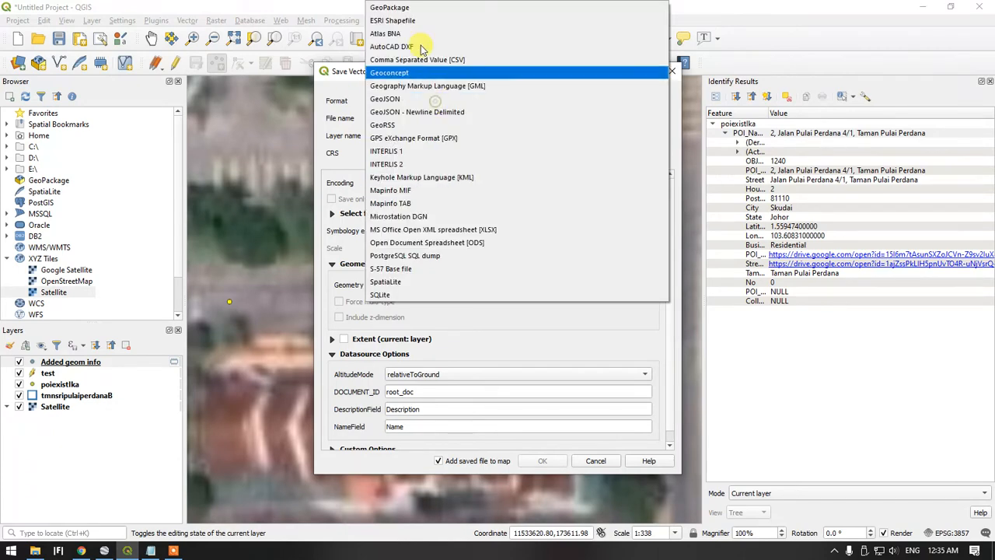
click(412, 69)
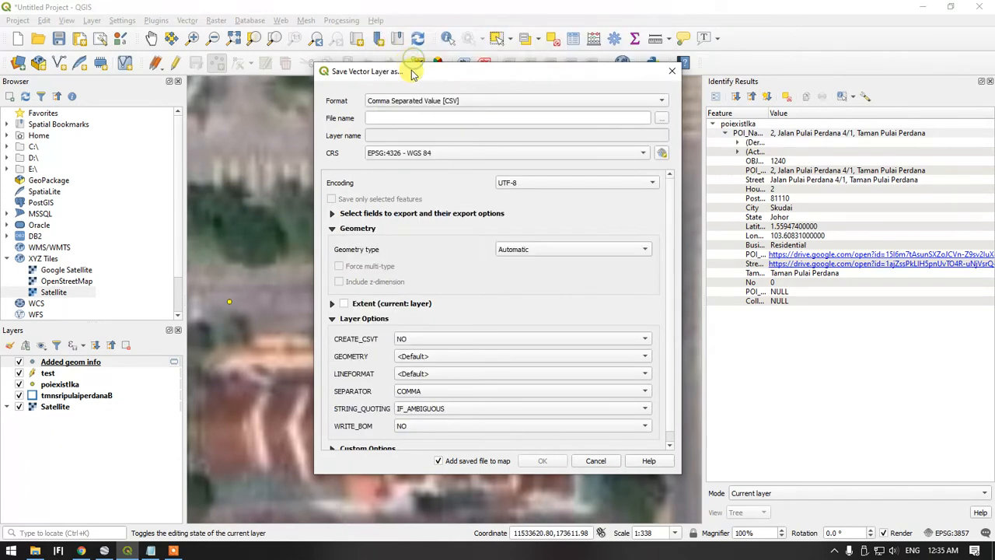
Set the output file to testcsv in the Documents folder and complete the CSV export
click(661, 121)
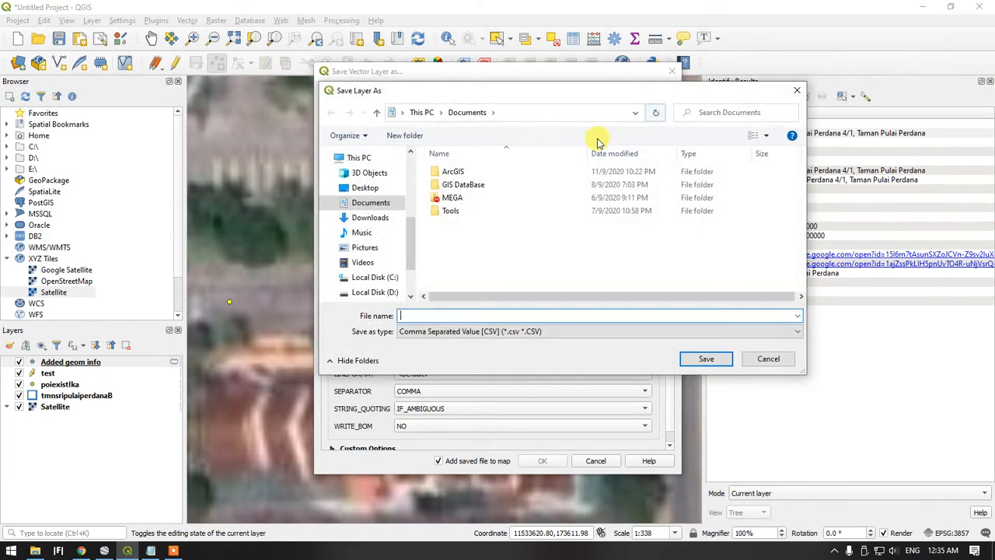
text(test)
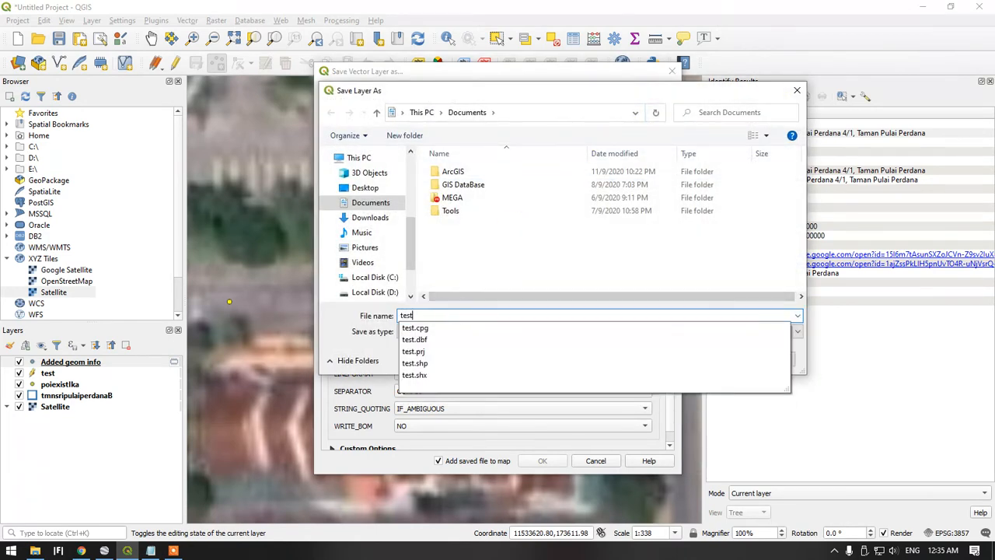
text(cs)
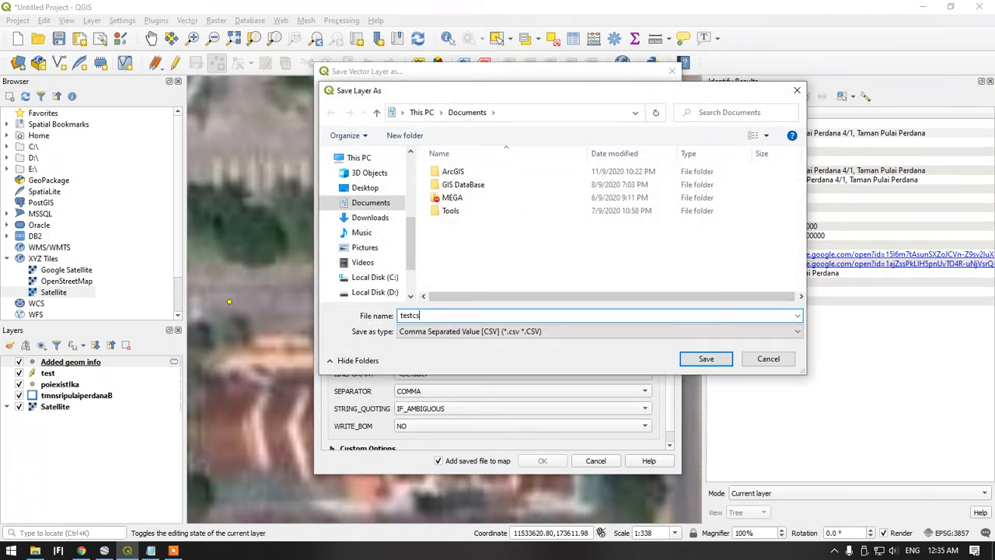
text(v)
key(Return)
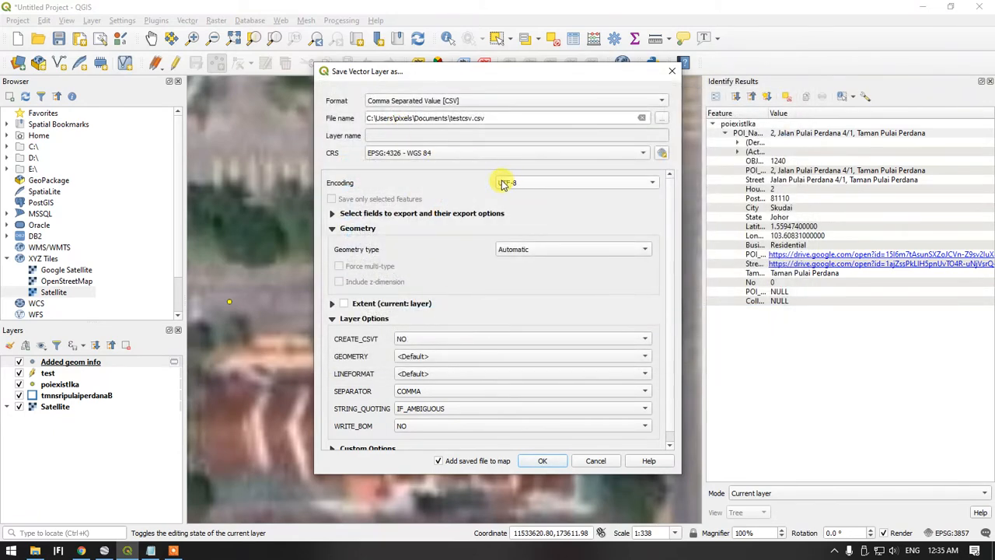
click(542, 462)
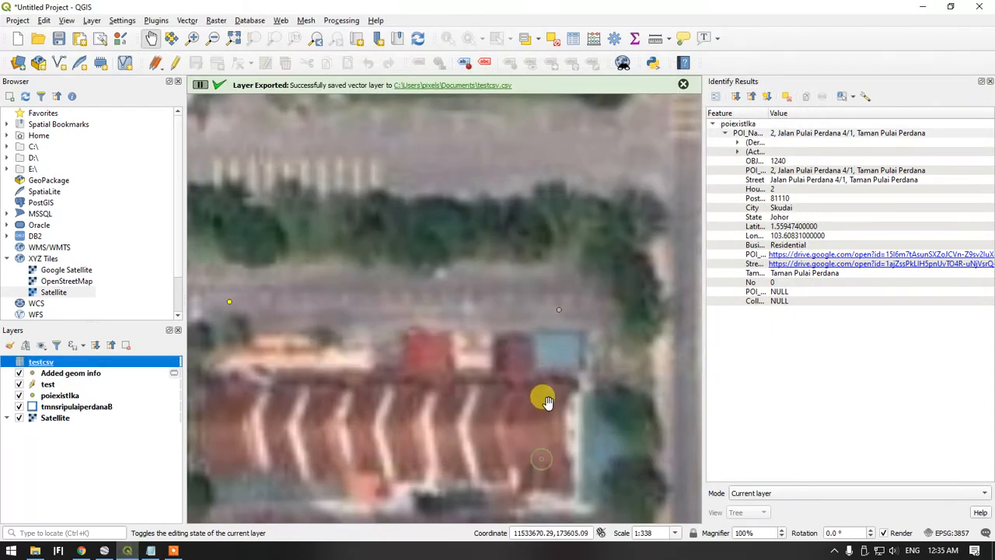
Start a second export of the Added geom info layer's features with Keyhole Markup Language [KML] as the format
click(82, 374)
right_click(84, 374)
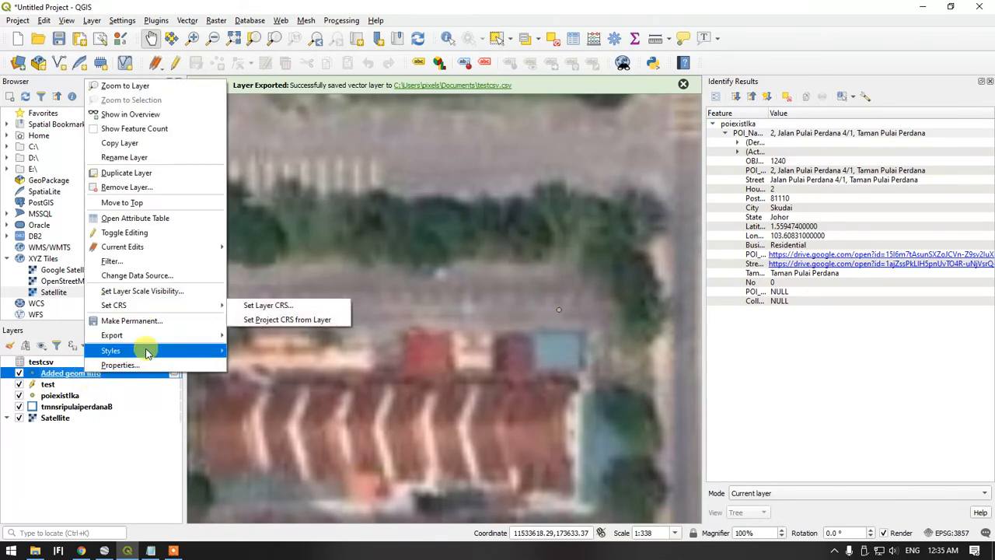
mouse_move(185, 342)
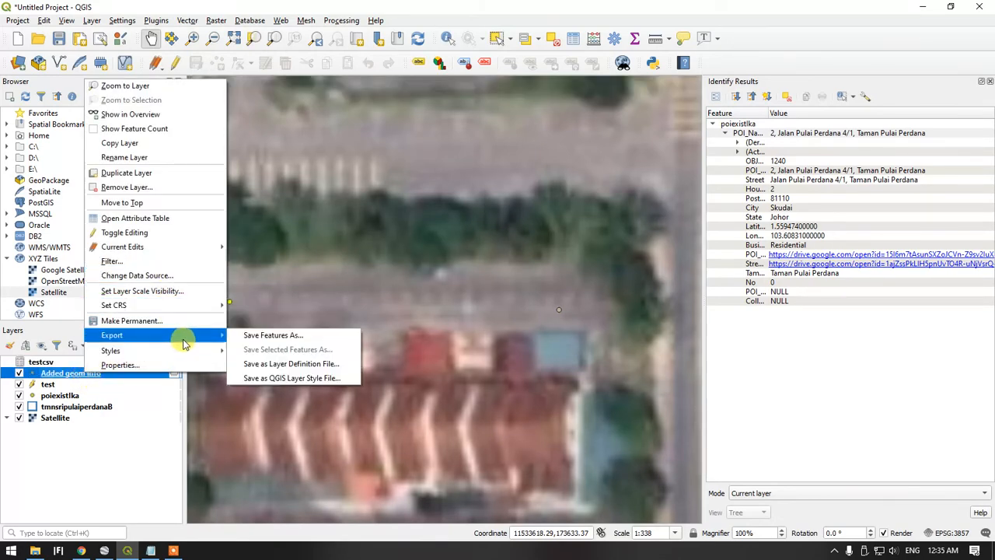
click(294, 335)
click(644, 101)
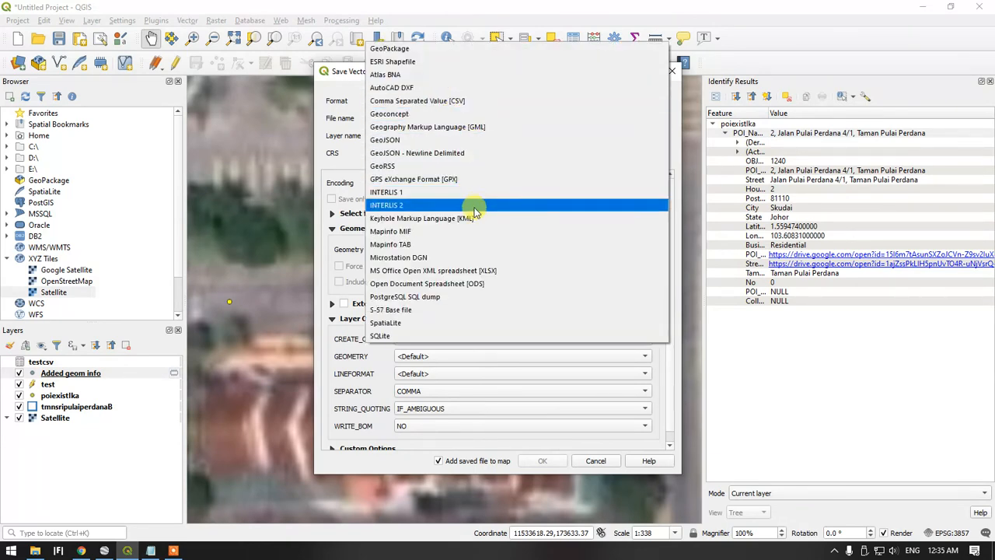
click(467, 218)
Name the output file testkml, save it in the Documents folder and complete the KML export
click(417, 118)
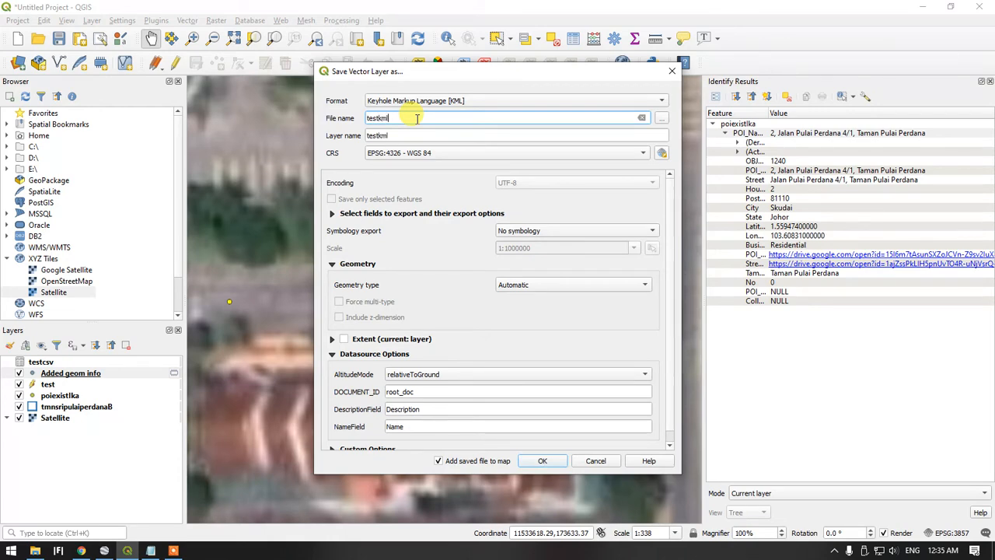
click(662, 118)
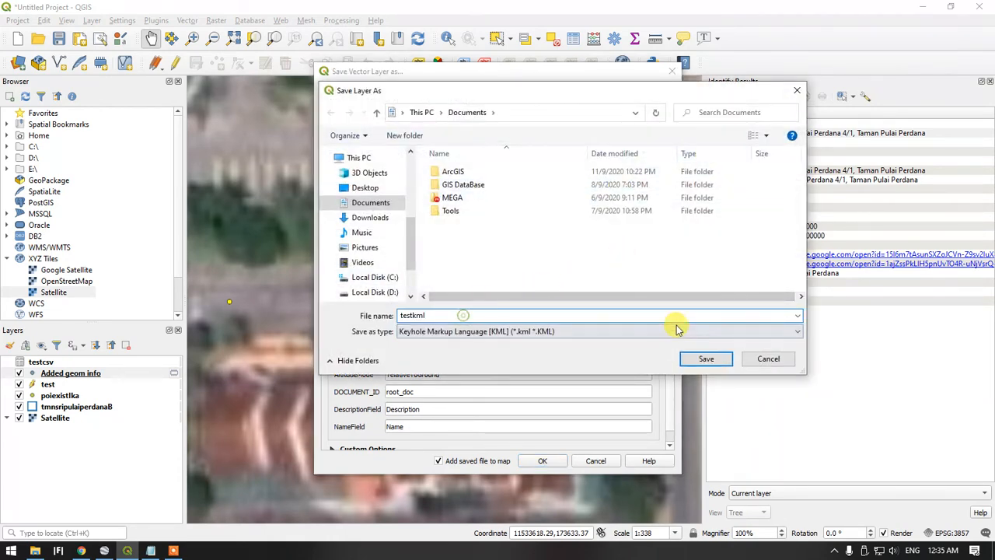
click(703, 359)
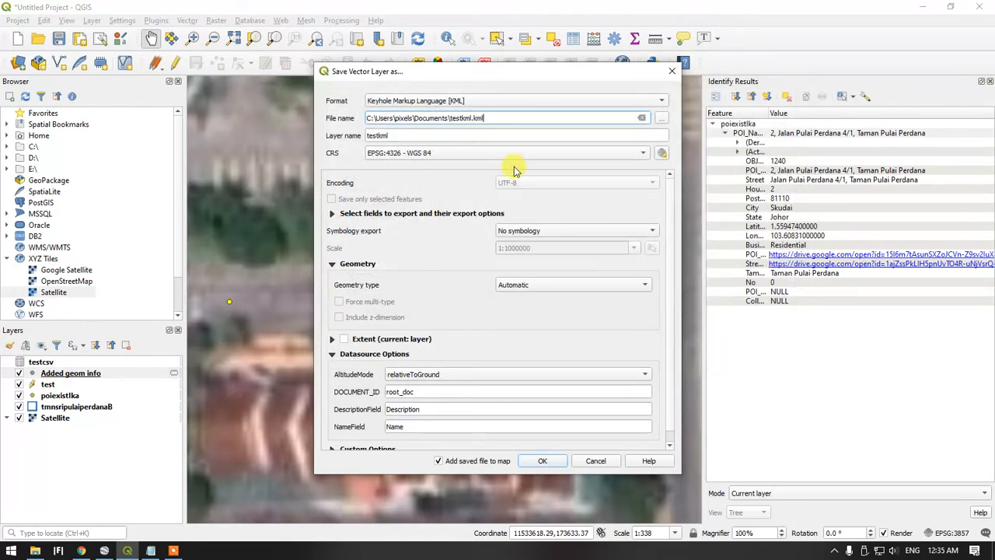
click(542, 460)
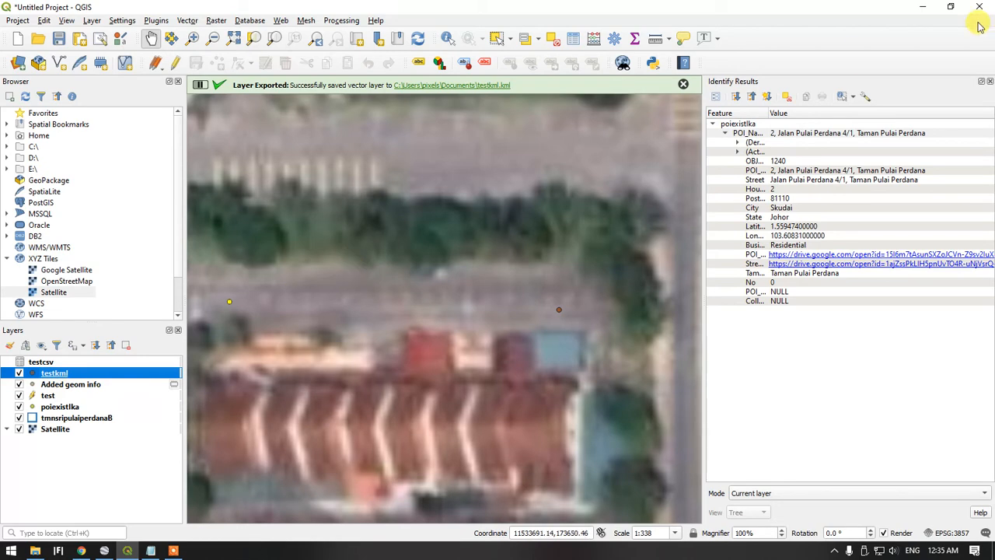
Switch to Google Earth Pro and load the testkml file into it from the Documents folder
click(96, 550)
scroll(122, 256, down, 3)
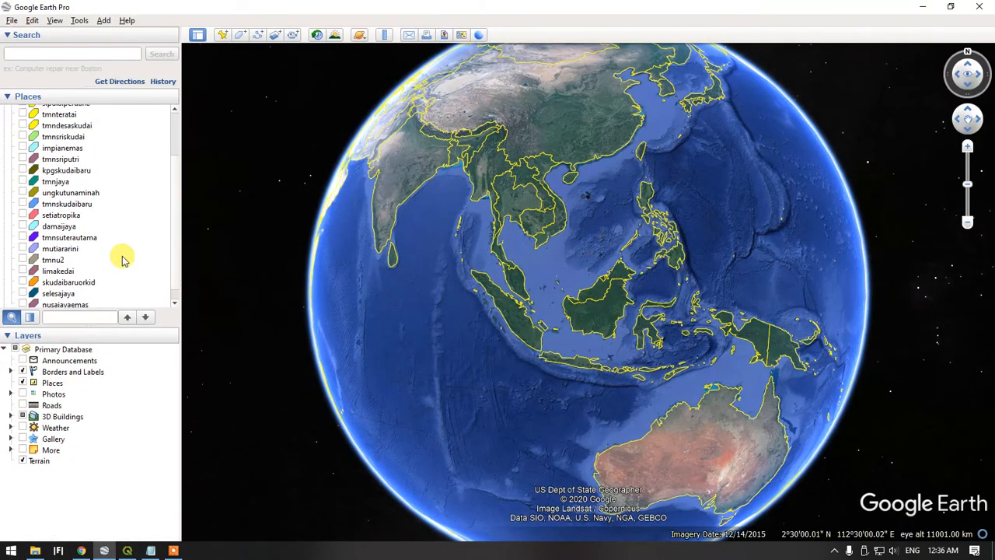
scroll(122, 256, up, 3)
scroll(123, 257, down, 3)
scroll(122, 257, up, 3)
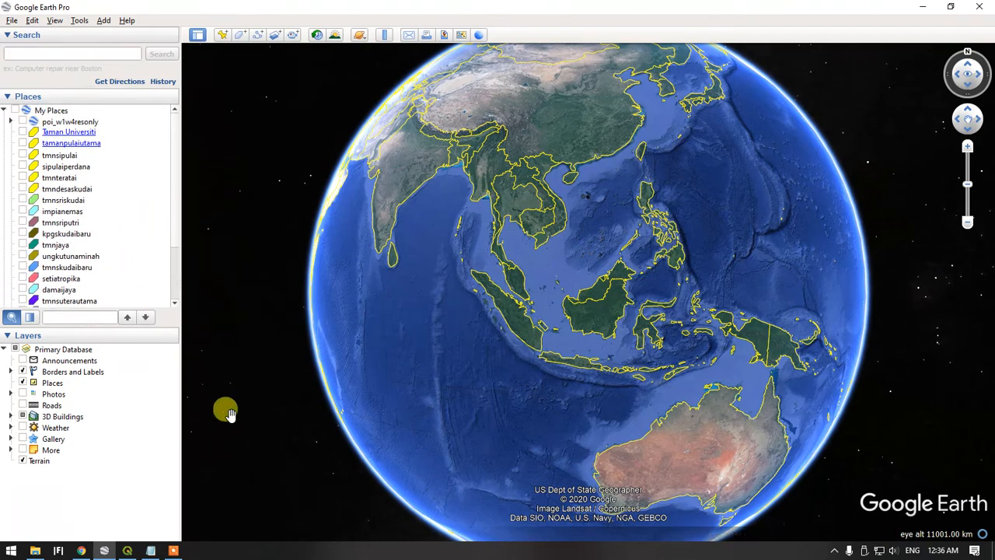
click(35, 550)
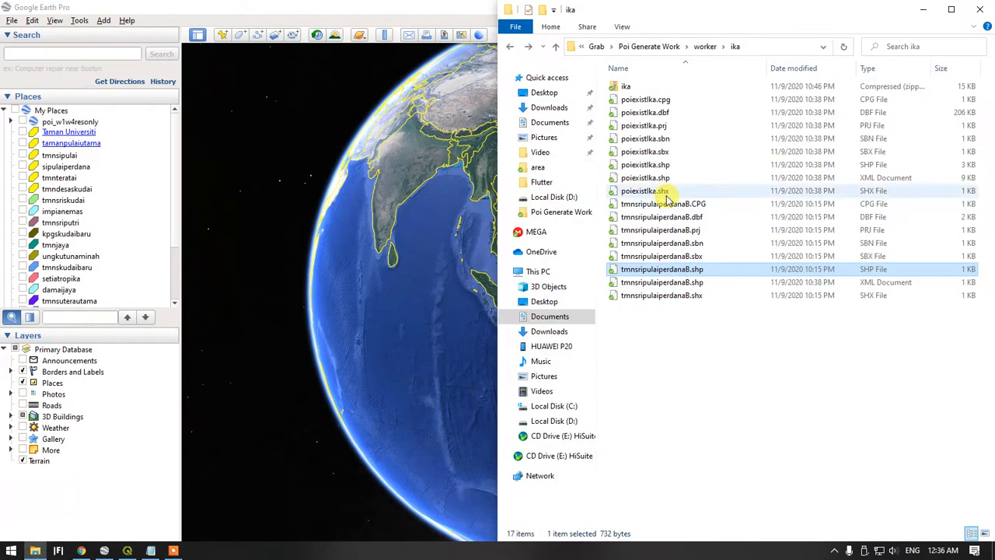
click(549, 122)
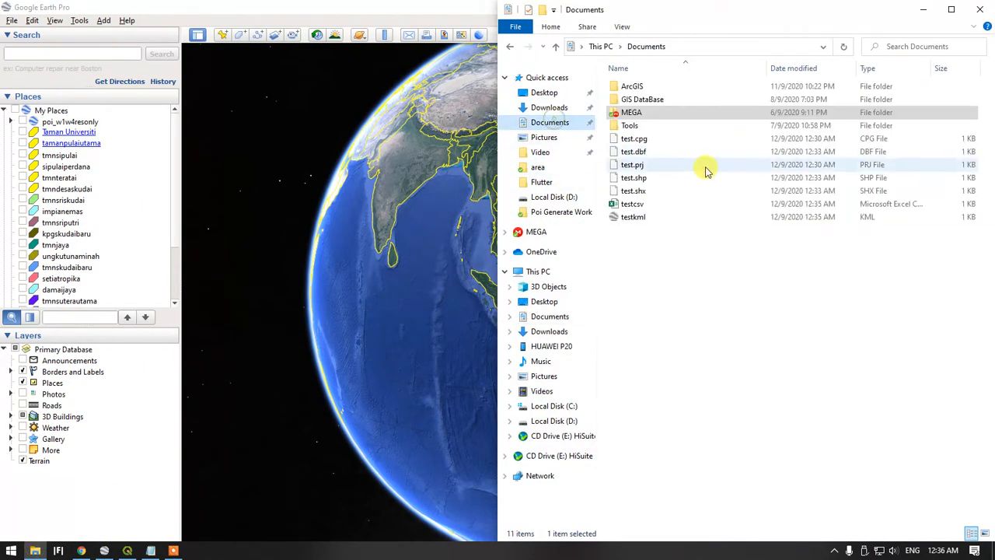
click(631, 218)
double_click(631, 218)
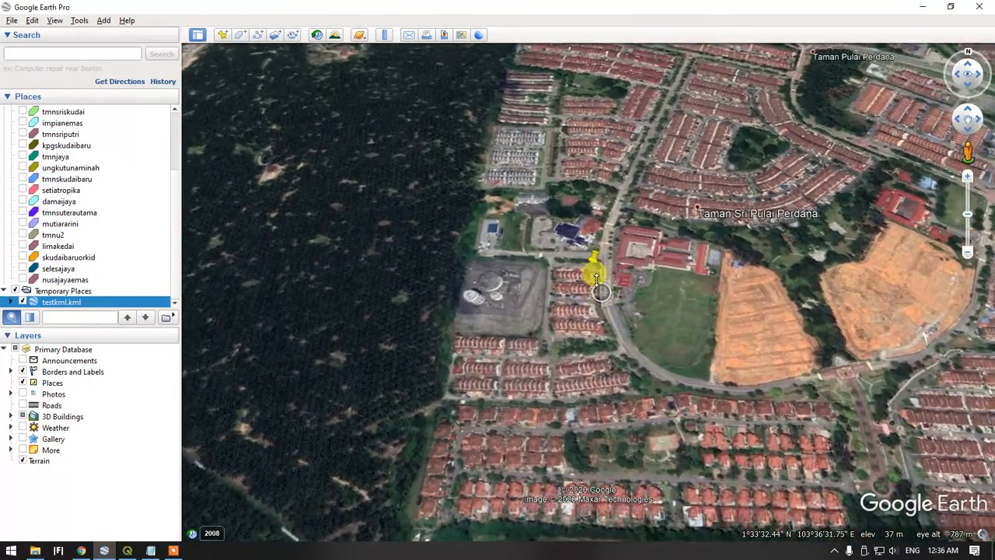
Inspect the imported testkml placemark's attributes on the satellite imagery
scroll(596, 253, up, 3)
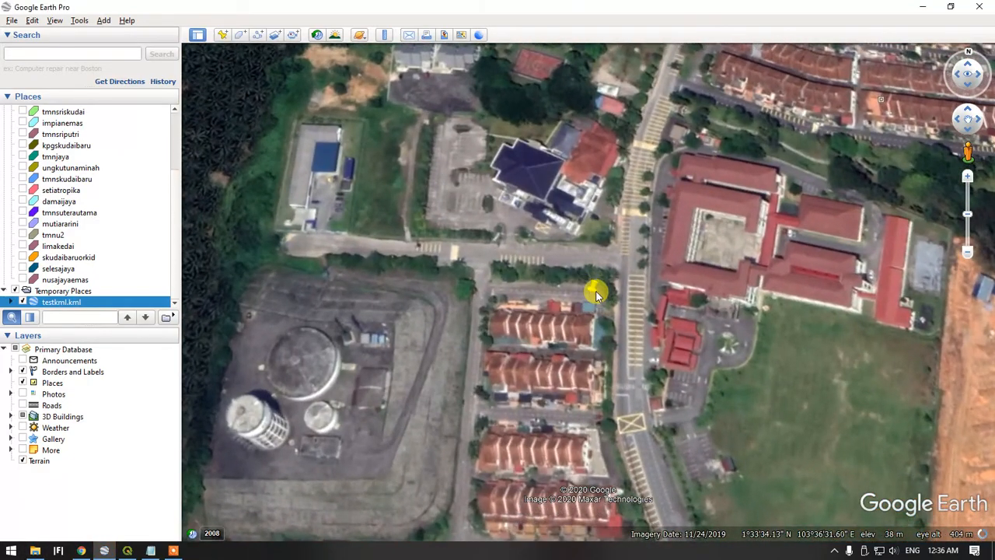
click(596, 294)
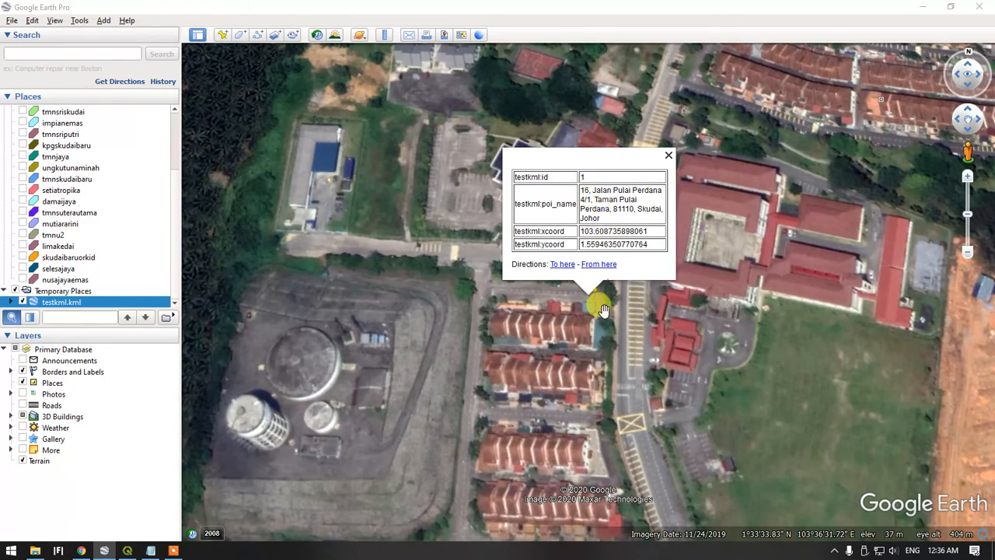
scroll(599, 298, up, 2)
Enter Street View beside the testkml placemark and examine the house fronts to verify the lot number
drag(968, 152, 591, 286)
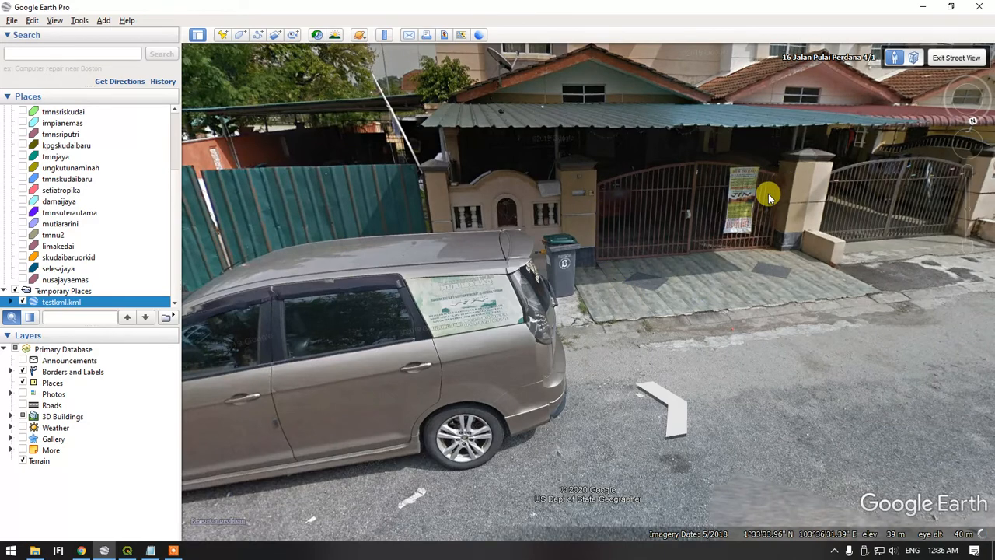
drag(643, 201, 636, 232)
drag(595, 257, 599, 301)
click(598, 301)
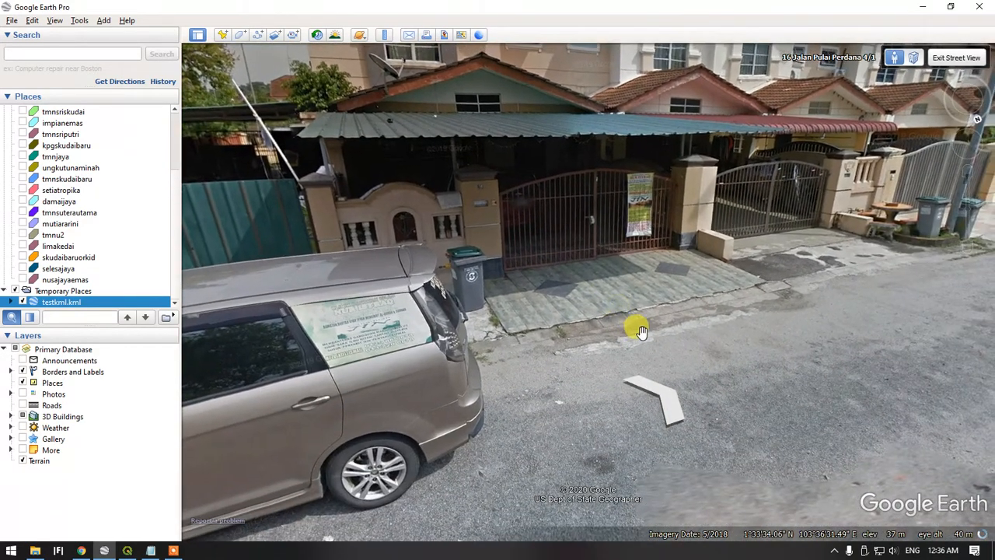
drag(970, 173, 969, 173)
drag(518, 153, 384, 155)
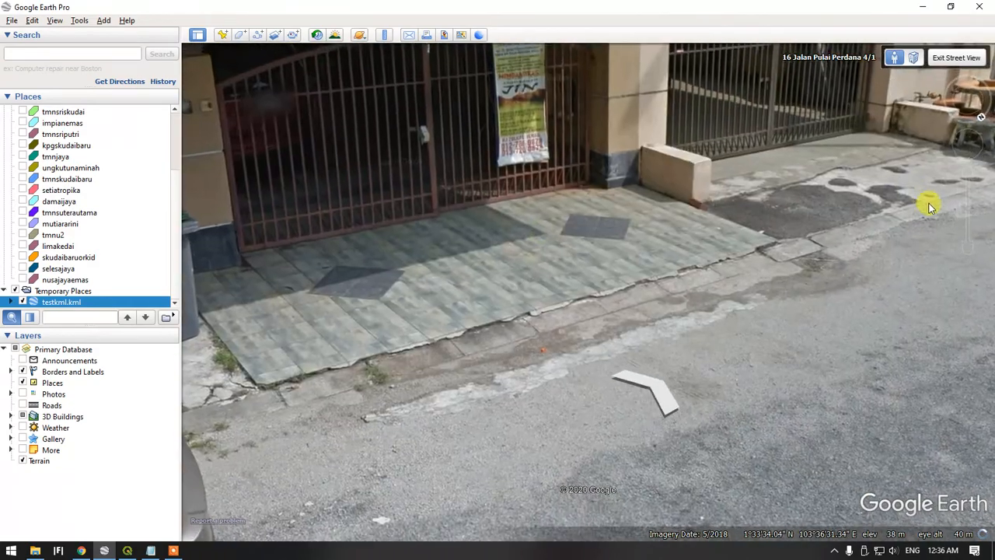
drag(964, 241, 969, 247)
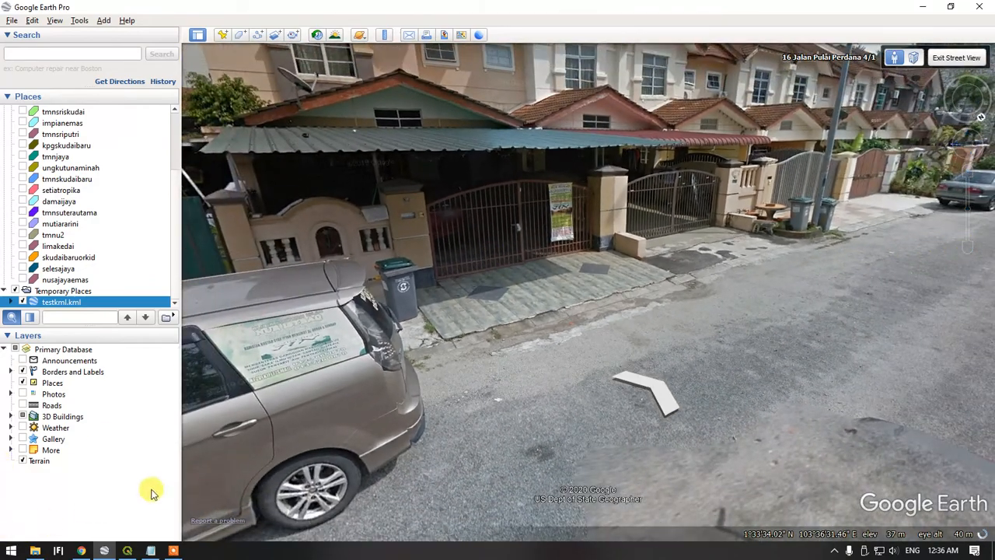
Read through the workflow steps in the instruction notes in Notepad
click(151, 550)
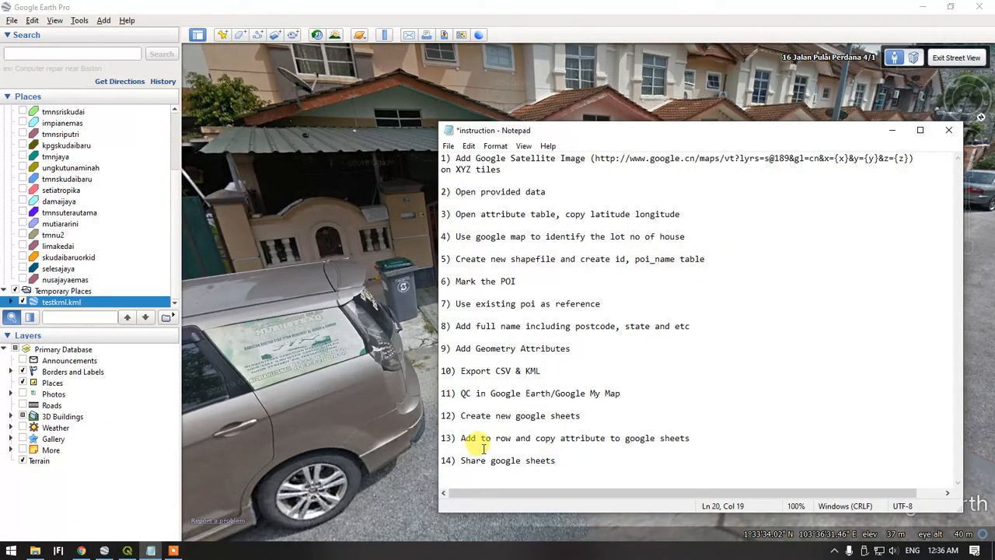
scroll(477, 444, right, 1)
scroll(513, 392, left, 1)
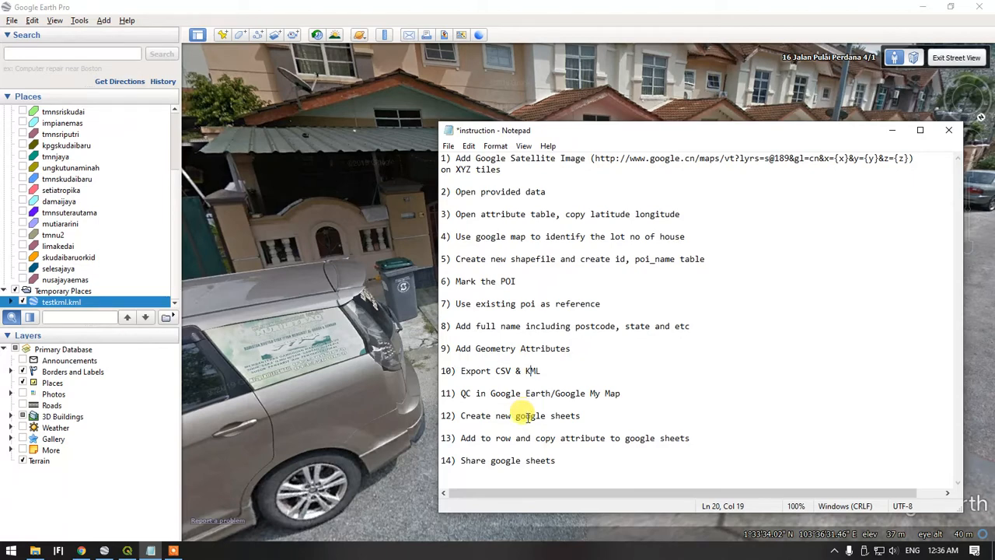
Switch to QGIS and examine the marked POIs against the rows of houses on the satellite map
click(129, 551)
scroll(457, 314, down, 1)
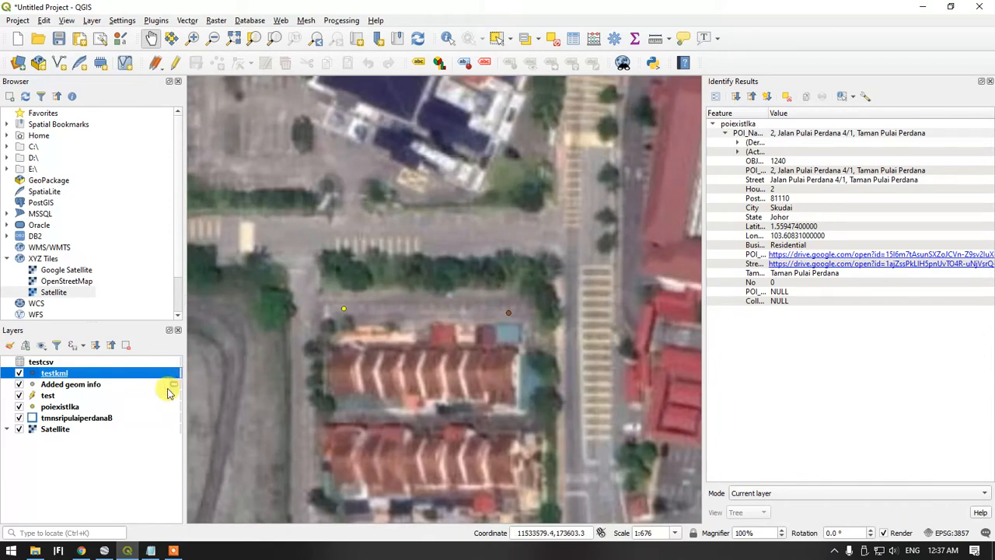
drag(433, 420, 406, 353)
drag(498, 416, 498, 338)
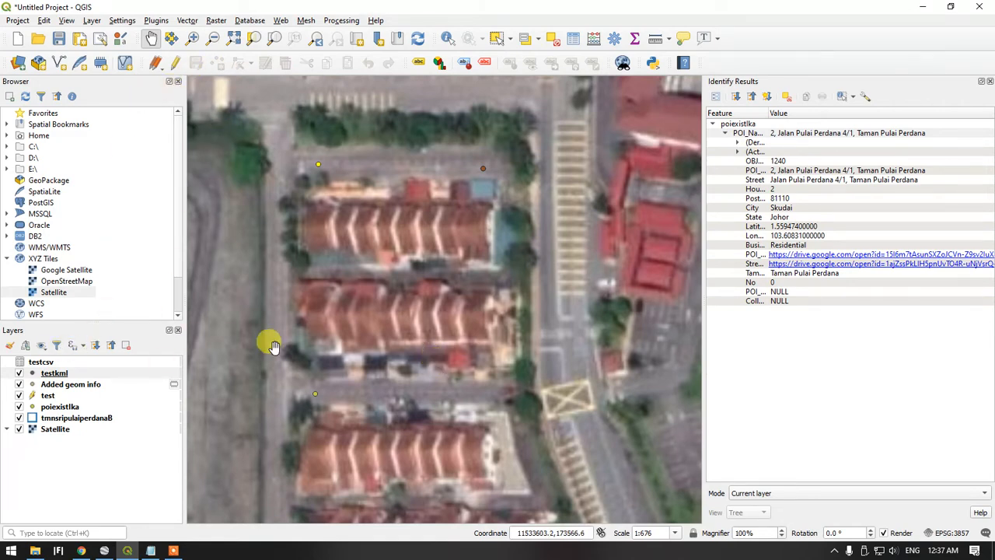
scroll(422, 178, up, 1)
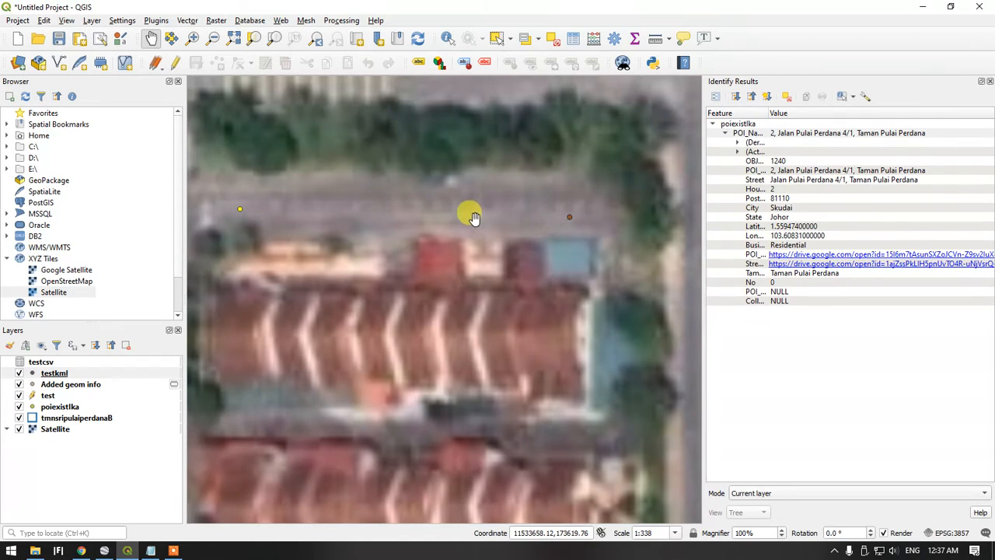
drag(412, 226, 473, 237)
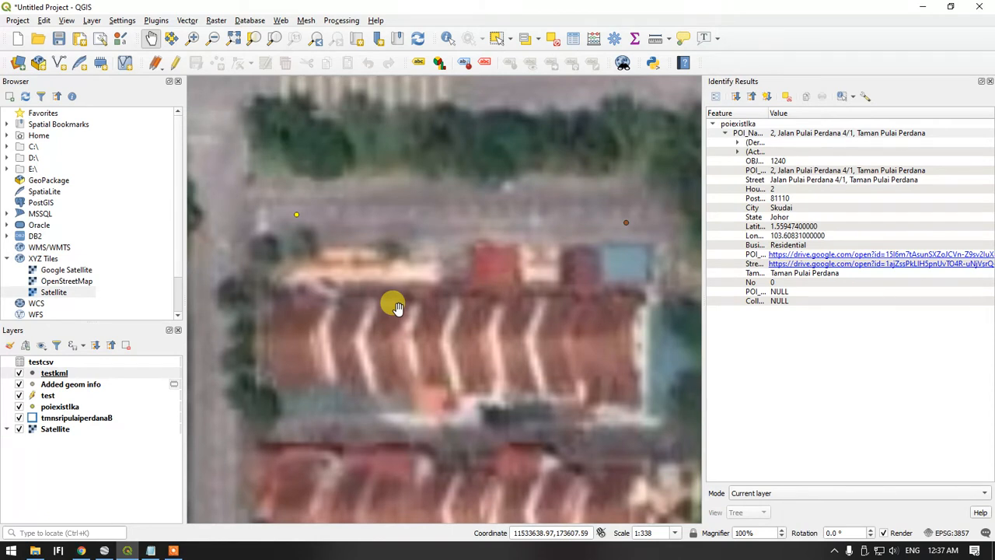
drag(341, 253, 327, 235)
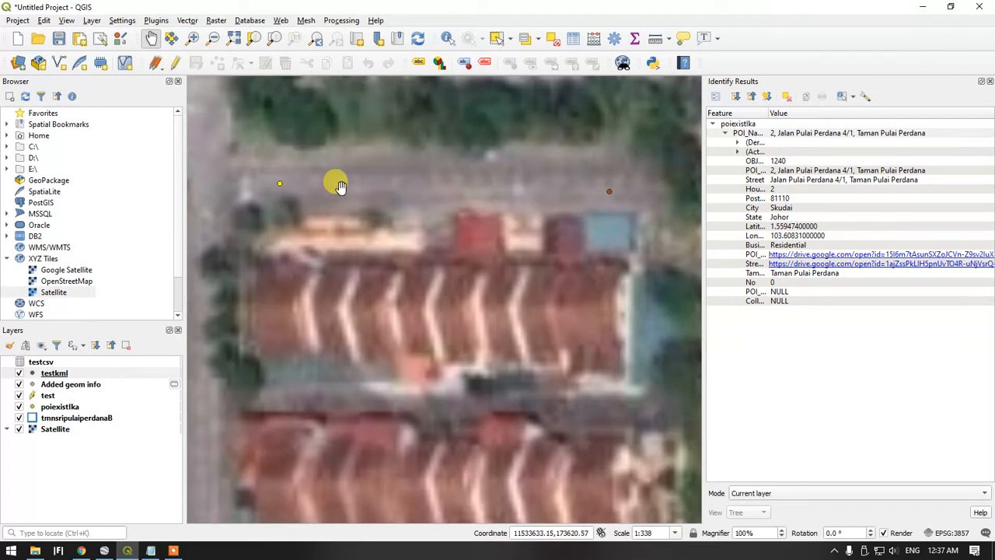
scroll(392, 249, down, 6)
scroll(388, 251, up, 3)
scroll(443, 232, up, 3)
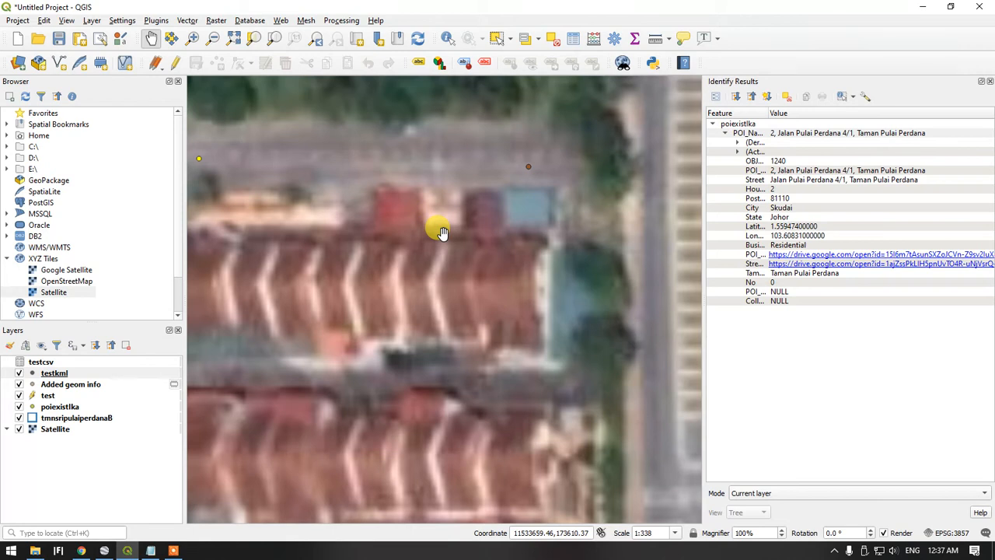
scroll(440, 233, down, 1)
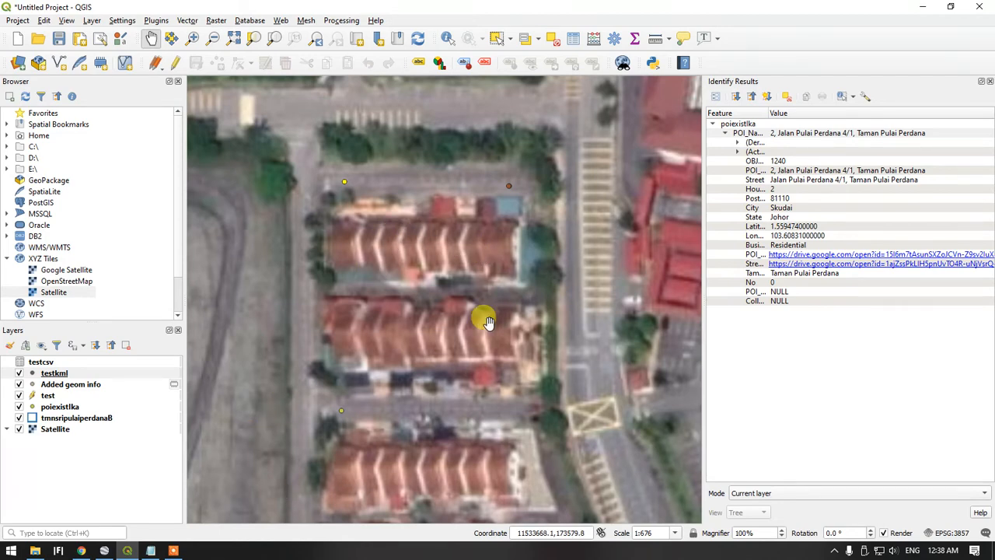
click(922, 7)
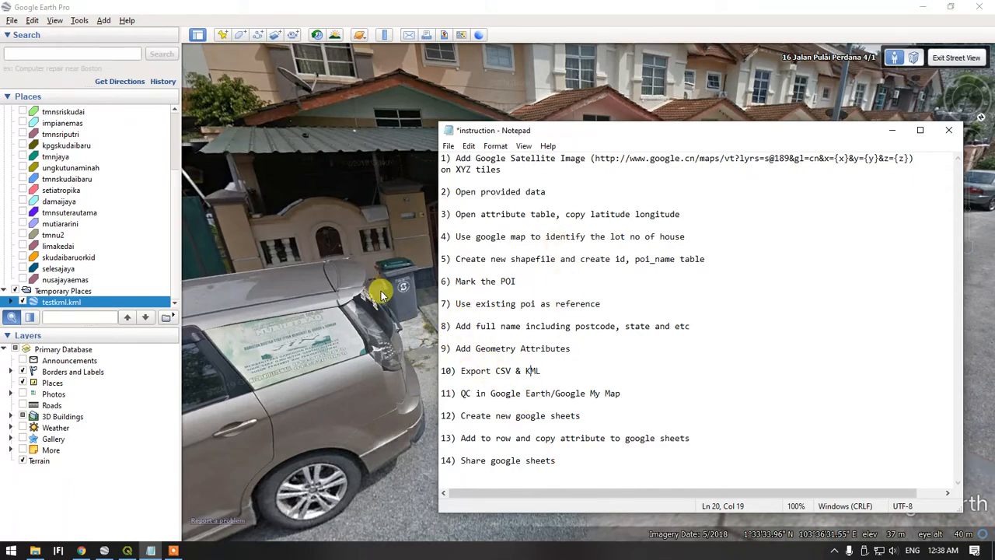
click(128, 550)
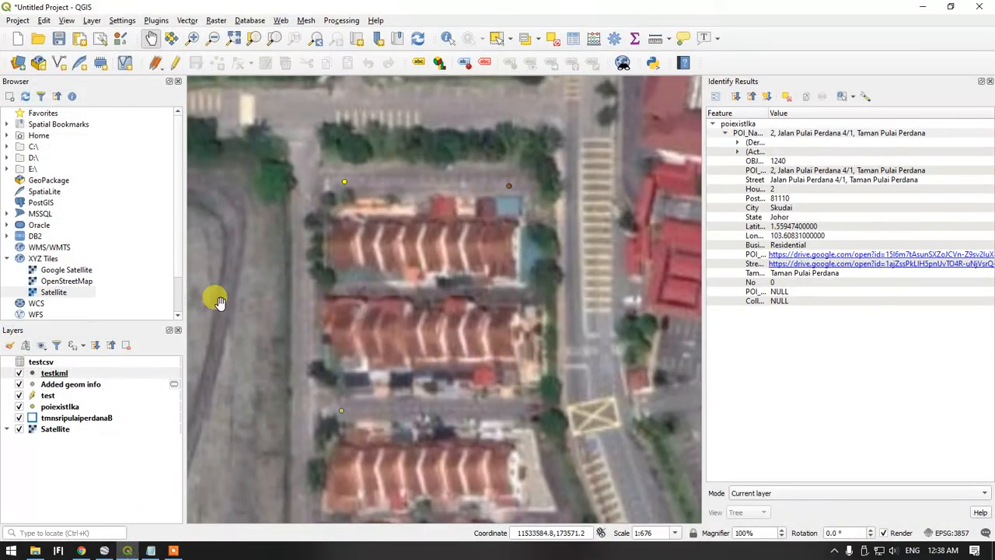
Change the house number at the start of the test layer's poi_name value to 14 in its attribute table
click(56, 374)
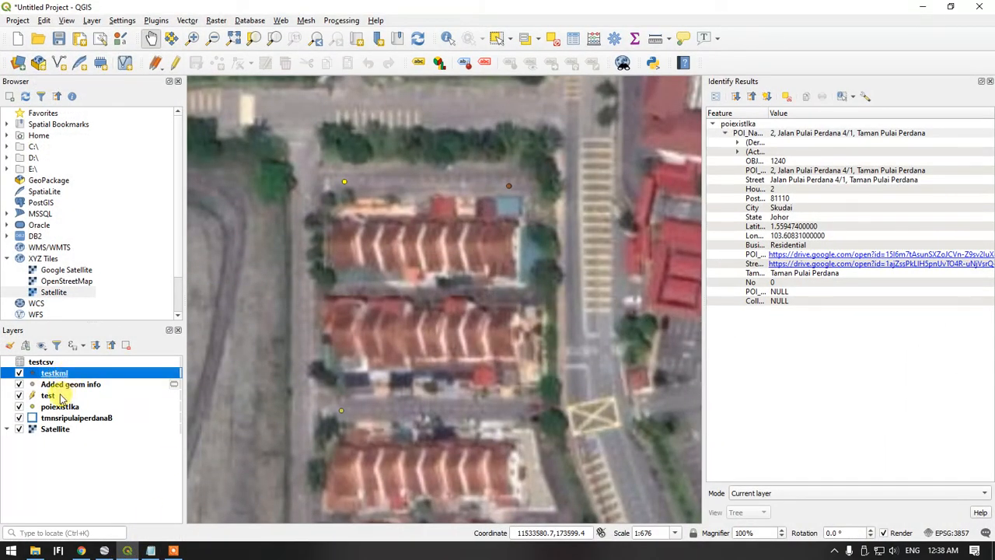
click(65, 394)
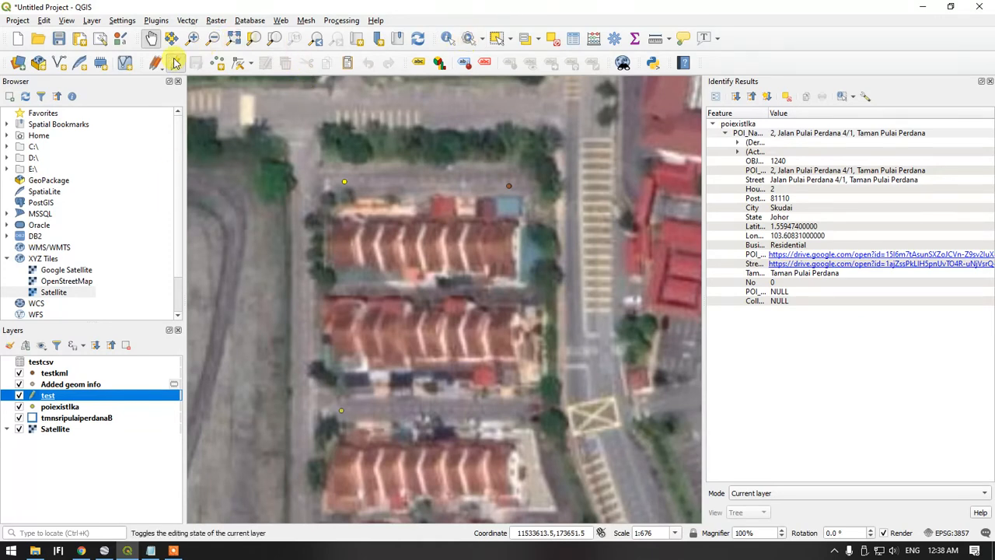
right_click(73, 395)
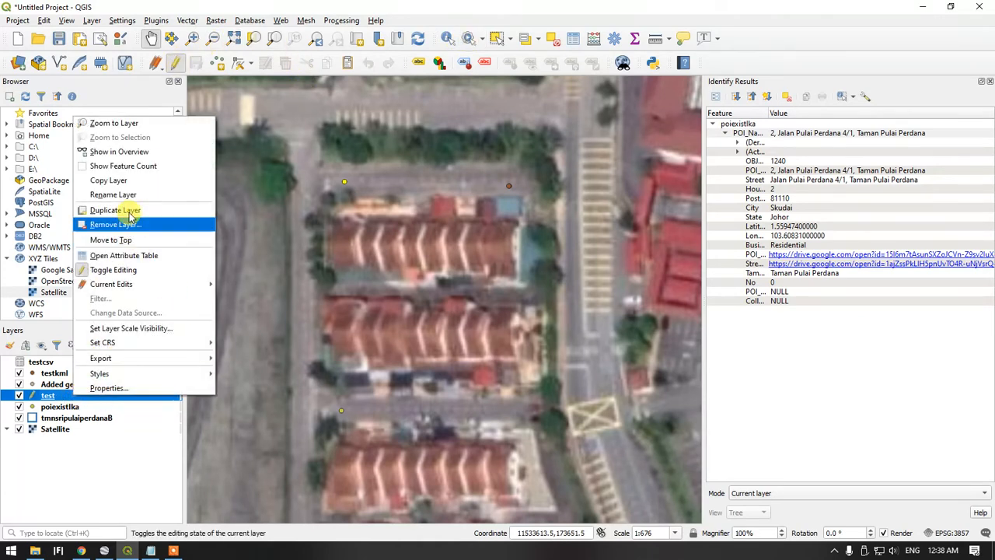
click(148, 255)
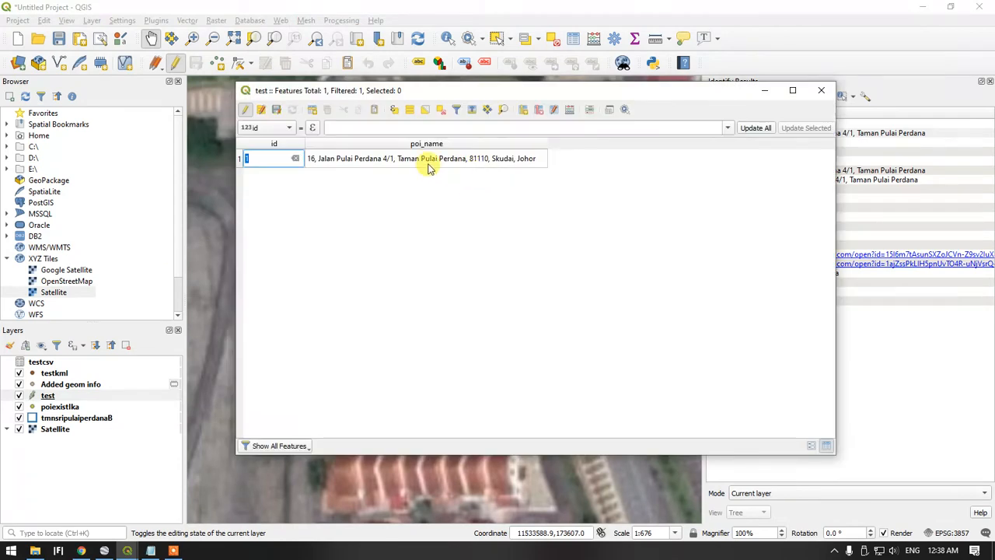
double_click(321, 160)
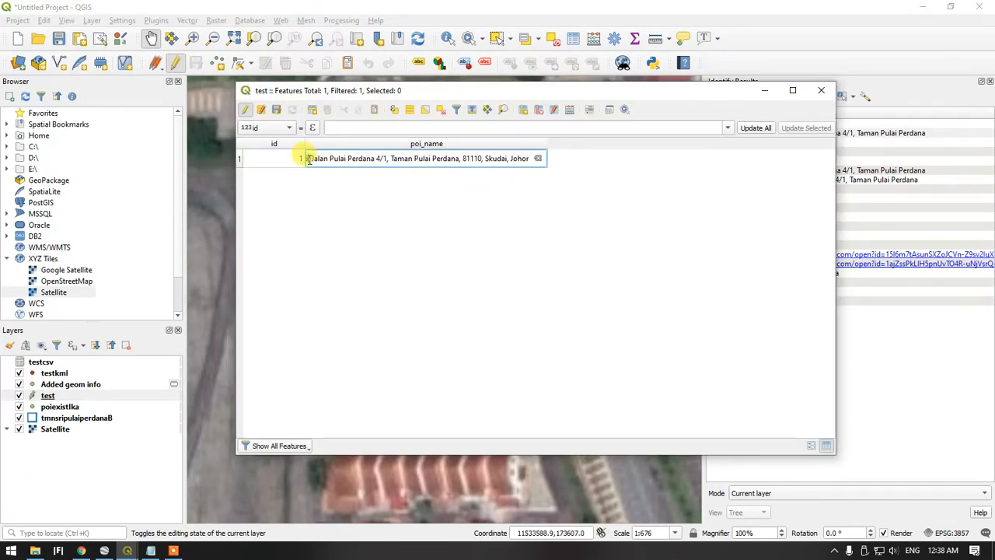
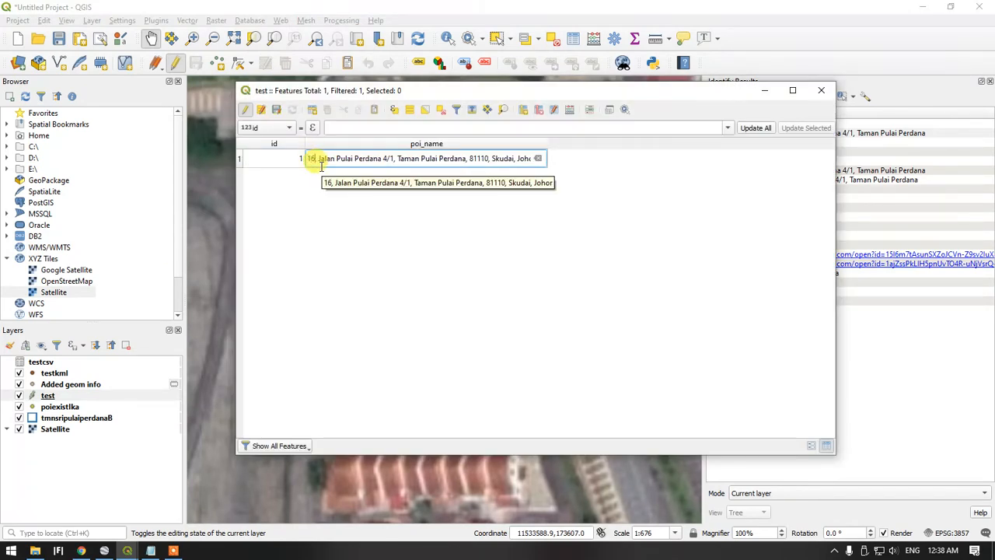
key(Return)
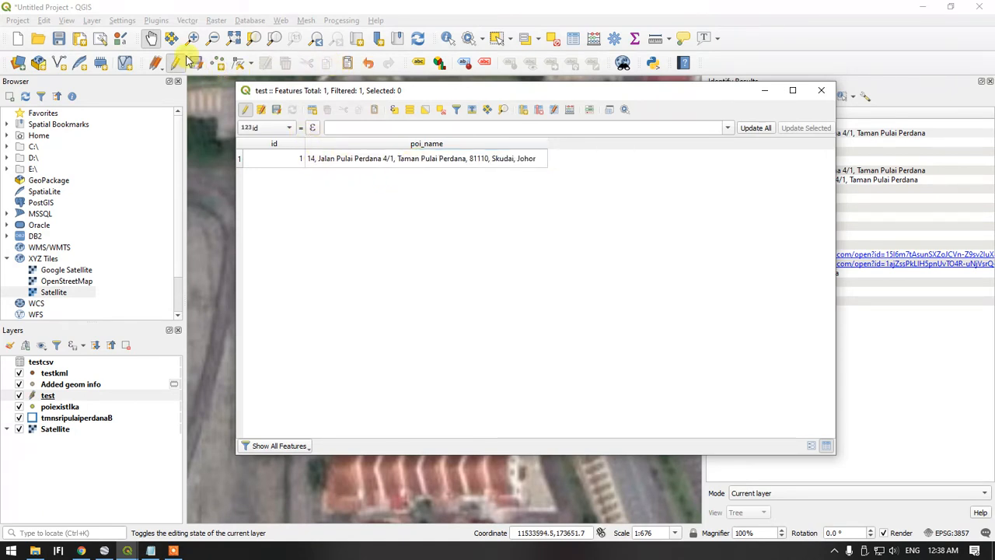
click(823, 90)
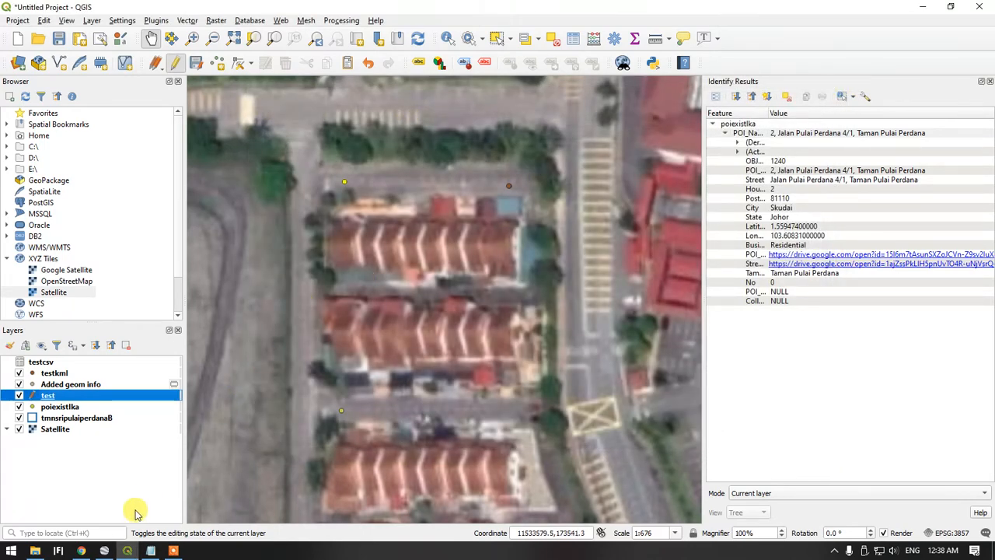
Check the instruction notes and try to open the testcsv file from the Documents folder in Excel
click(140, 548)
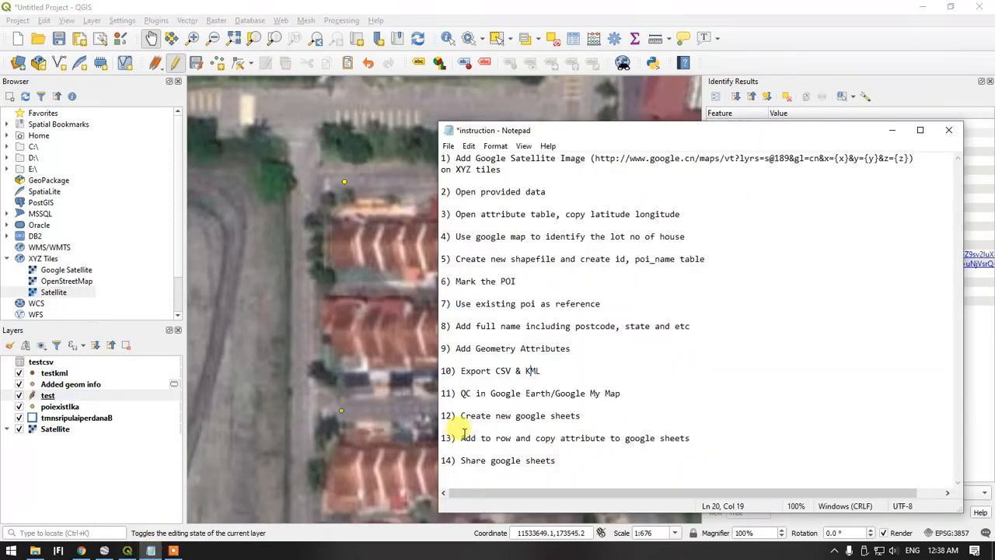
click(35, 551)
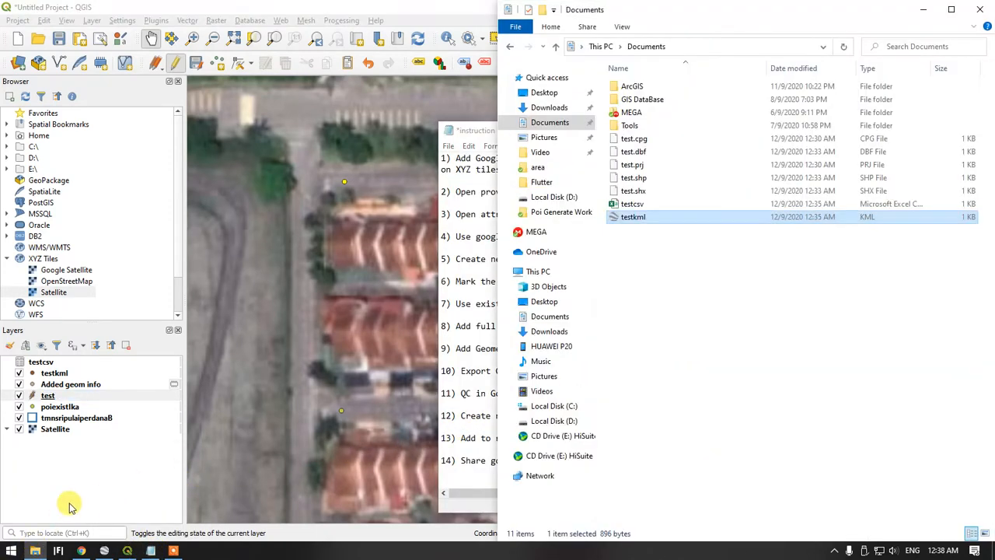
click(626, 203)
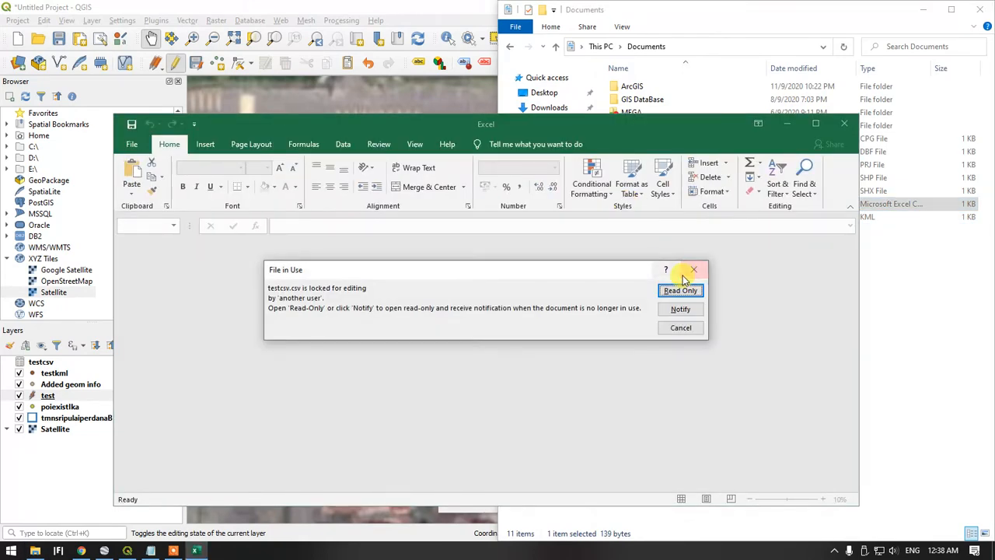
Switch to QGIS and remove the testcsv layer from the project
click(129, 550)
right_click(53, 361)
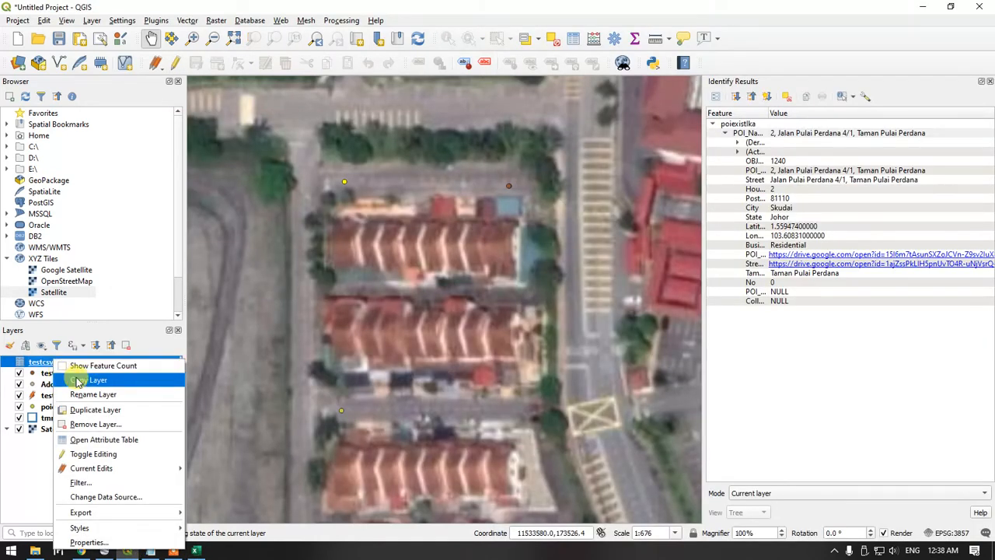
click(111, 424)
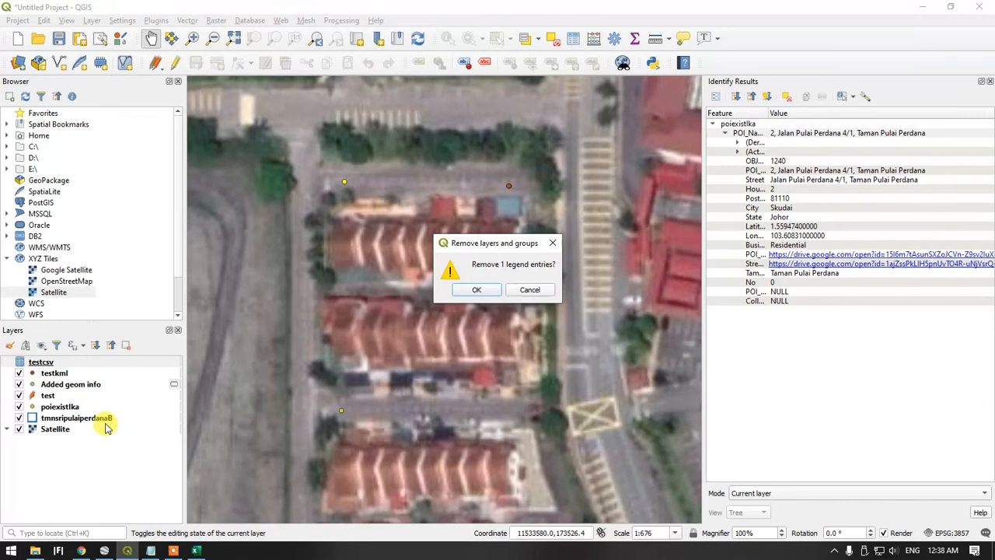
click(477, 289)
Switch back to Excel, dismiss the file-in-use dialog for testcsv.csv, and close Excel
click(152, 550)
click(195, 550)
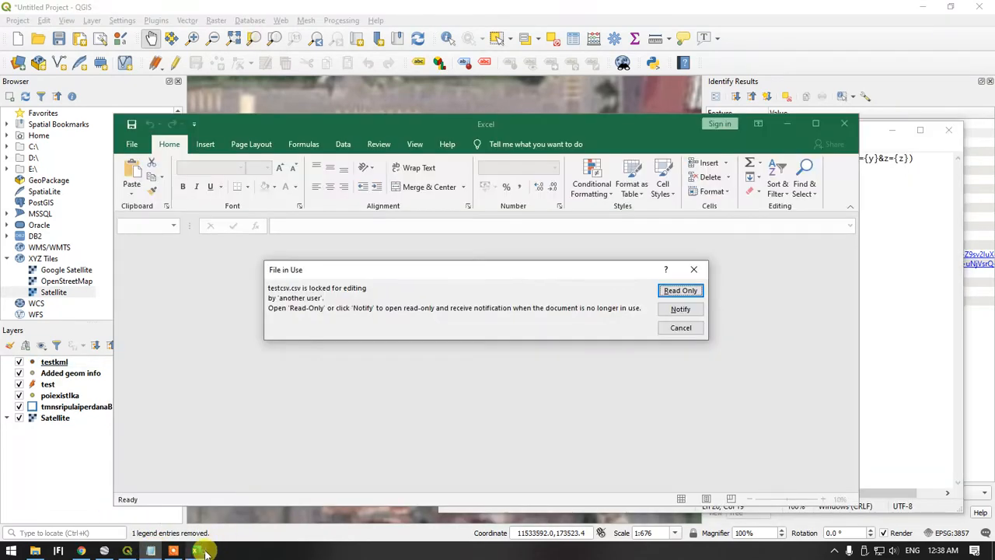
click(698, 269)
click(844, 123)
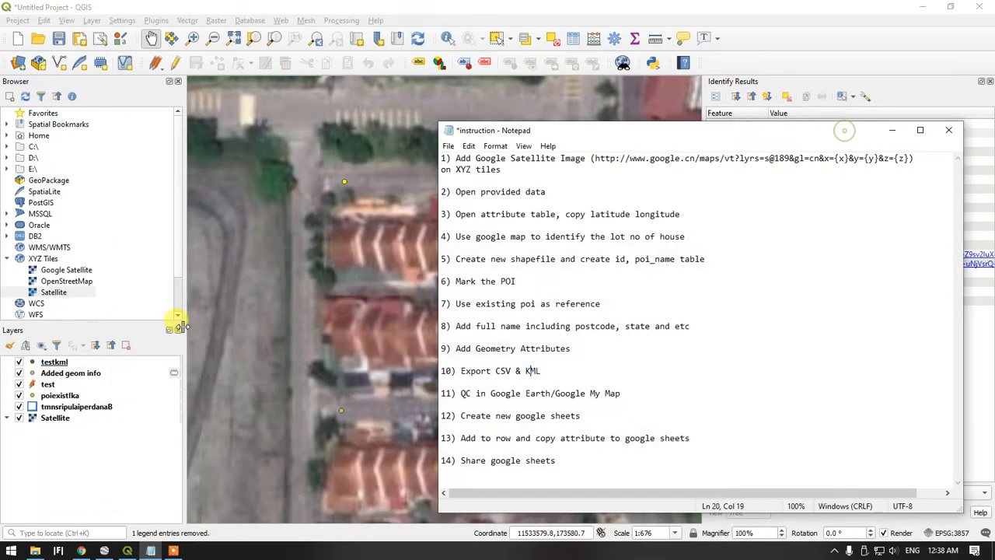
Open the testcsv file from the Documents folder in Excel and widen column B to fit the full poi_name address
click(35, 550)
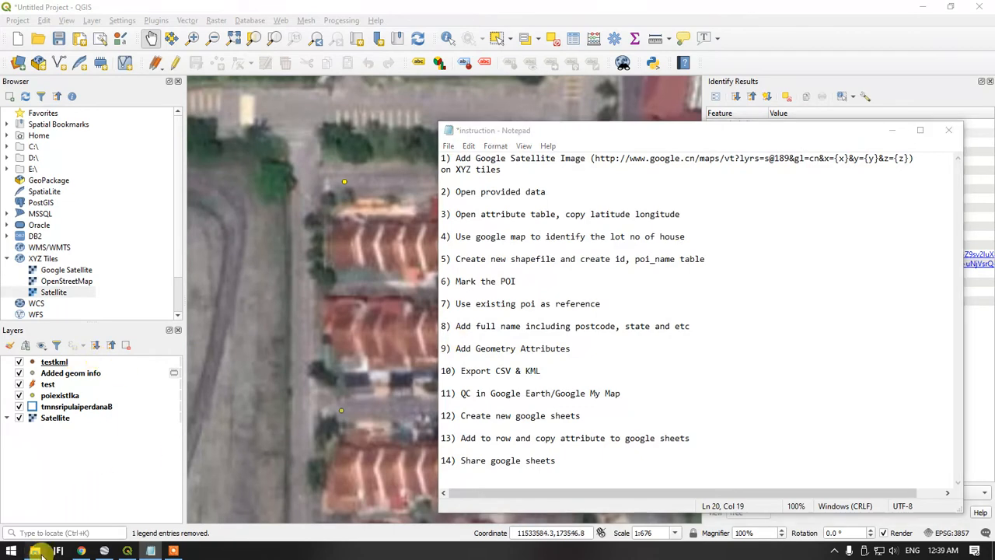
click(631, 204)
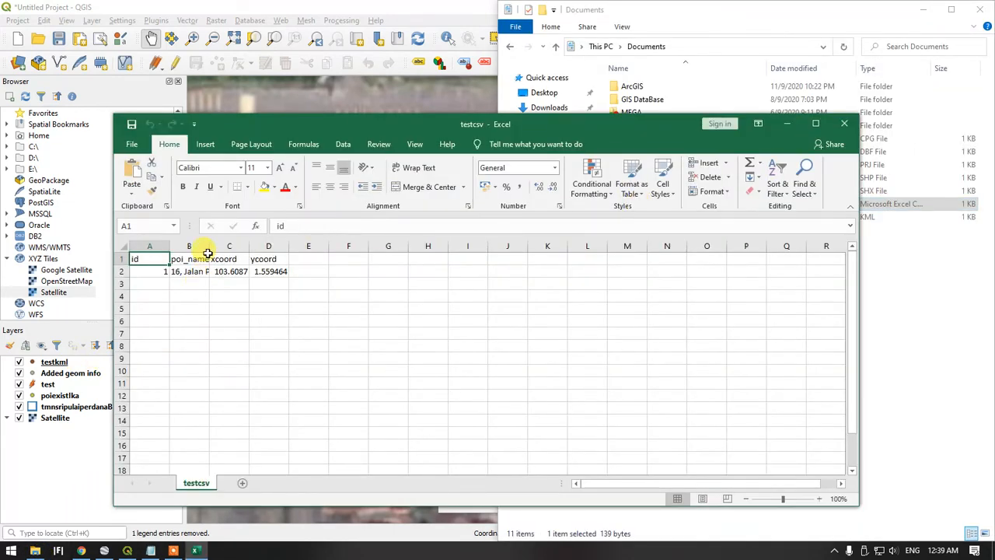
drag(208, 253, 450, 258)
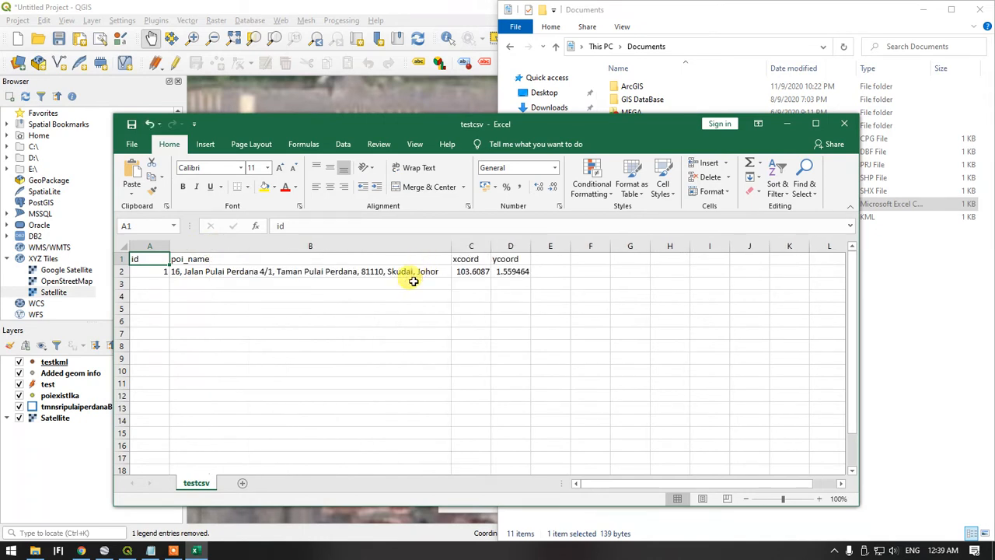
click(400, 273)
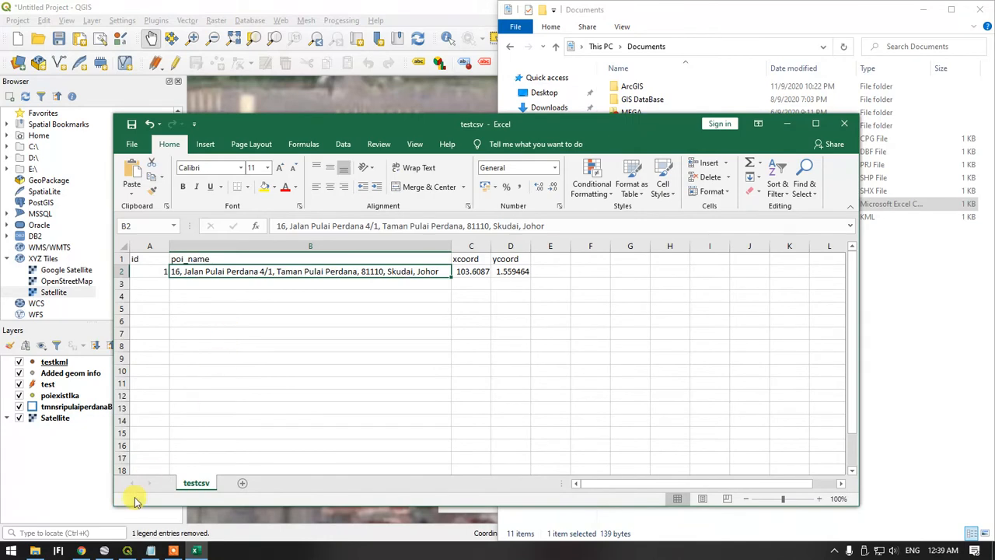
Check the Google Sheets step in the instruction notes, minimise the testcsv workbook, and return to the QGIS map
click(150, 551)
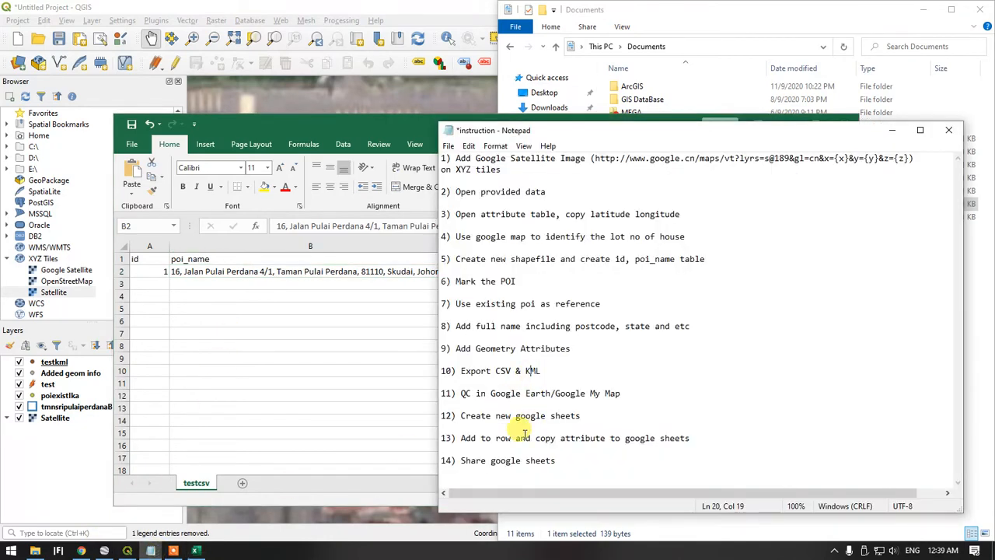
drag(492, 415, 441, 415)
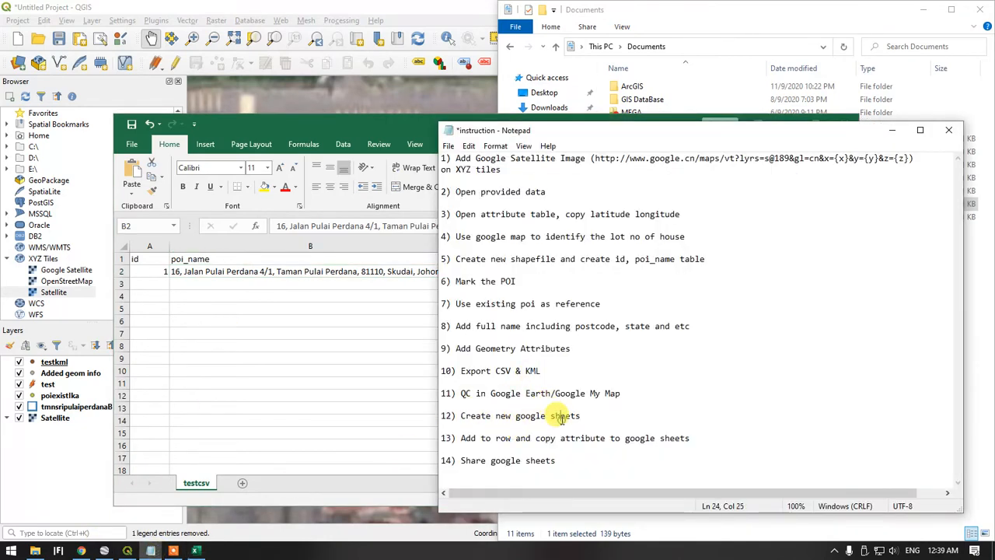
click(265, 347)
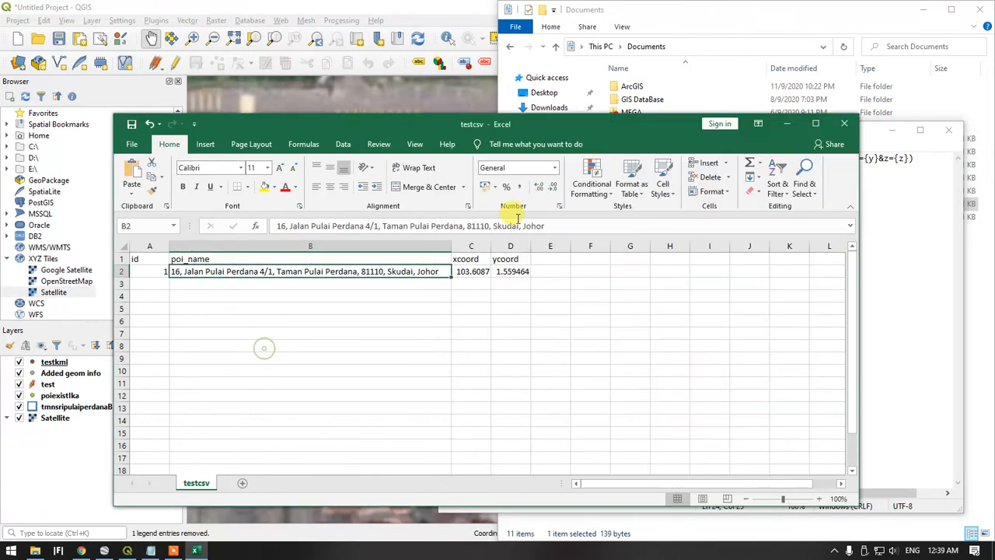
click(786, 123)
click(339, 306)
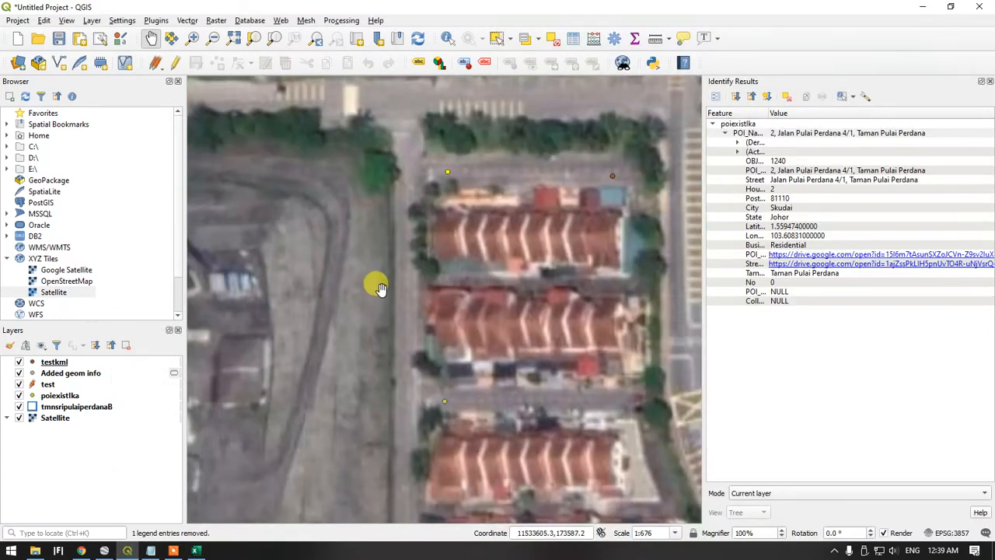
Switch to Chrome and open the Google Sheets home page
click(81, 550)
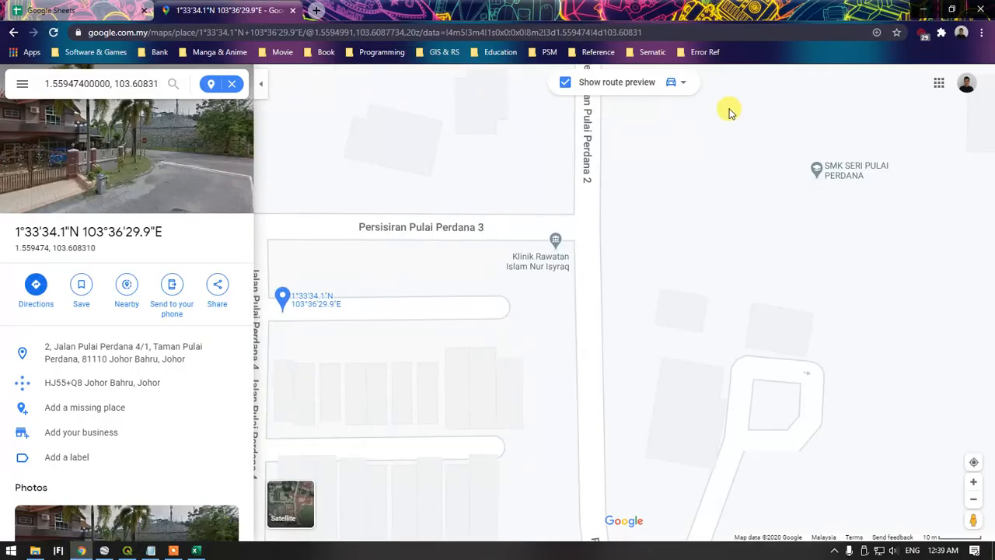
click(51, 10)
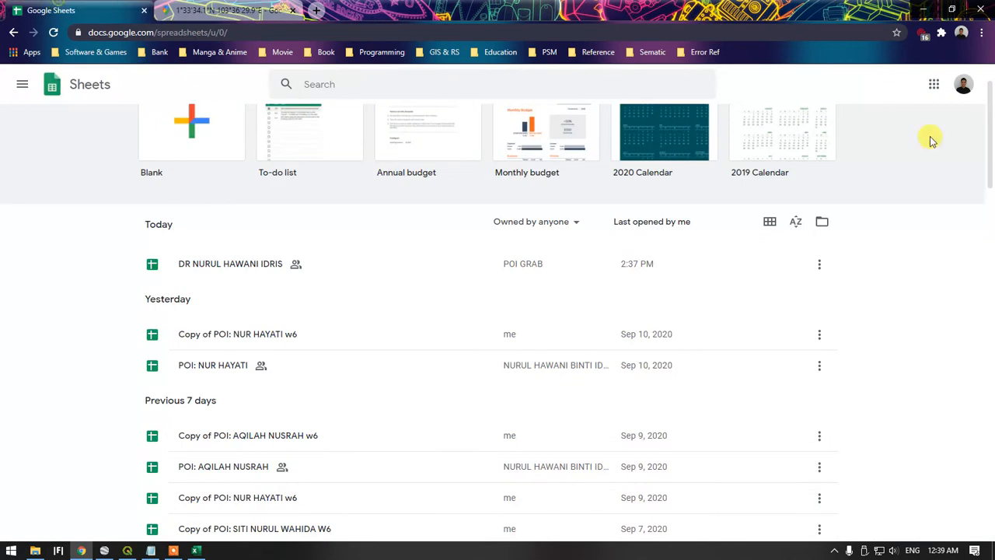
click(935, 84)
scroll(894, 311, down, 5)
scroll(881, 263, up, 3)
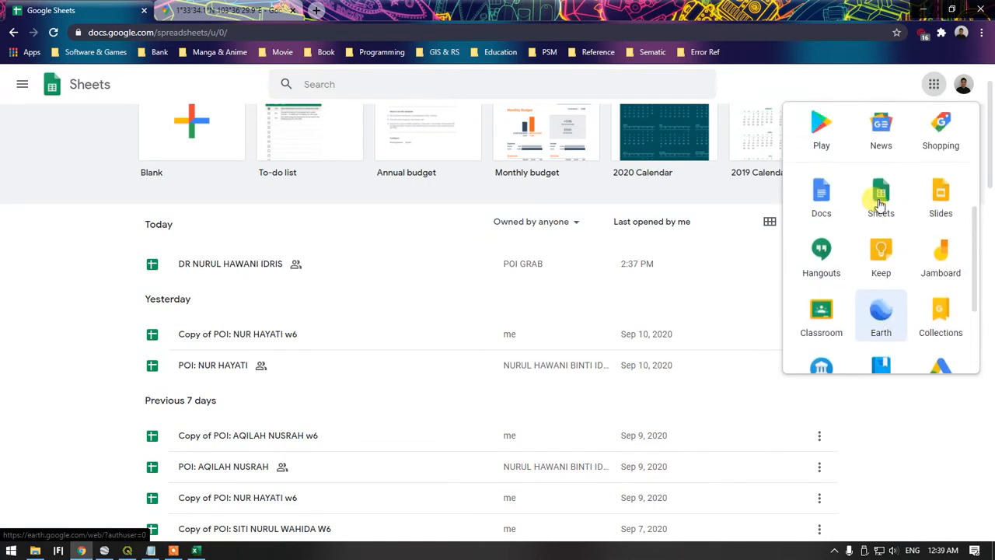
click(875, 204)
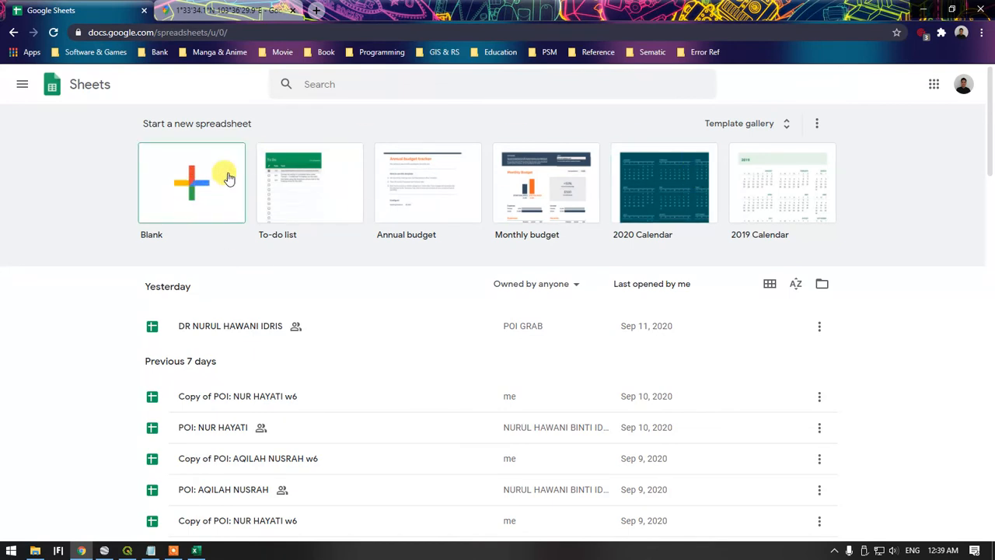
Create a blank spreadsheet and name it POI GENERATE IKA 1
scroll(242, 292, down, 1)
scroll(211, 368, up, 1)
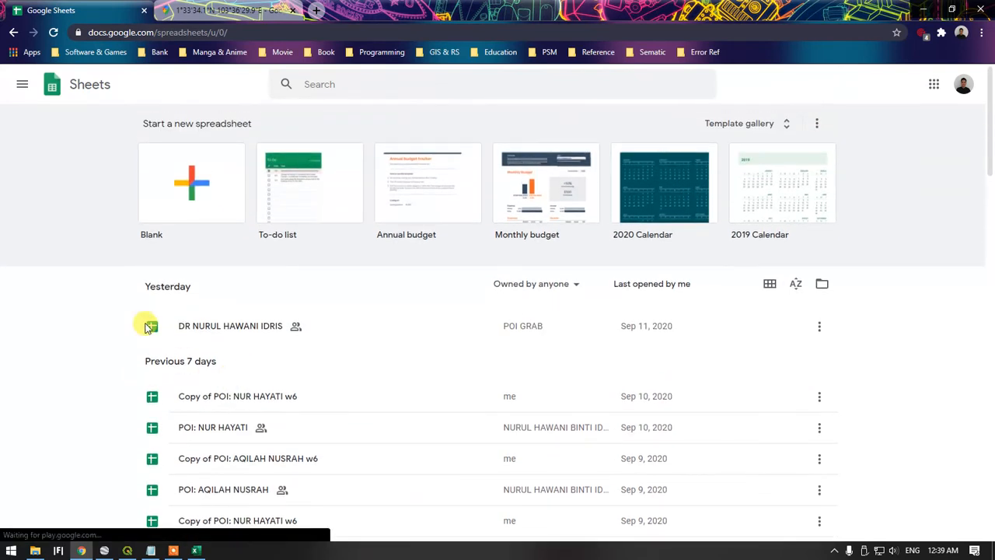
click(201, 179)
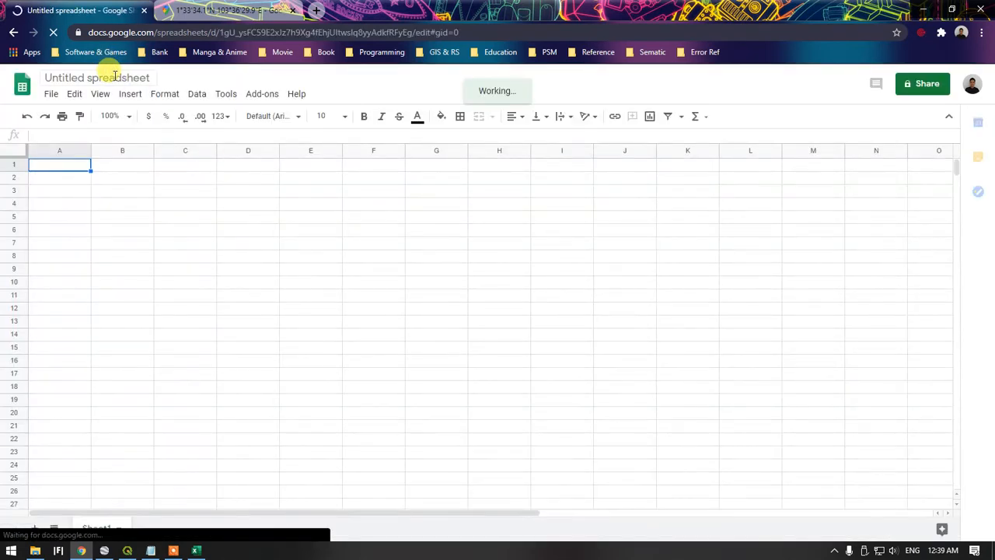
click(109, 77)
text(OI GENERATE IKA 1)
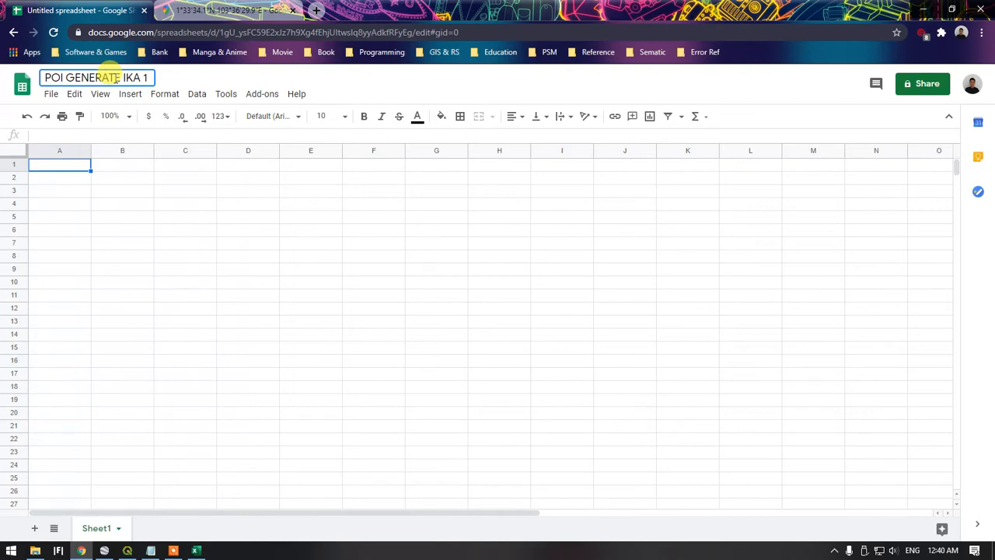
click(81, 194)
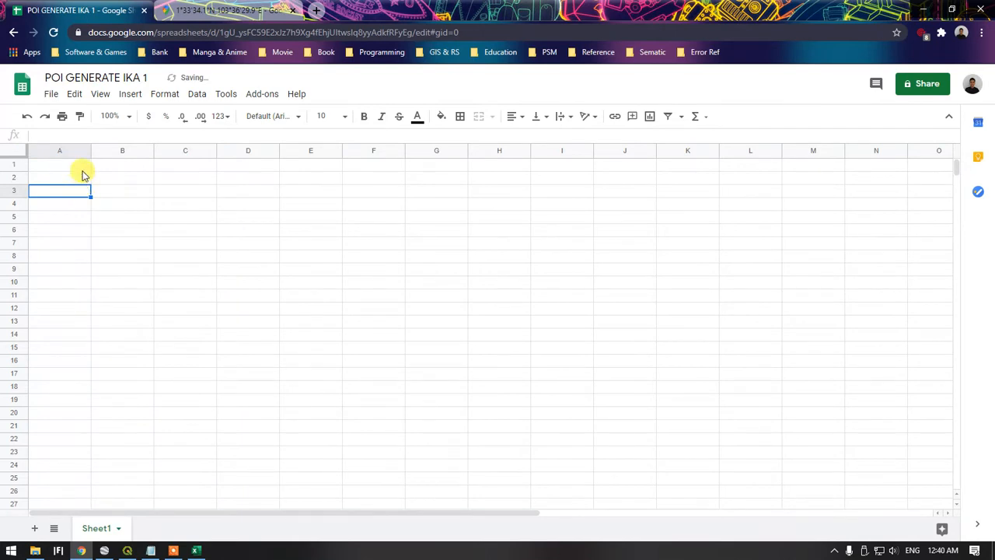
Enter the column headers No in cell A1 and POI Name in cell B1
click(81, 164)
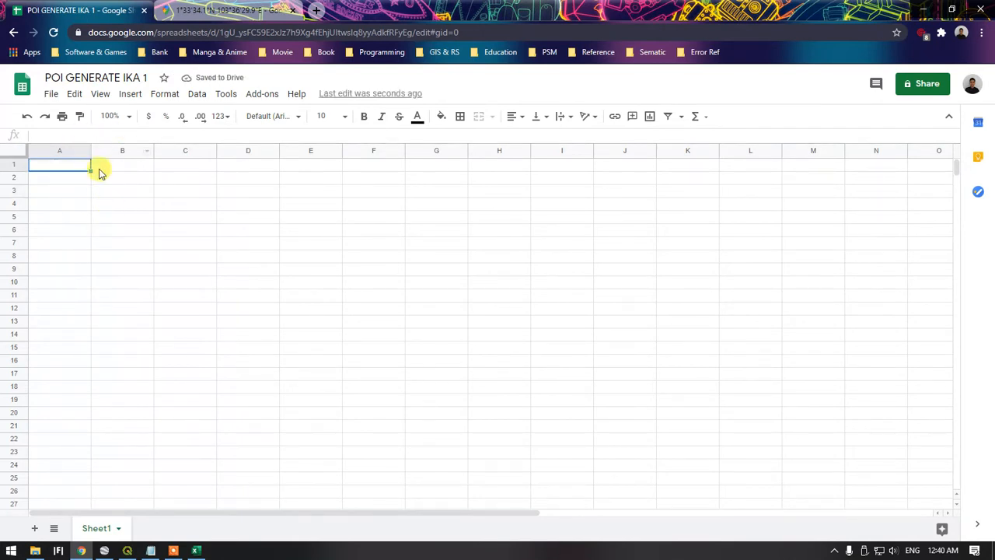
text(nO)
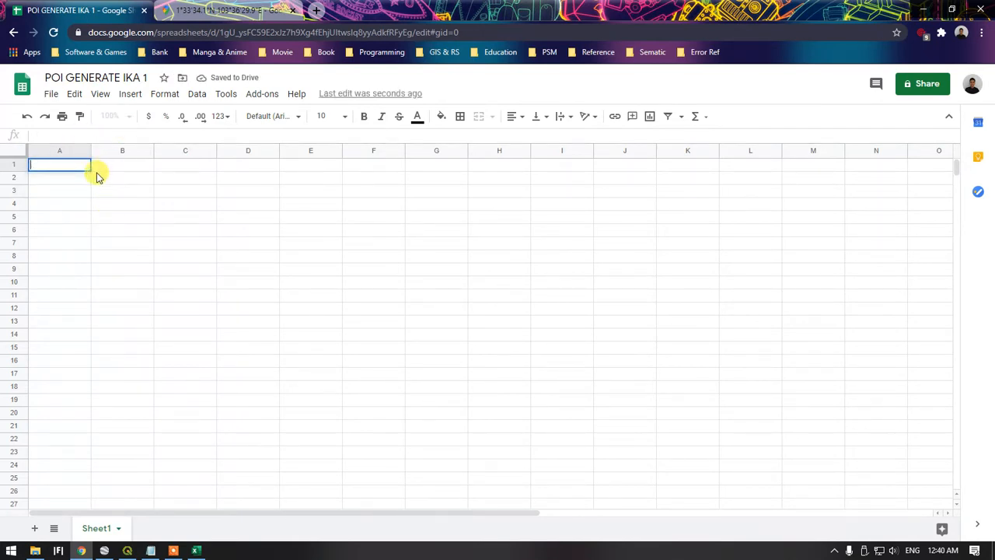
key(Tab)
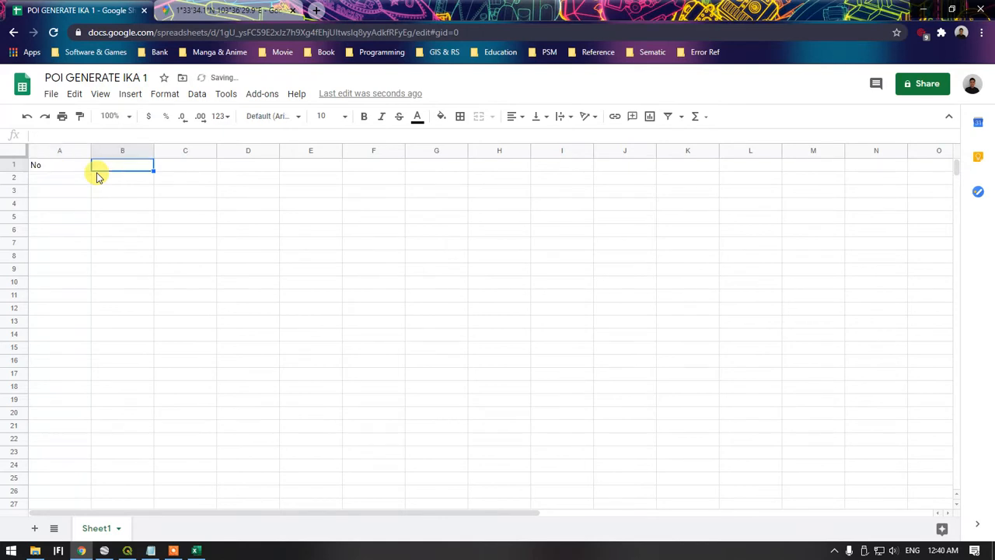
text(Po)
key(BackSpace)
text(l)
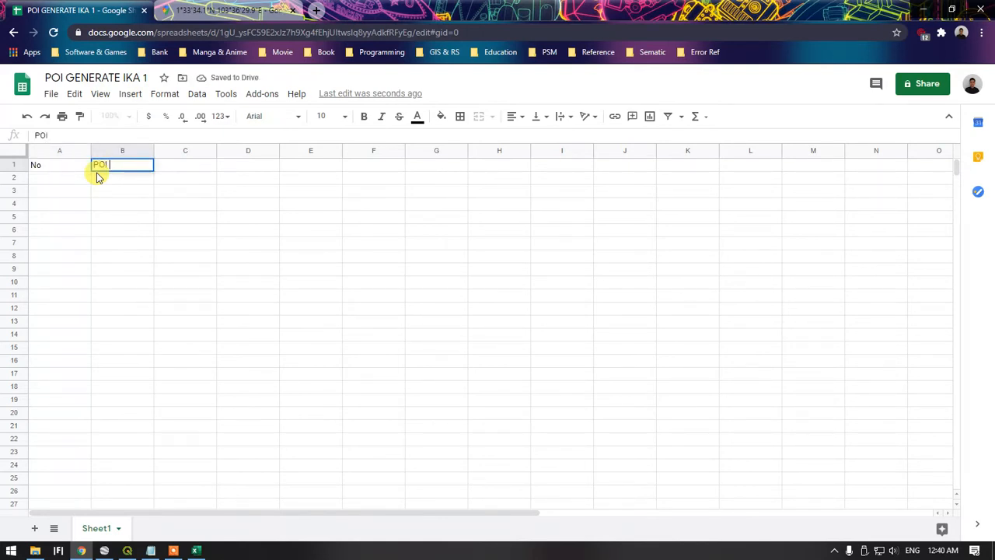
text(I Name)
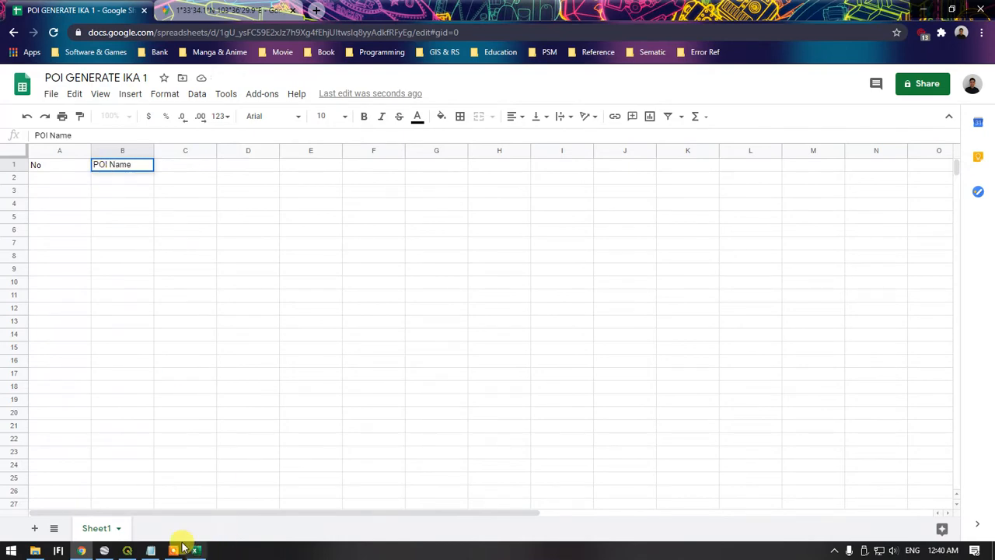
Switch to QGIS, open the poiexistIka layer's attribute table, and examine its field names with the rows sorted by POI_Name
click(128, 551)
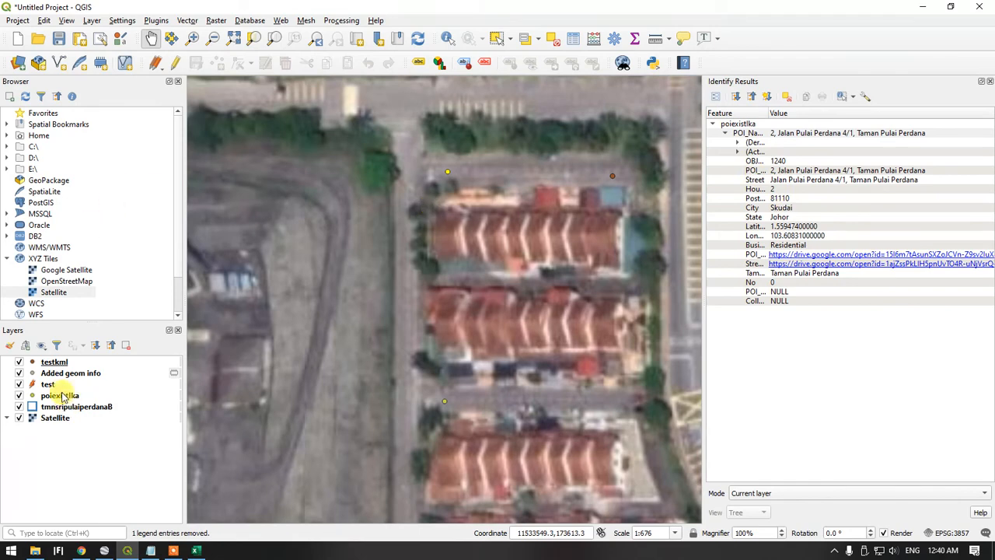
click(132, 550)
click(129, 550)
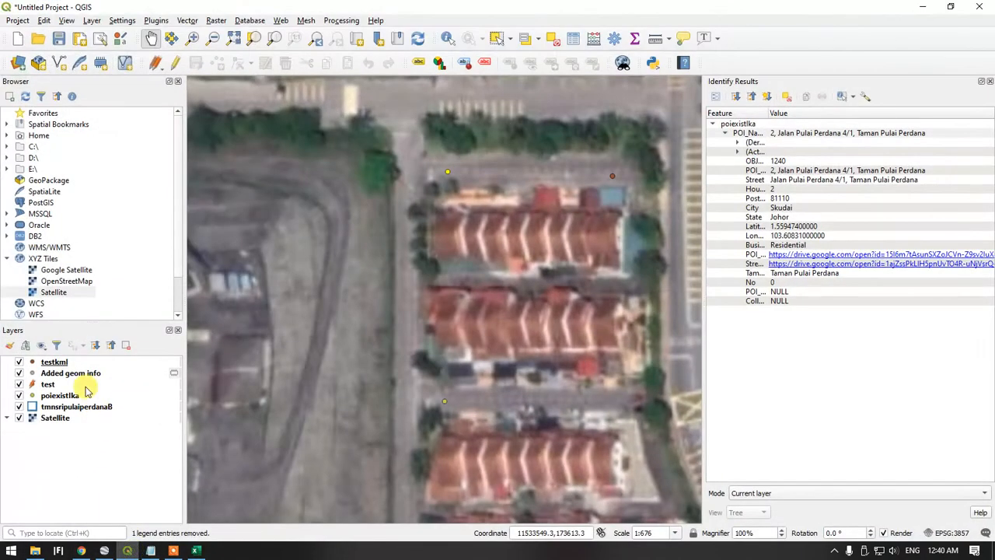
right_click(56, 400)
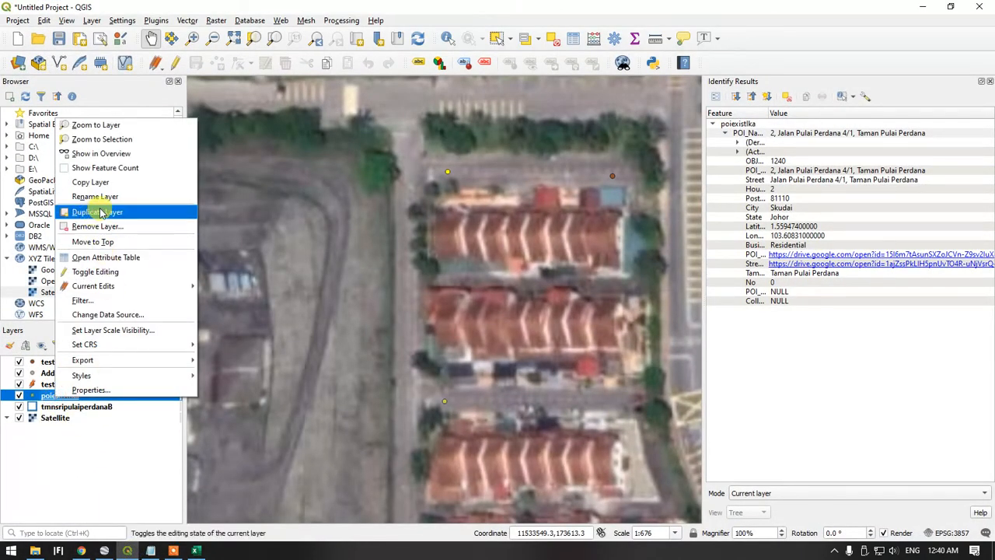
click(139, 258)
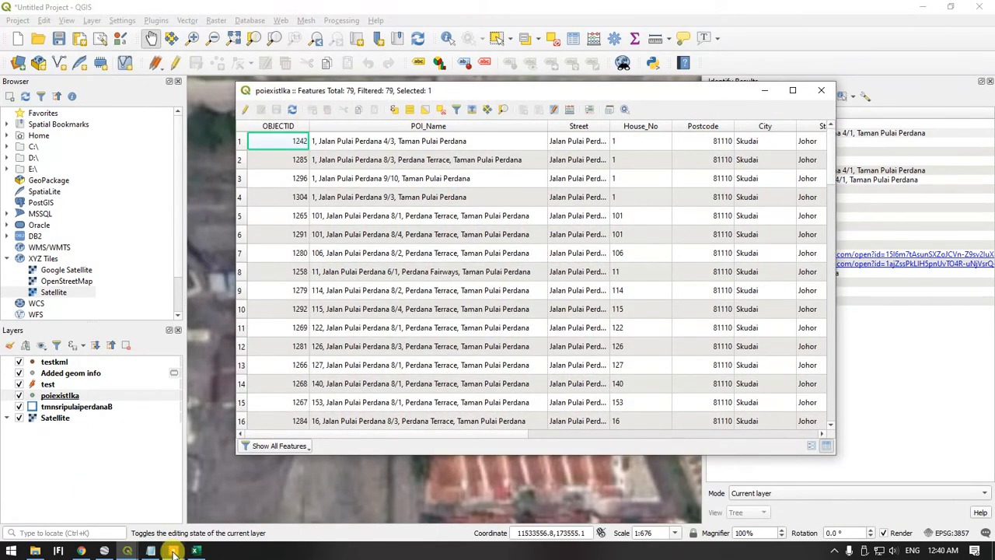
click(366, 129)
click(197, 550)
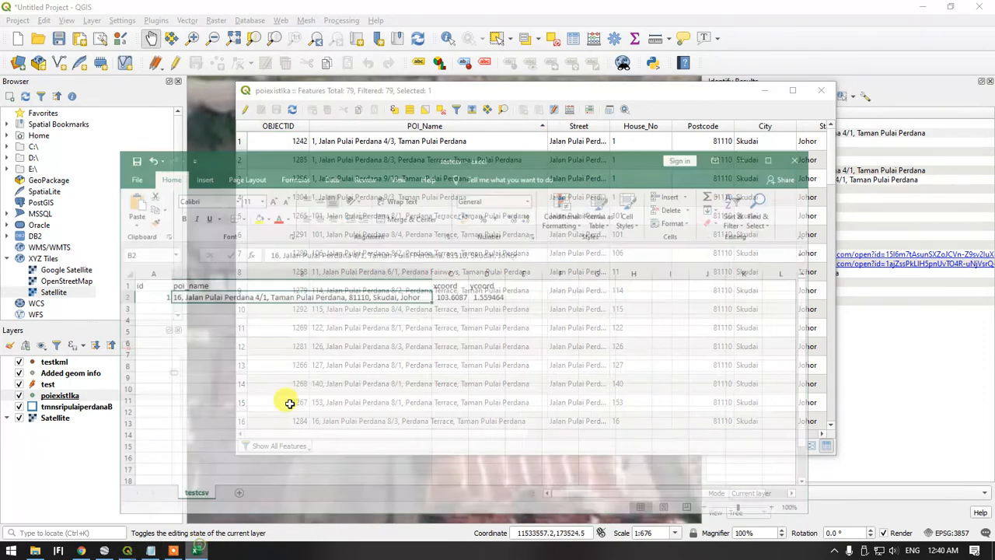
click(197, 550)
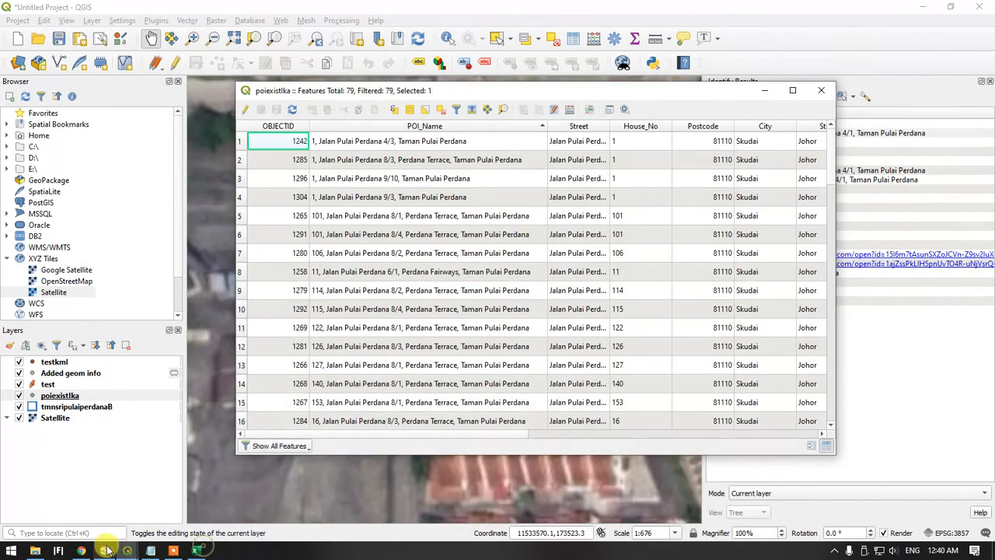
Return to the spreadsheet in Chrome and arrange it side by side with the QGIS attribute table
click(81, 550)
click(182, 170)
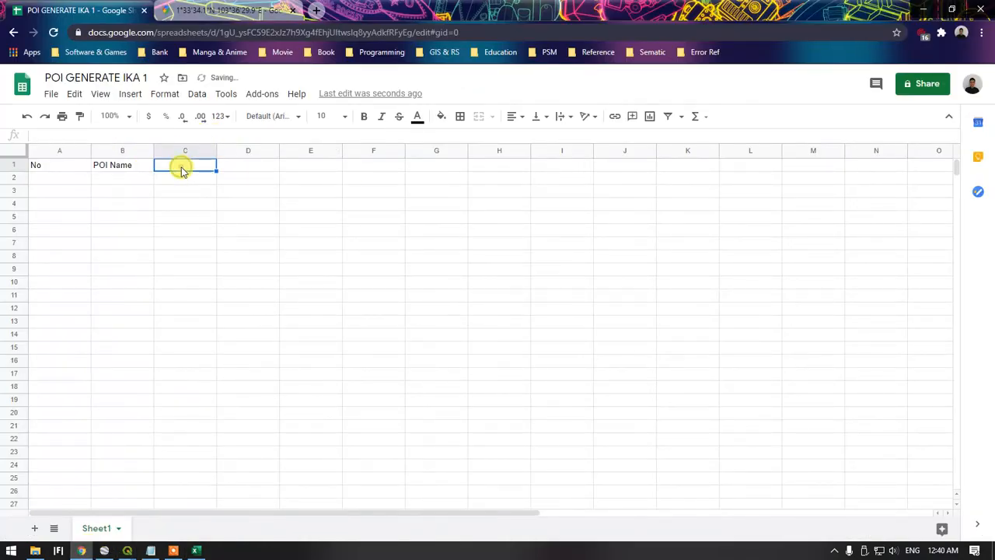
key(super+Left)
drag(633, 95, 797, 100)
Add the column headers Street in cell C1 and House No in cell D1 of the spreadsheet
click(181, 172)
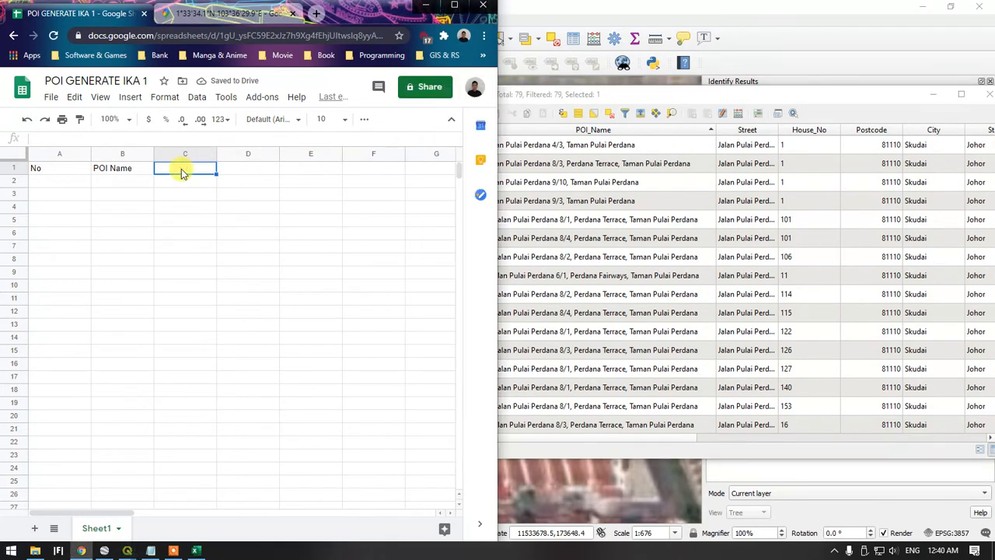
text(Street)
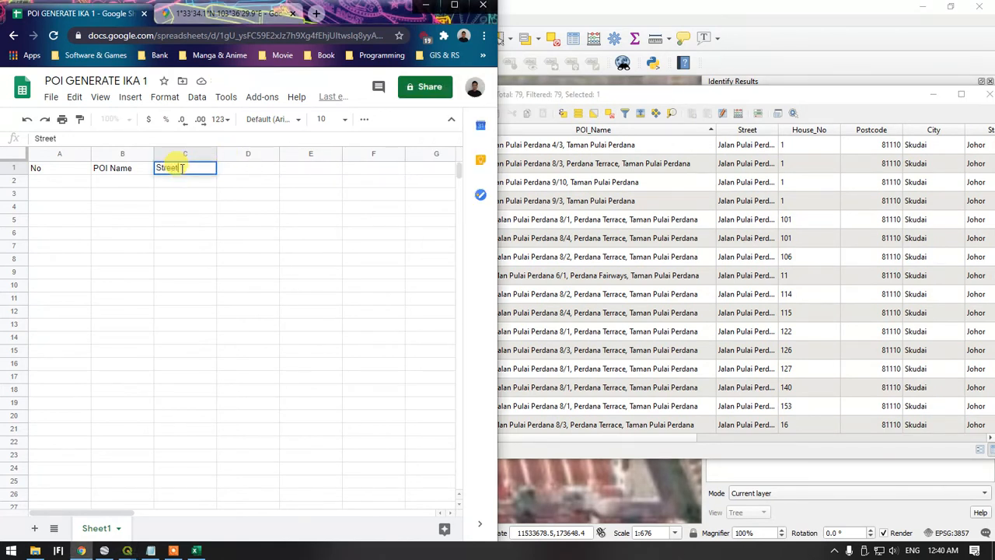
click(265, 173)
text(Hou)
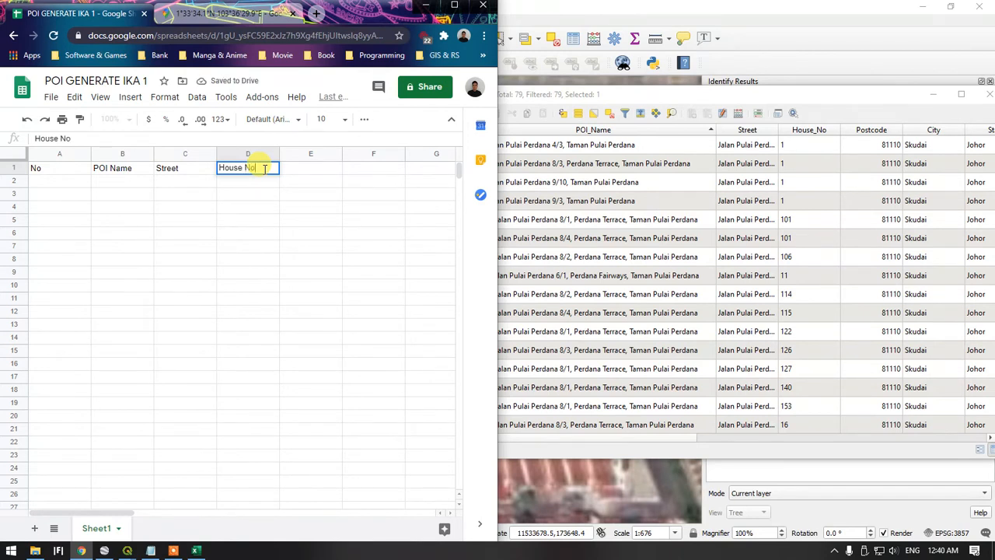
text(se No)
Add the column headers Postcode in cell E1 and City in cell F1
click(322, 174)
text(Po)
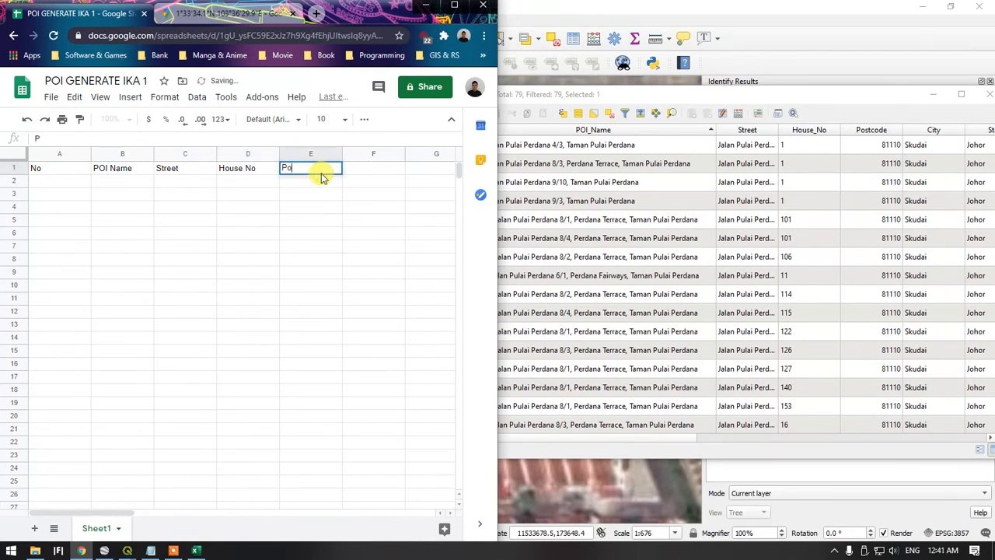
text(stcode)
click(362, 168)
text(City)
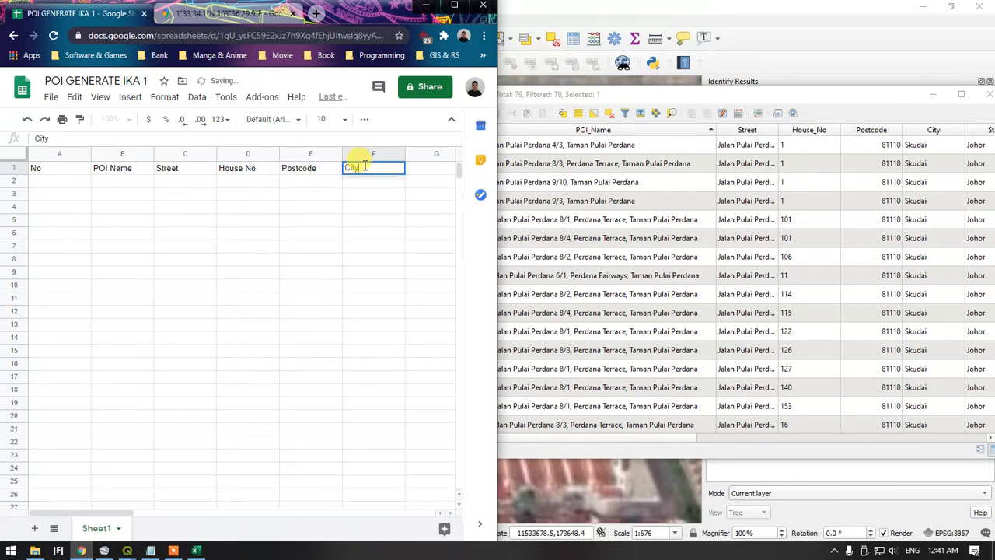
Check the attribute table's further fields in QGIS and enter the matching header State in cell G1 of the spreadsheet
click(429, 171)
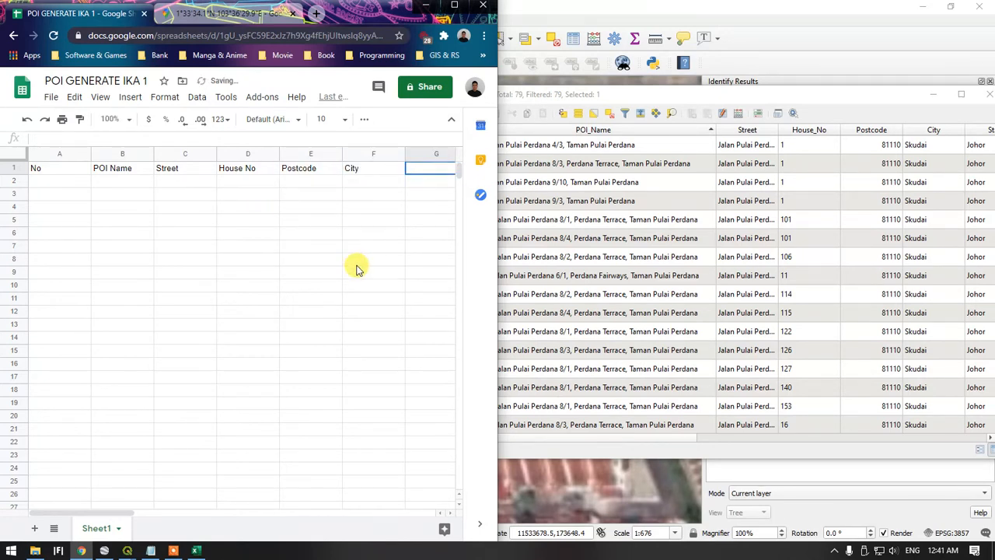
drag(665, 440, 778, 429)
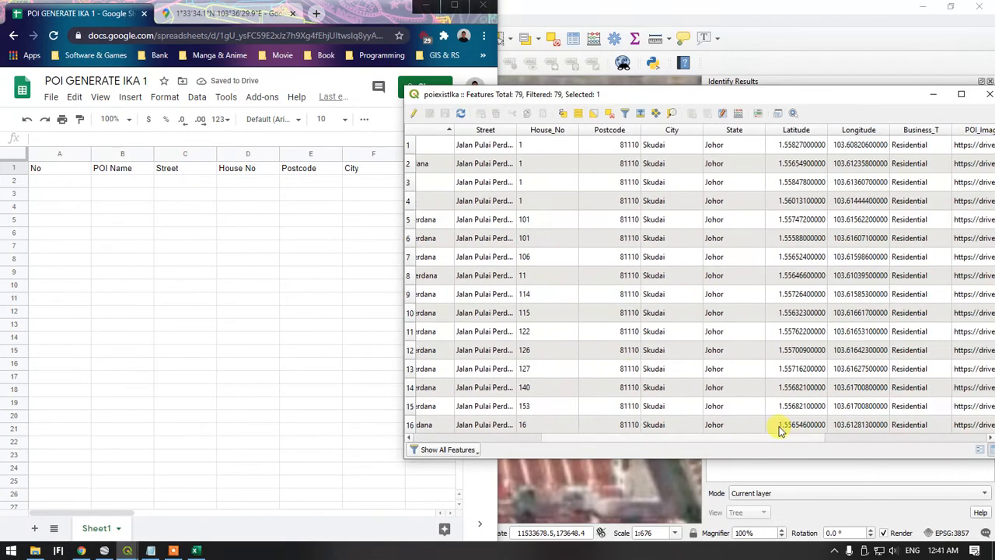
click(359, 220)
click(419, 168)
text(Sta)
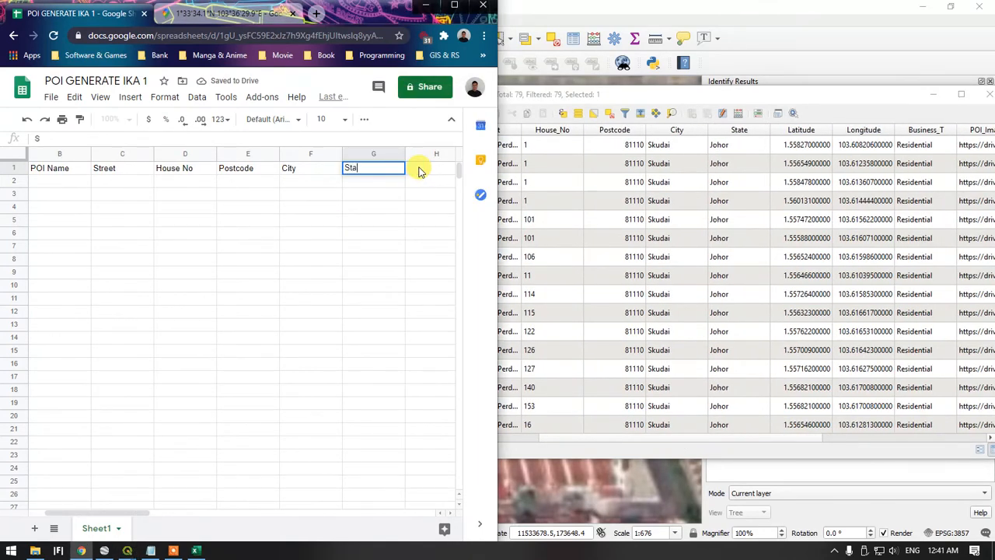
text(te)
Enter the coordinate column headers Latitude in cell H1 and Longitude in cell I1
click(420, 171)
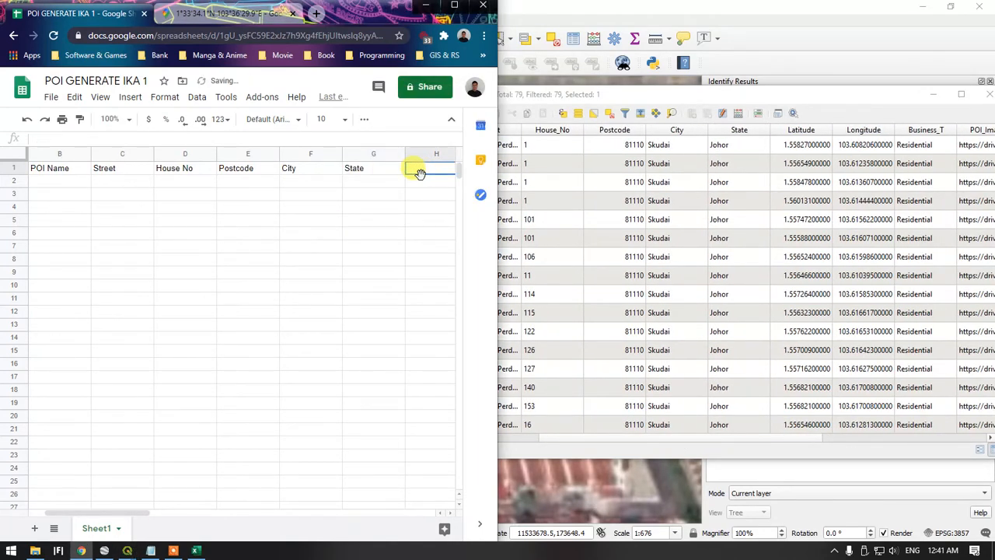
text(Latitude)
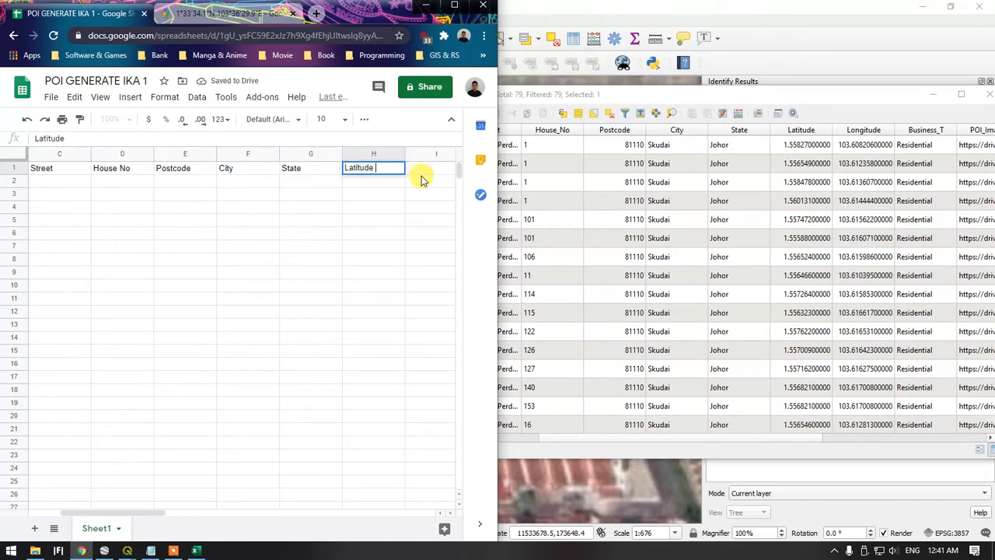
click(421, 171)
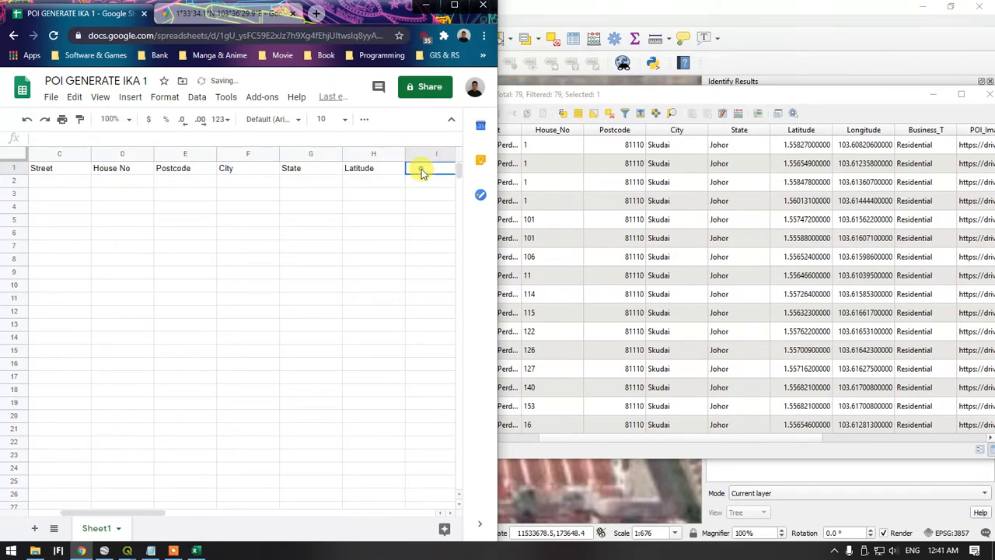
text(Longitude)
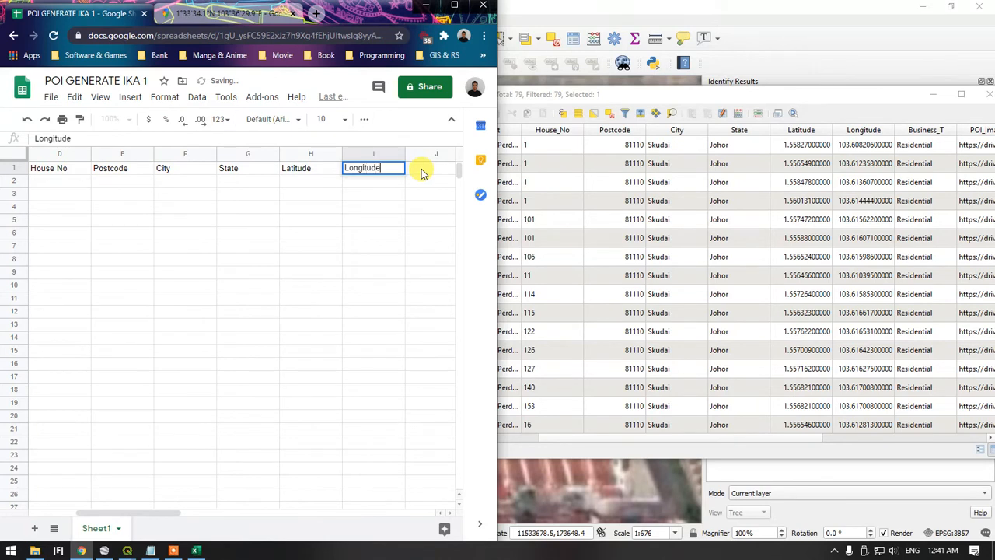
Enter the column headers Business Type in cell J1 and POI Image in cell K1
click(422, 169)
text(Bu)
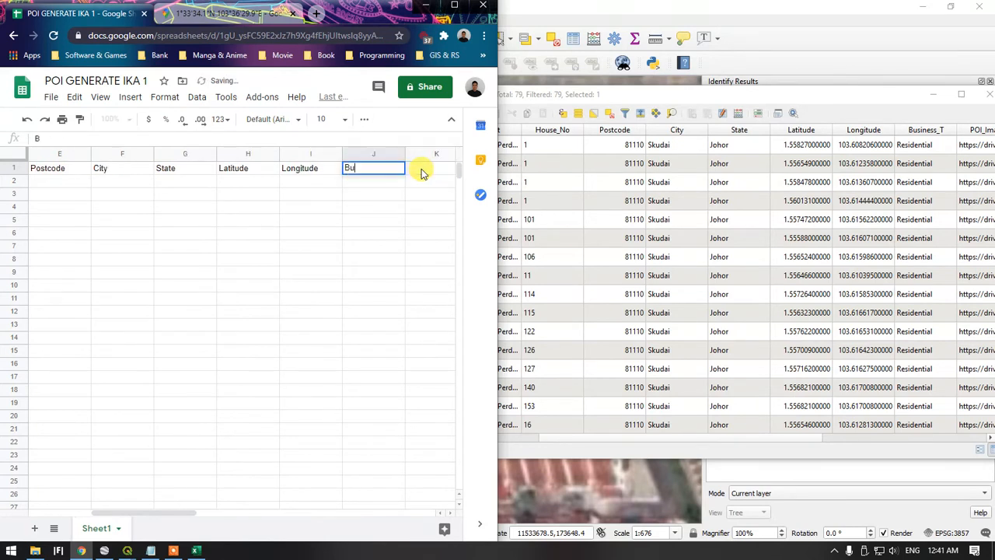
text(siness Type)
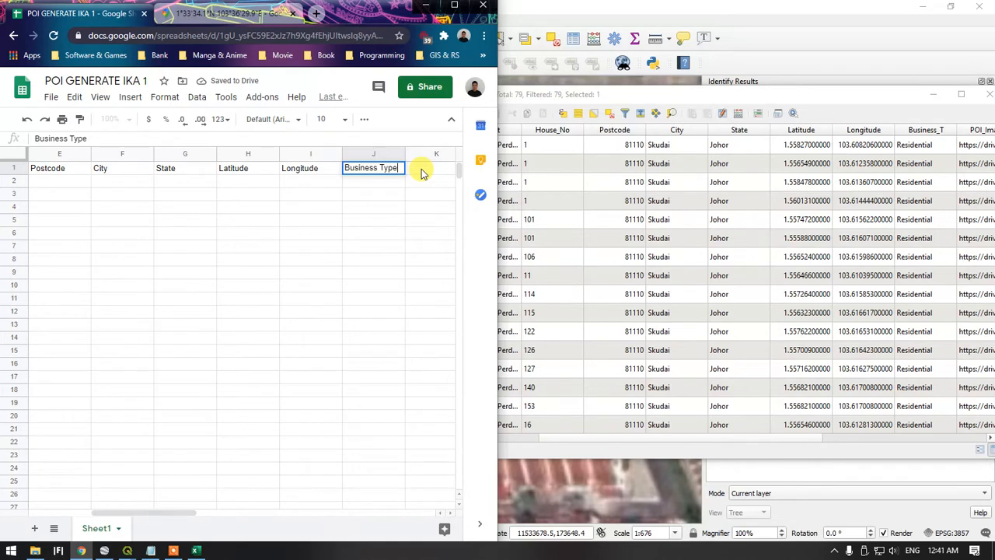
key(Return)
click(422, 168)
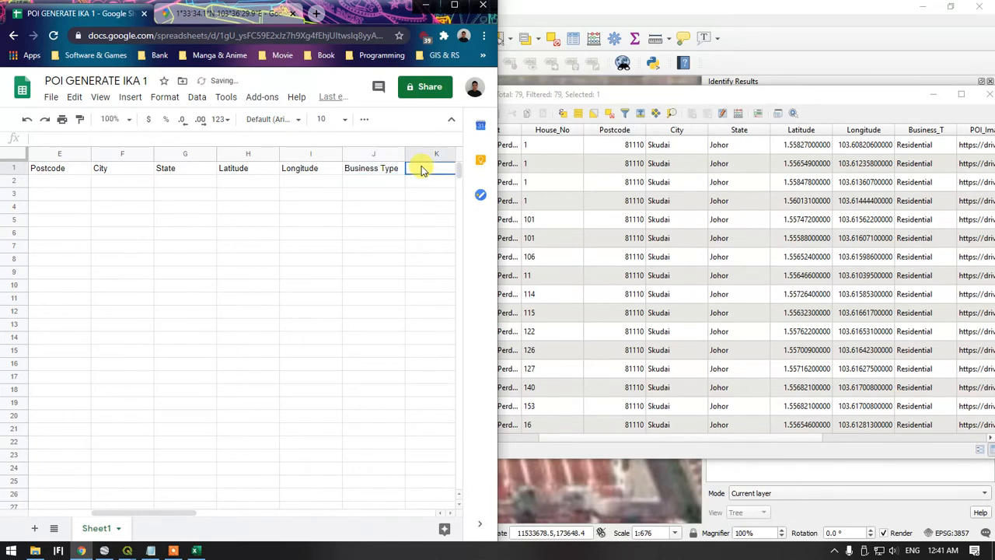
text(POI Ima)
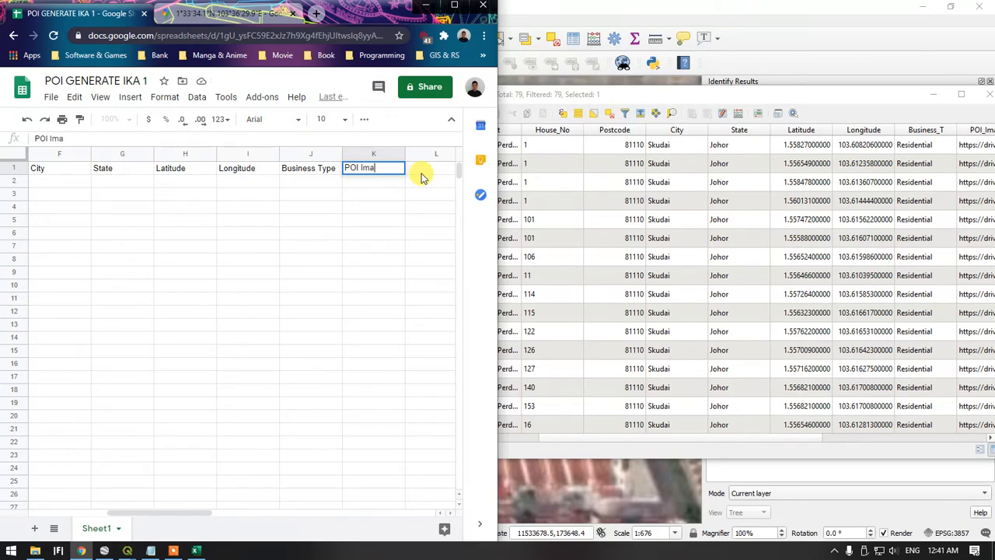
text(ge)
key(Tab)
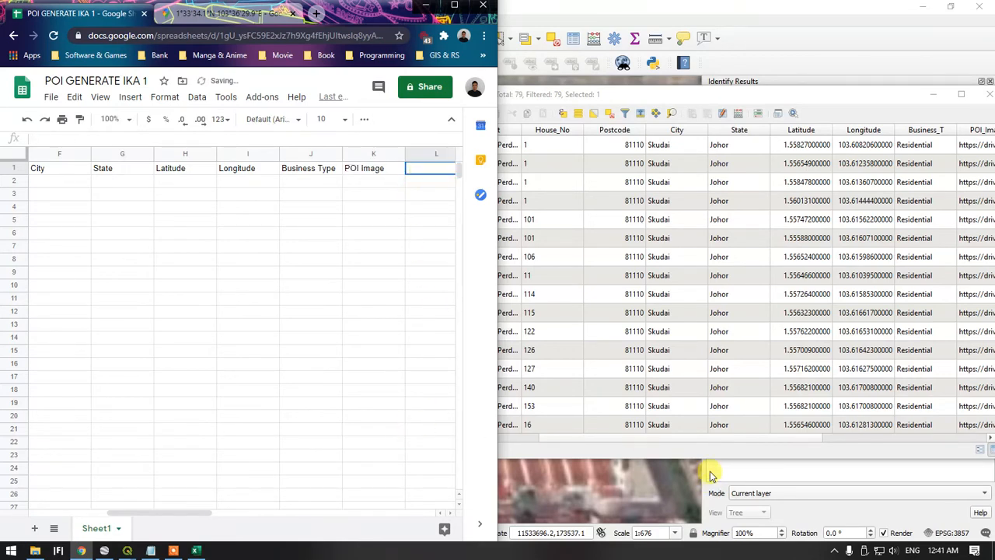
Check the remaining fields of the QGIS attribute table and enter the header Street Signboard in cell L1 of the spreadsheet
drag(808, 438, 970, 432)
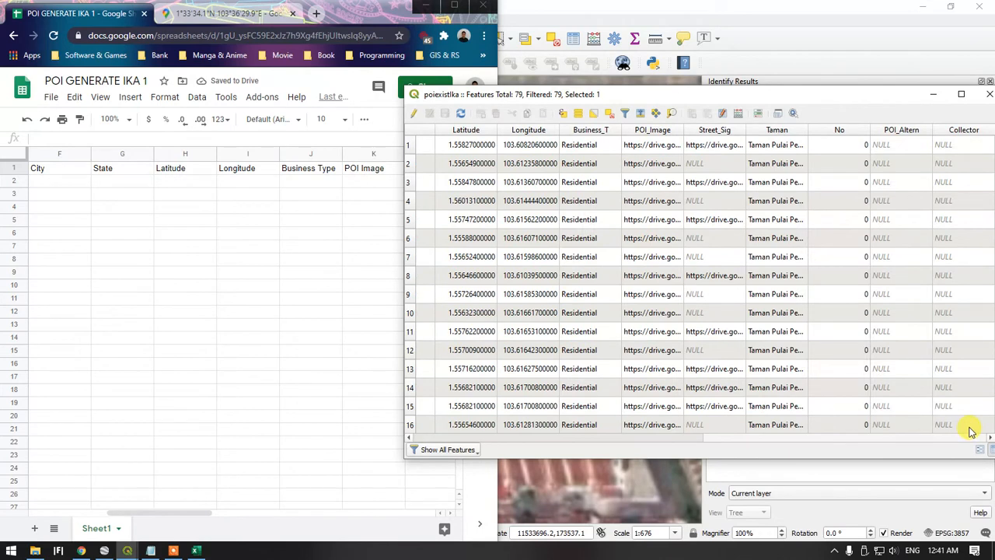
click(333, 207)
click(410, 180)
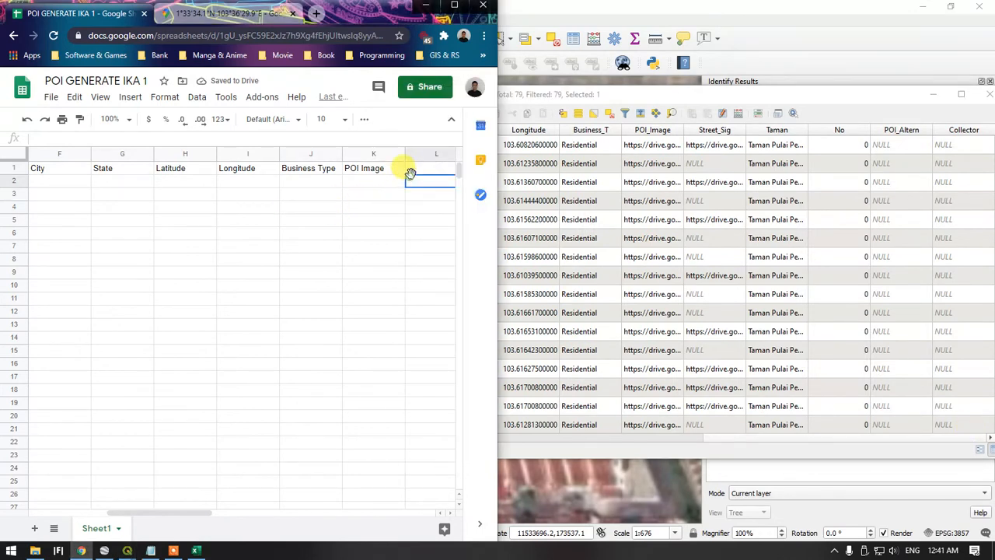
click(410, 169)
drag(193, 516, 227, 511)
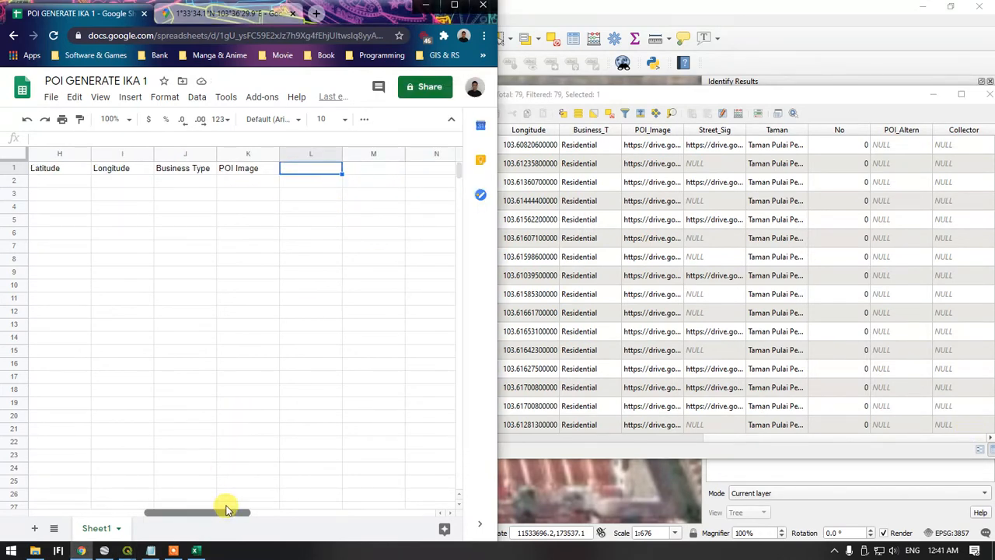
text(Street Sig)
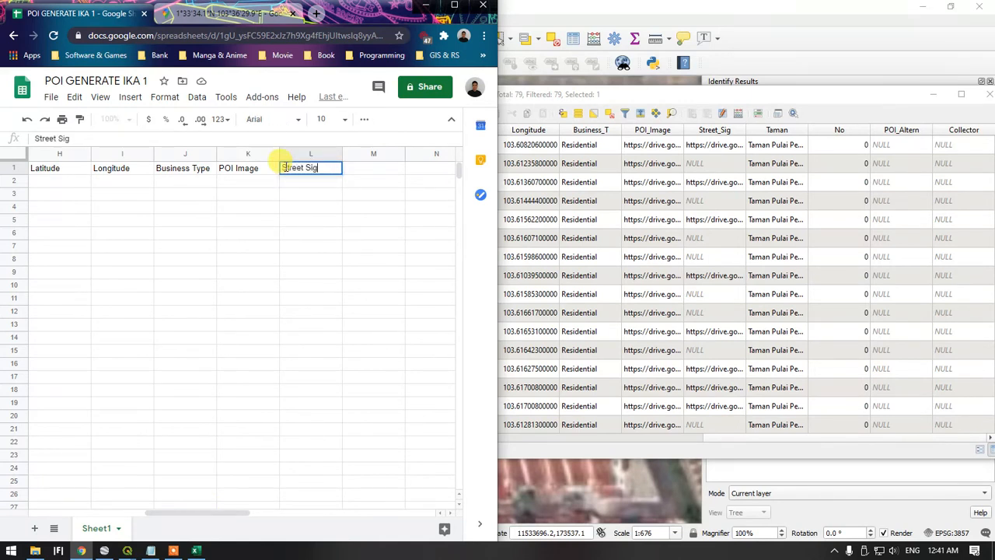
text(nboard)
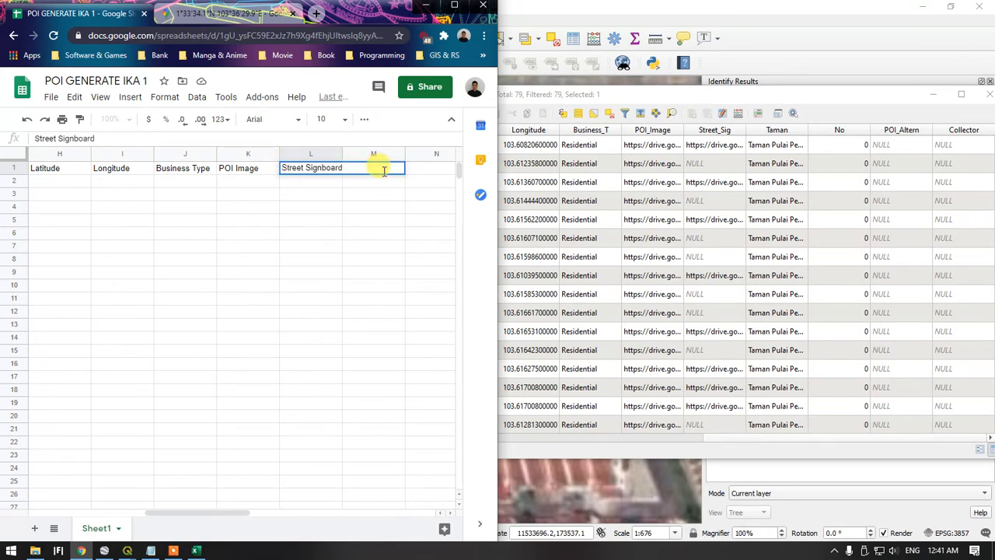
click(368, 192)
click(366, 168)
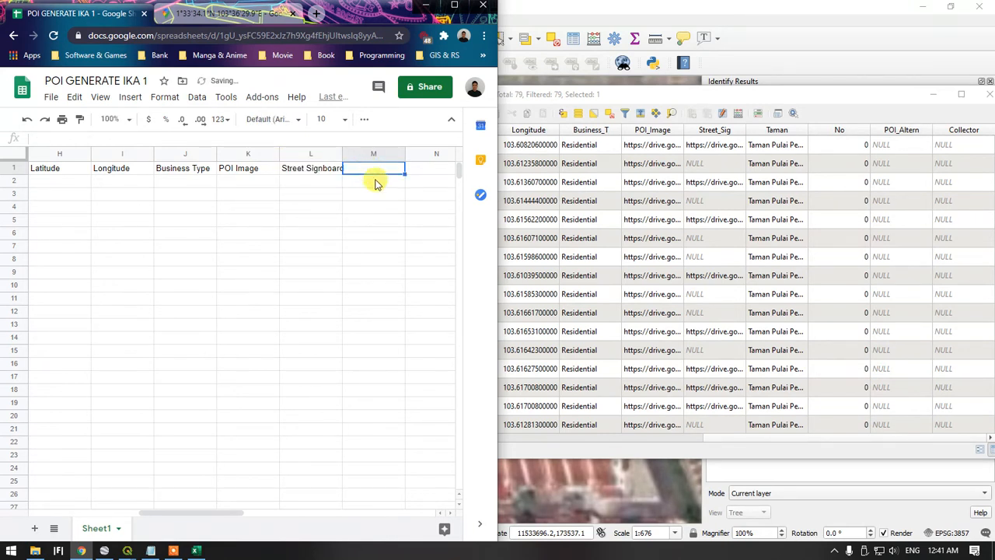
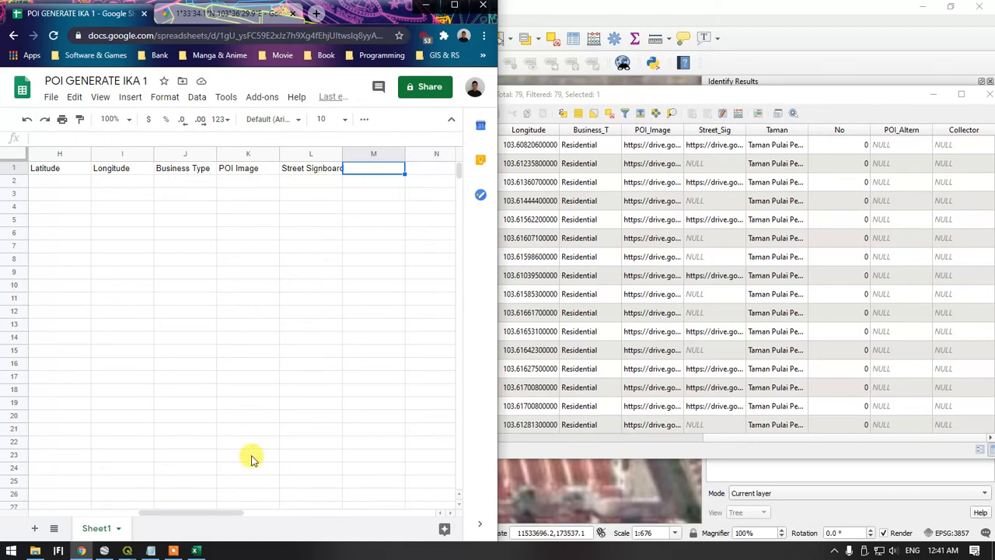
Enter the column header Collector in cell M1 of the spreadsheet
drag(235, 515, 251, 520)
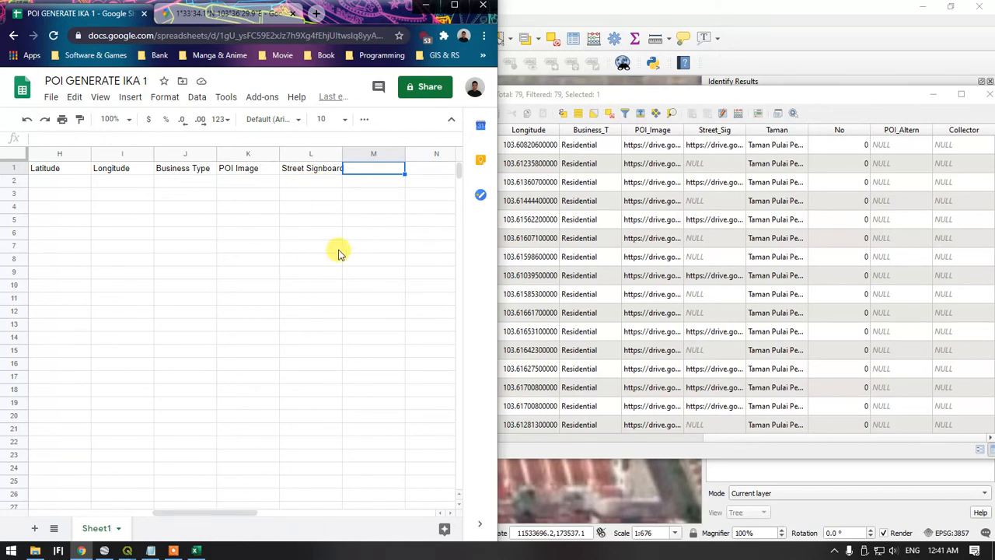
text(Collector)
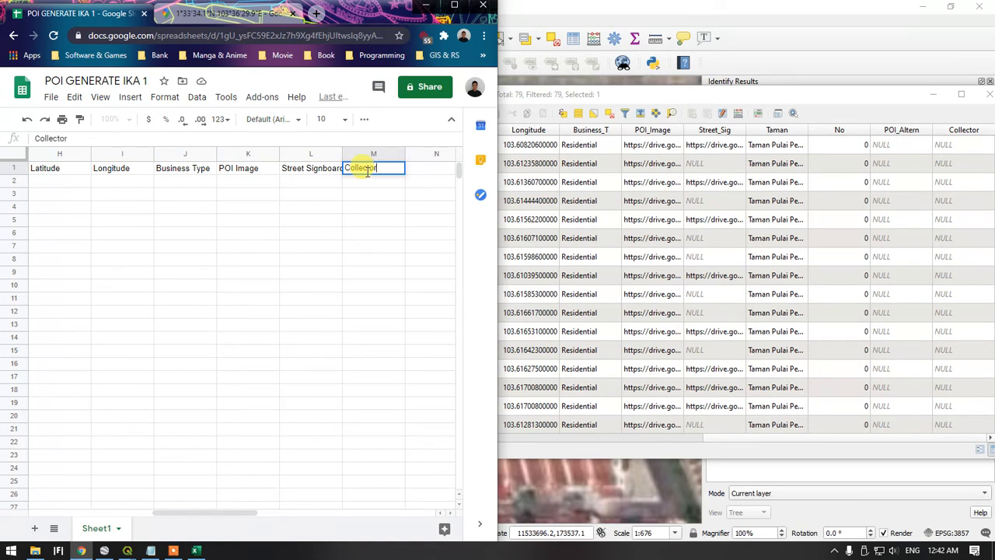
click(195, 416)
Insert a column directly after POI Name and give it the header POI Alternative Name
drag(231, 512, 37, 529)
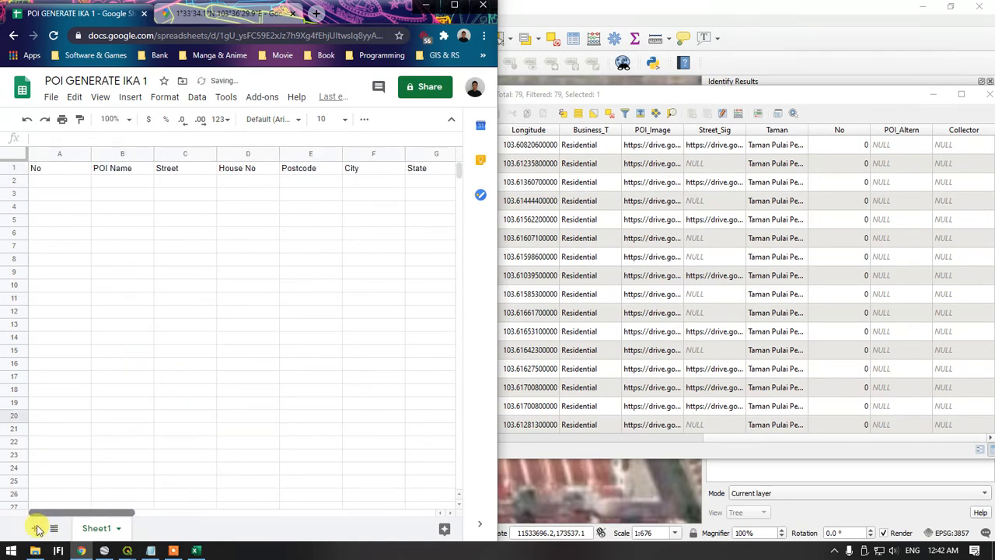
click(122, 153)
right_click(122, 153)
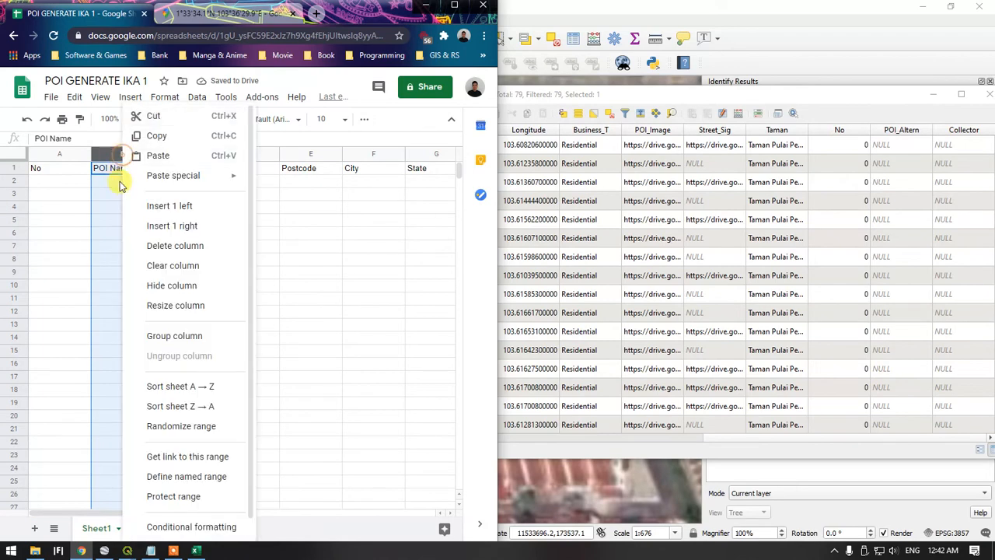
click(207, 226)
text(Po)
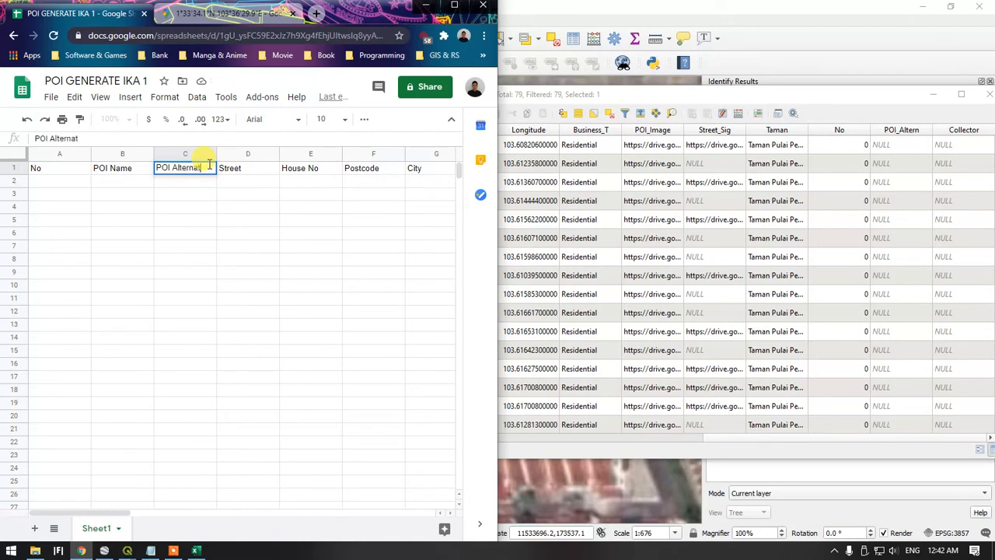
text(I Alternative Name)
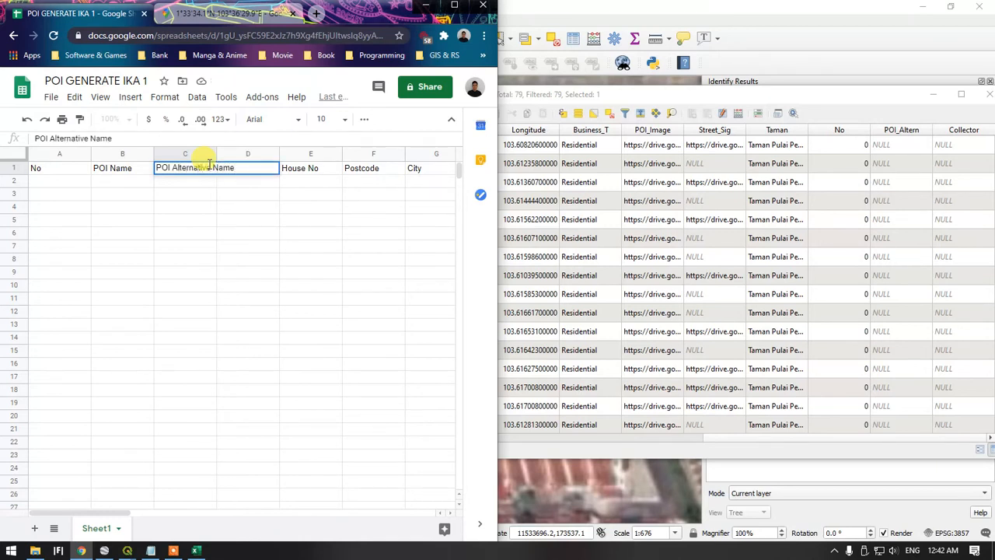
click(195, 221)
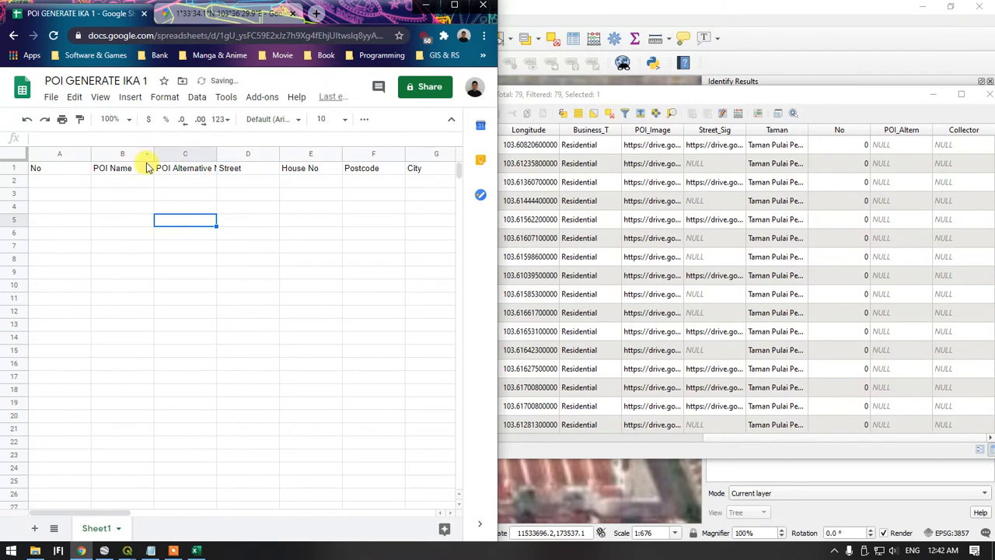
Bring up the testcsv workbook in Excel beside the Google Sheet and enter 1 as the first record's No in cell A2 of the sheet
click(122, 182)
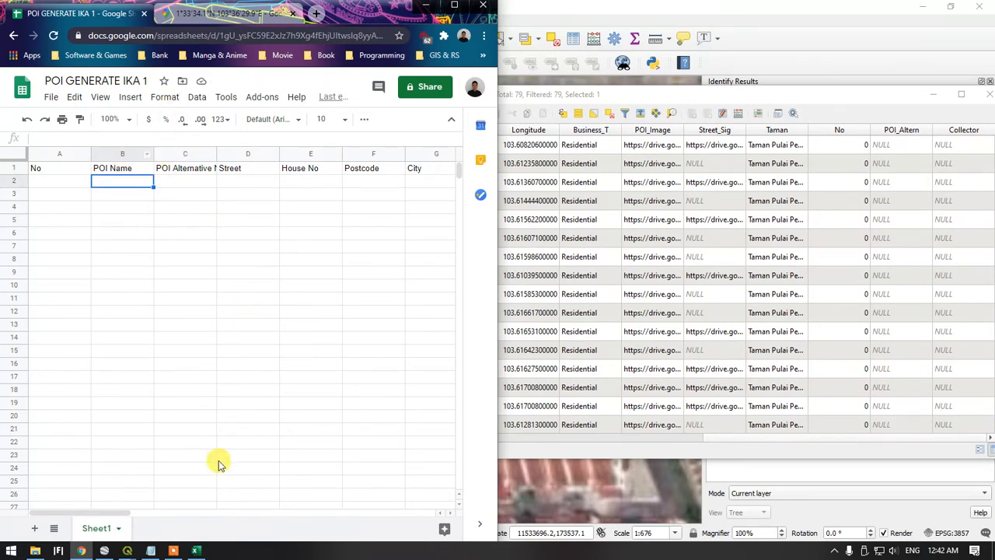
click(202, 551)
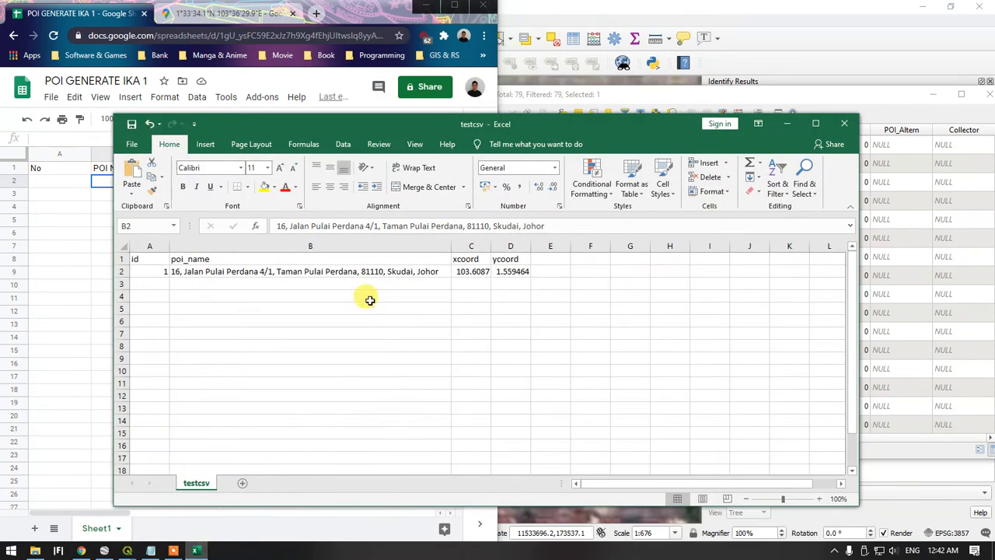
drag(324, 122, 480, 83)
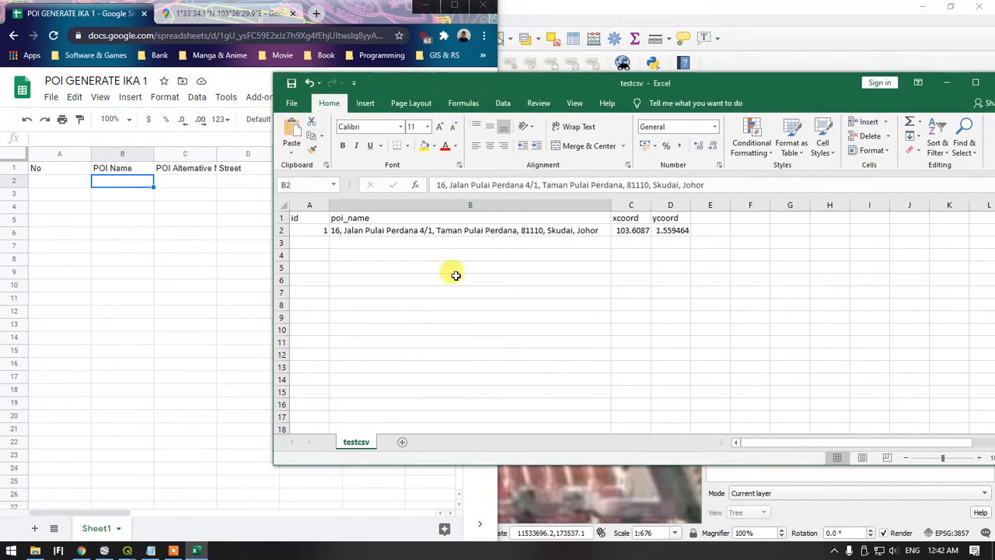
click(81, 183)
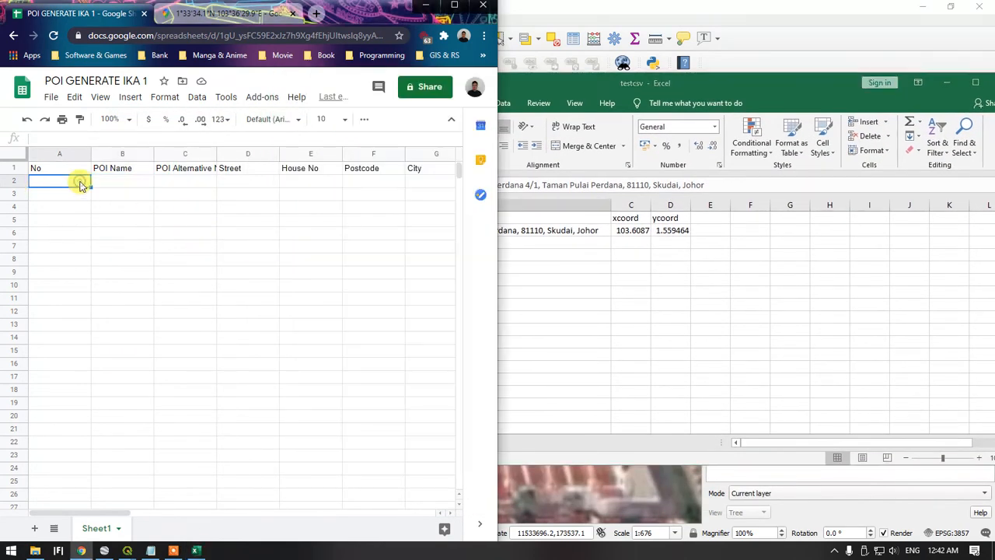
text(1)
Begin a Text to Columns conversion of the poi_name address in cell B2 of the Excel testcsv workbook, using the Delimited data type
click(706, 275)
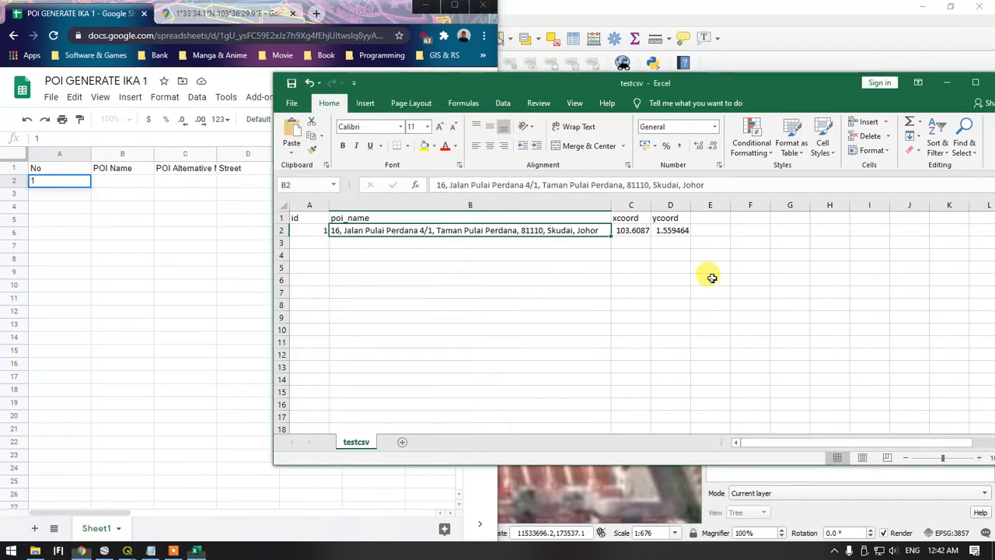
click(426, 238)
click(427, 230)
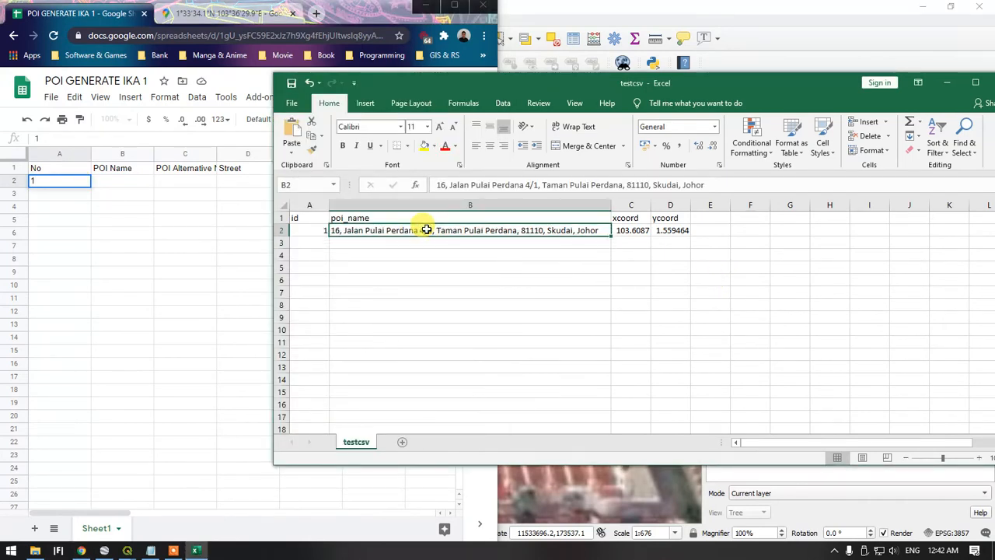
click(503, 103)
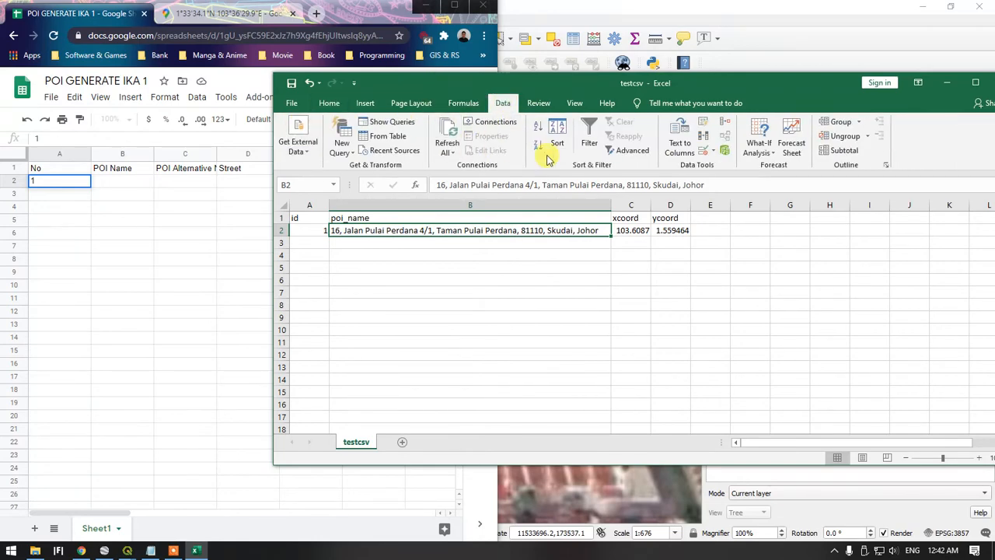
click(673, 145)
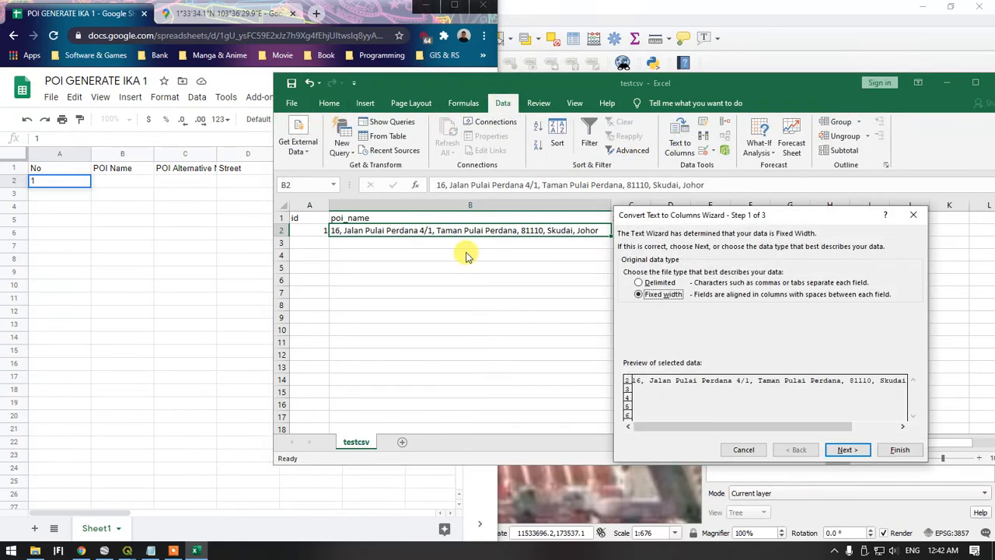
drag(630, 207, 391, 177)
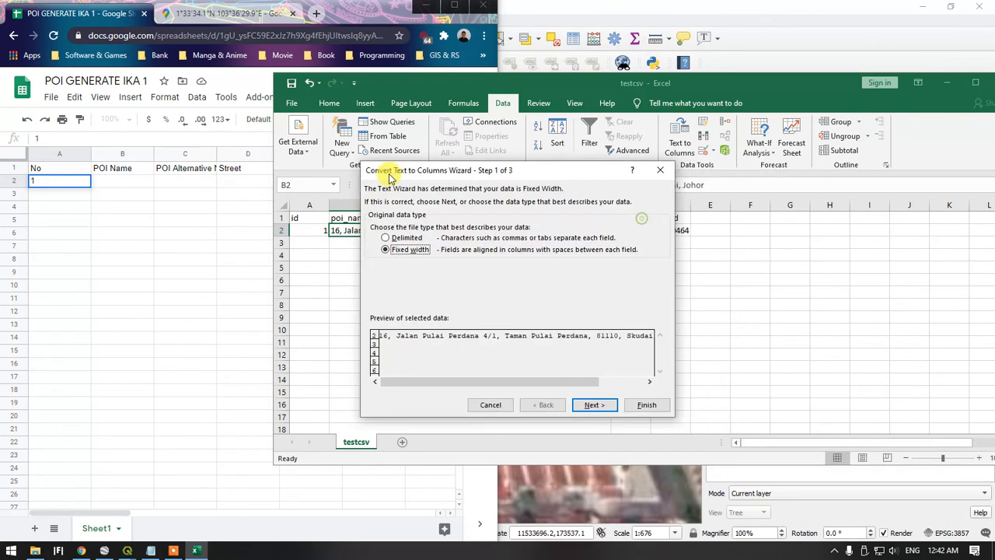
click(402, 239)
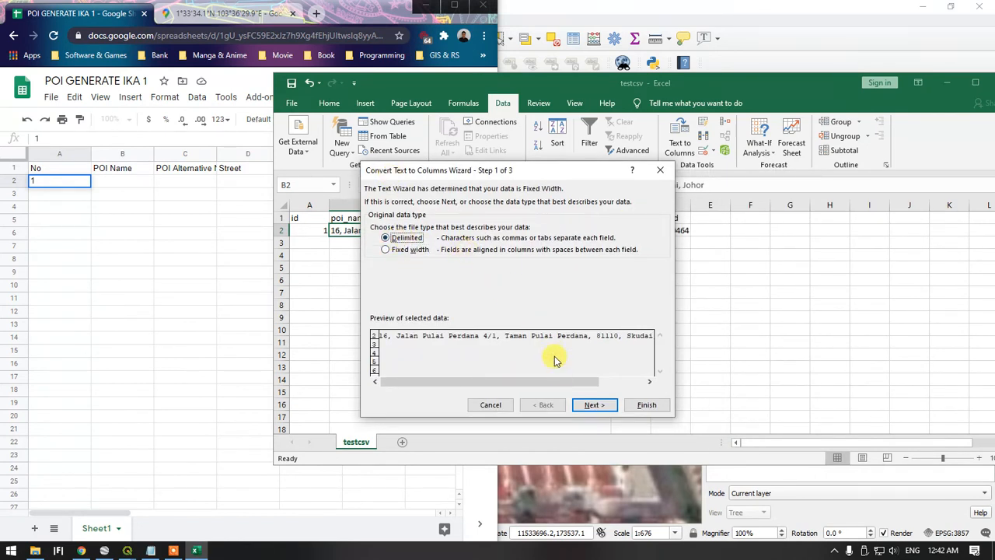
click(591, 404)
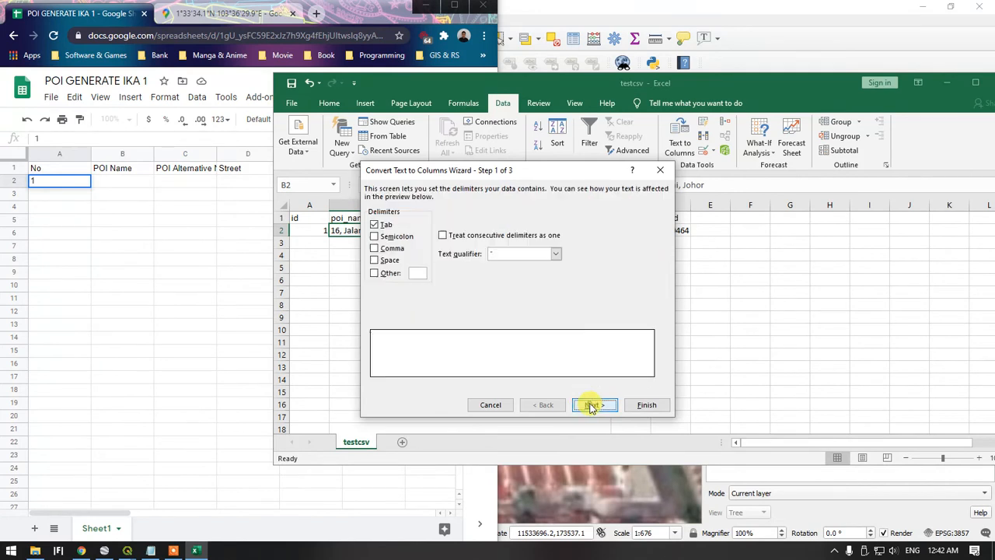
Try to split the address with Comma as the only delimiter and General format at destination $B$2, and undo the split
click(381, 225)
click(376, 248)
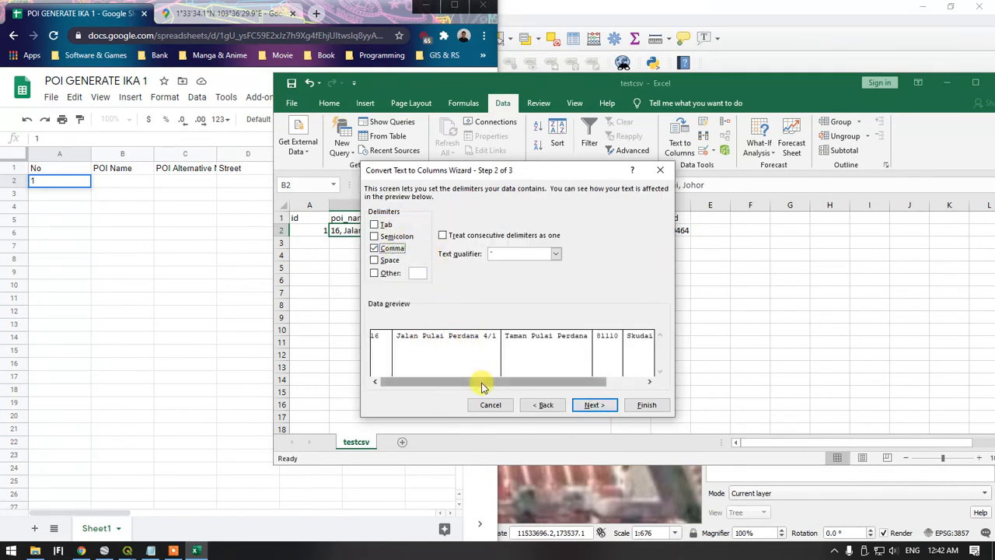
drag(482, 386, 583, 382)
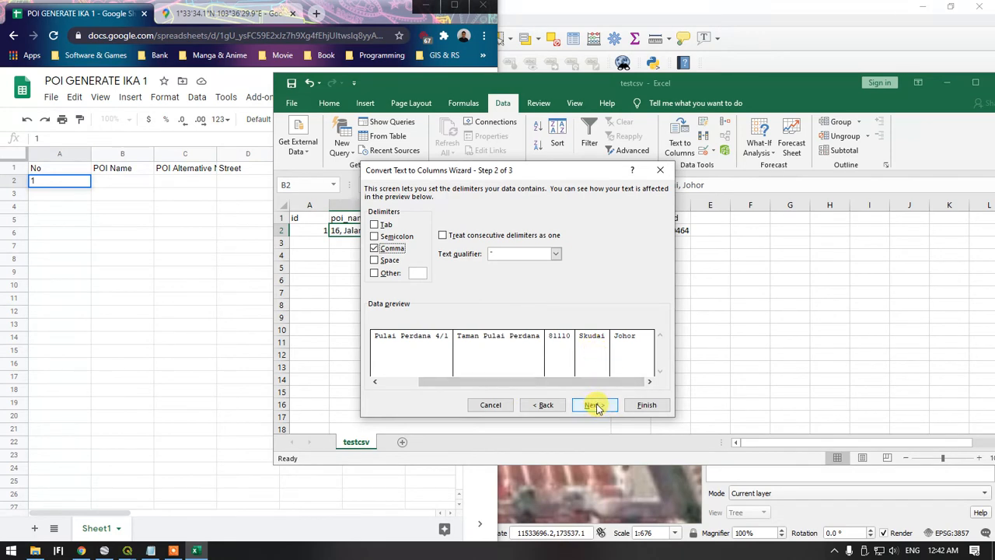
click(595, 406)
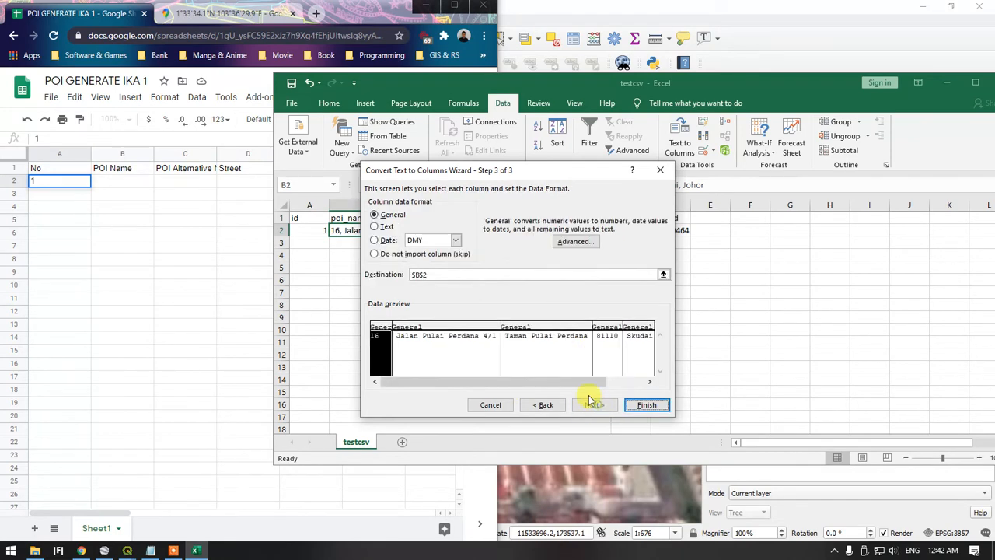
click(651, 407)
click(488, 311)
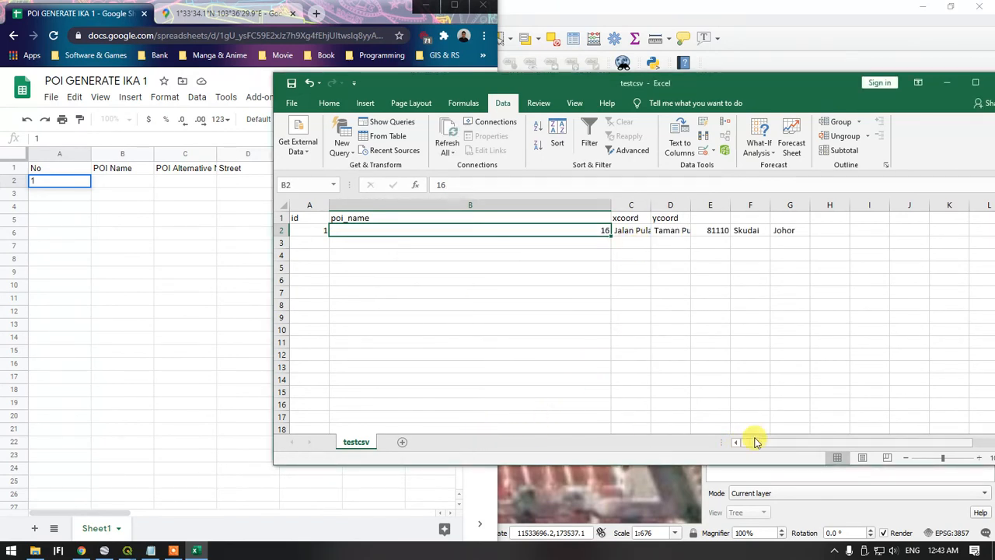
mouse_move(754, 441)
mouse_down()
mouse_move(782, 440)
mouse_move(758, 443)
mouse_up()
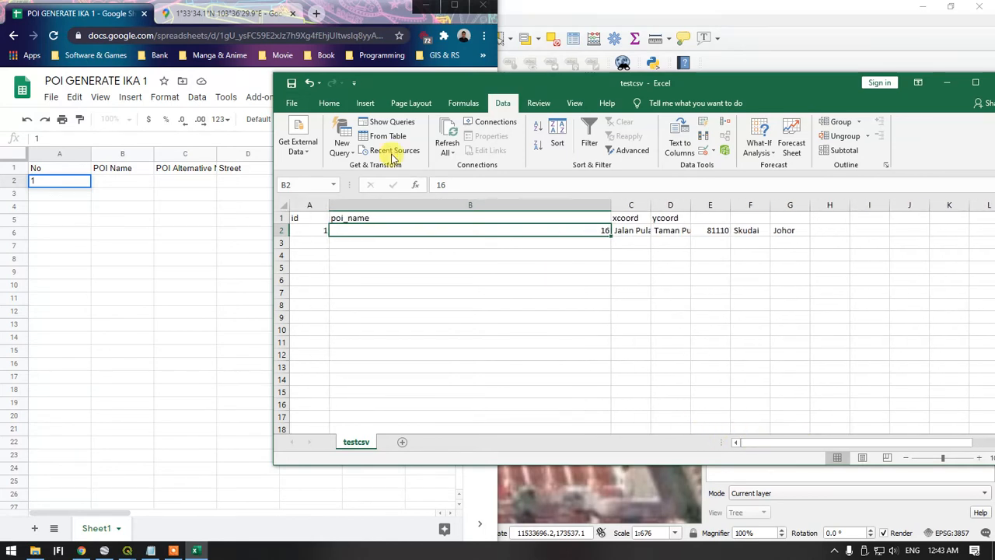
click(310, 79)
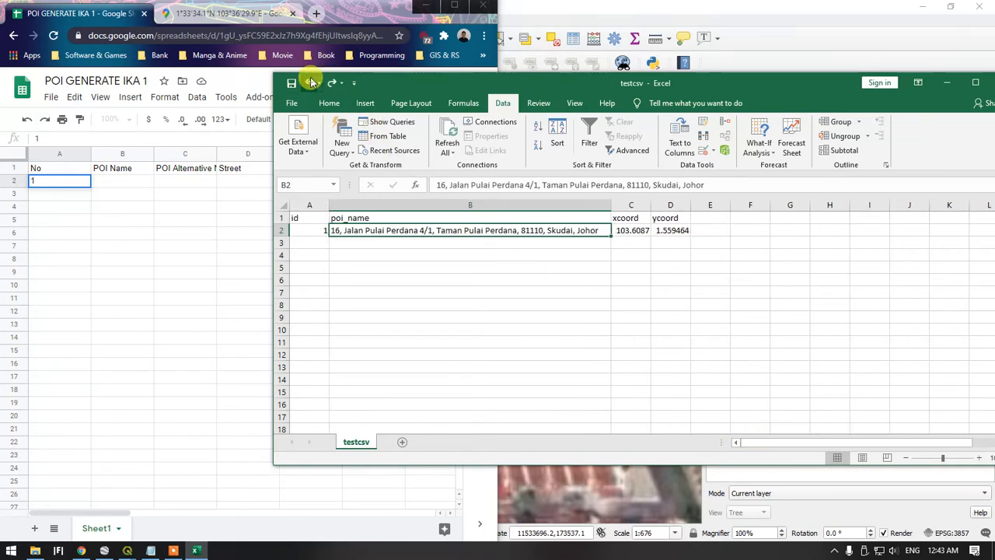
Copy the full poi_name address from testcsv and paste it as values only into POI Name cell B2 of the Google Sheet
right_click(394, 227)
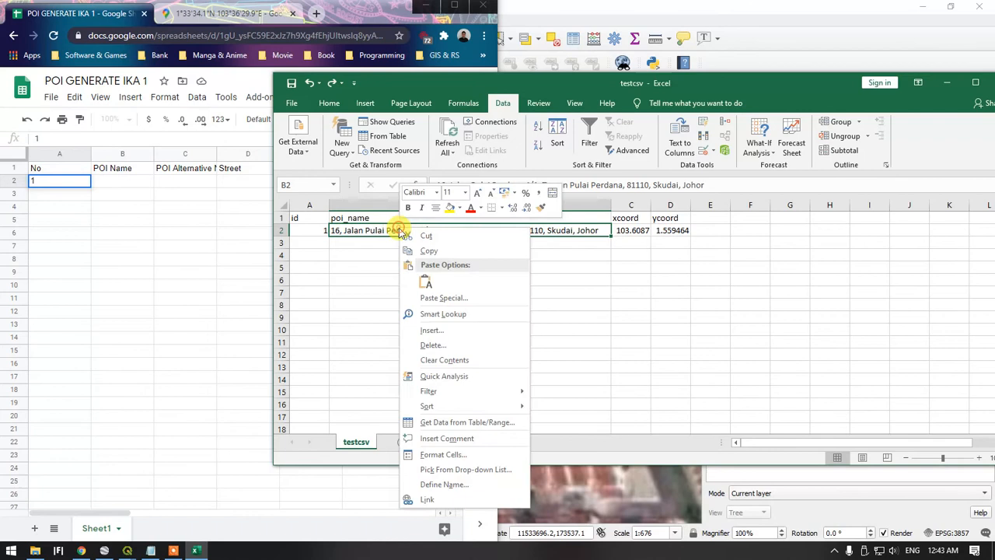
click(434, 250)
click(134, 182)
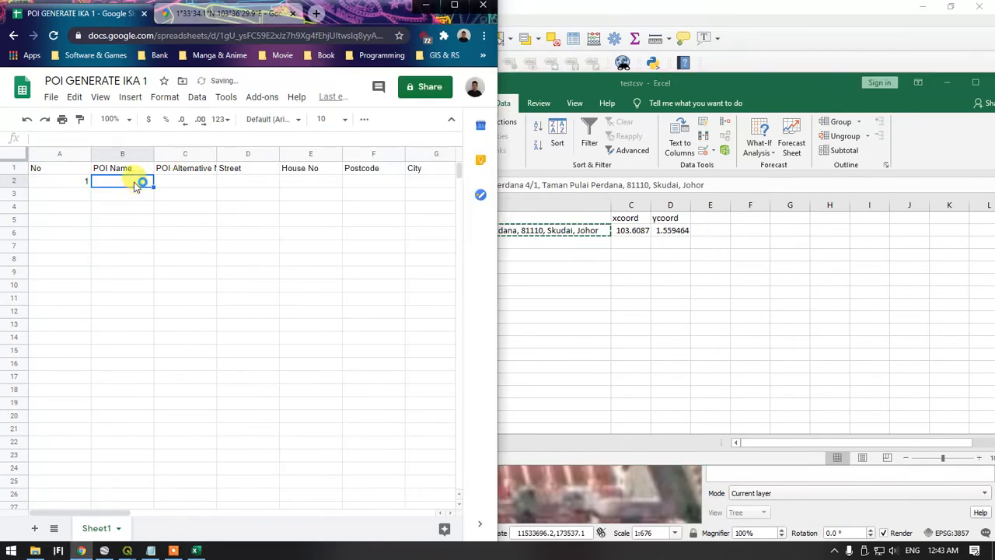
key(ctrl+v)
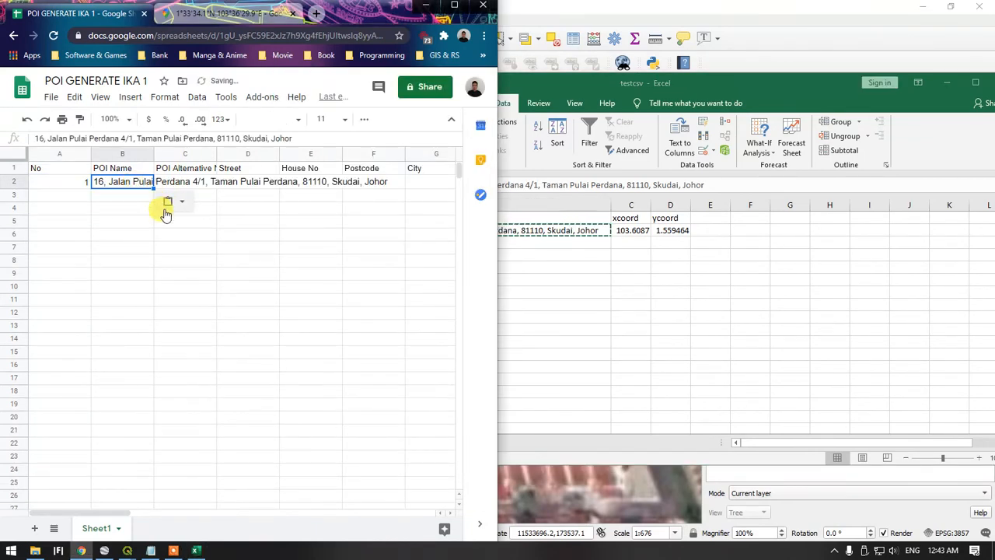
key(ctrl+z)
key(ctrl+shift+v)
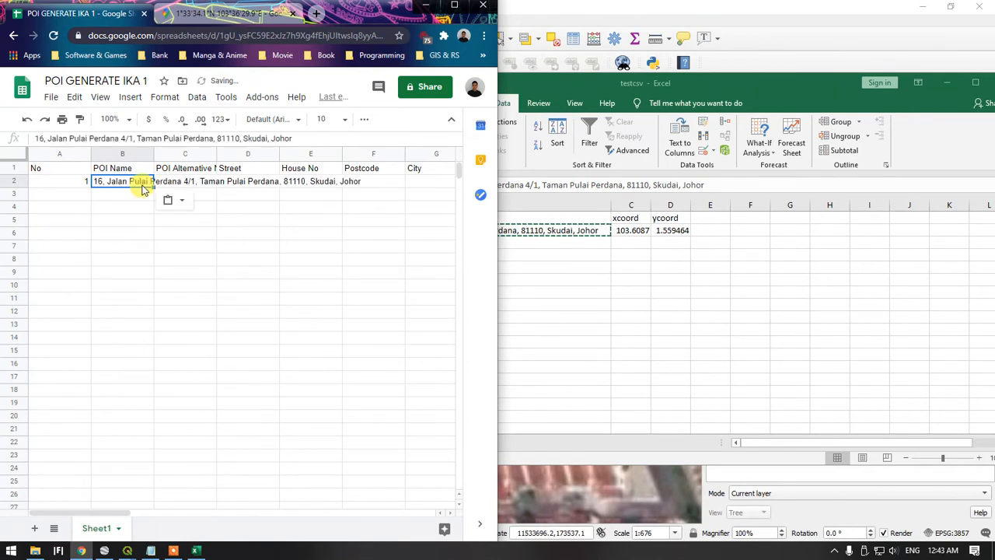
Remove the postcode, city and state from the POI Name in cell B2 and widen column B to fit the remaining address
click(200, 137)
drag(214, 138, 309, 137)
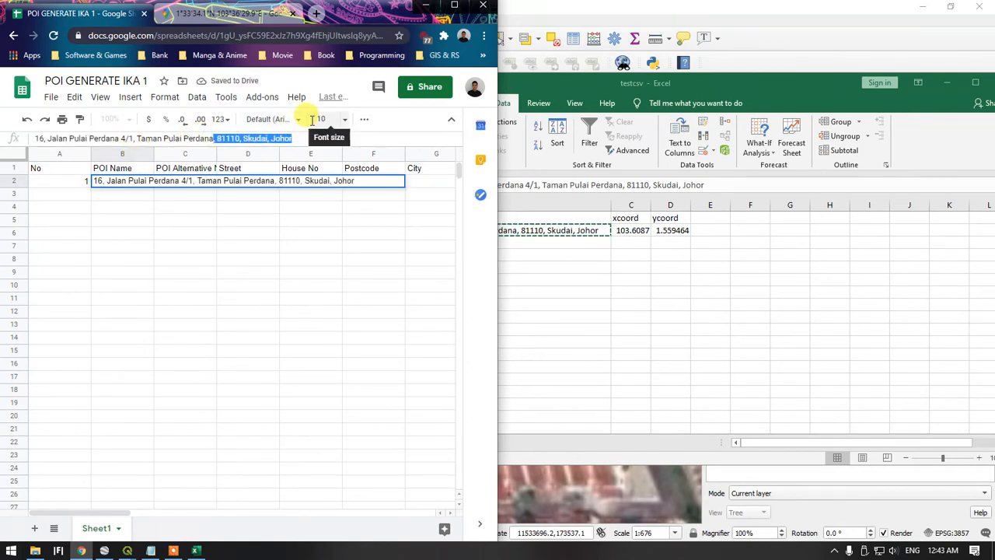
key(BackSpace)
click(237, 230)
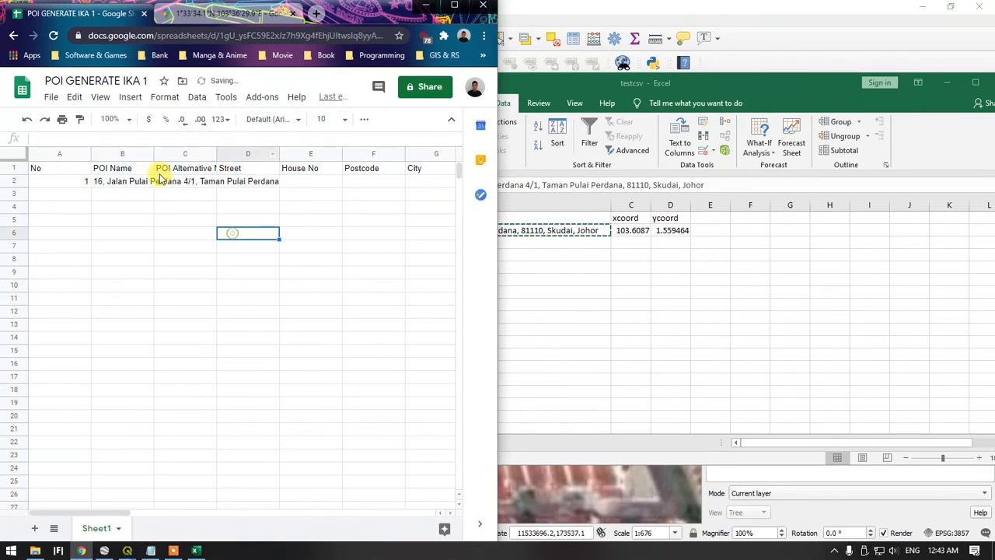
drag(155, 155, 292, 157)
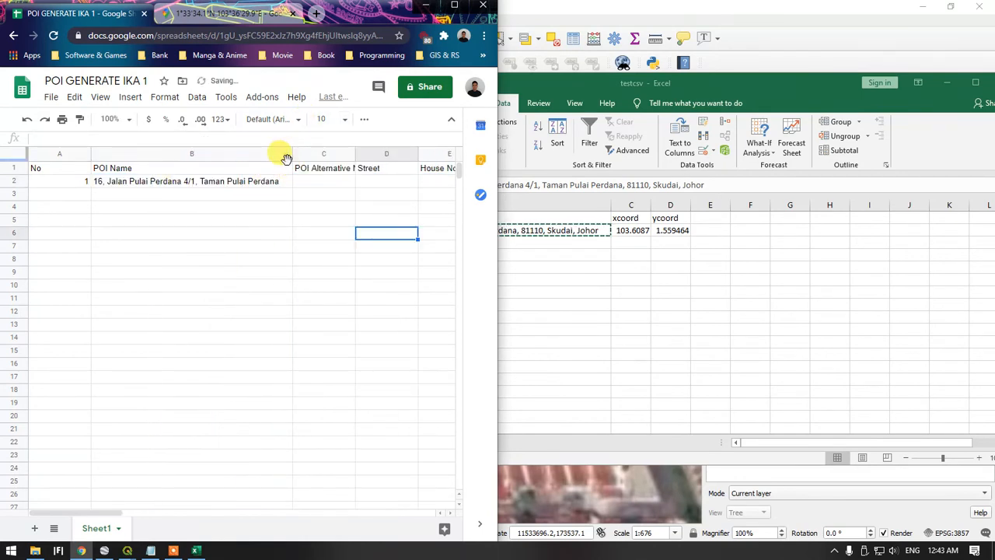
Split the poi_name address in cell B2 of the Excel testcsv workbook into comma-delimited columns, General format, destination $B$2, replacing the existing data
click(563, 229)
click(549, 281)
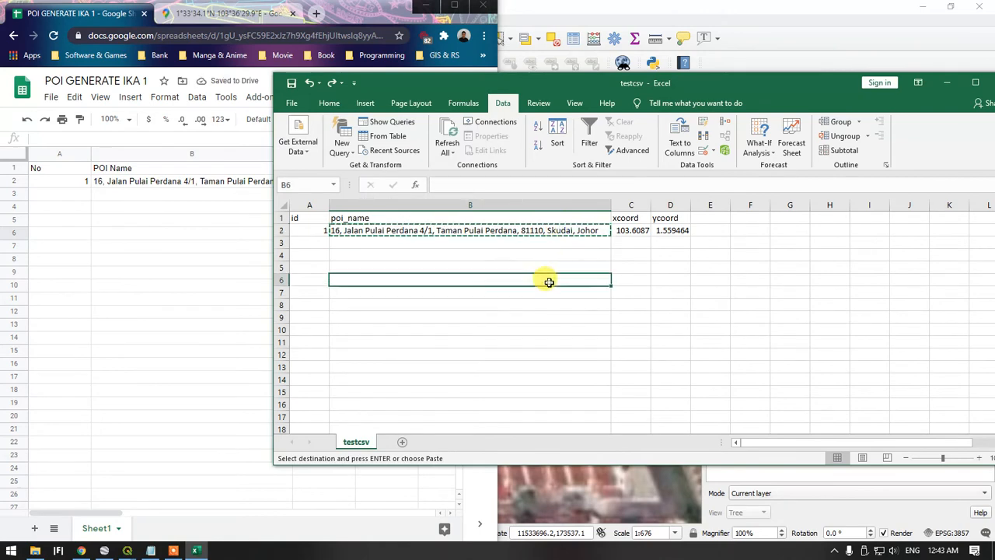
click(530, 230)
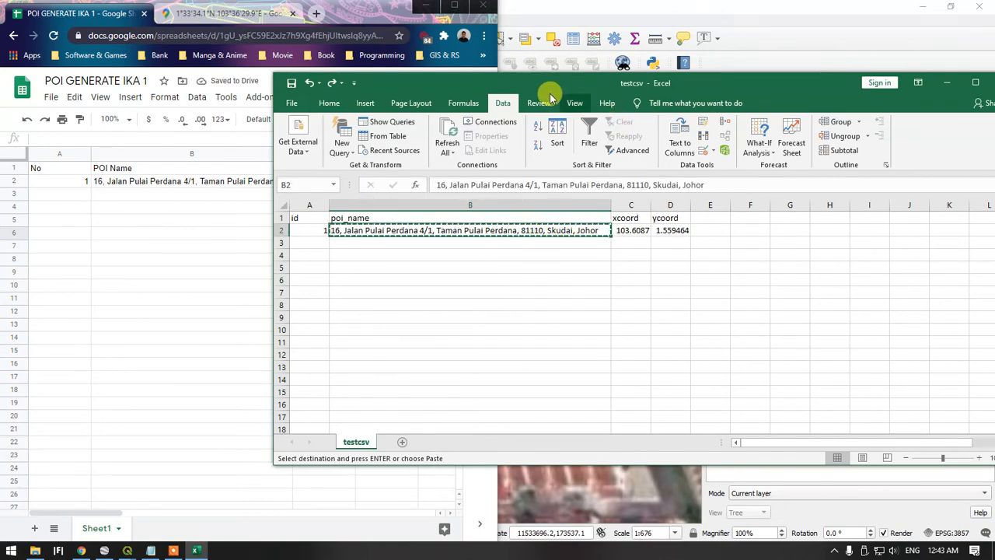
click(679, 138)
click(404, 237)
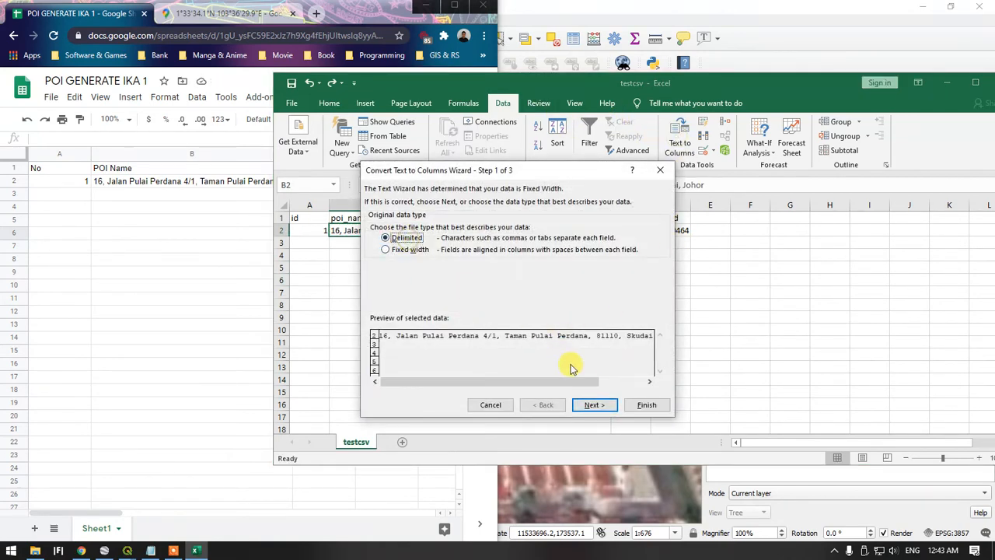
click(599, 404)
click(595, 405)
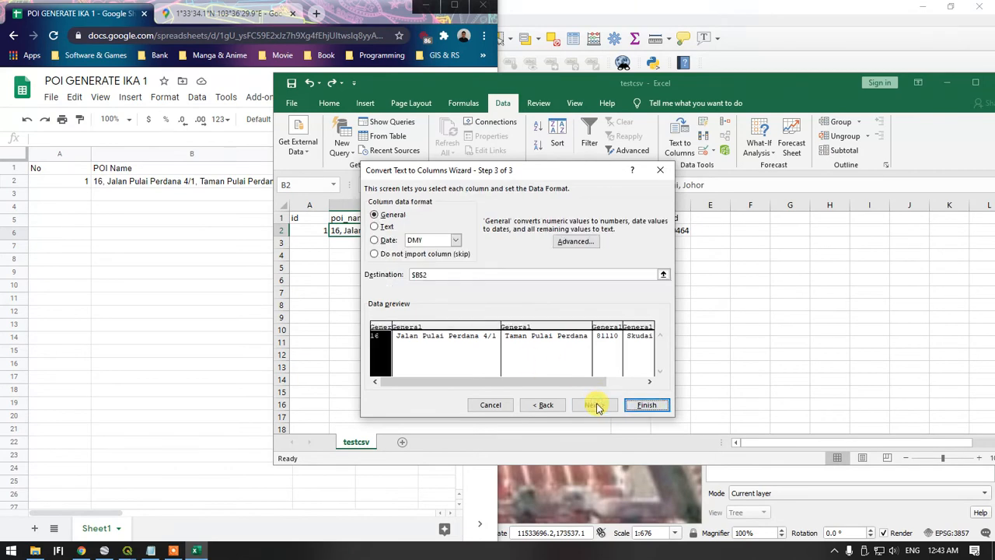
click(641, 404)
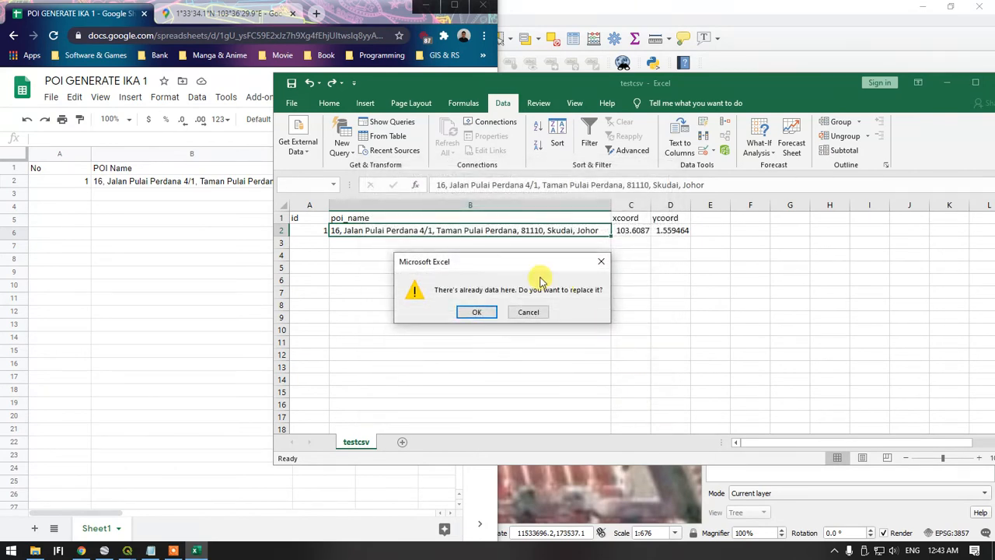
click(480, 311)
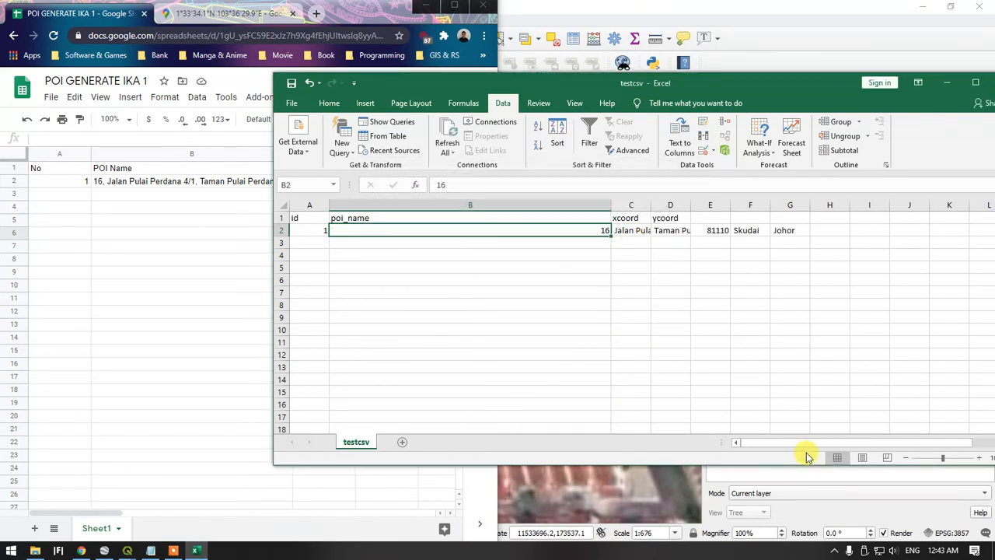
Copy the split postcode, city and state cells E2:G2 in testcsv
drag(801, 449, 817, 446)
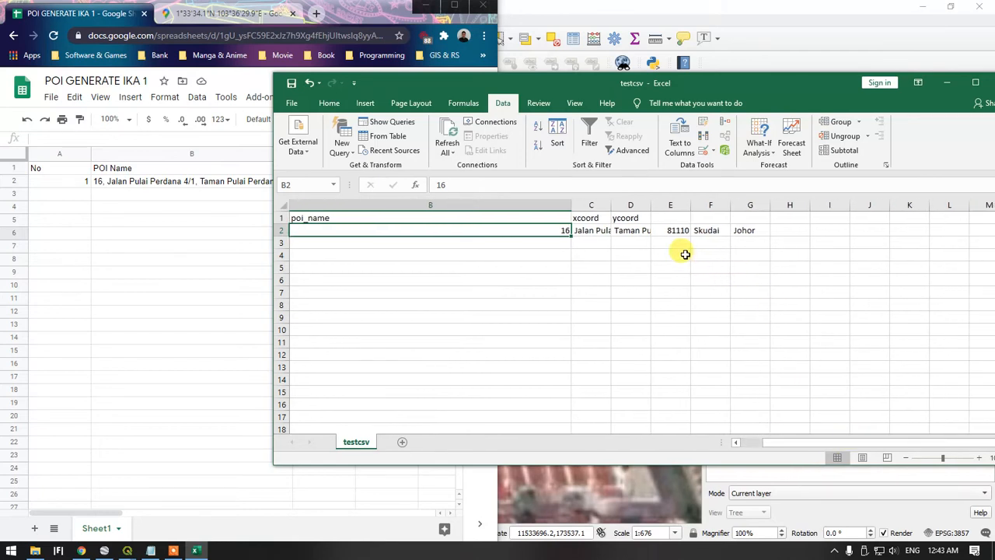
click(668, 231)
drag(668, 231, 742, 230)
right_click(742, 230)
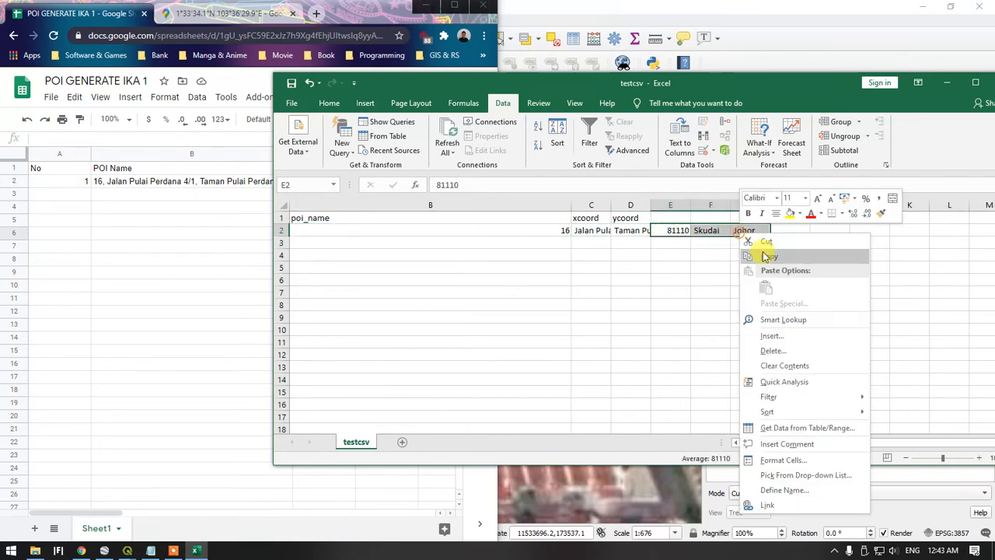
click(770, 257)
Paste the copied postcode, city and state as values only into cells F2:H2 of the Google Sheet
key(alt+Tab)
click(331, 184)
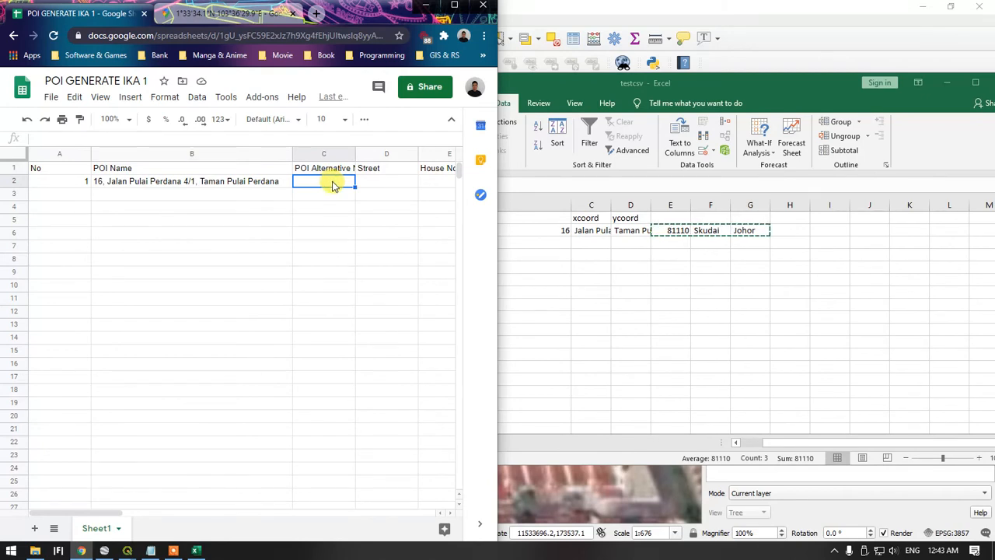
click(382, 187)
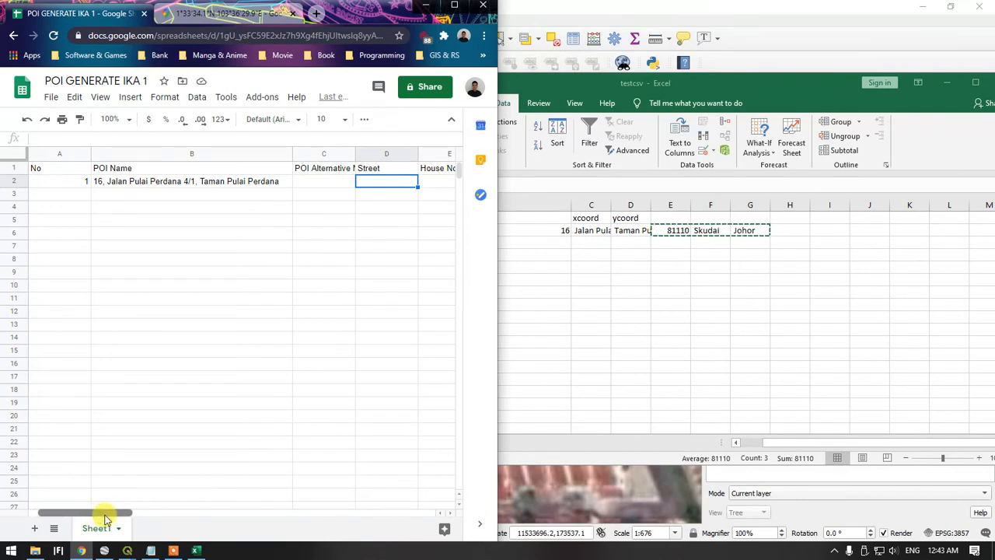
drag(105, 518, 164, 509)
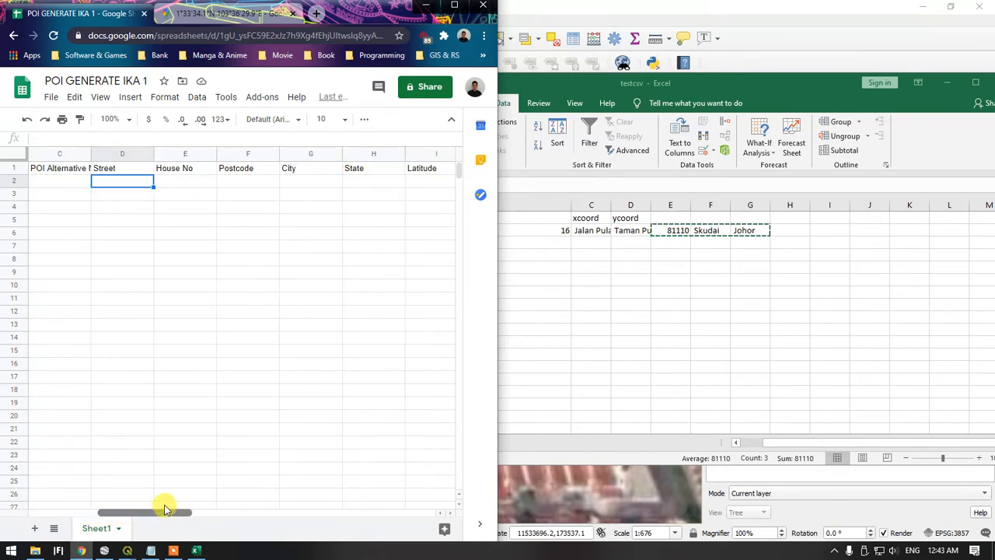
click(192, 184)
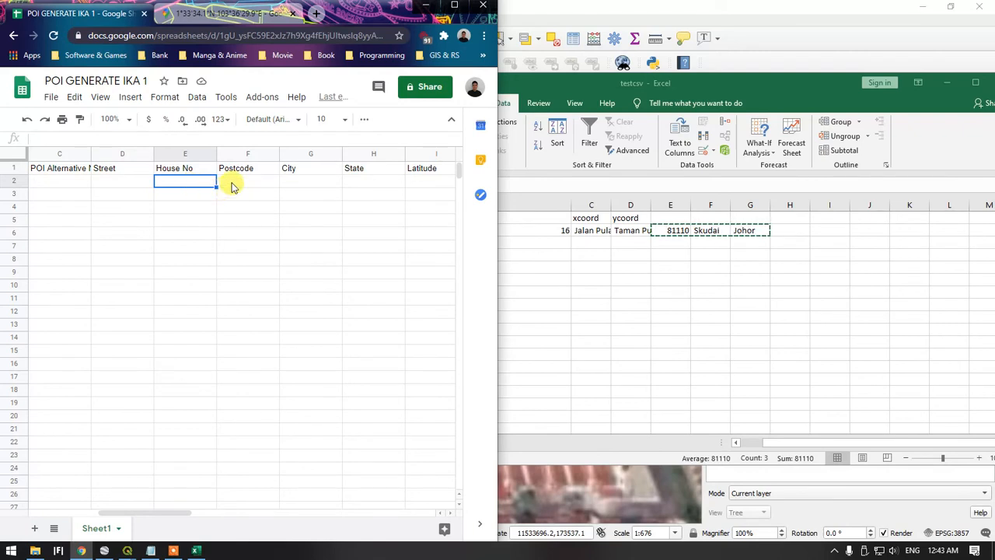
click(232, 184)
key(ctrl+v)
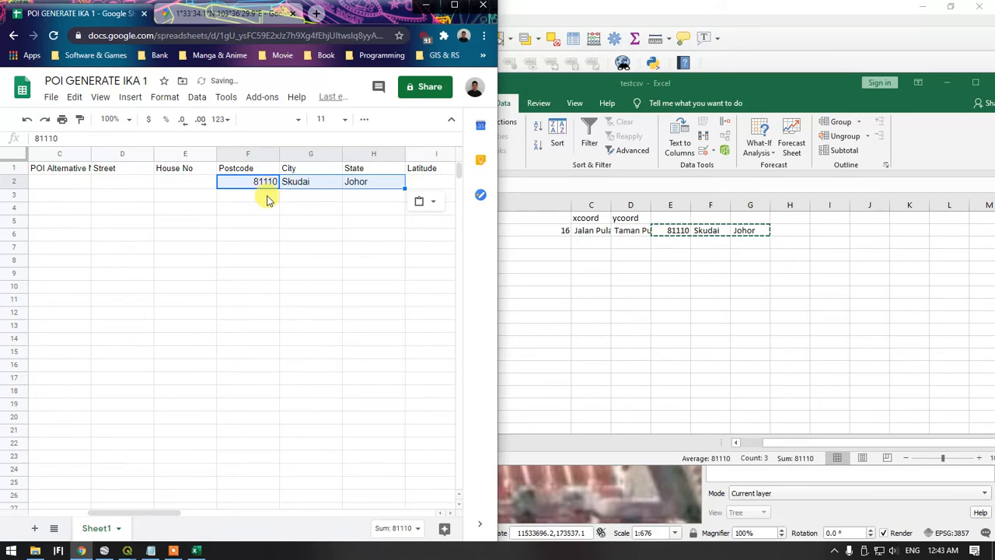
key(ctrl+z)
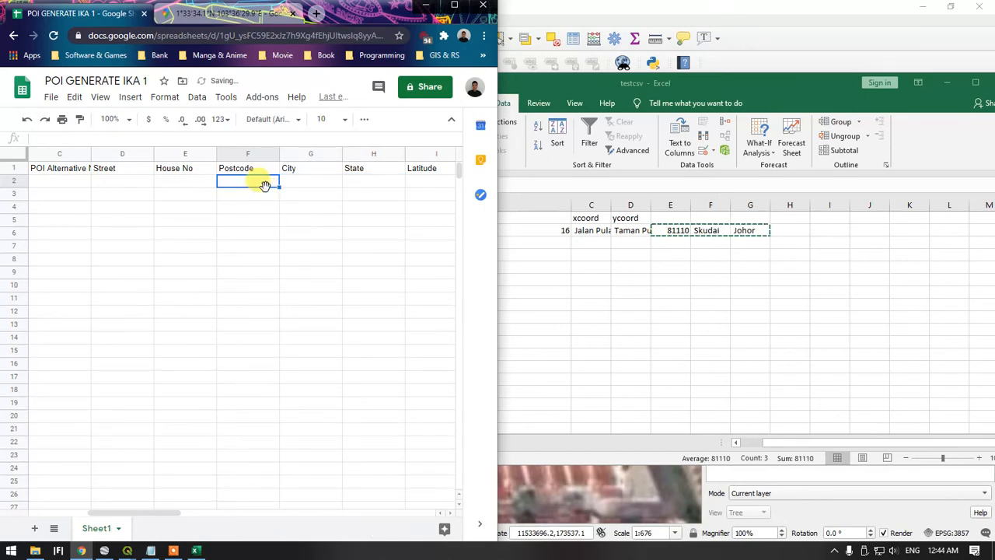
key(ctrl+v)
Copy the house number from cell B2 of testcsv and paste it as values only into House No cell E2 of the Google Sheet
click(184, 191)
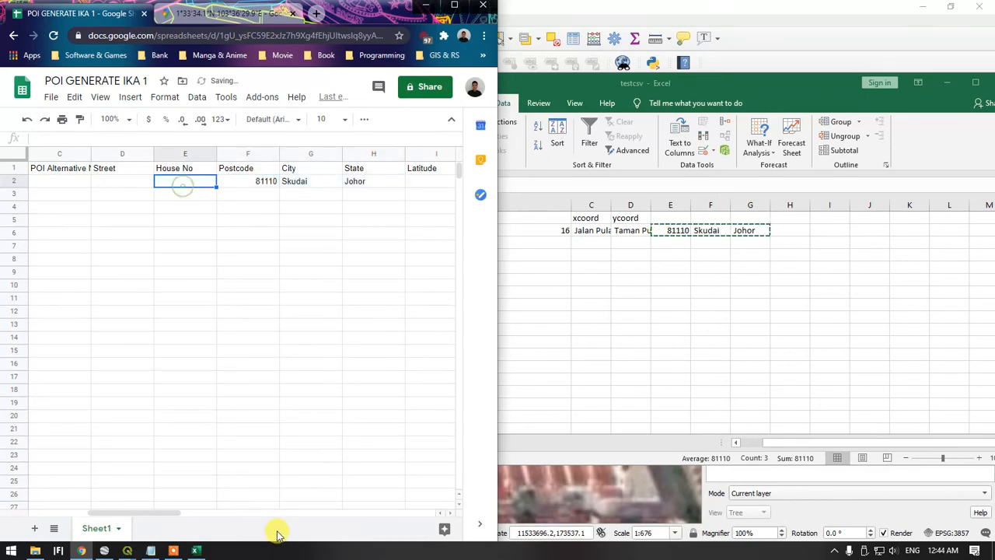
drag(167, 515, 104, 509)
click(629, 300)
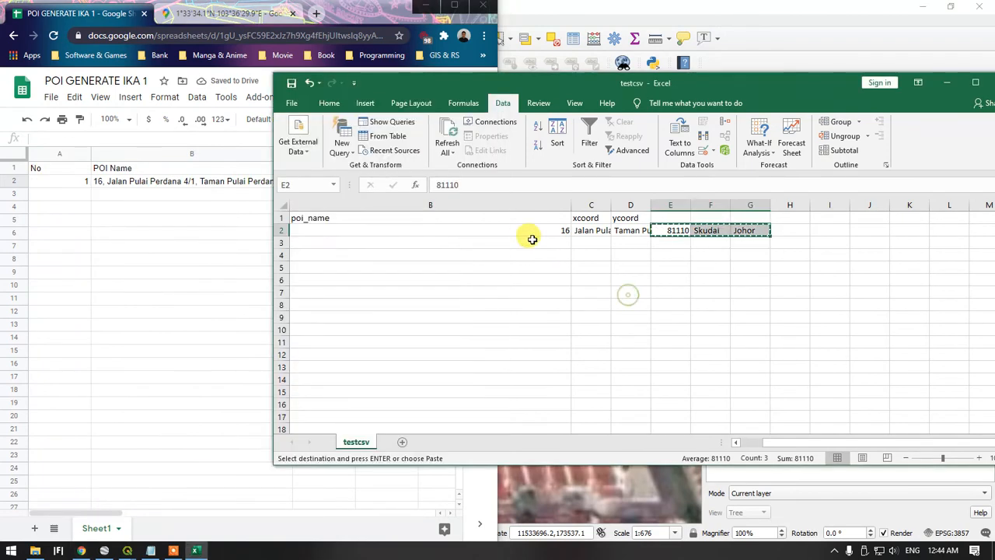
click(531, 232)
key(ctrl+c)
click(176, 244)
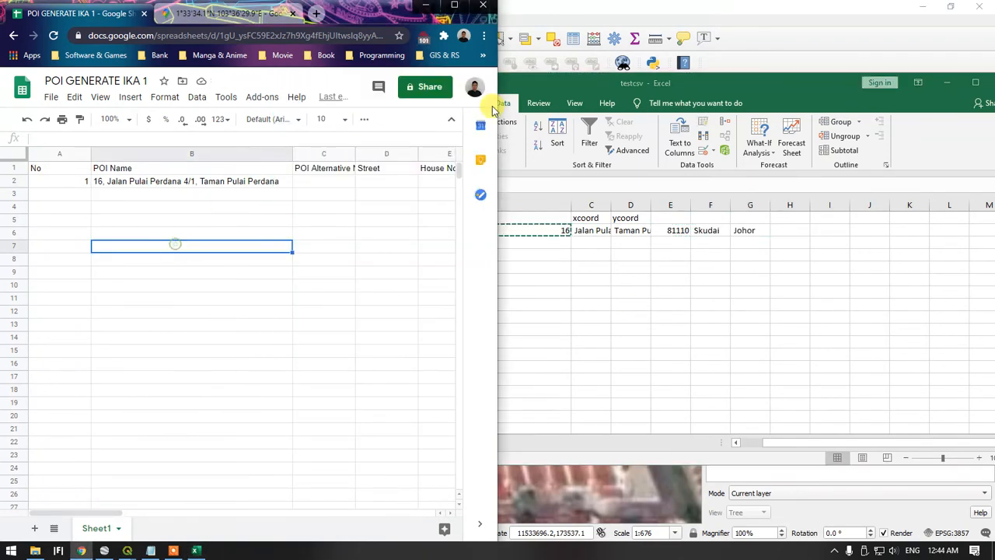
drag(118, 516, 184, 516)
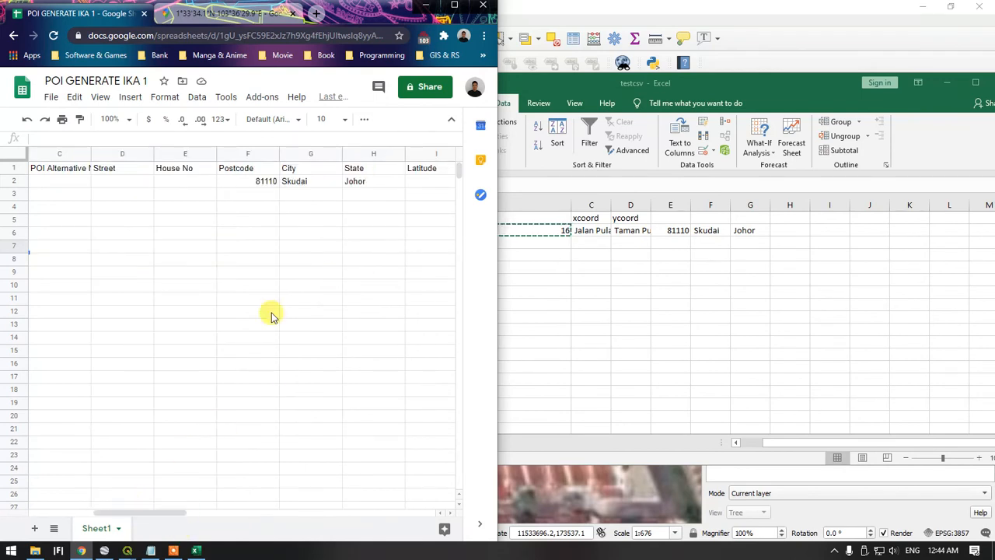
click(186, 183)
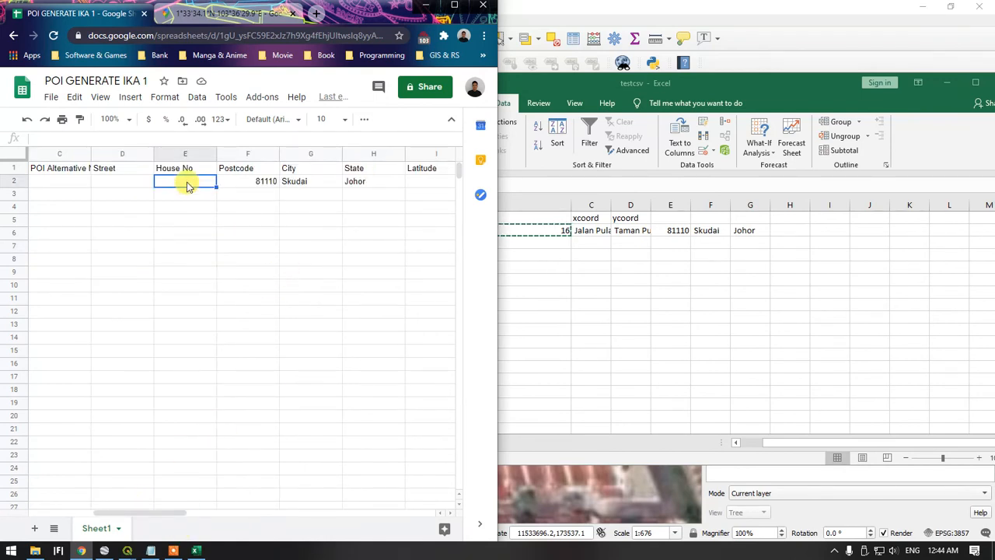
key(ctrl+v)
click(239, 211)
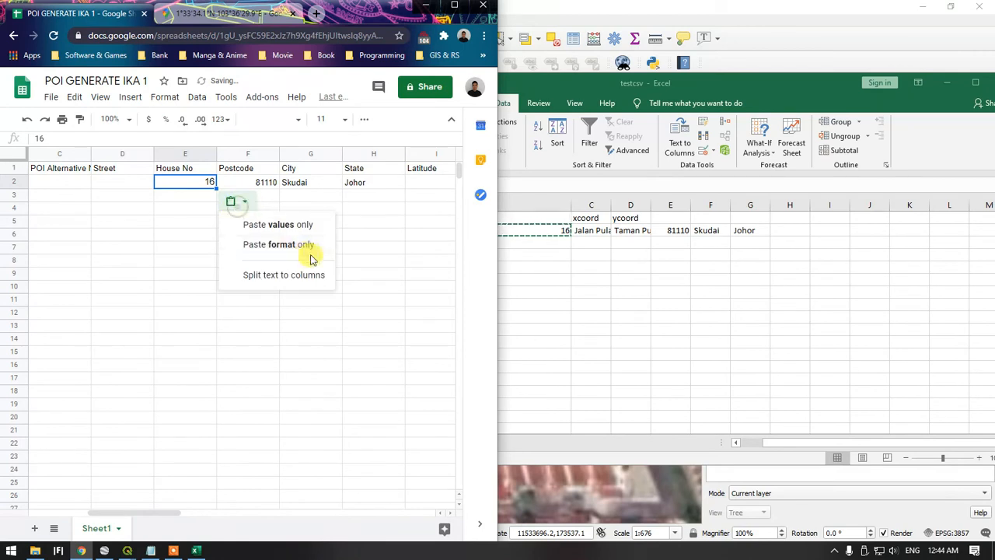
click(307, 246)
Copy the POI Name address from B2 into Street cell D2 and remove the leading house number and comma
drag(140, 517, 104, 511)
click(131, 186)
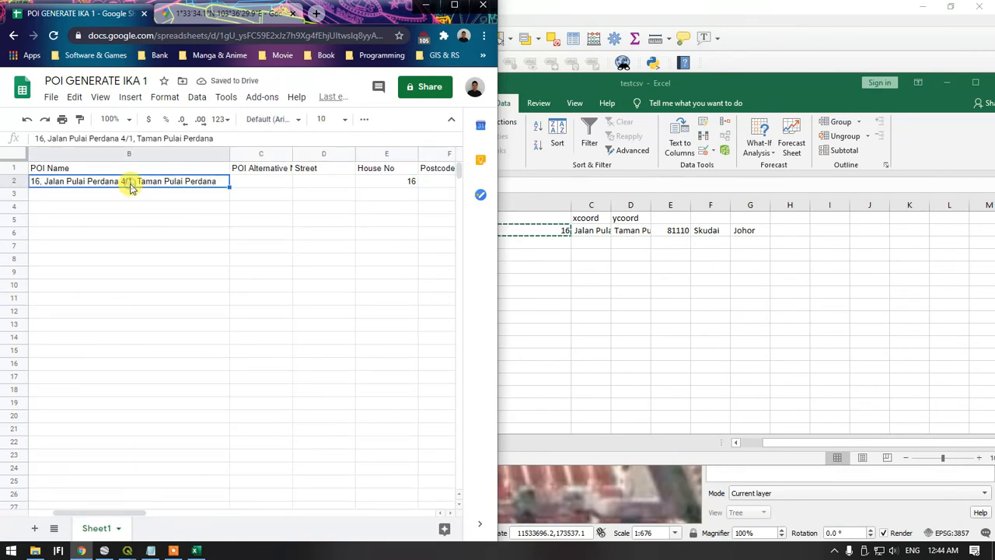
key(ctrl+c)
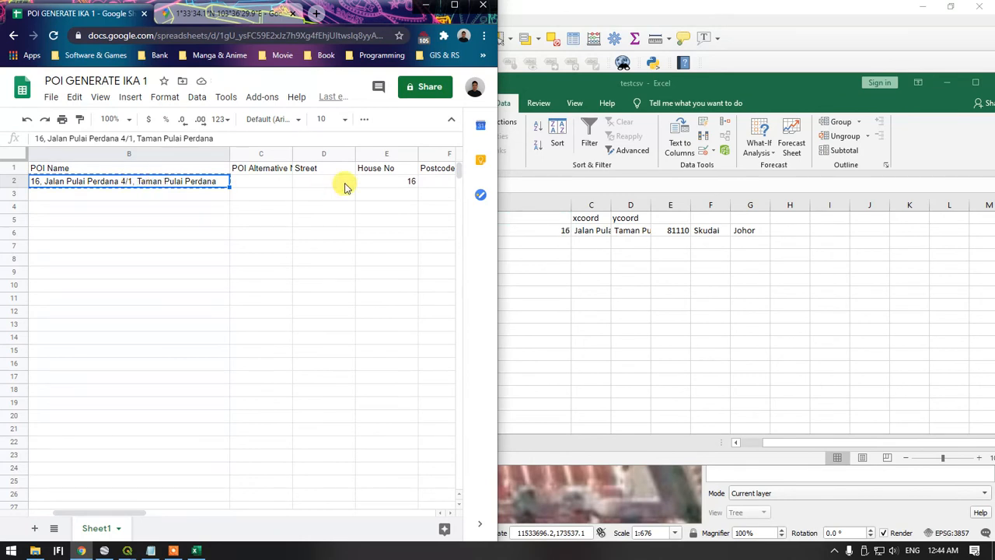
click(340, 183)
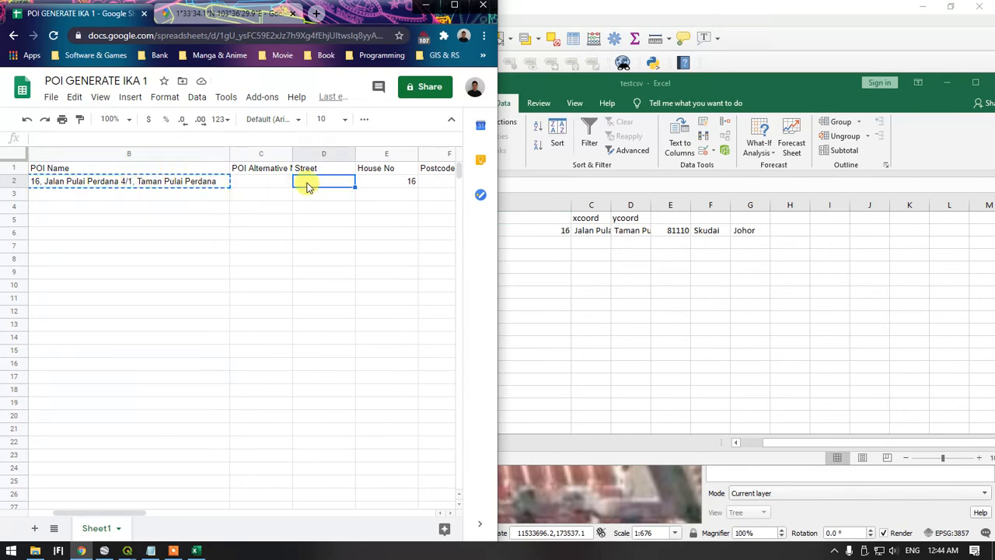
key(ctrl+v)
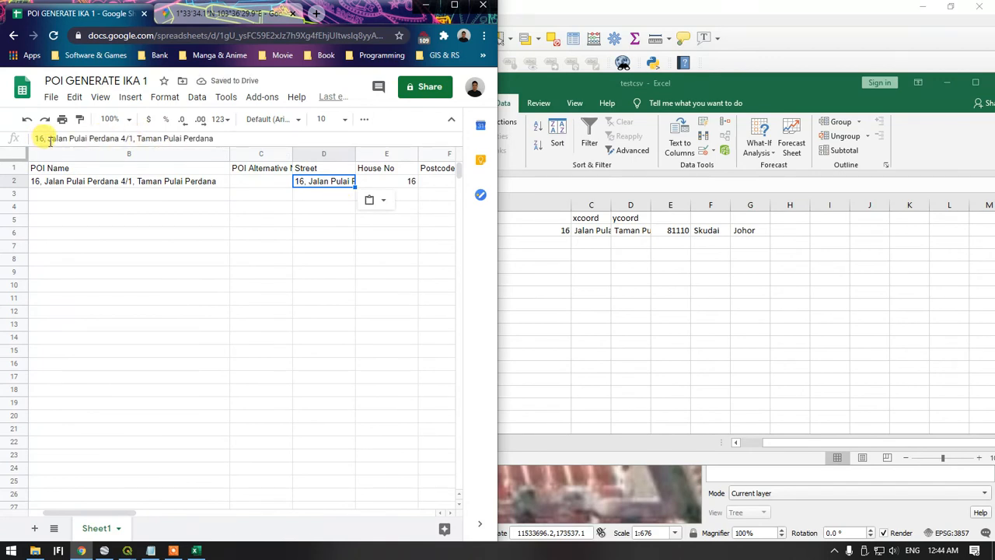
drag(49, 139, 3, 157)
key(BackSpace)
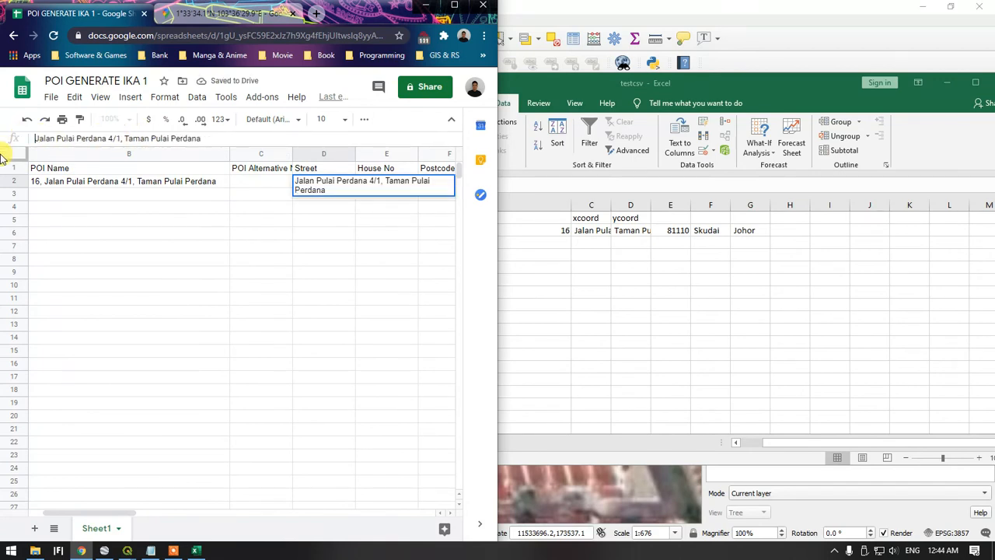
click(238, 222)
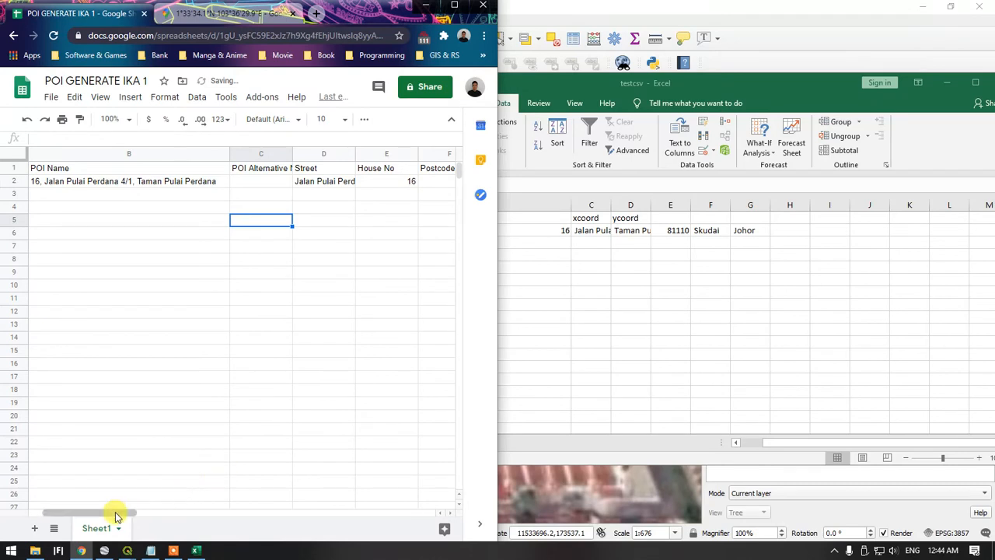
Undo the address split in the Excel testcsv workbook and widen the xcoord and ycoord columns to show the full coordinates
drag(116, 518, 183, 511)
click(196, 550)
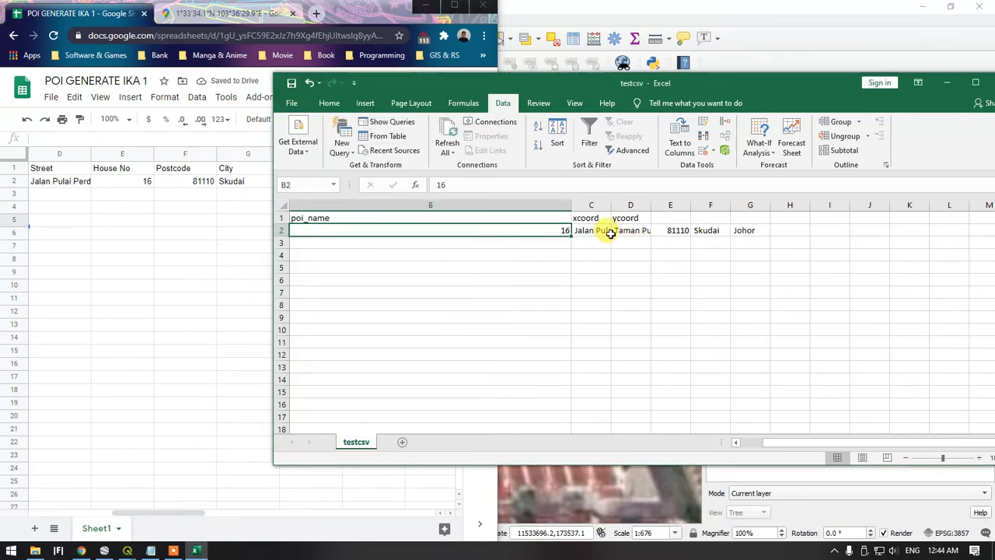
drag(793, 445, 859, 449)
click(308, 82)
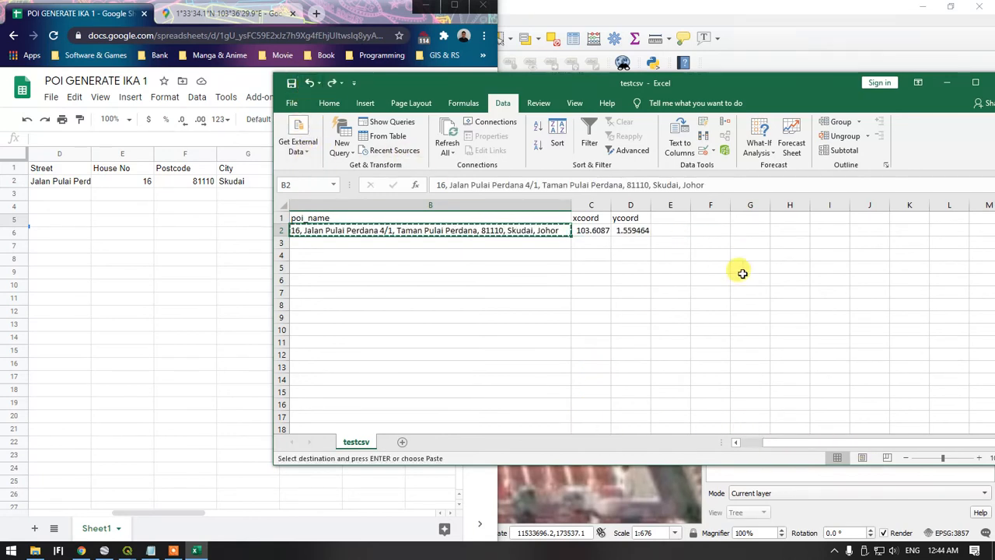
drag(611, 205, 778, 205)
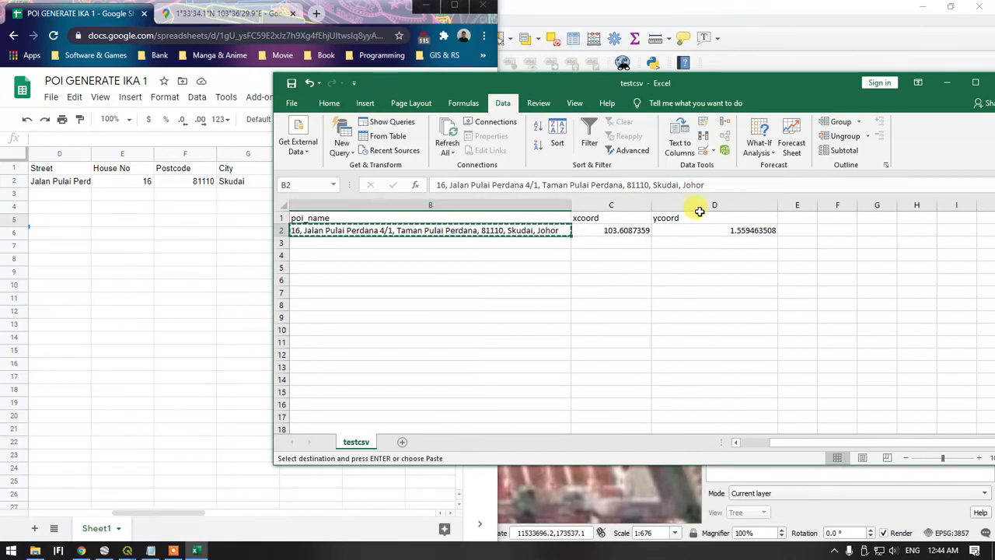
Apply the 0.000000 number format to the Latitude and Longitude columns of the Google Sheet
click(162, 269)
click(349, 152)
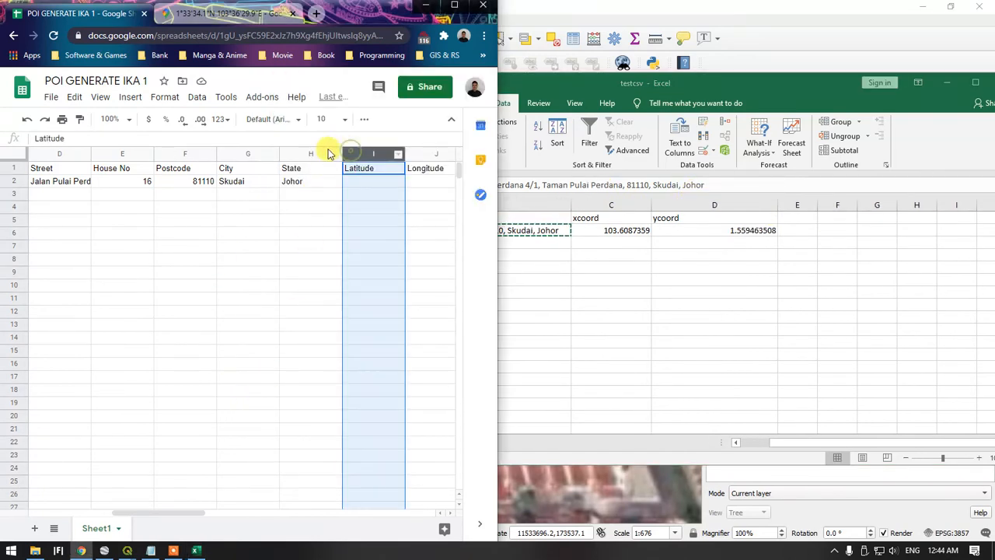
click(174, 103)
mouse_move(267, 153)
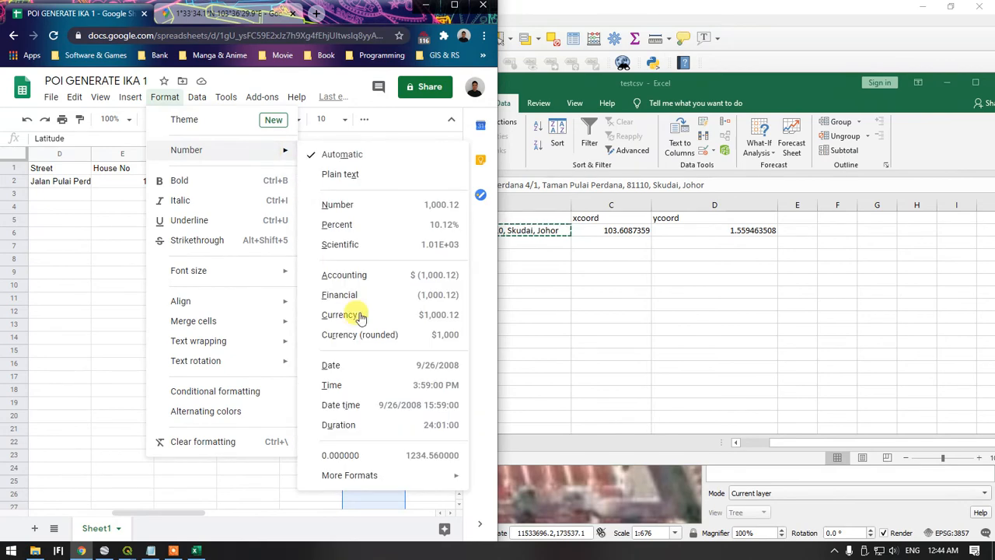
click(372, 463)
click(412, 152)
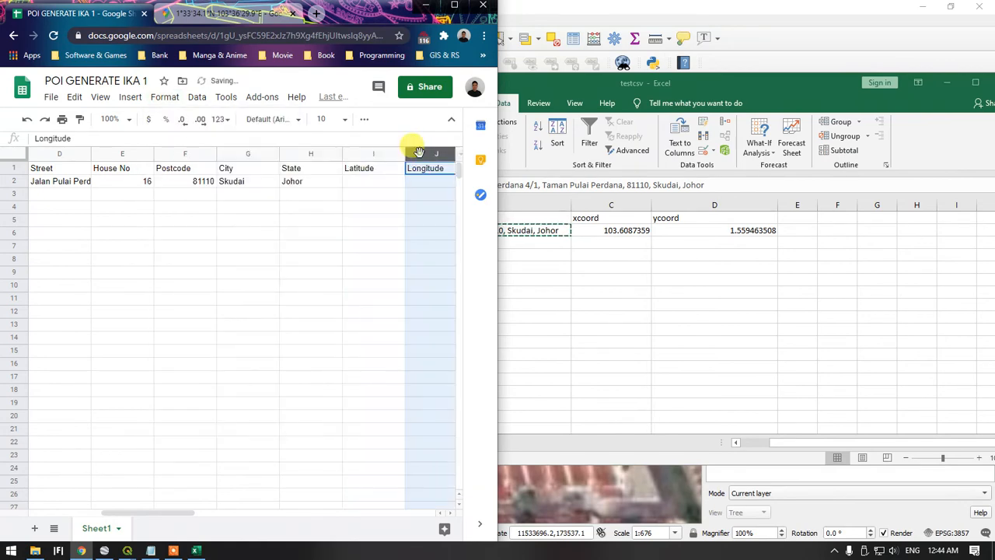
click(185, 98)
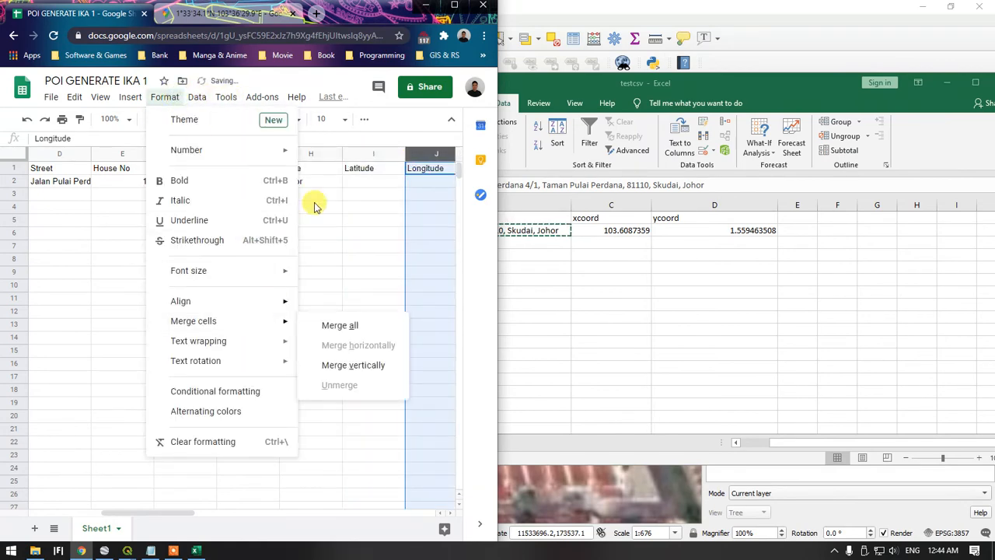
mouse_move(271, 149)
click(377, 455)
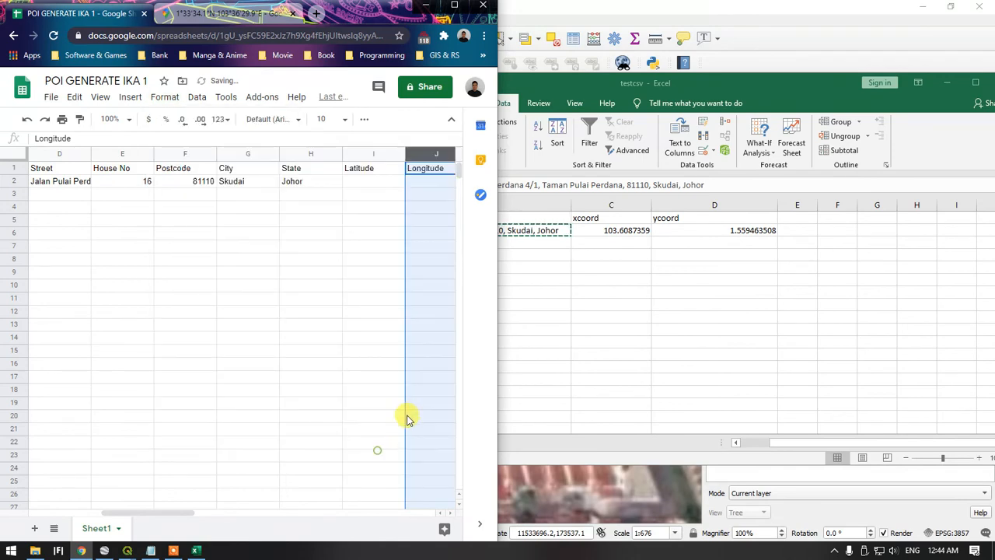
click(625, 227)
click(184, 309)
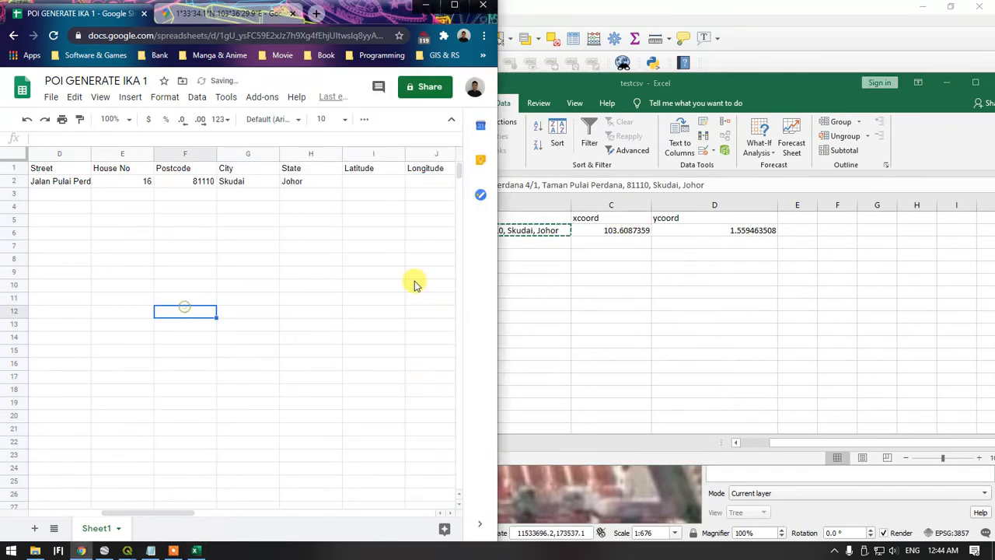
Copy the ycoord value from cell D2 of testcsv and paste it as values only into Latitude cell I2 of the Google Sheet
click(620, 236)
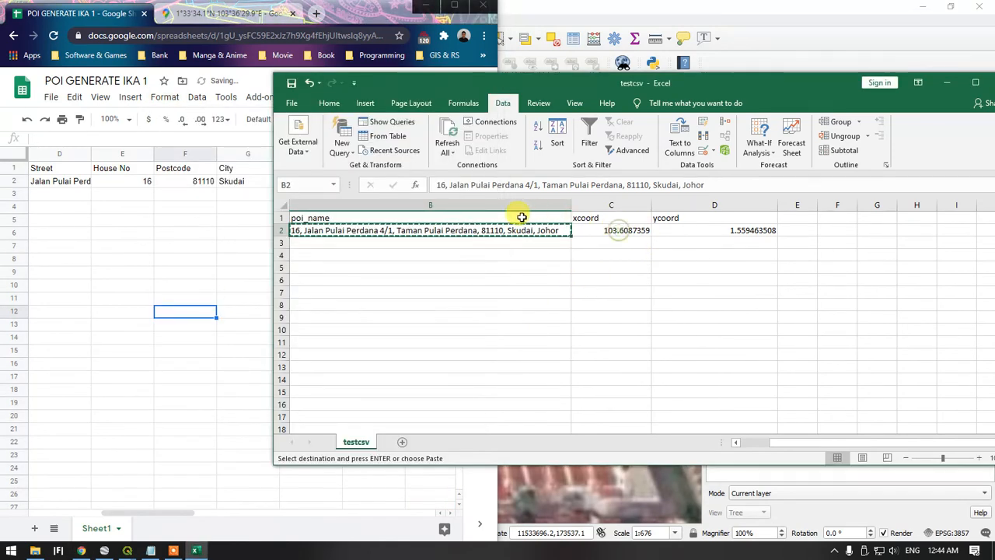
click(218, 237)
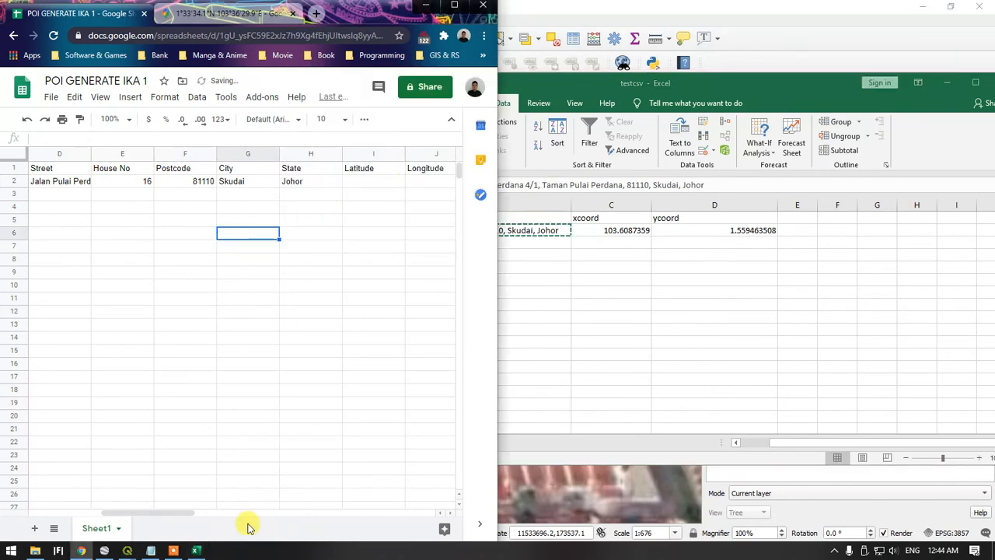
drag(186, 511, 203, 515)
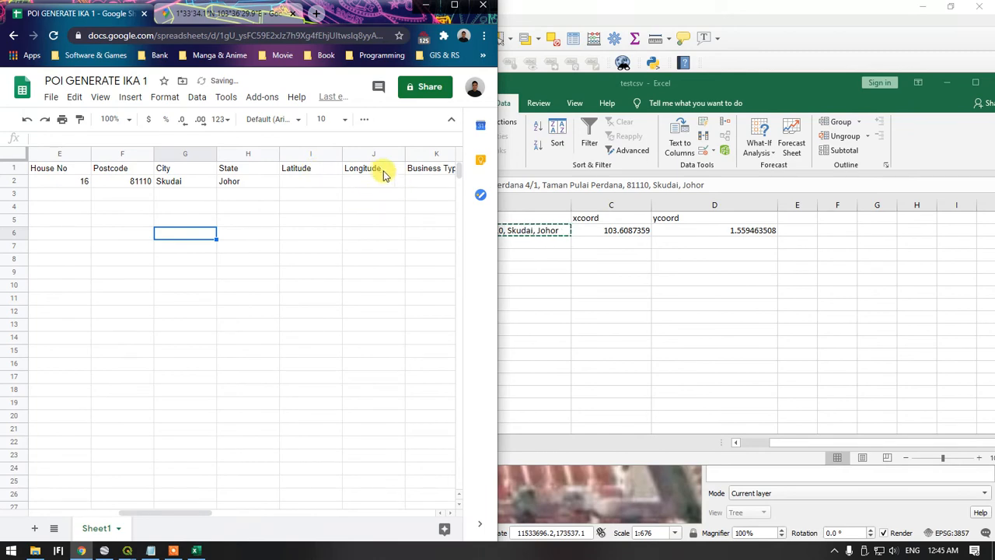
click(694, 227)
click(694, 226)
key(ctrl+c)
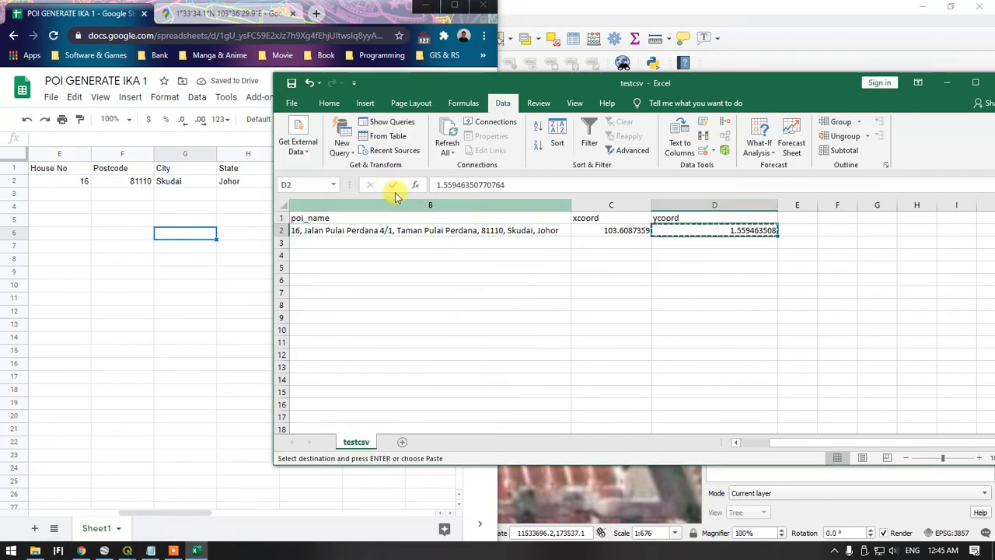
click(227, 212)
click(299, 185)
key(ctrl+v)
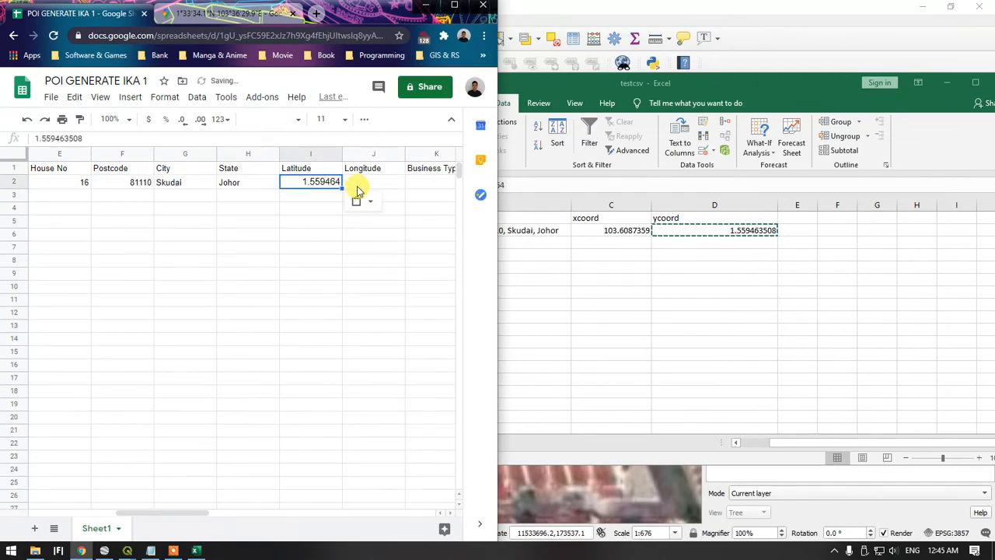
click(367, 200)
click(397, 225)
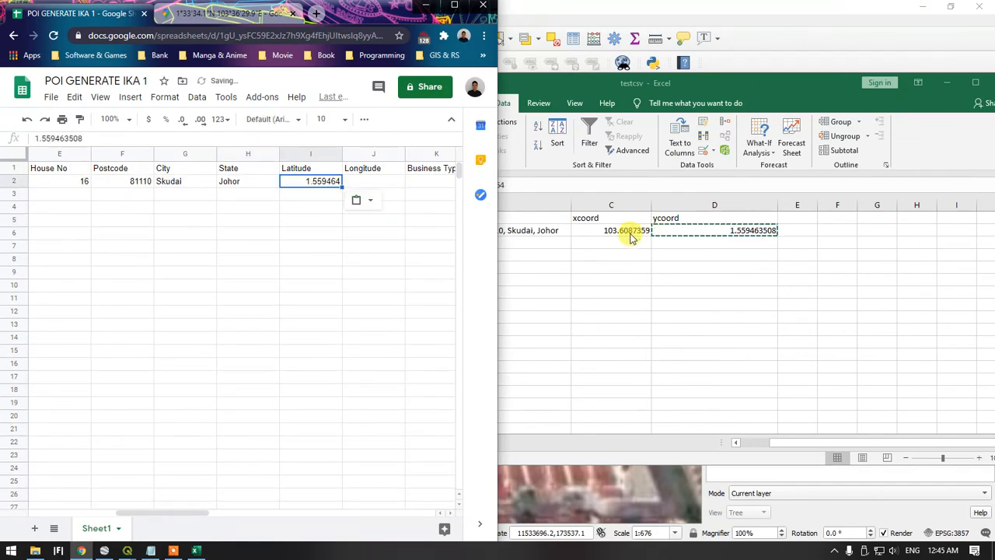
Copy the xcoord value from cell C2 of testcsv into Longitude cell J2 of the Google Sheet
click(632, 231)
click(633, 231)
key(ctrl+c)
click(217, 192)
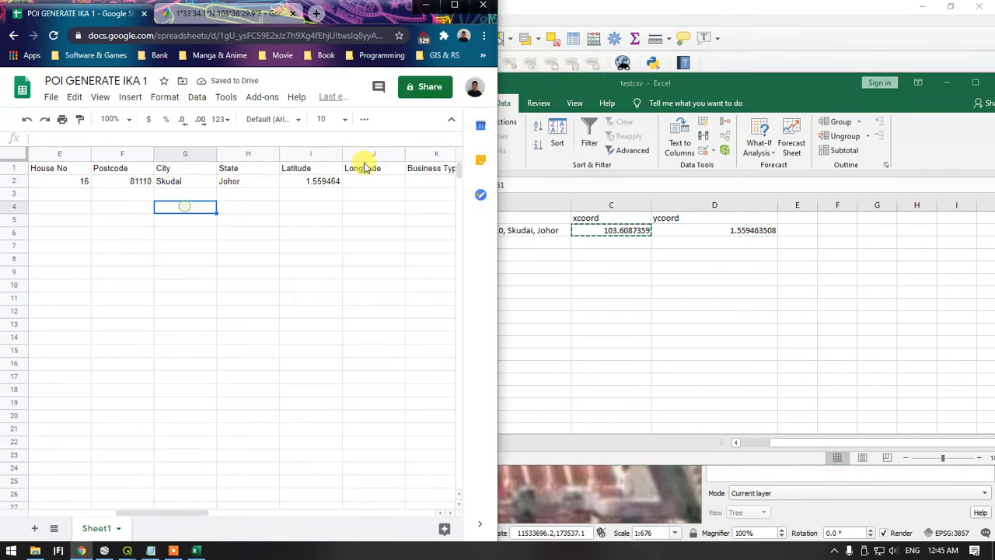
click(373, 183)
key(ctrl+v)
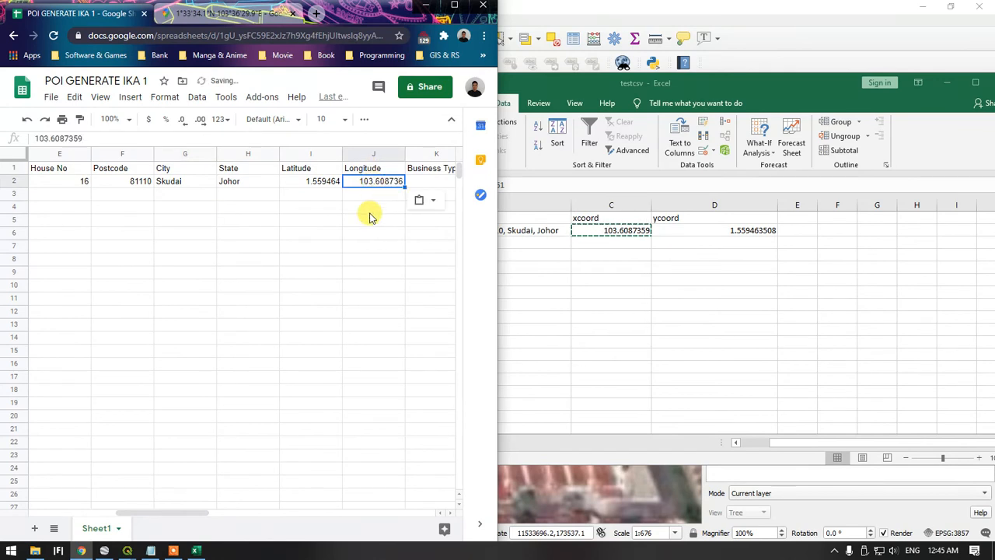
click(370, 209)
click(373, 182)
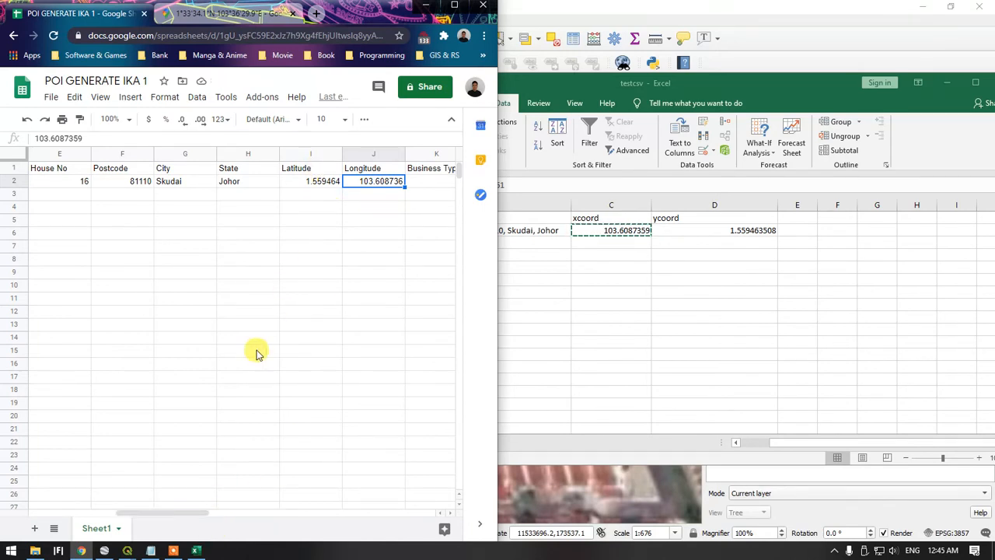
Check the existing POI's business type in QGIS and enter Residential in Business Type cell K2 of the Google Sheet
drag(178, 514, 200, 513)
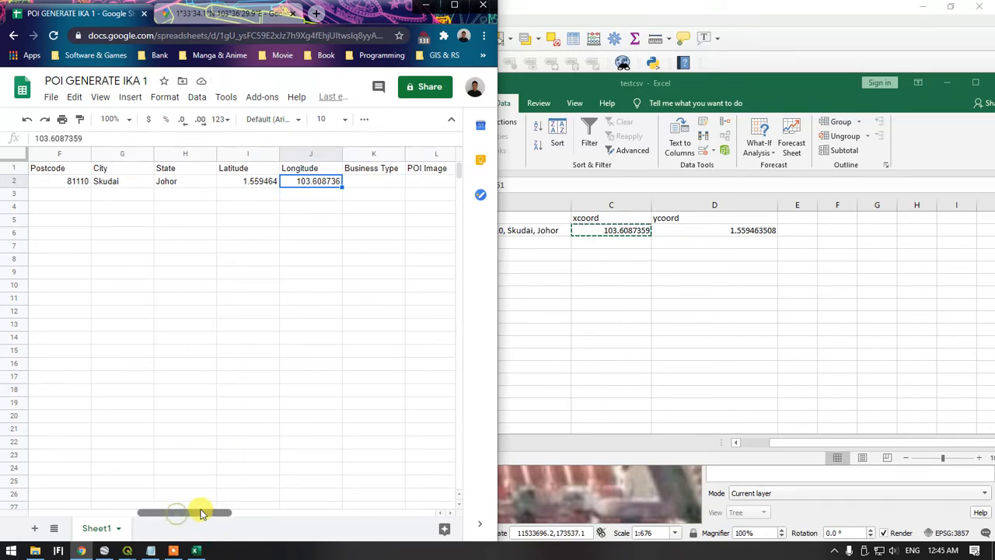
click(352, 182)
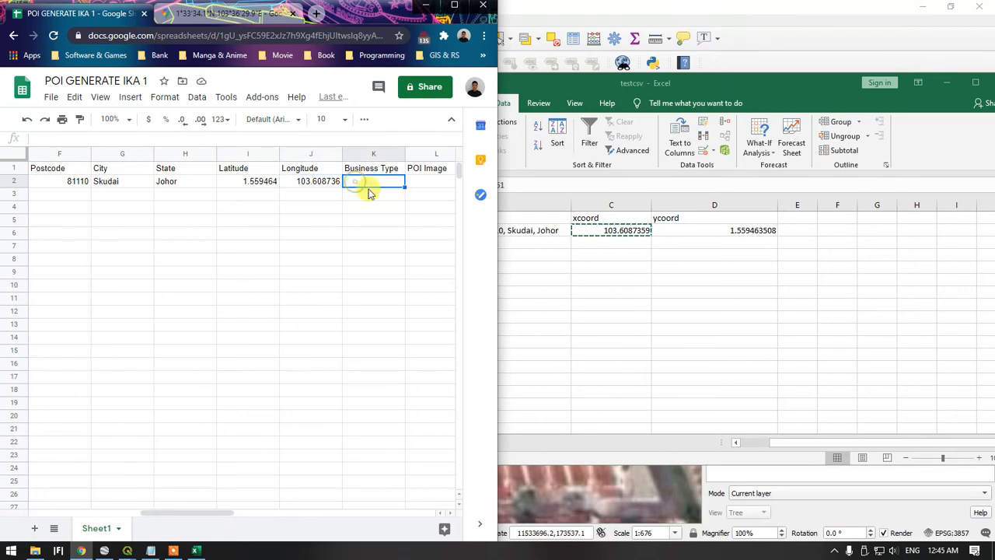
click(730, 20)
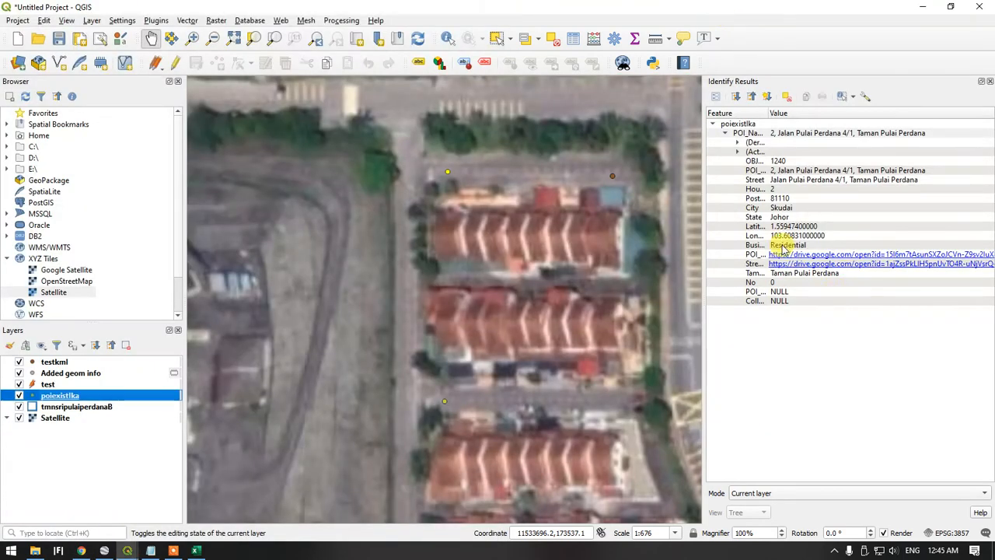
click(923, 7)
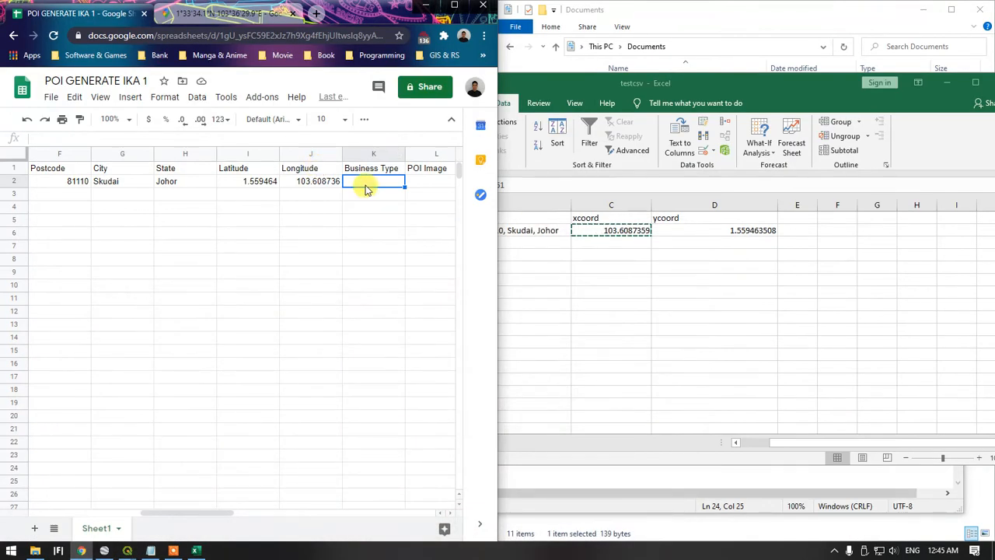
text(Residential)
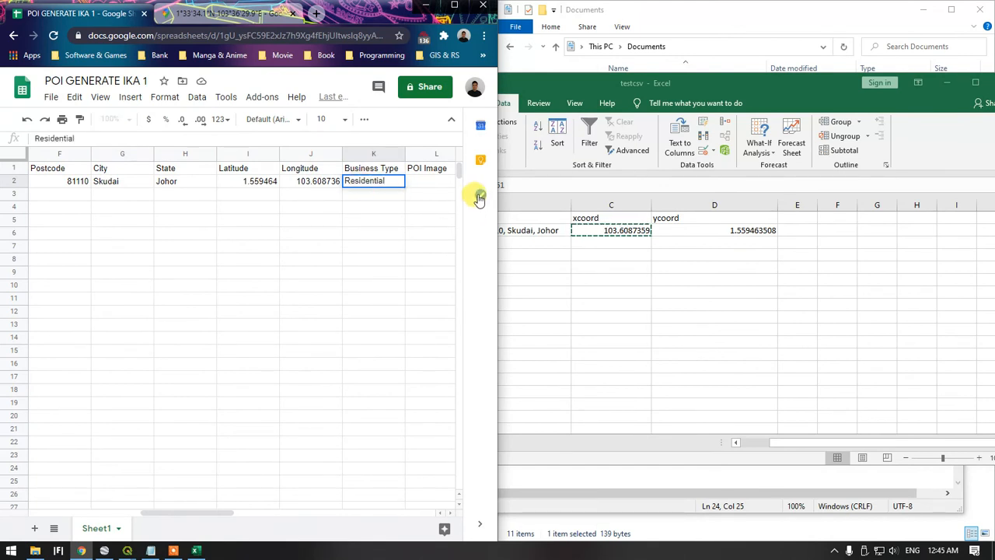
click(437, 182)
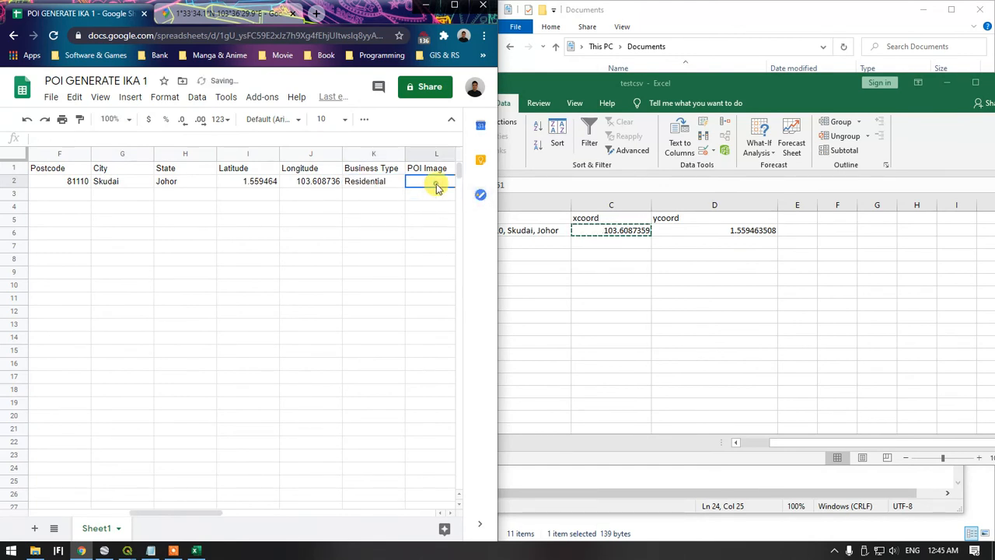
Minimize Excel and locate the Street_Sig value of the selected record, OBJECTID 1240, in the poiexistIka attribute table
drag(183, 516, 232, 522)
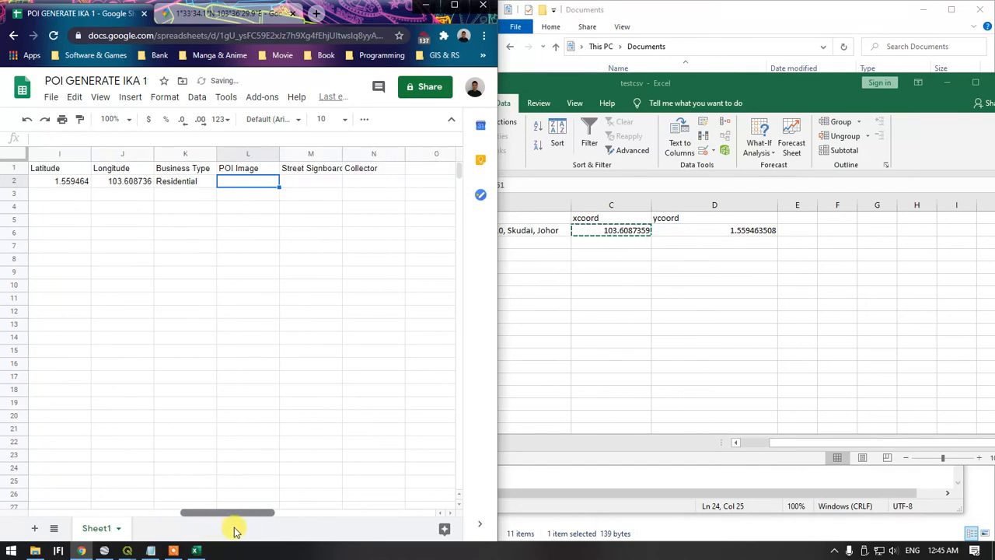
click(920, 77)
click(946, 82)
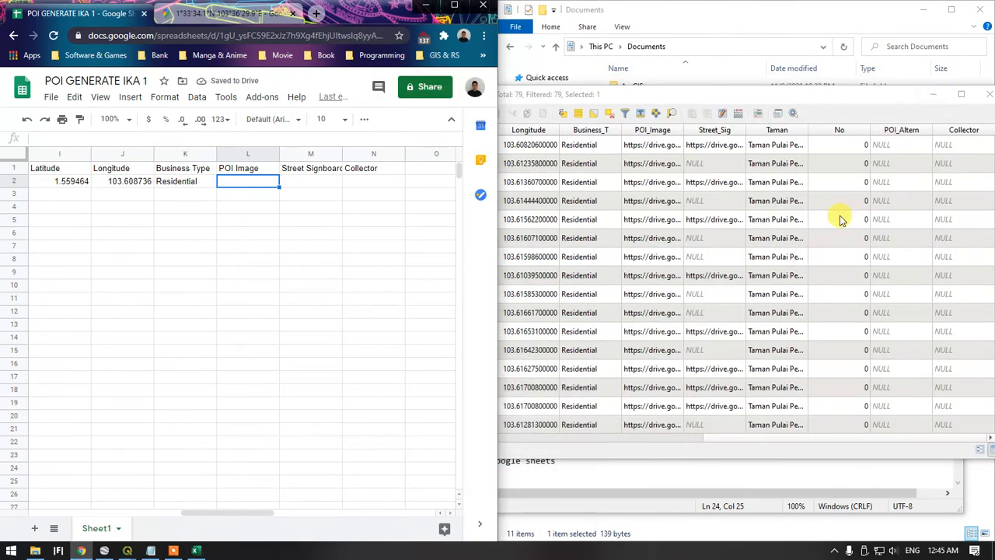
click(308, 181)
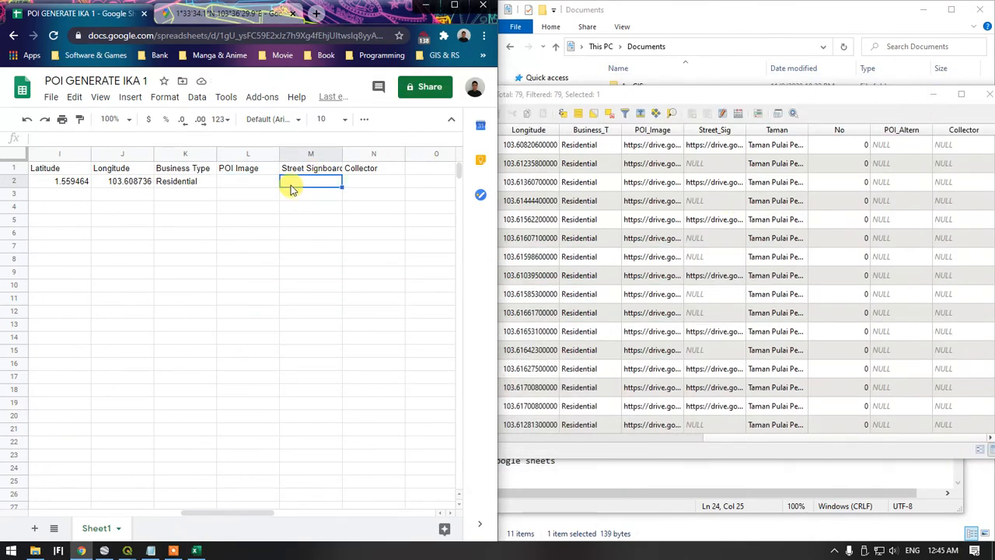
click(694, 445)
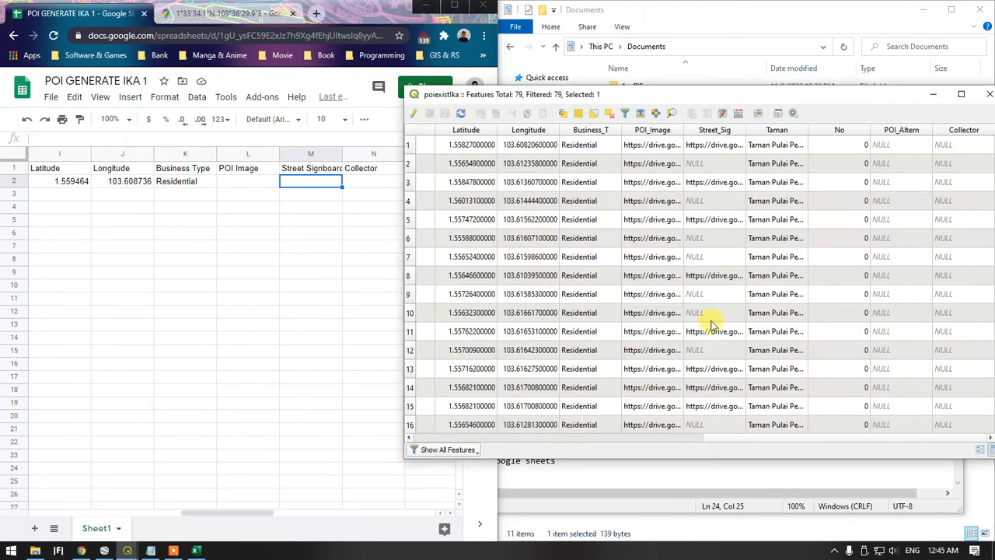
drag(766, 440, 481, 452)
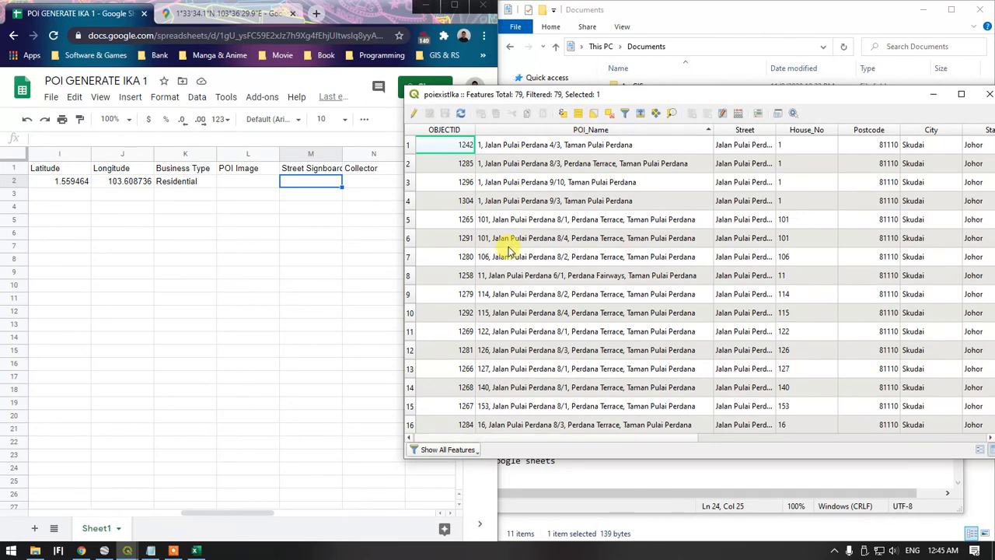
scroll(506, 239, down, 5)
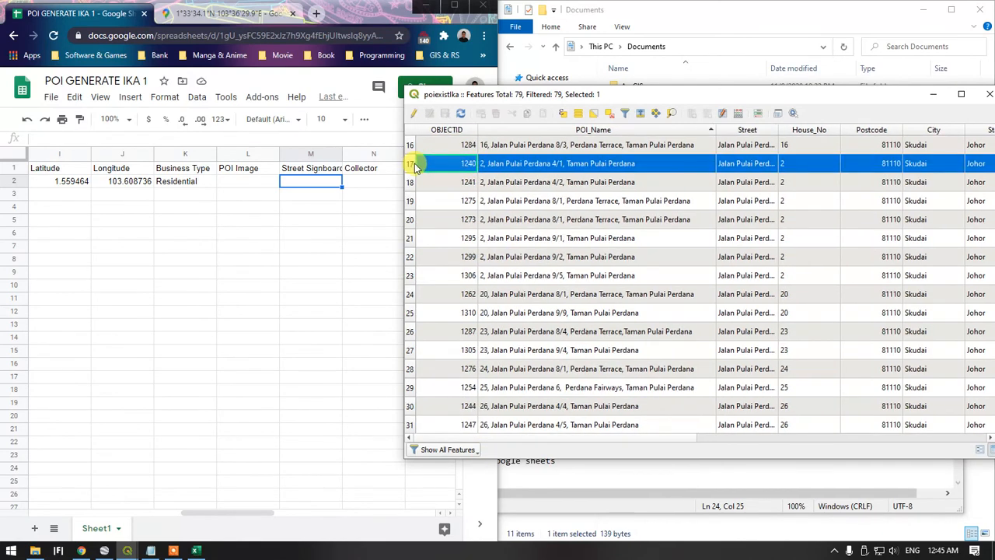
drag(692, 439, 899, 437)
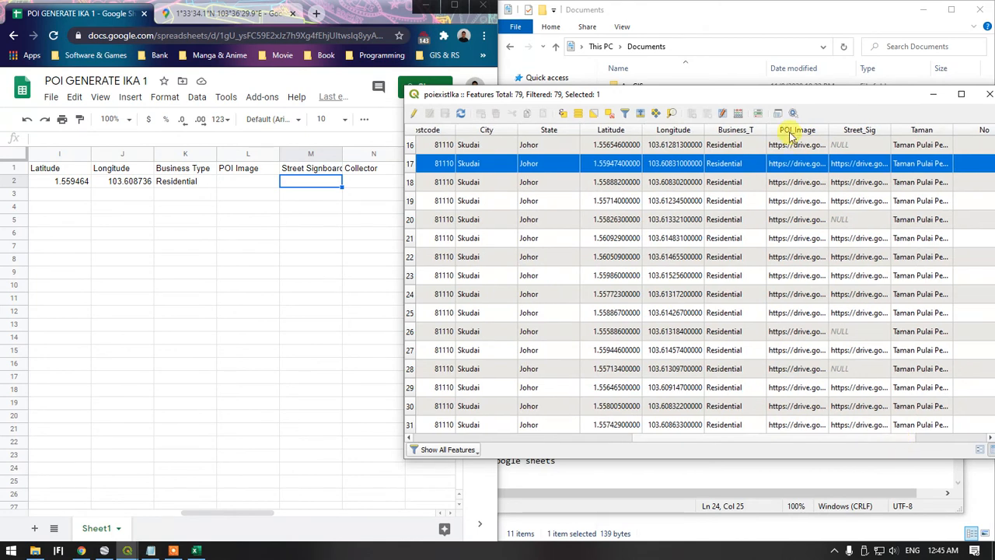
Copy the selected record's Street_Sig link into Street Signboard cell M2 of the Google Sheet and widen column M
click(855, 166)
right_click(855, 171)
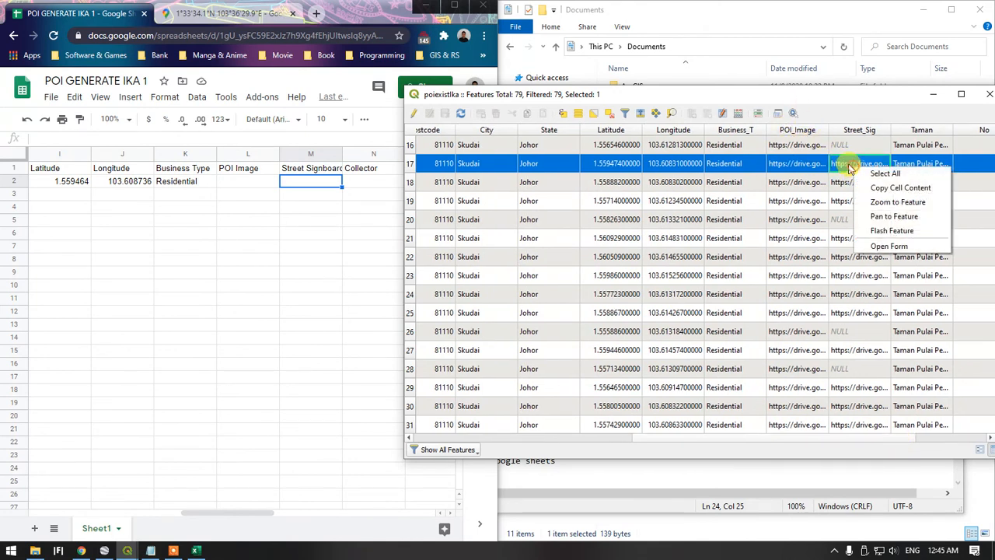
click(883, 191)
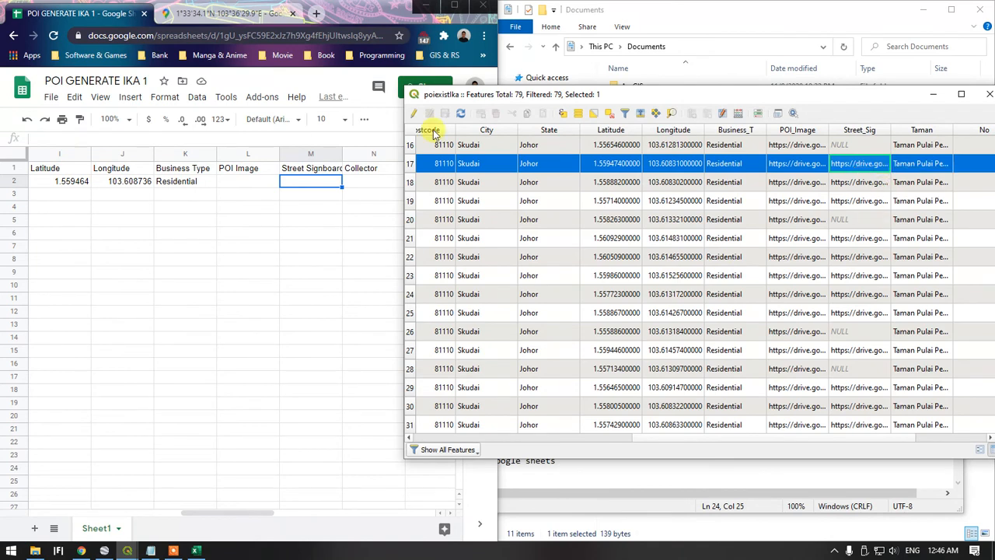
click(305, 184)
key(ctrl+v)
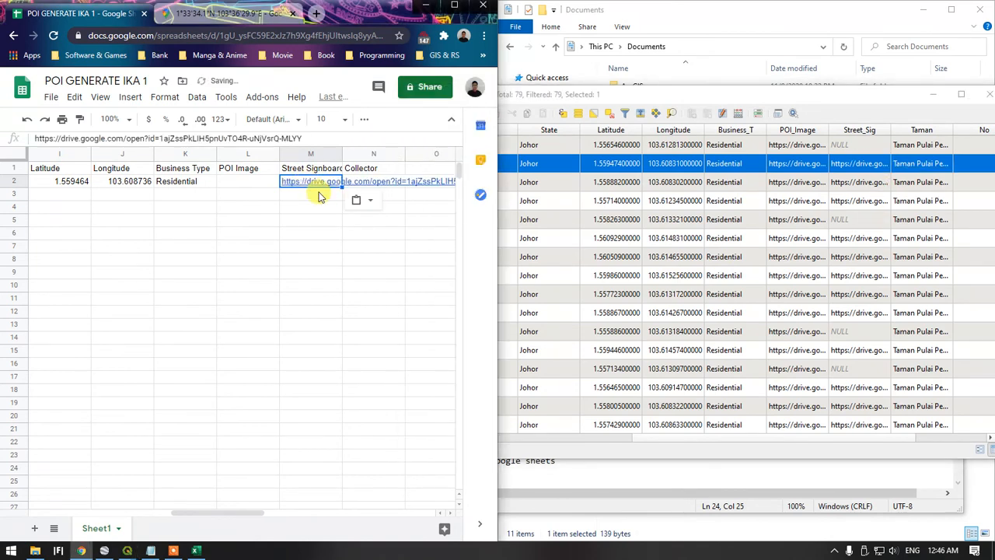
drag(342, 151, 426, 156)
Enter the collector's name in Collector cell N2 of the Google Sheet
drag(237, 516, 262, 516)
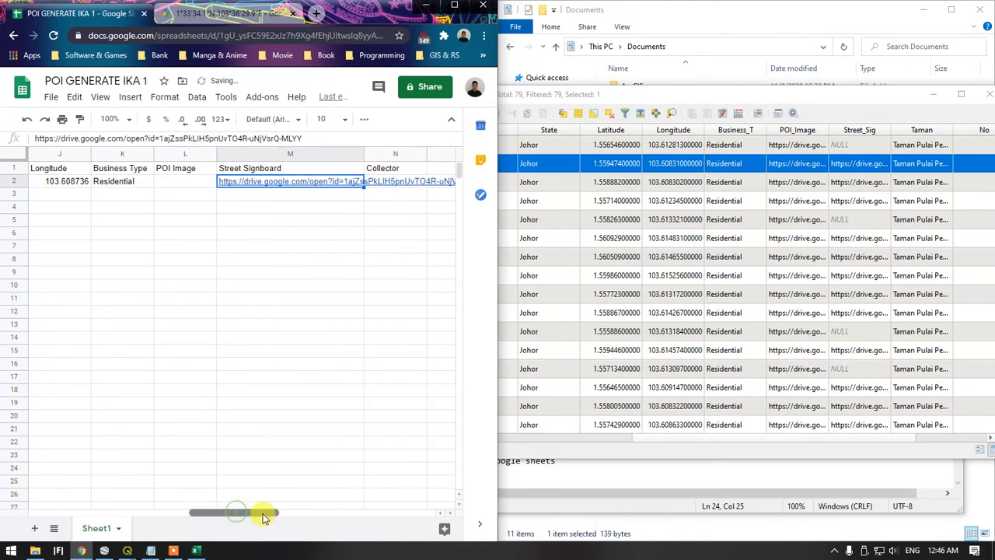
click(383, 184)
text(Ika)
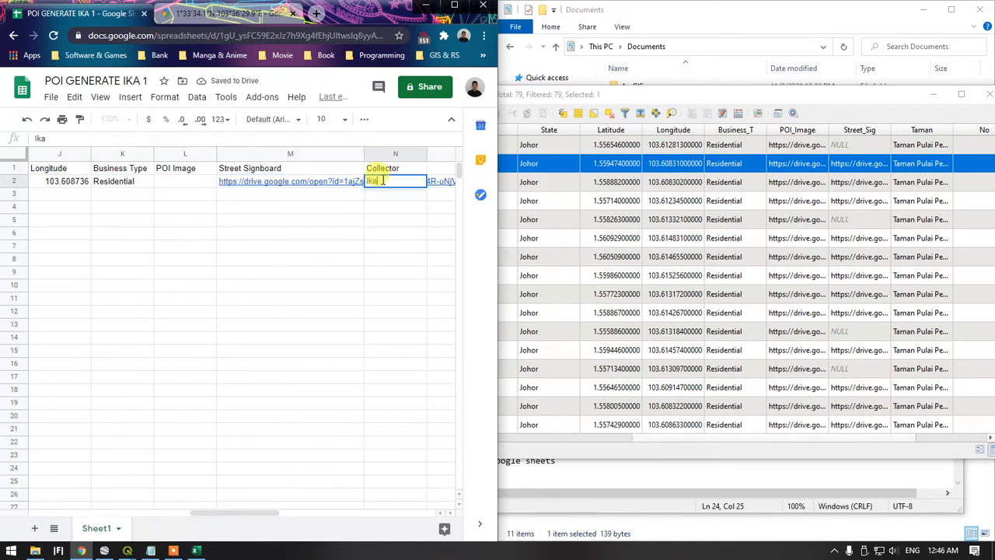
click(368, 247)
Open sharing for the POI GENERATE IKA 1 spreadsheet and add two suggested contacts as editors
drag(262, 513, 43, 510)
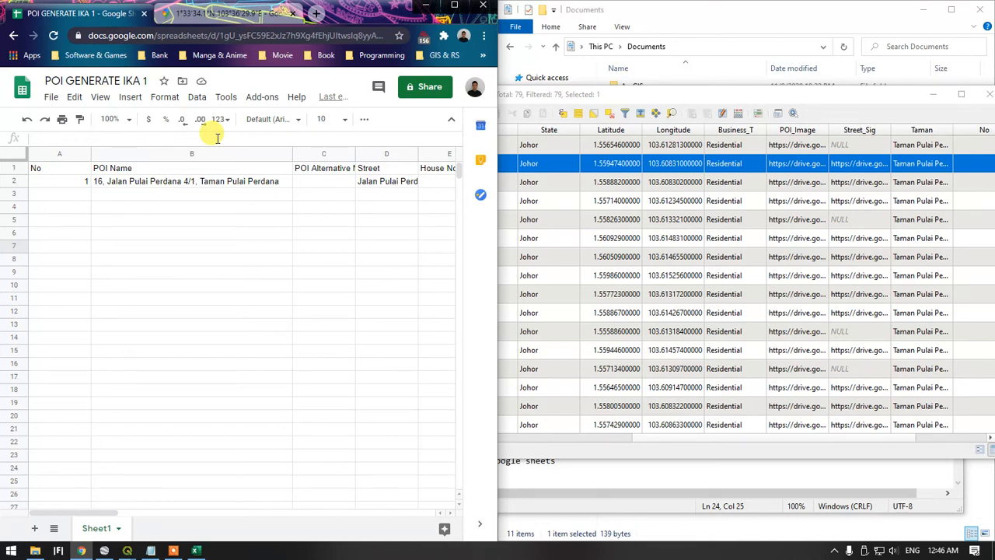
click(408, 87)
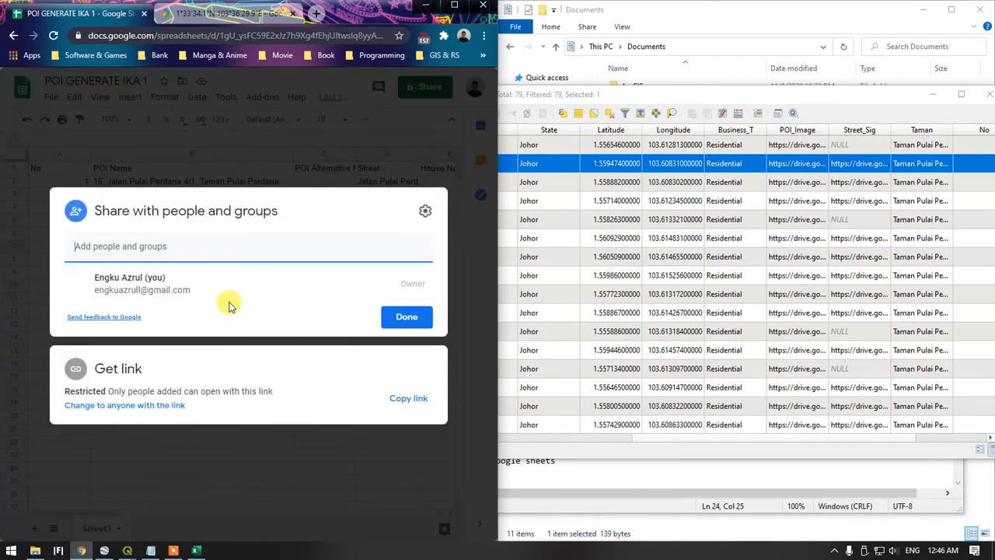
click(194, 247)
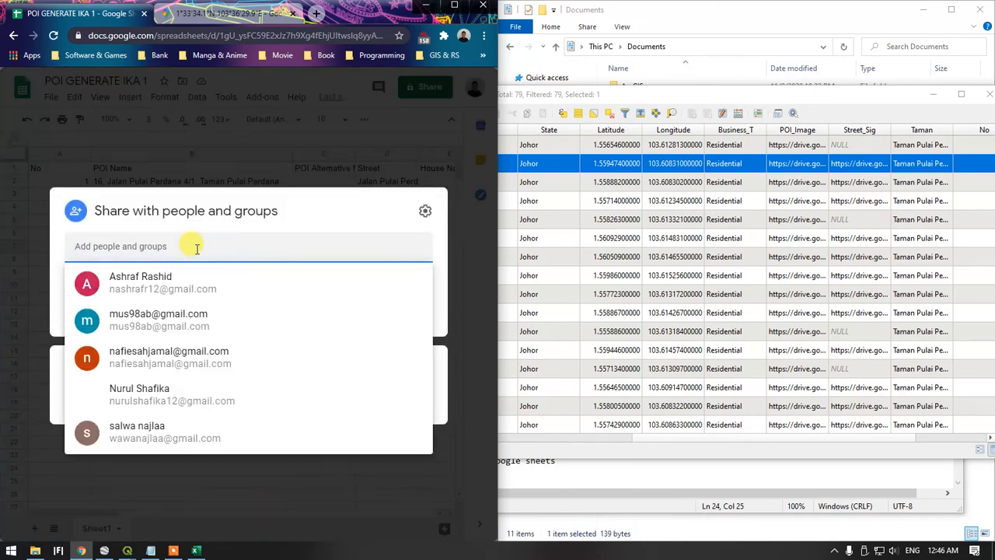
text(na)
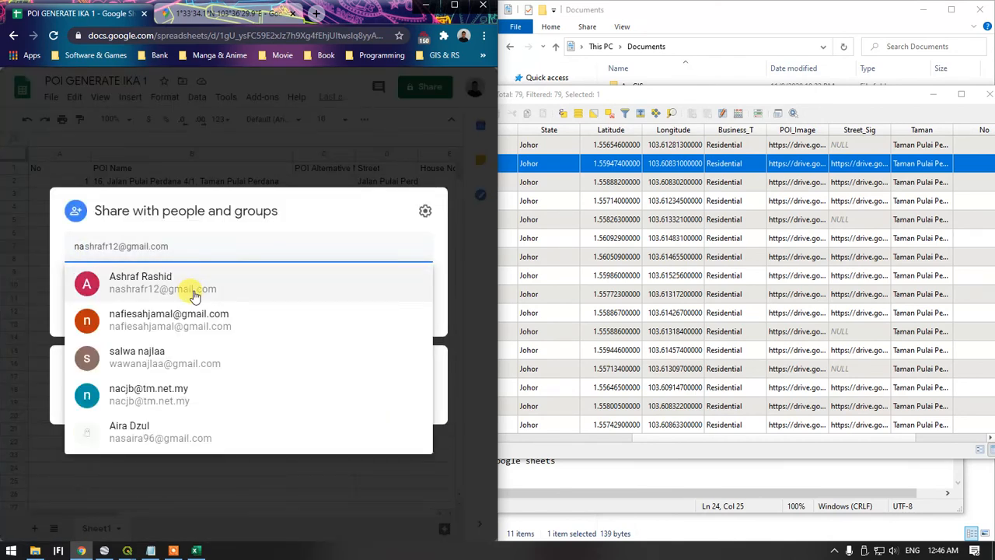
click(194, 295)
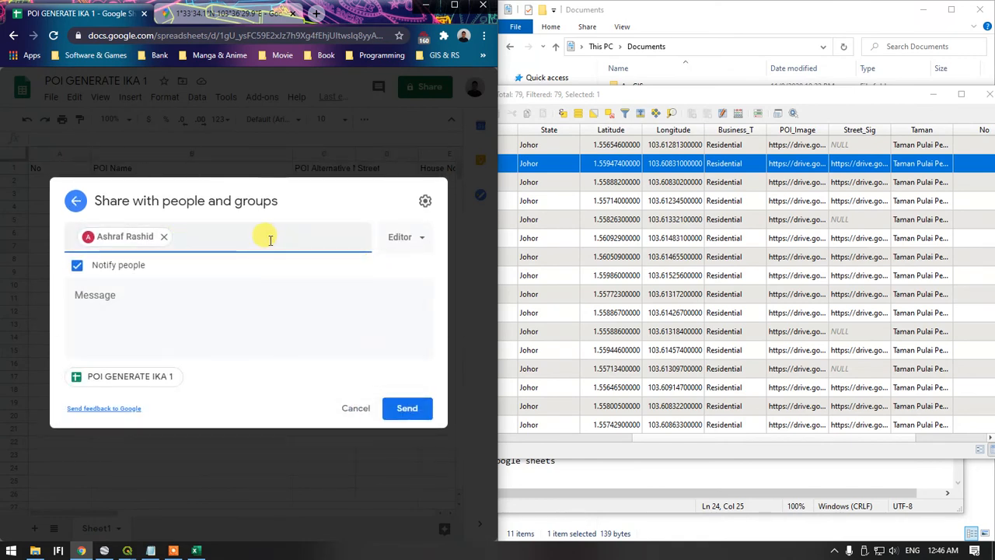
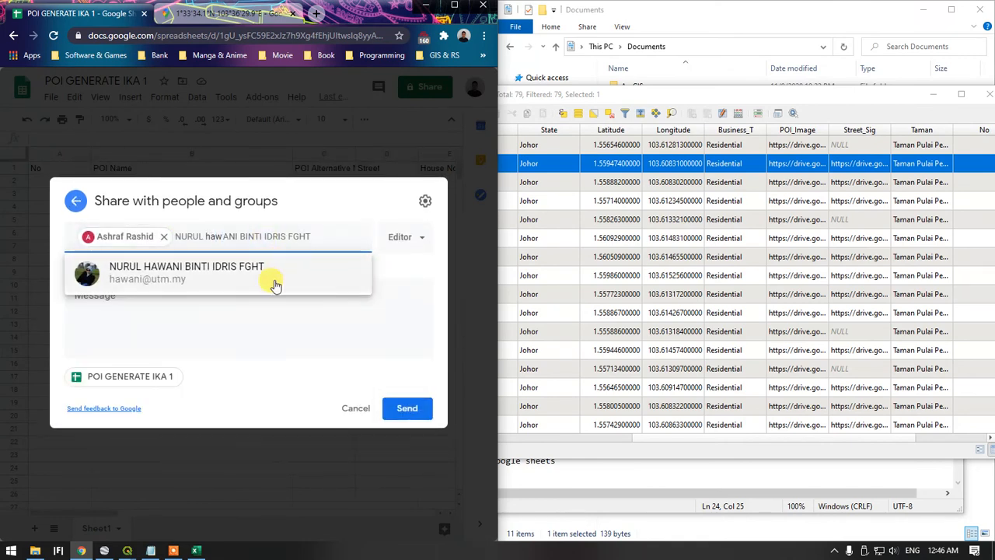
click(271, 275)
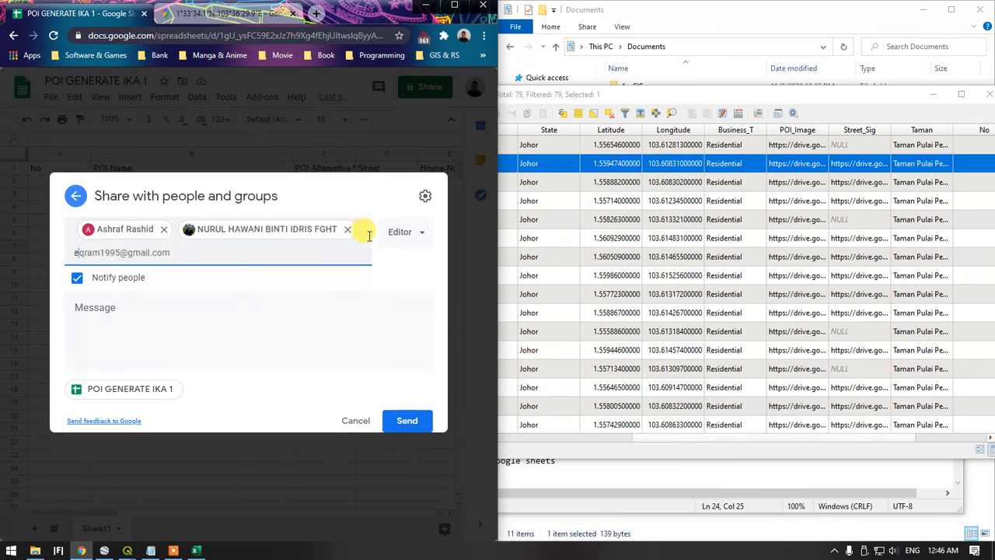
text(engku)
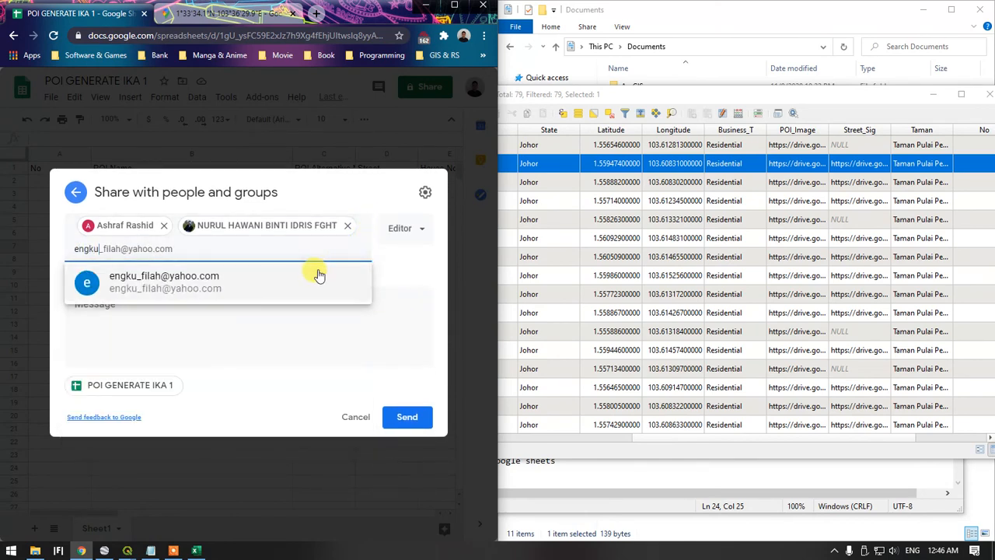
key(BackSpace)
key(BackSpace)
key(BackSpace)
key(BackSpace)
text(az)
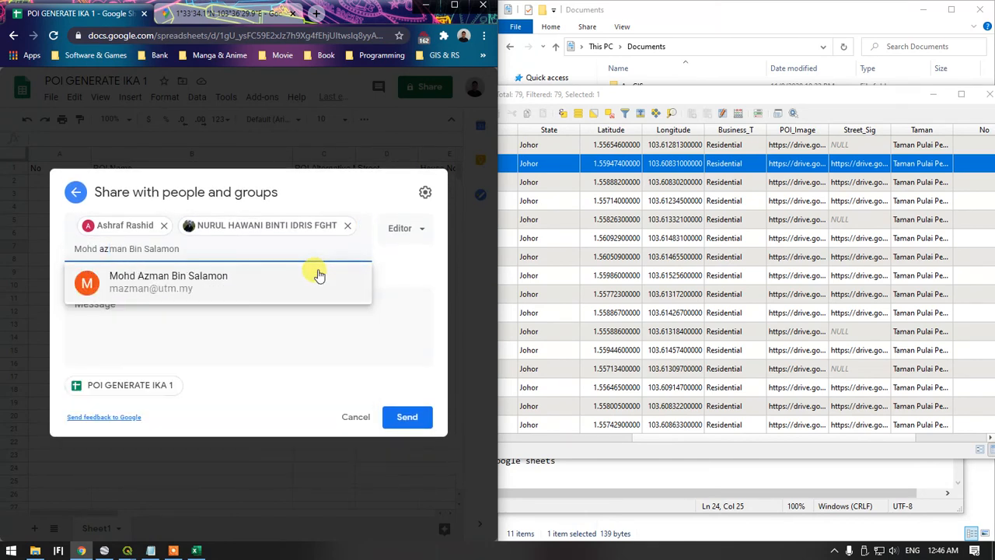
key(BackSpace)
key(BackSpace)
click(410, 266)
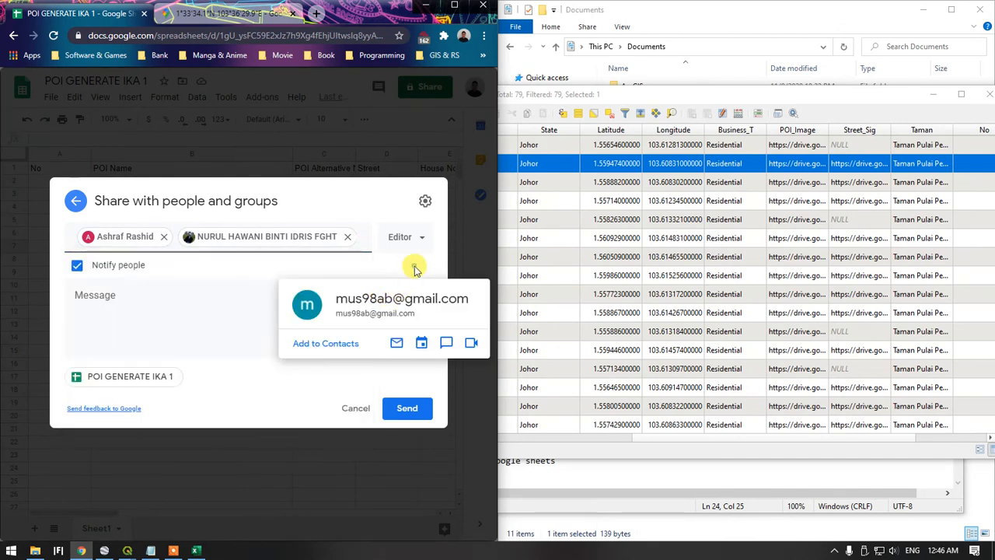
Send the sharing invitation to both collaborators and check the spreadsheet's list of people with access
click(406, 407)
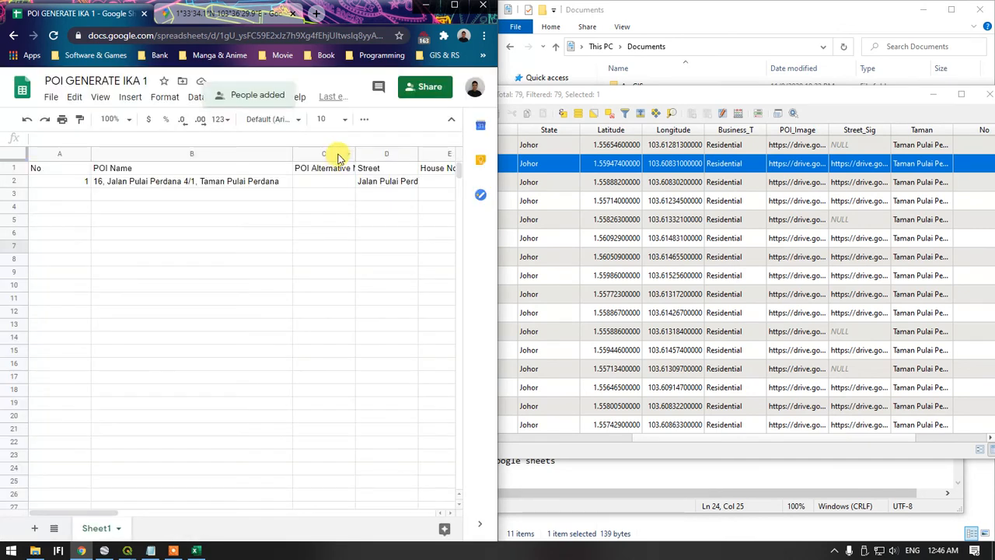
click(411, 87)
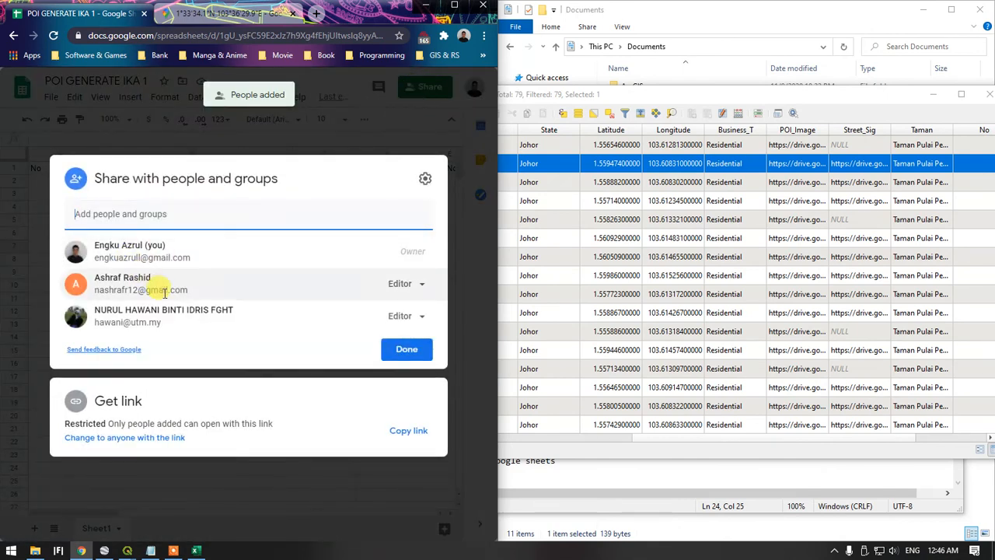
click(331, 108)
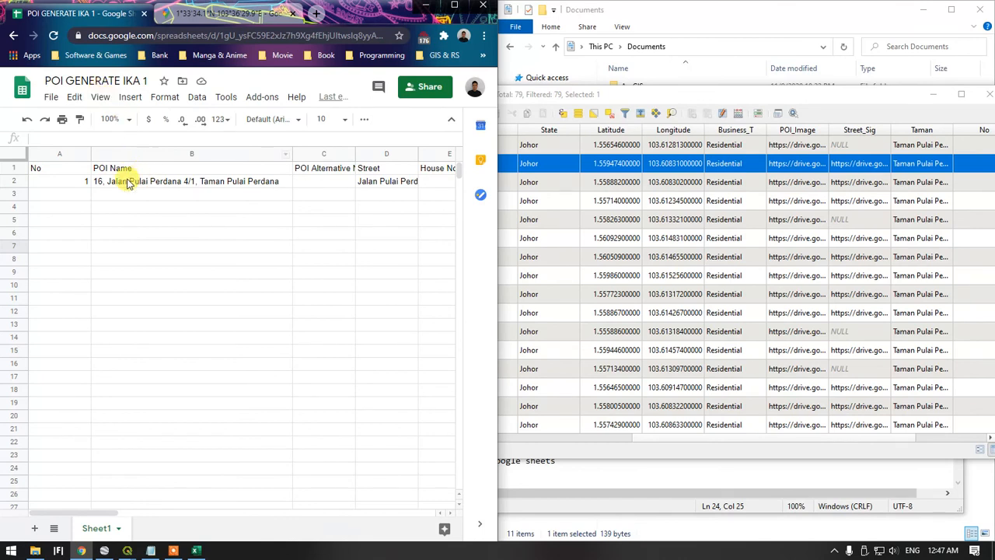
click(17, 179)
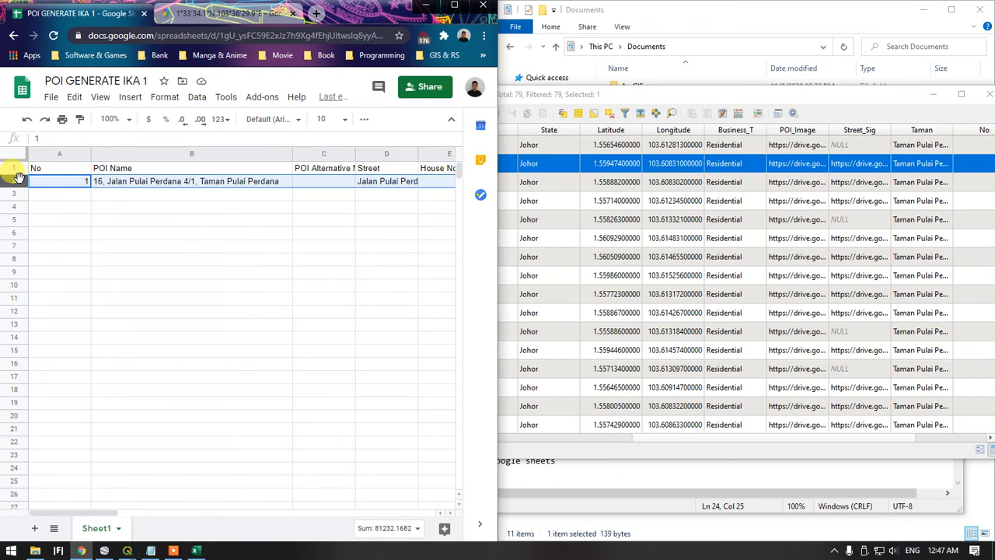
click(149, 207)
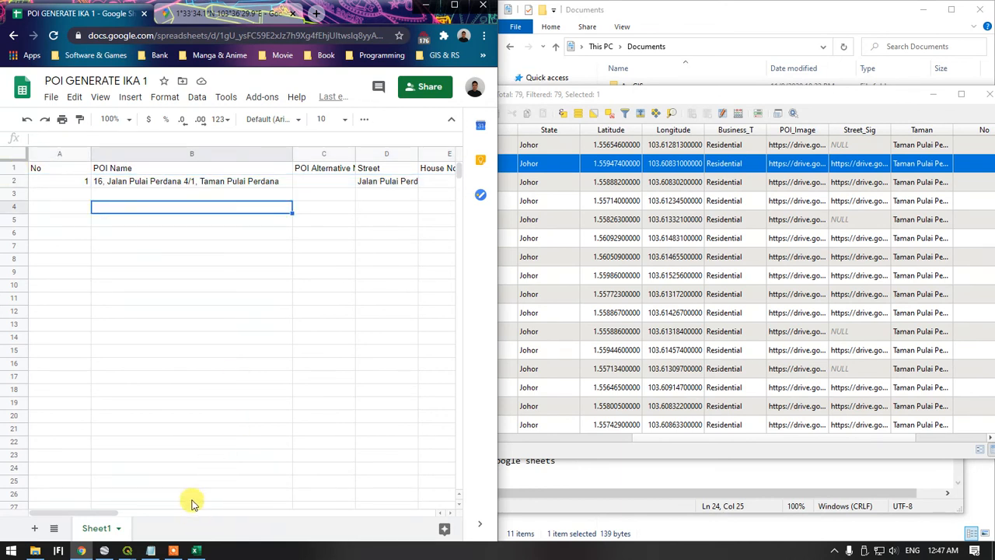
Switch to QGIS and examine how the poiexistIka points cover the house blocks inside the tmnsripulaiperdanaB boundary
mouse_move(129, 552)
click(100, 471)
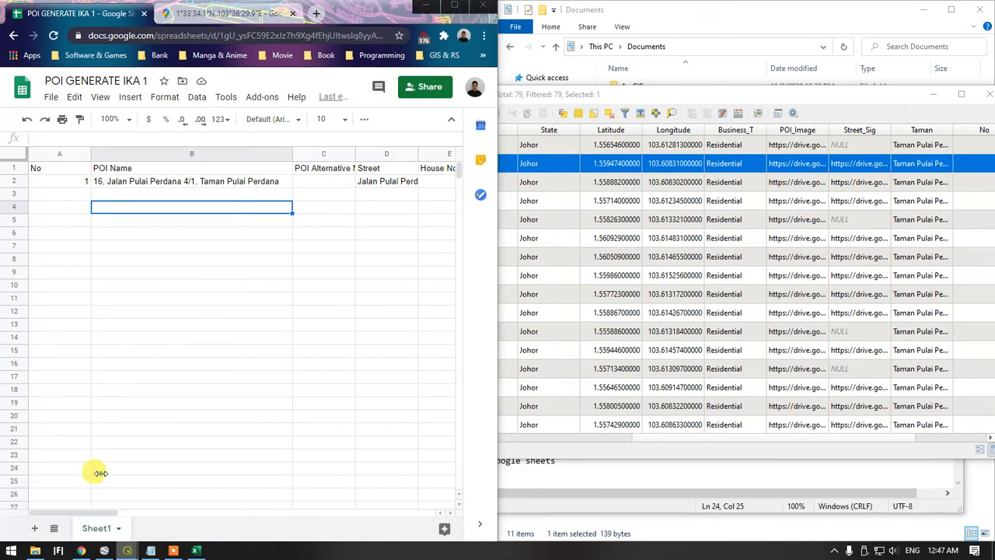
scroll(483, 357, down, 2)
scroll(490, 326, up, 1)
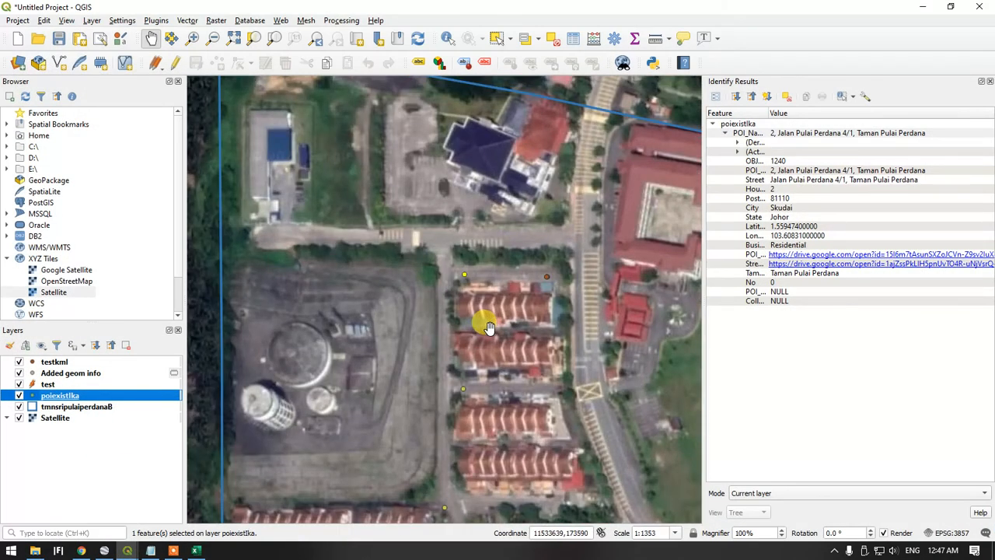
scroll(489, 327, down, 3)
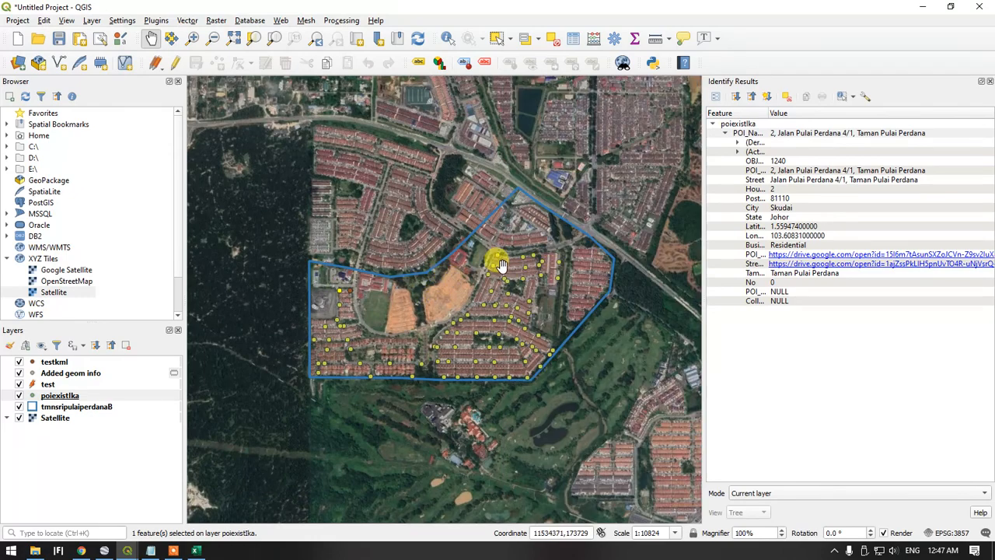
scroll(513, 272, up, 2)
scroll(520, 273, down, 1)
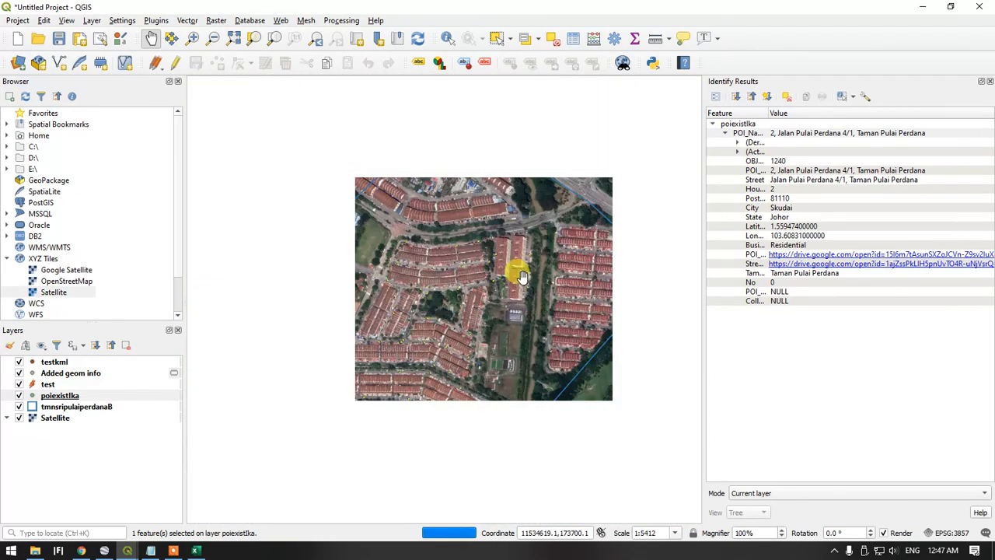
scroll(533, 278, up, 2)
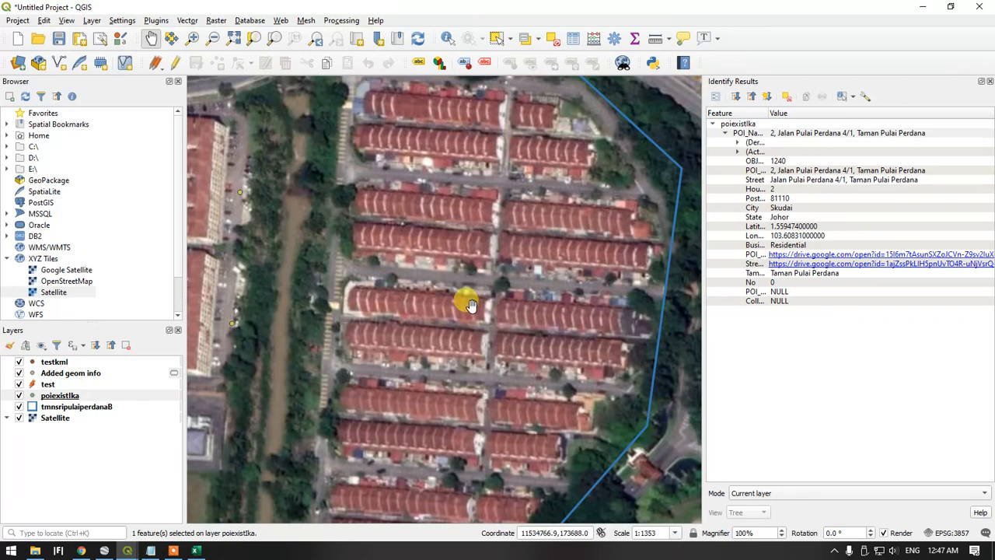
scroll(470, 305, down, 1)
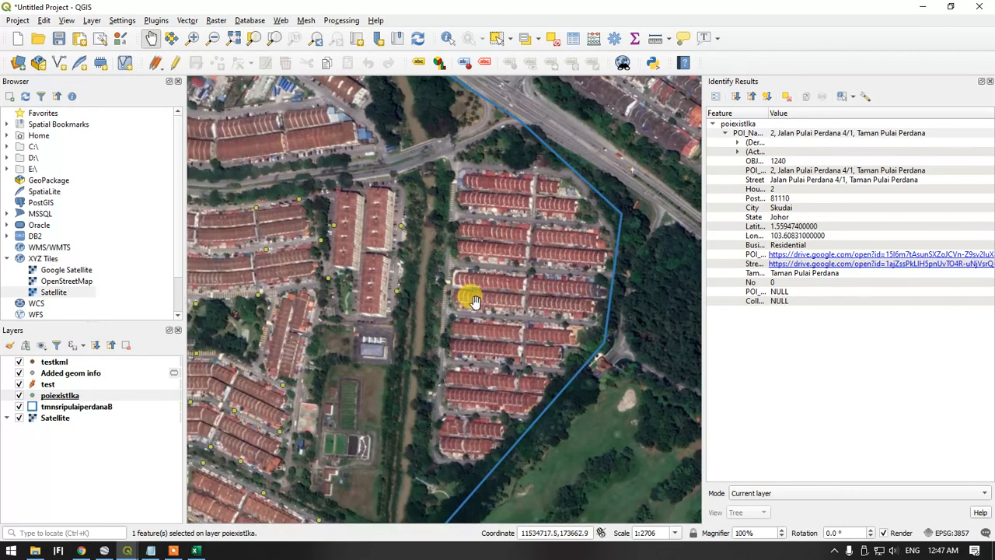
drag(476, 322, 510, 274)
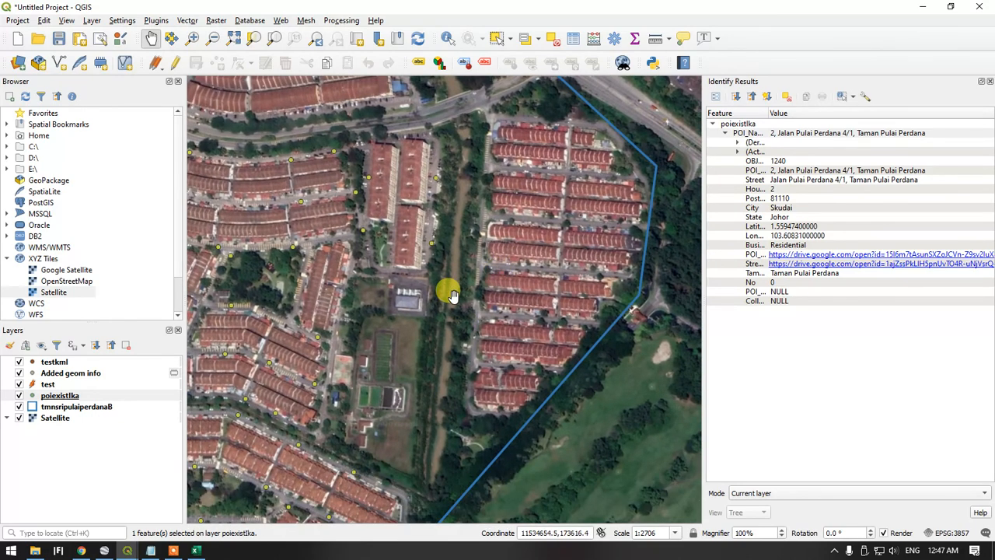
drag(452, 314, 515, 271)
drag(428, 316, 493, 241)
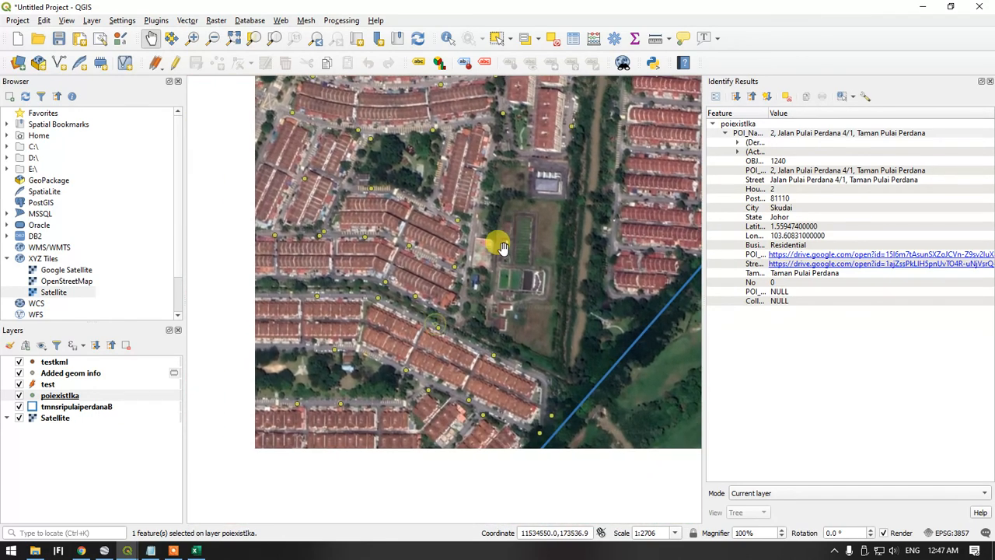
scroll(442, 294, down, 1)
drag(415, 290, 470, 325)
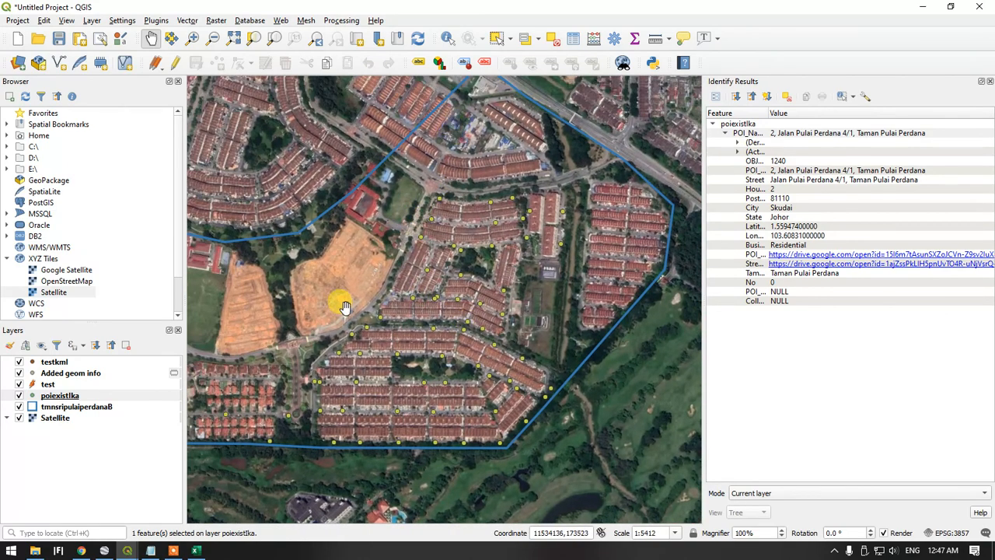
drag(272, 317, 383, 299)
drag(398, 244, 340, 337)
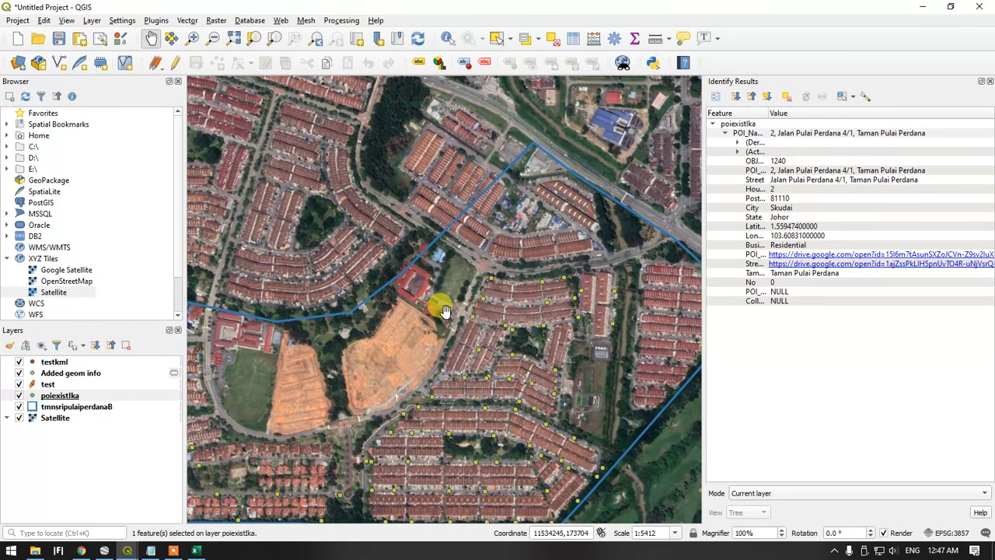
drag(444, 309, 348, 300)
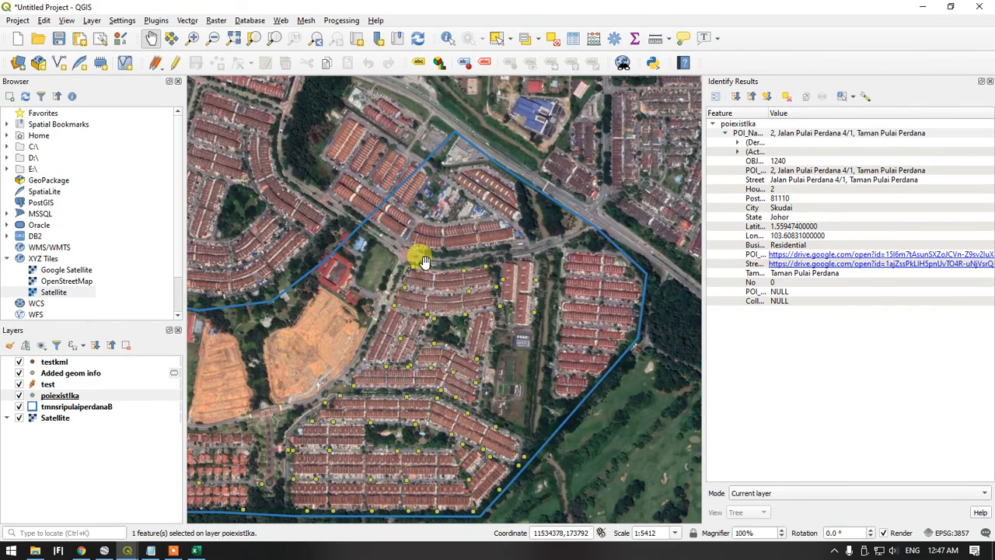
drag(419, 256, 331, 275)
scroll(447, 210, down, 1)
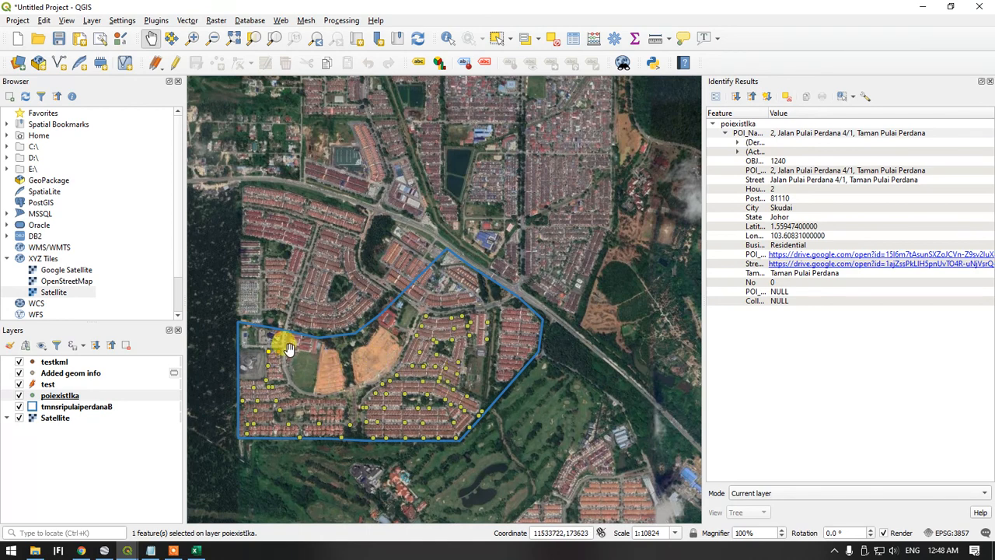
click(172, 550)
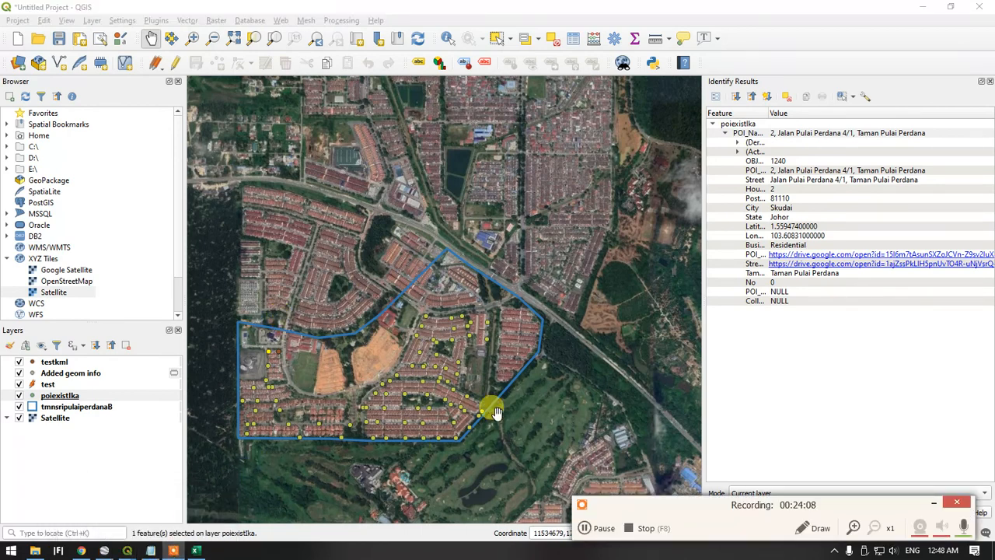